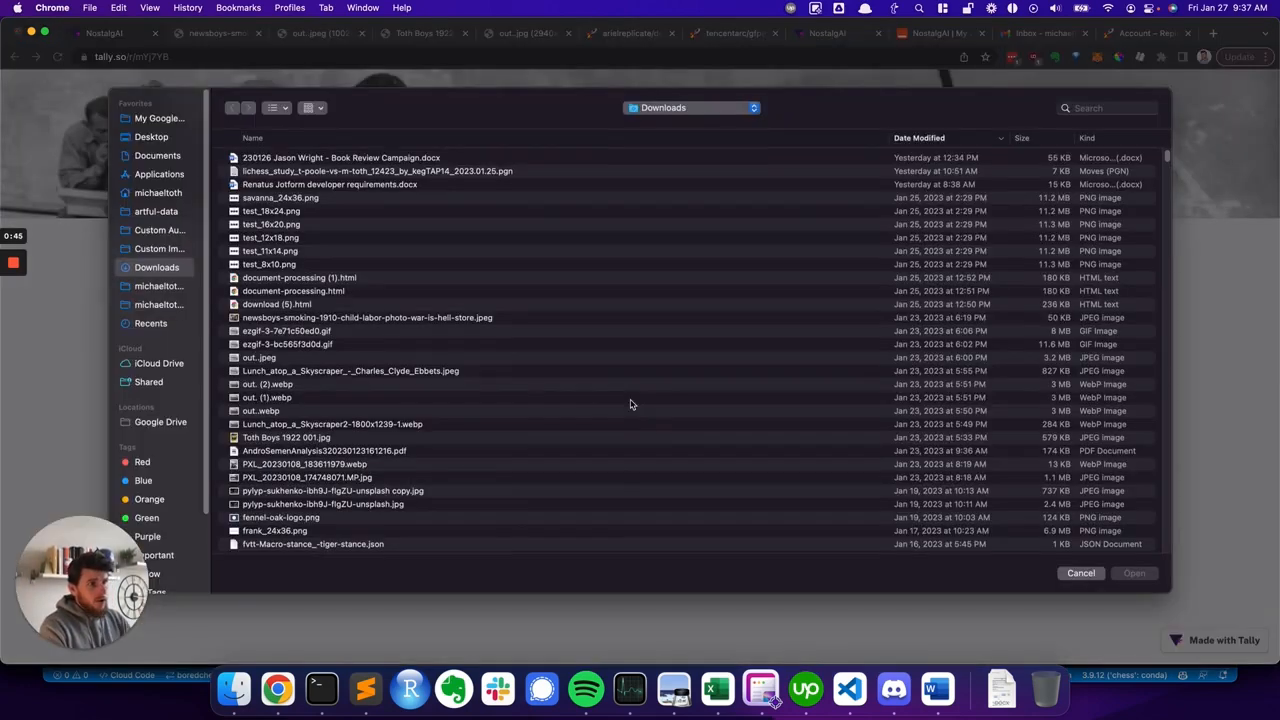
- Upload the newsboys-smoking-1910 photograph from Downloads to the NostalgAI form's photo field
{"action": "left_click", "coordinate": [638, 437]}
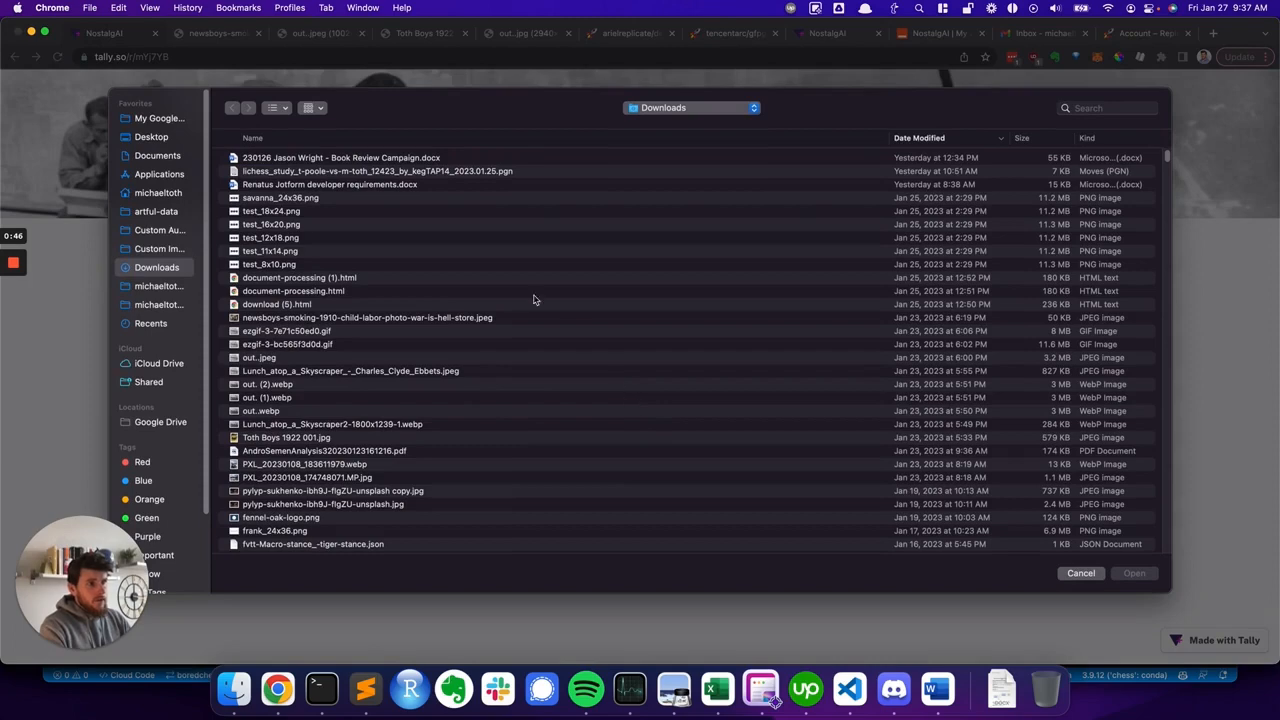
{"action": "double_click", "coordinate": [310, 319]}
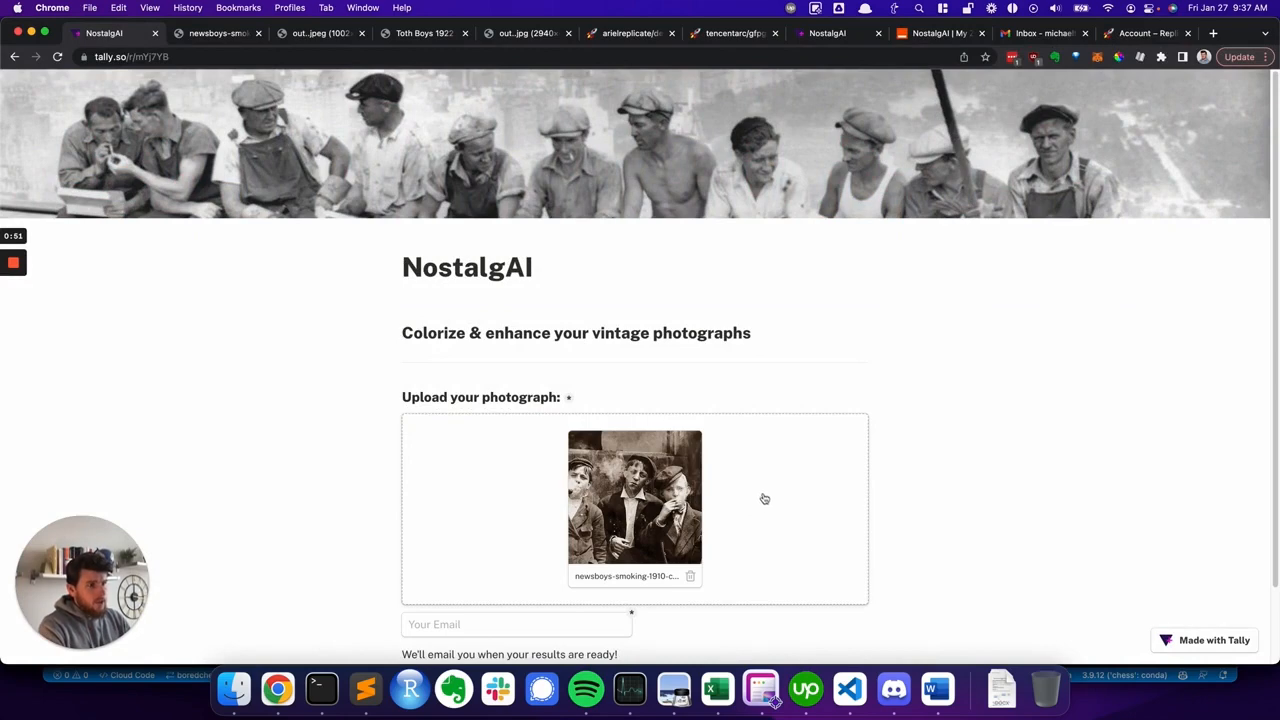
- Fill in the email field with the user's e-mail address and submit the form
{"action": "scroll", "coordinate": [827, 467], "scroll_direction": "down", "scroll_amount": 1}
{"action": "scroll", "coordinate": [827, 467], "scroll_direction": "down", "scroll_amount": 1}
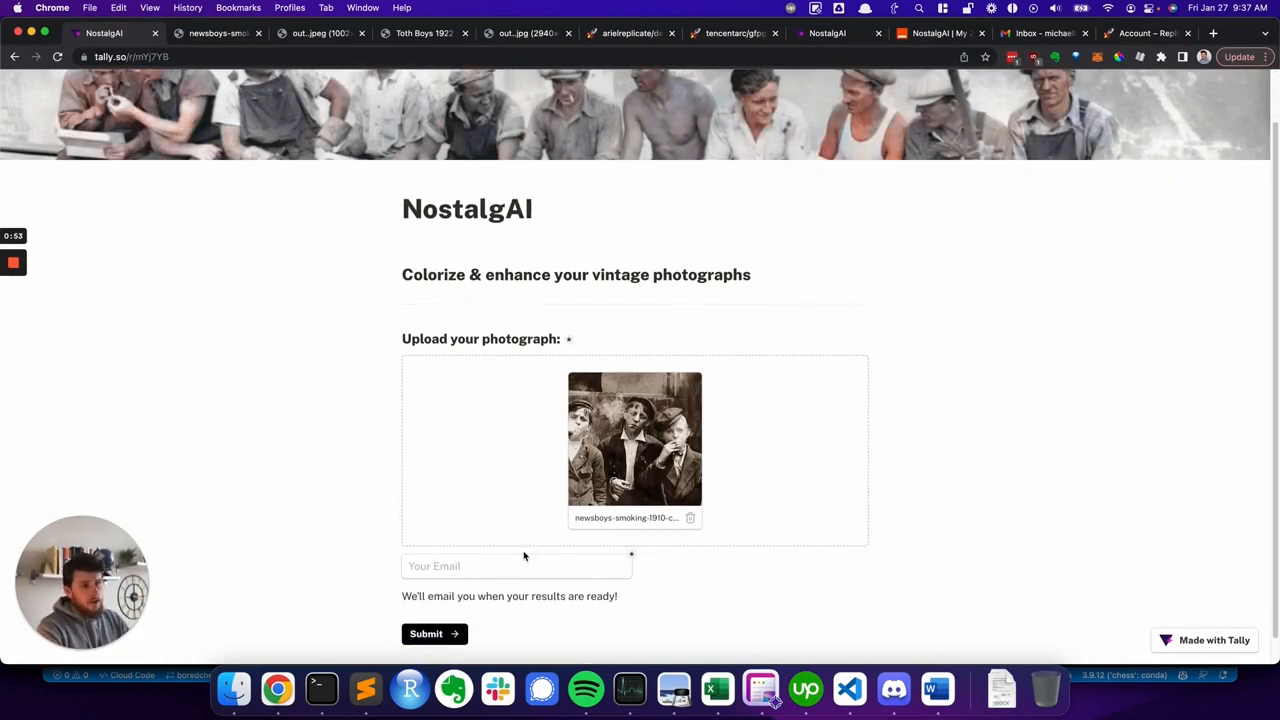
{"action": "left_click", "coordinate": [492, 567]}
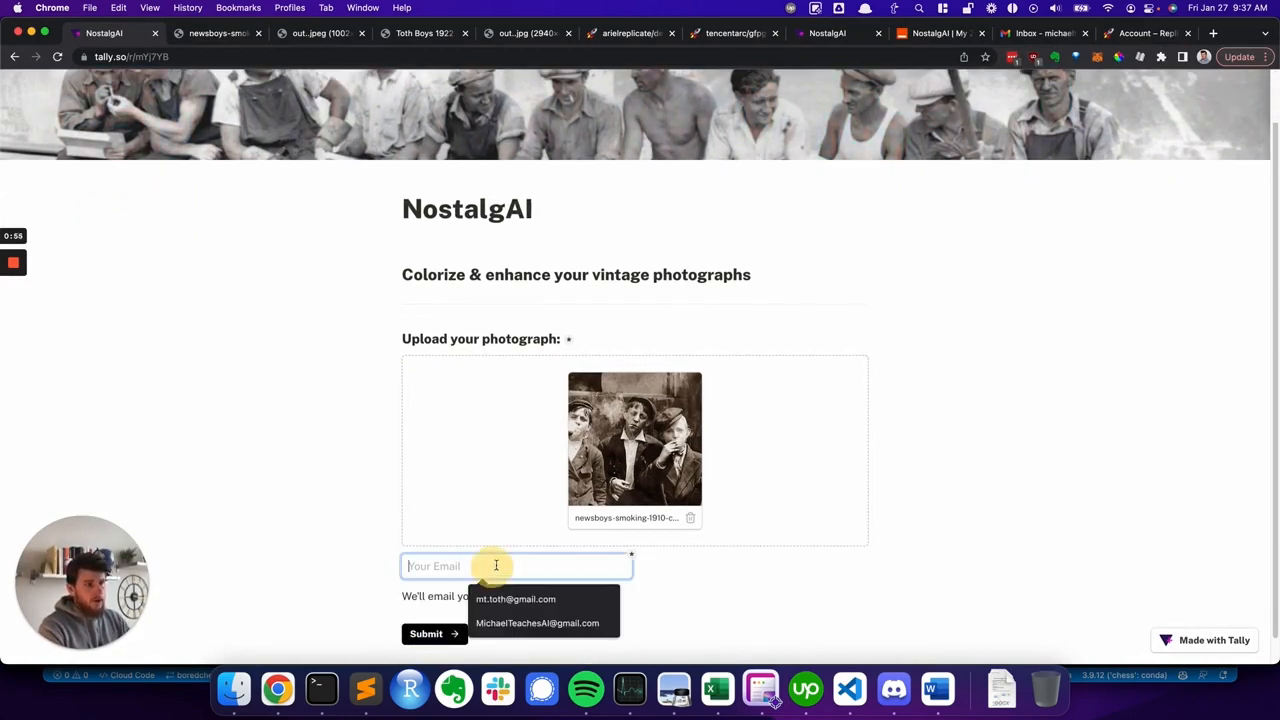
{"action": "left_click", "coordinate": [547, 624]}
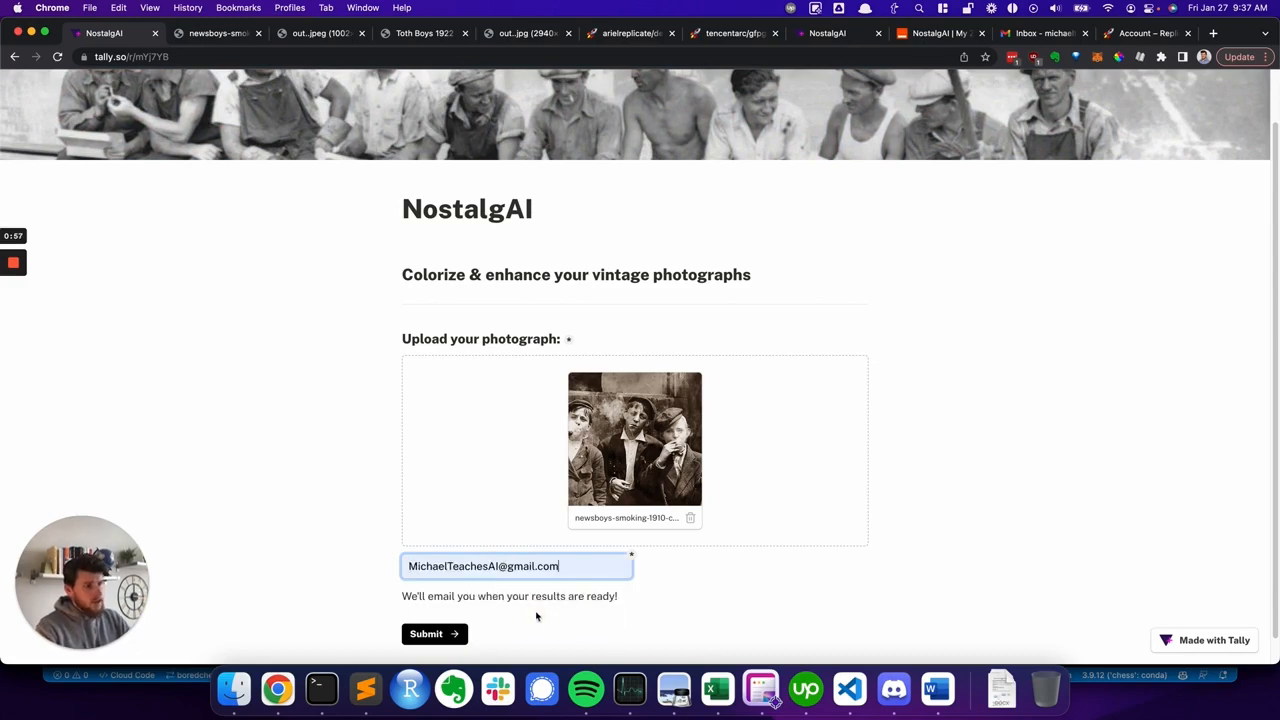
{"action": "left_click", "coordinate": [424, 634]}
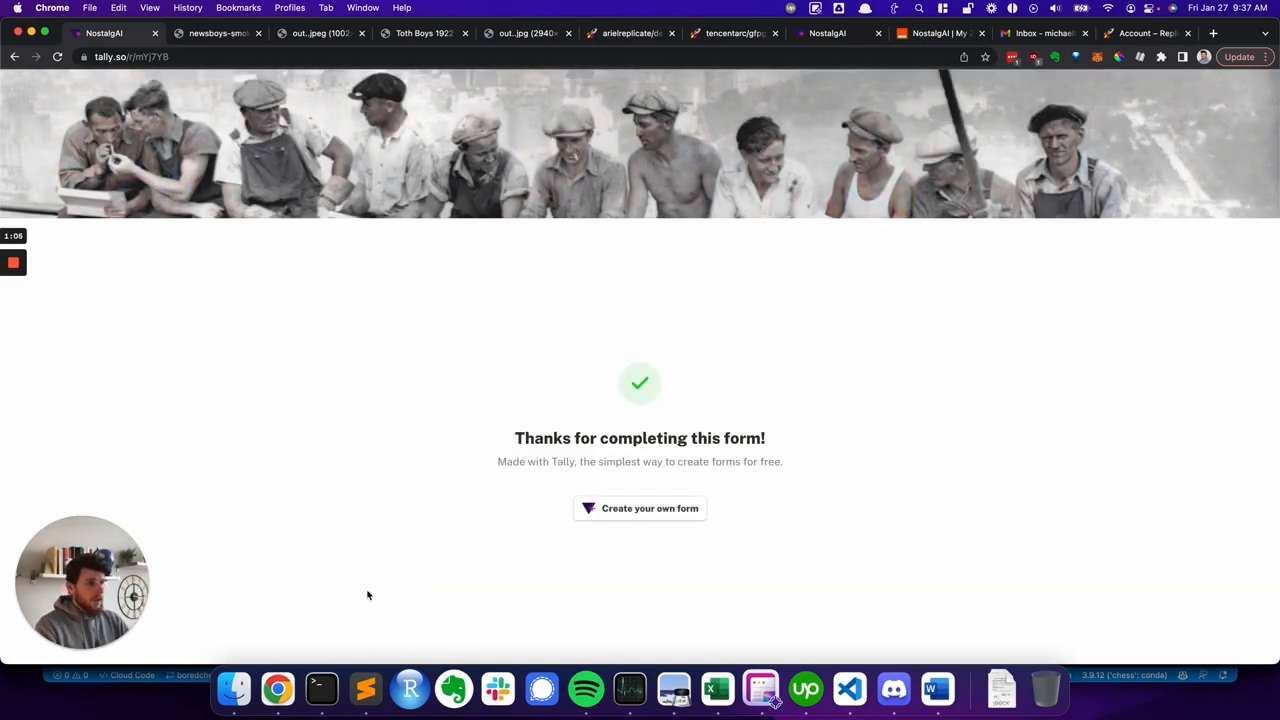
- Compare the original and colorized versions of the newsboys and Toth Boys photos in the open tabs
{"action": "left_click", "coordinate": [397, 386]}
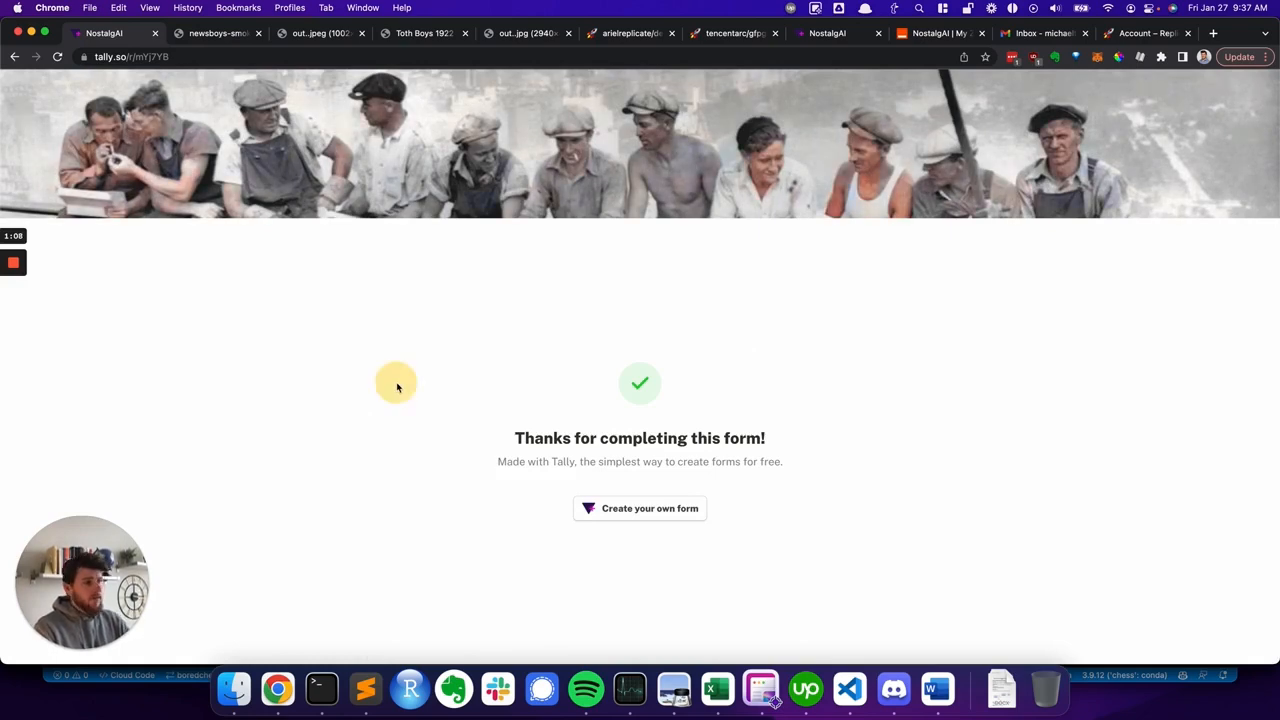
{"action": "left_click", "coordinate": [215, 35]}
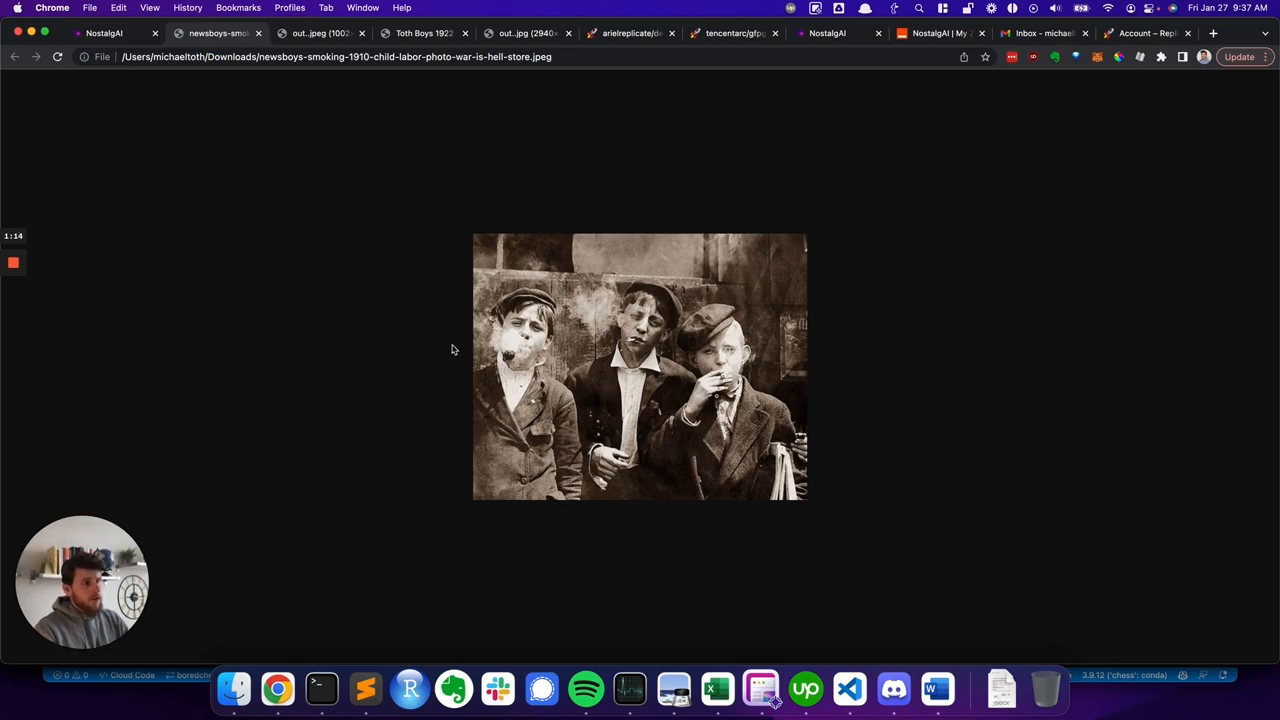
{"action": "key", "text": "ctrl+Tab"}
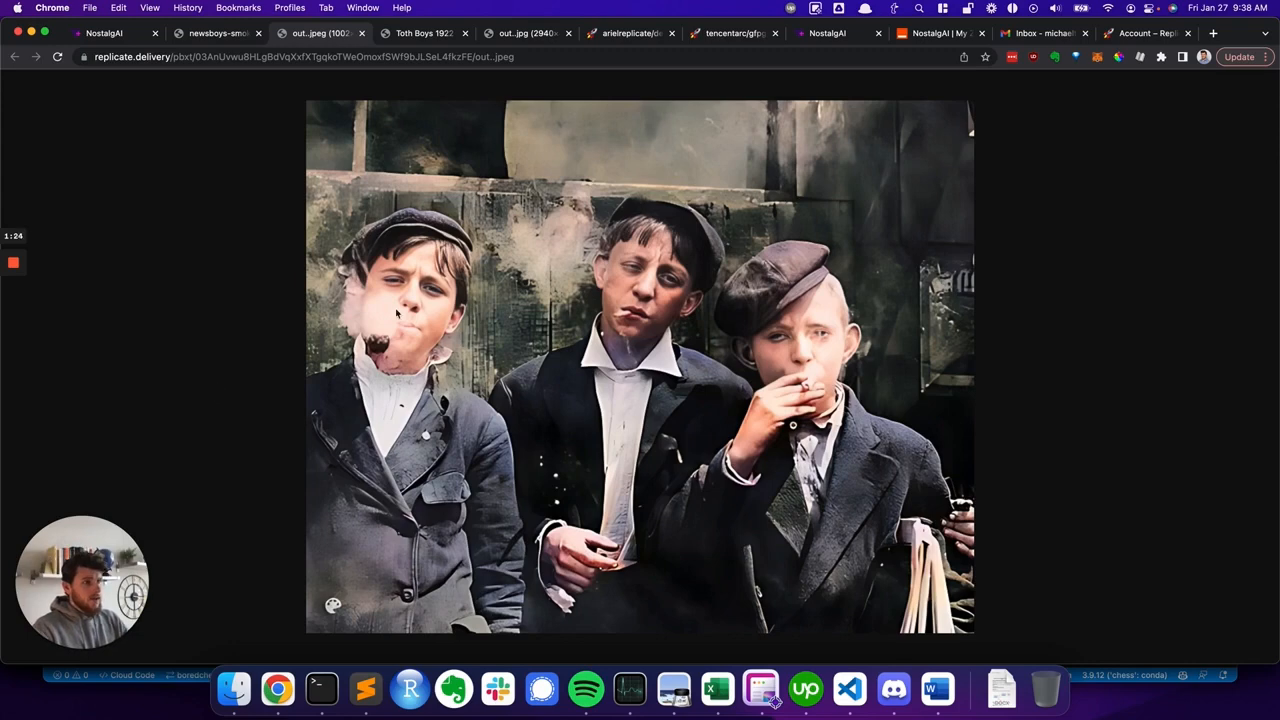
{"action": "key", "text": "ctrl+Tab"}
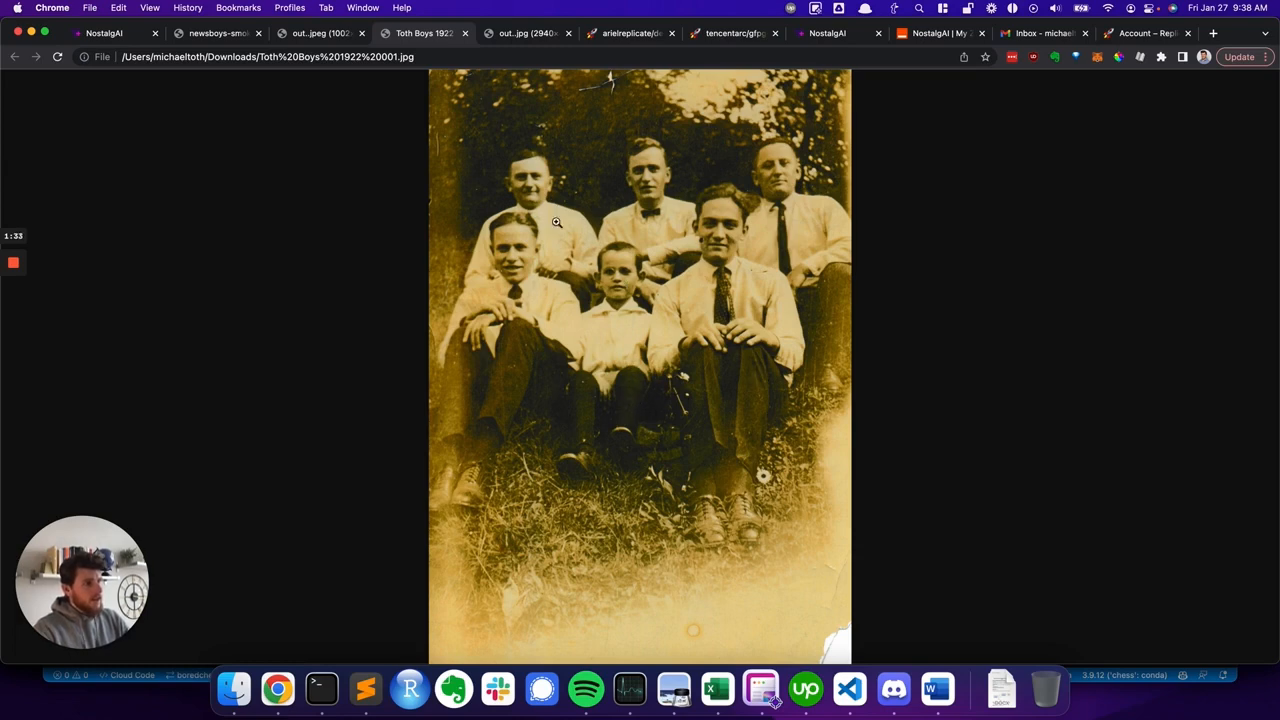
{"action": "key", "text": "ctrl+Tab"}
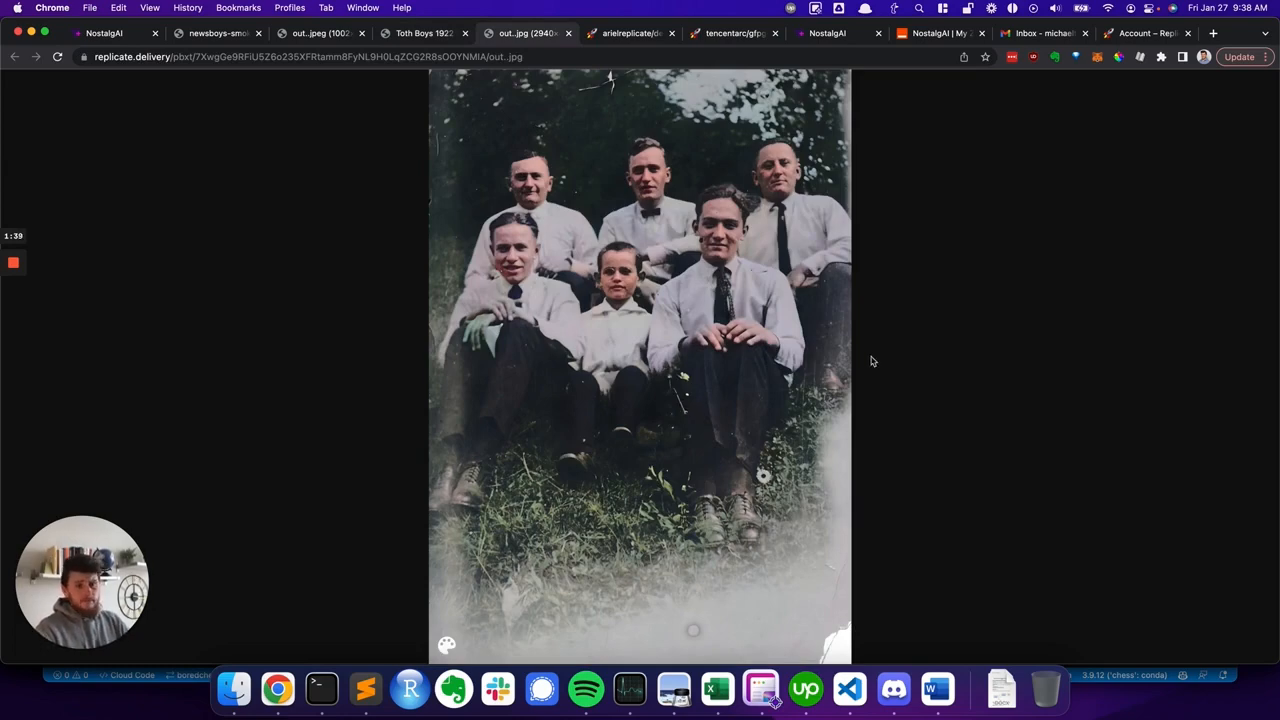
{"action": "key", "text": "ctrl+Tab"}
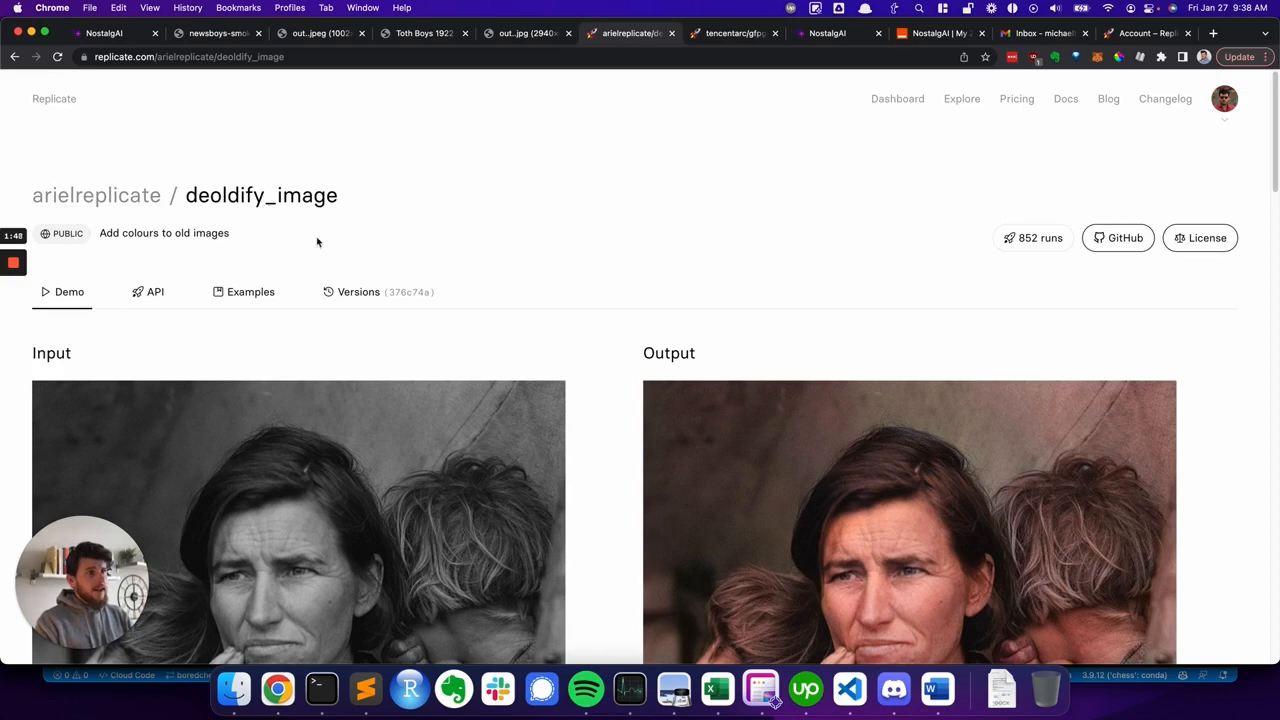
- Review the deoldify_image and gfpgan model pages on Replicate
{"action": "key", "text": "ctrl+Tab"}
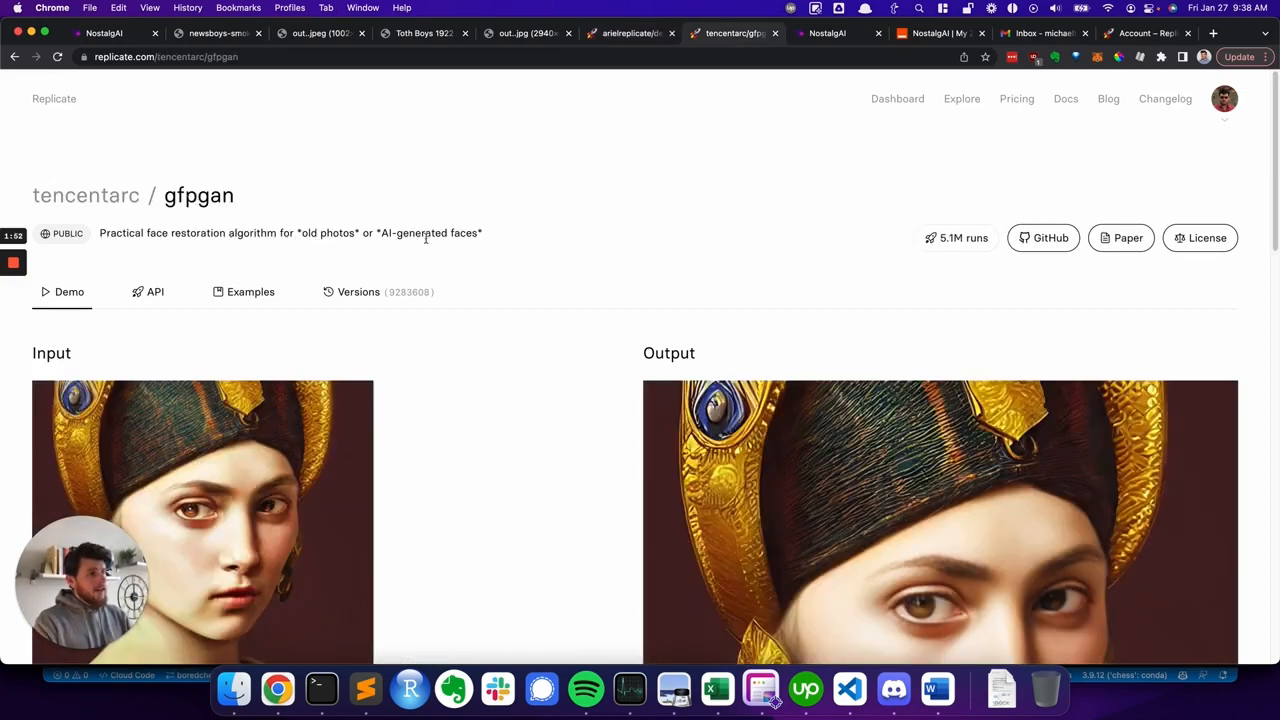
{"action": "key", "text": "ctrl+shift+Tab"}
{"action": "scroll", "coordinate": [482, 352], "scroll_direction": "down", "scroll_amount": 10}
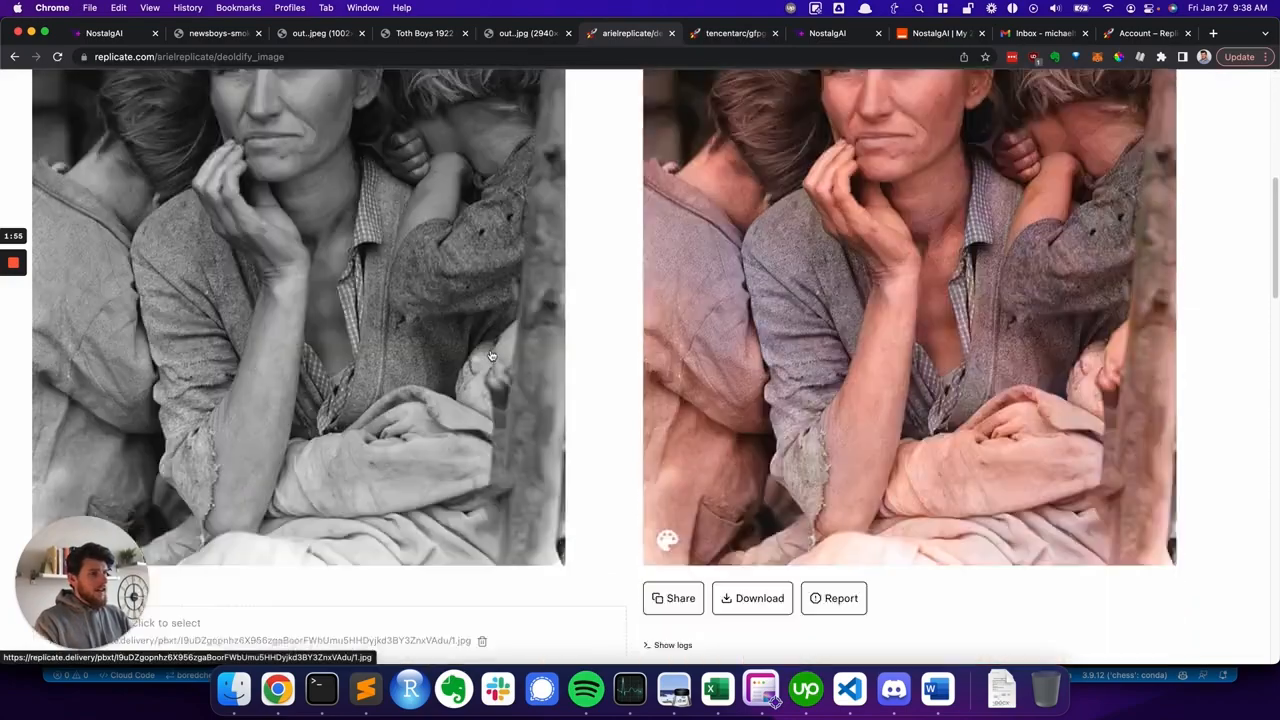
{"action": "scroll", "coordinate": [492, 355], "scroll_direction": "up", "scroll_amount": 15}
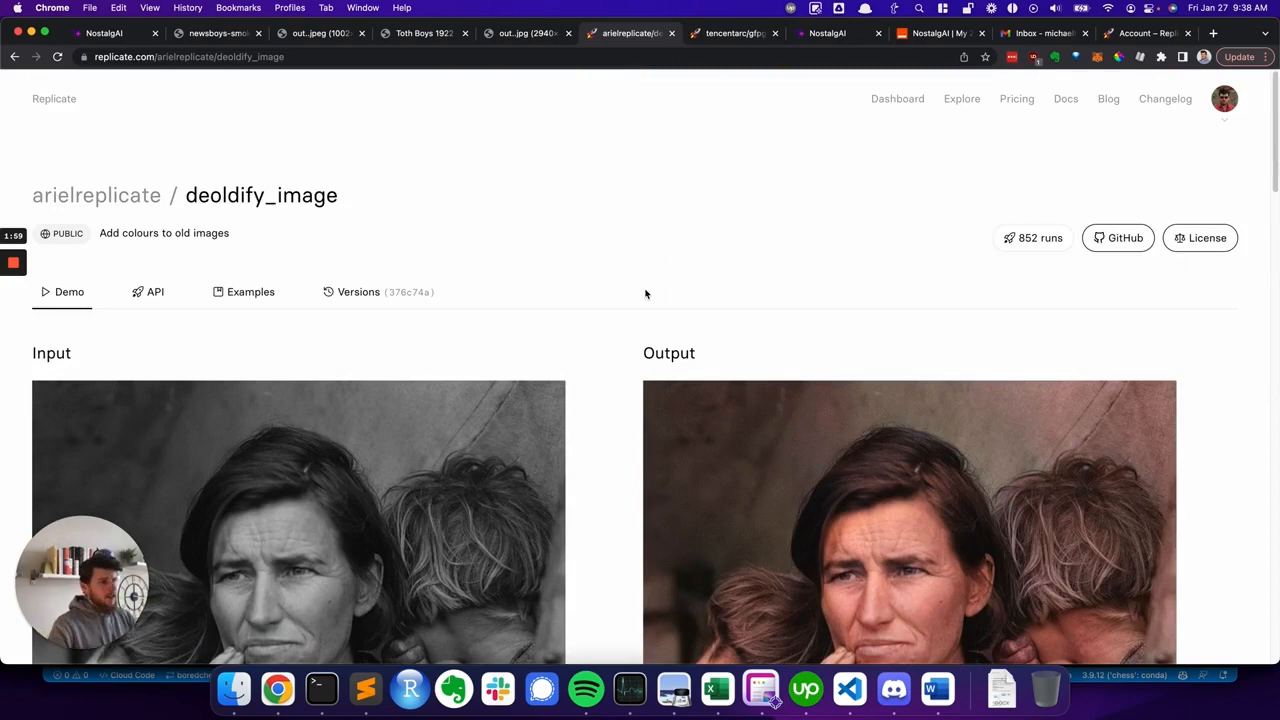
{"action": "key", "text": "ctrl+Tab"}
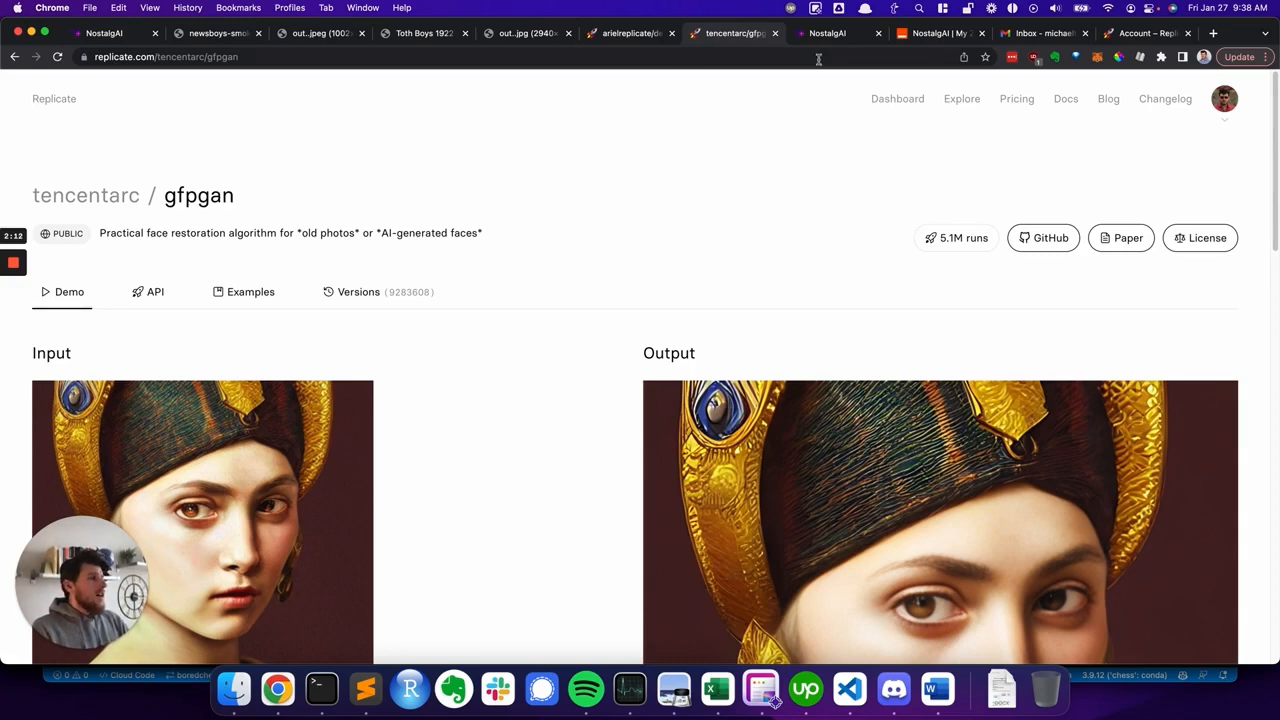
{"action": "key", "text": "ctrl+Tab"}
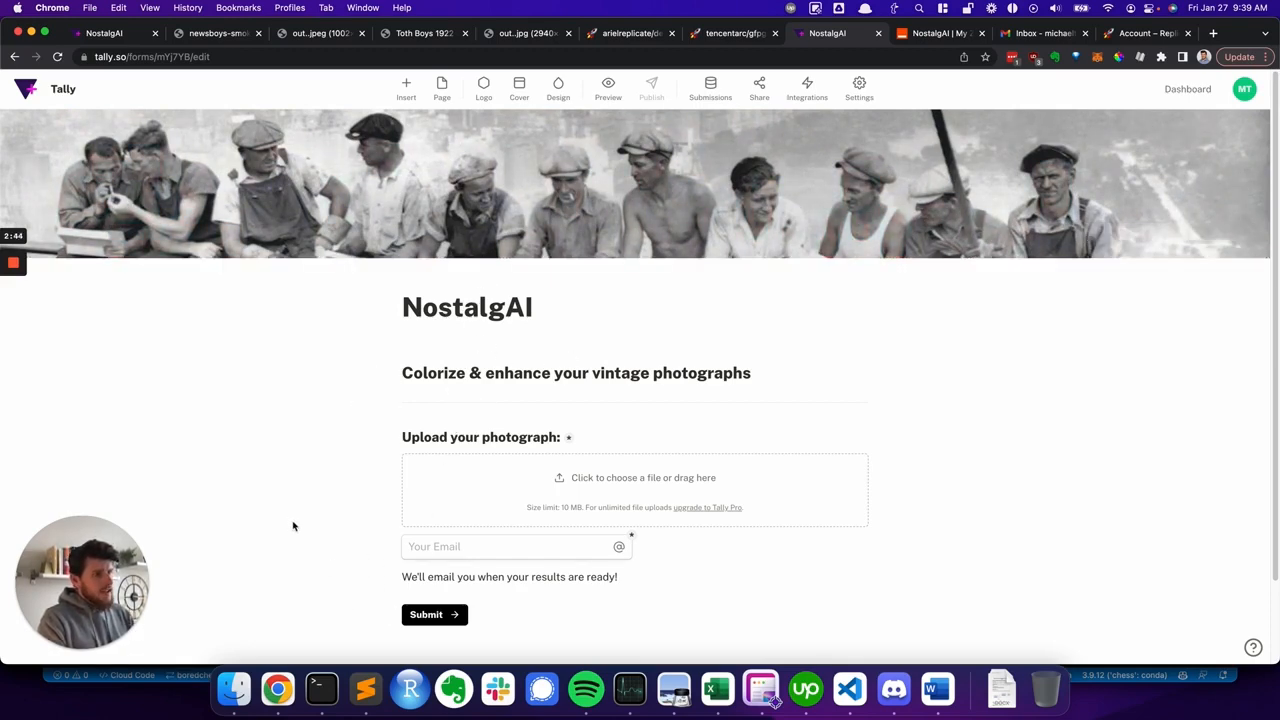
{"action": "scroll", "coordinate": [294, 478], "scroll_direction": "down", "scroll_amount": 1}
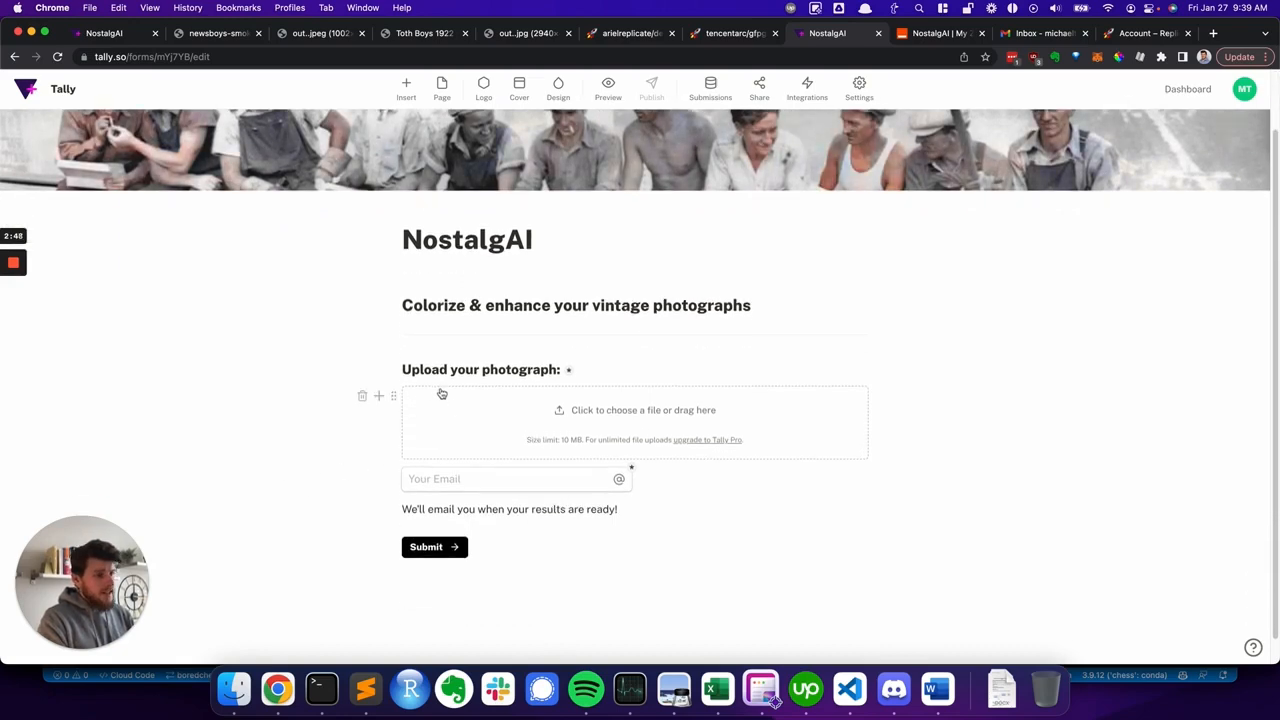
{"action": "left_click", "coordinate": [379, 399]}
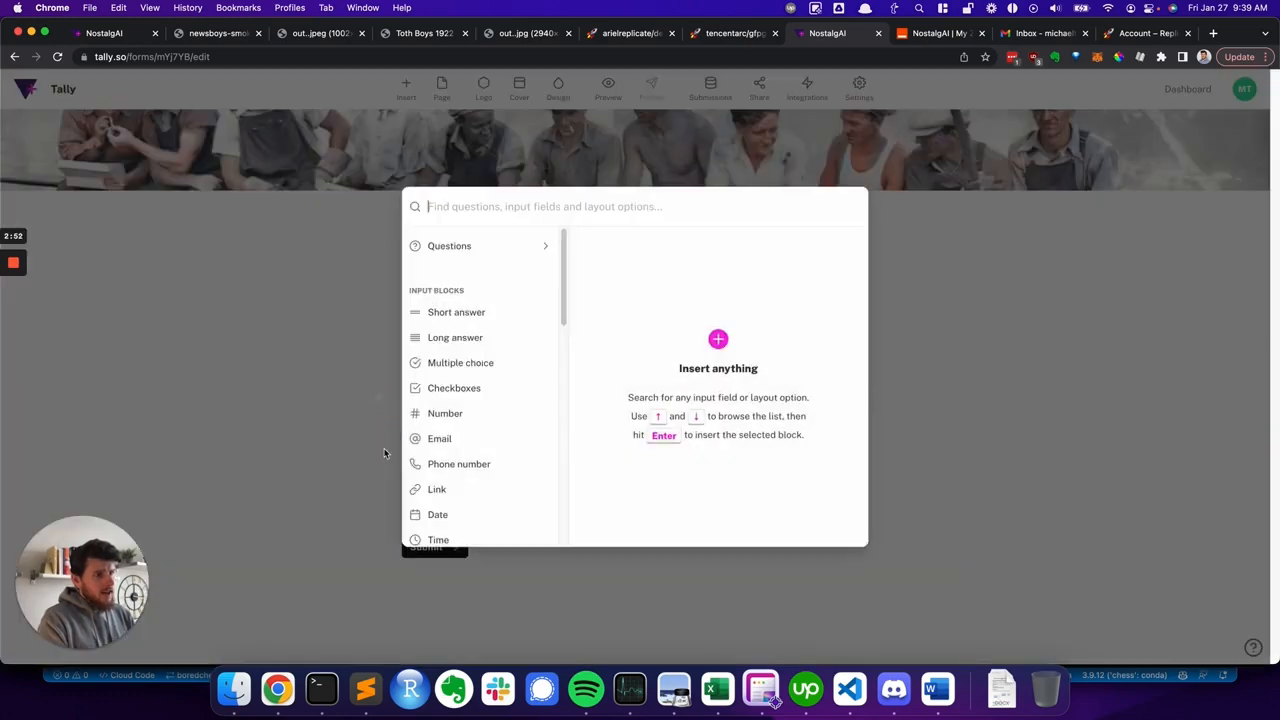
{"action": "scroll", "coordinate": [458, 393], "scroll_direction": "down", "scroll_amount": 2}
{"action": "scroll", "coordinate": [458, 395], "scroll_direction": "down", "scroll_amount": 2}
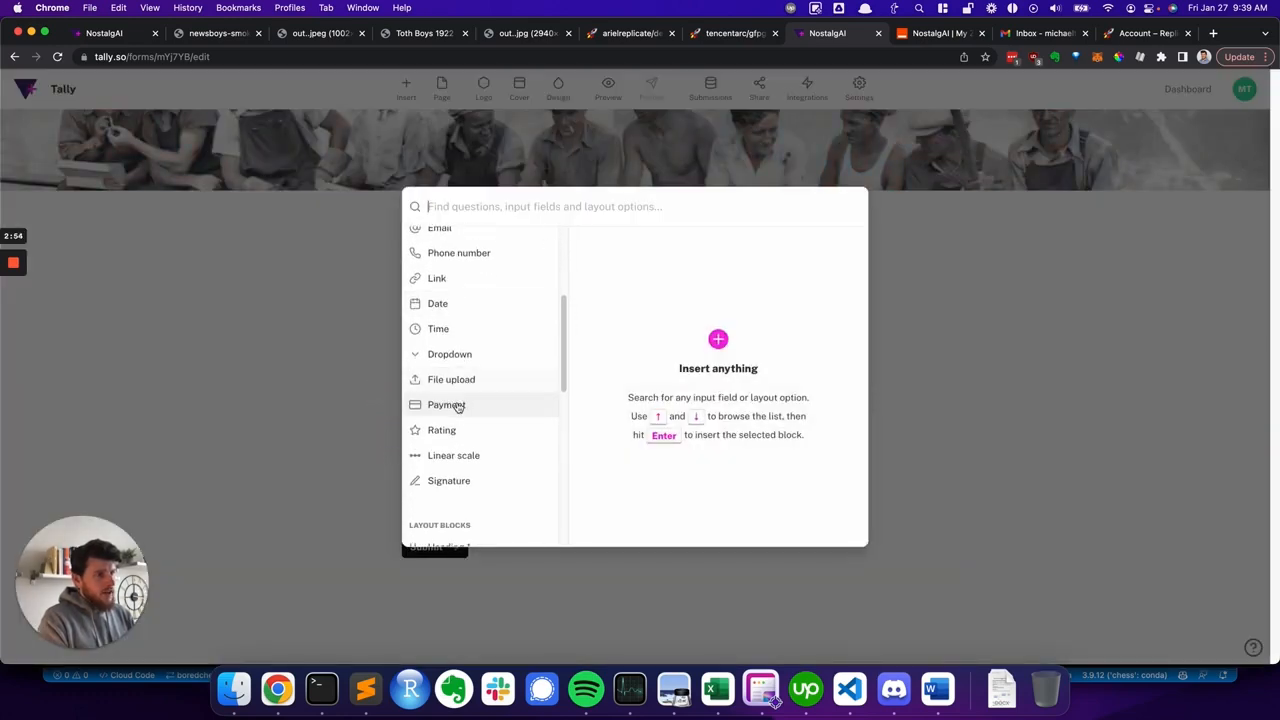
{"action": "left_click", "coordinate": [275, 438]}
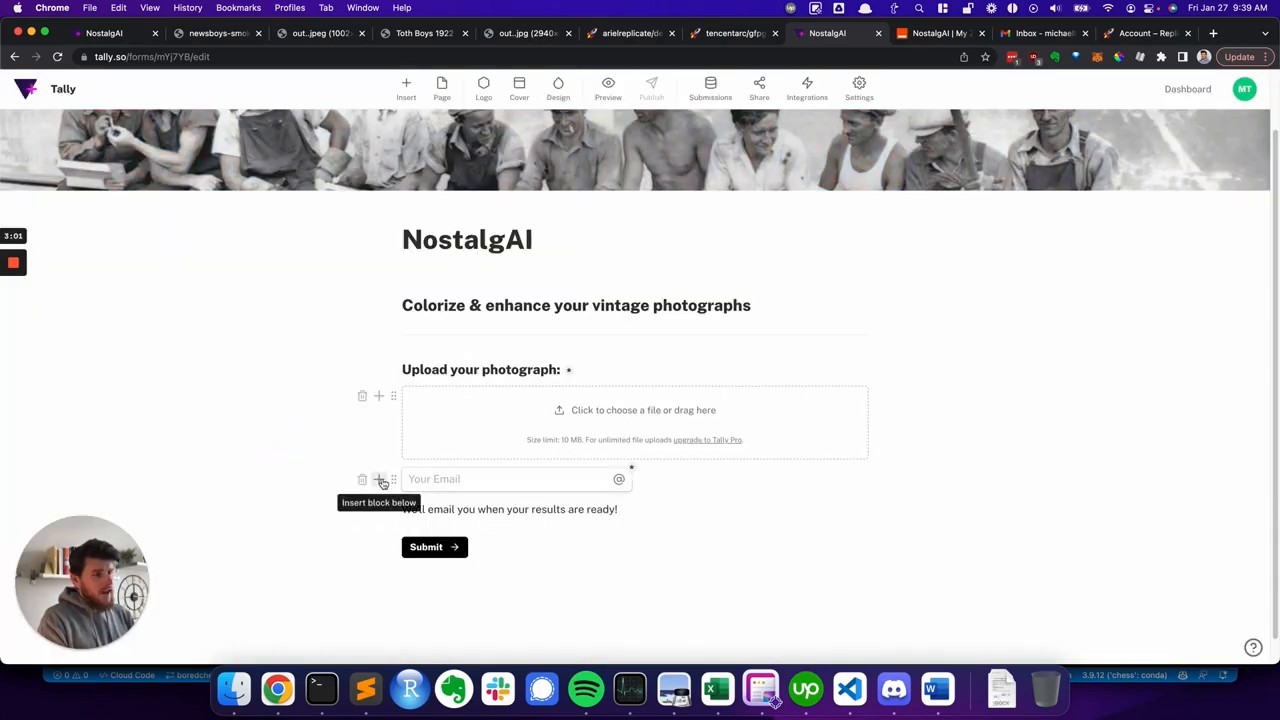
{"action": "left_click", "coordinate": [380, 481]}
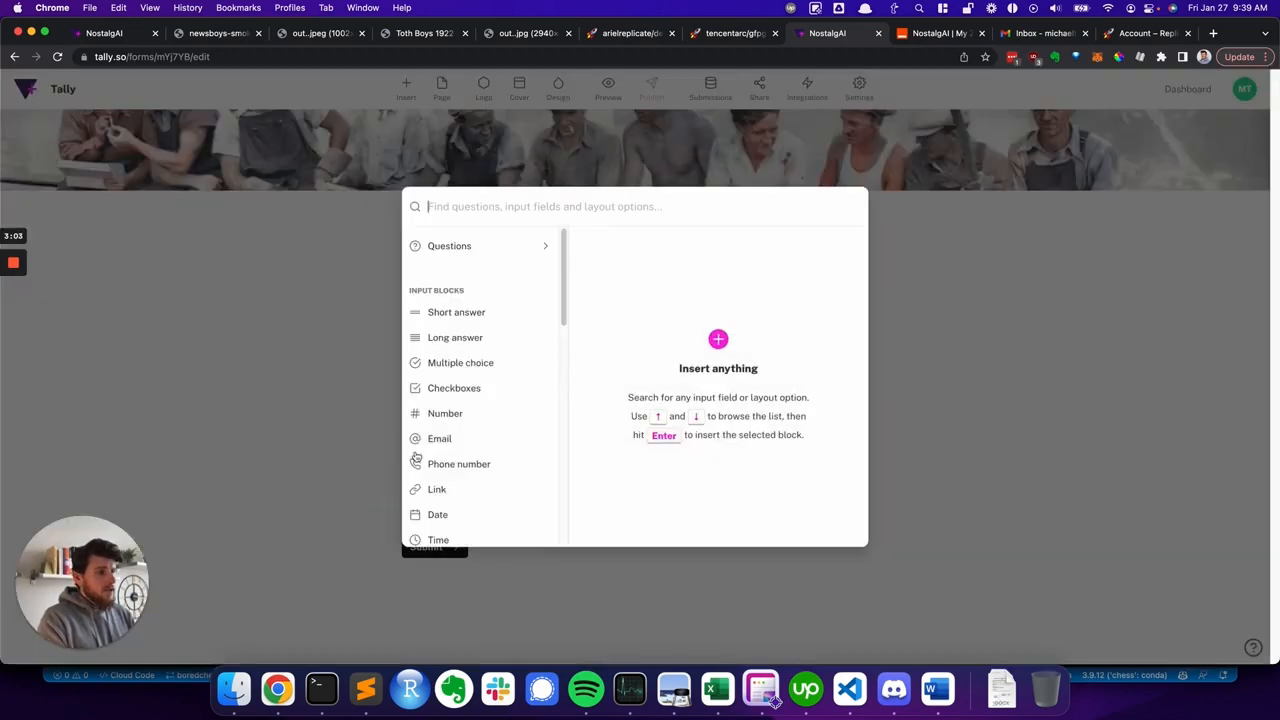
{"action": "scroll", "coordinate": [445, 360], "scroll_direction": "down", "scroll_amount": 3}
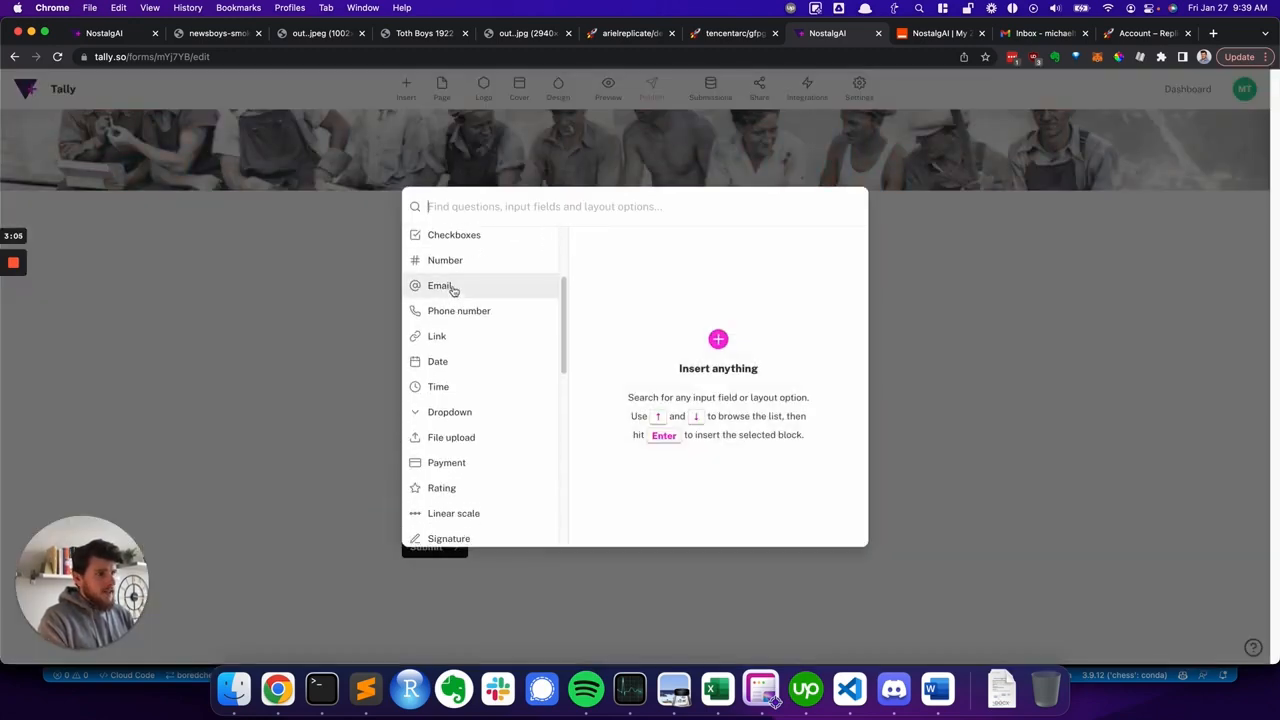
{"action": "left_click", "coordinate": [327, 460]}
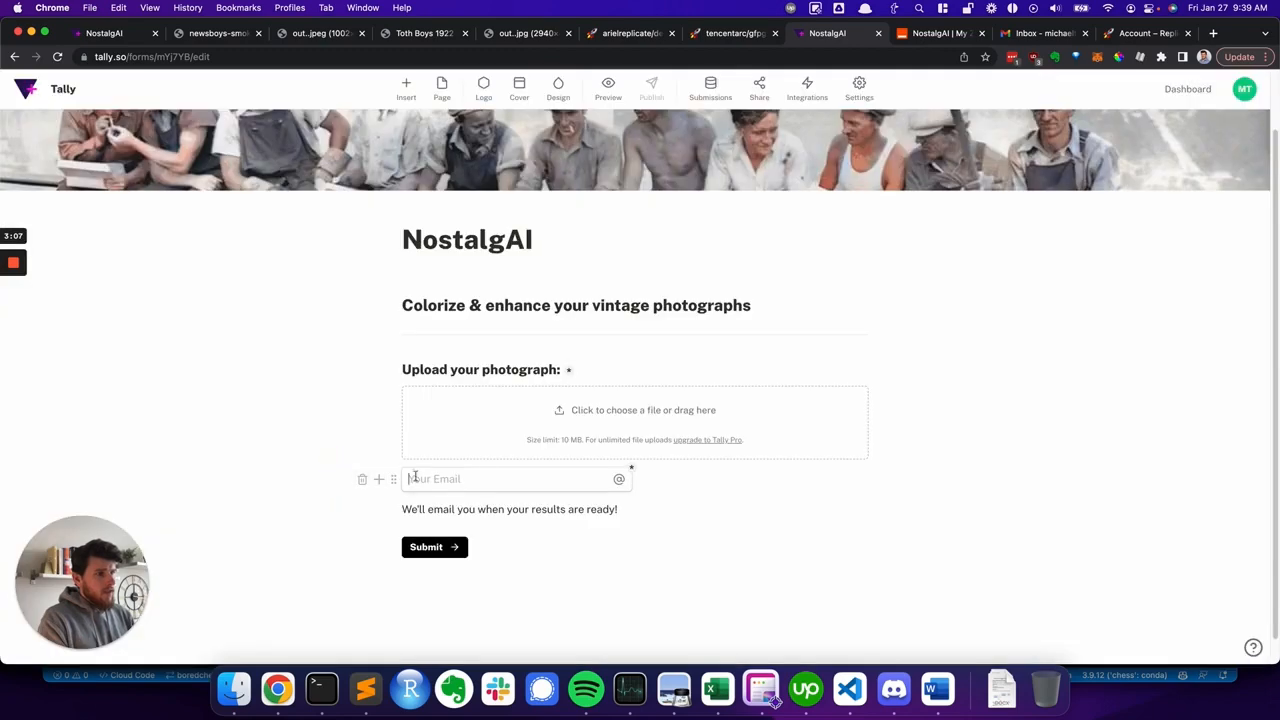
{"action": "scroll", "coordinate": [503, 489], "scroll_direction": "up", "scroll_amount": 2}
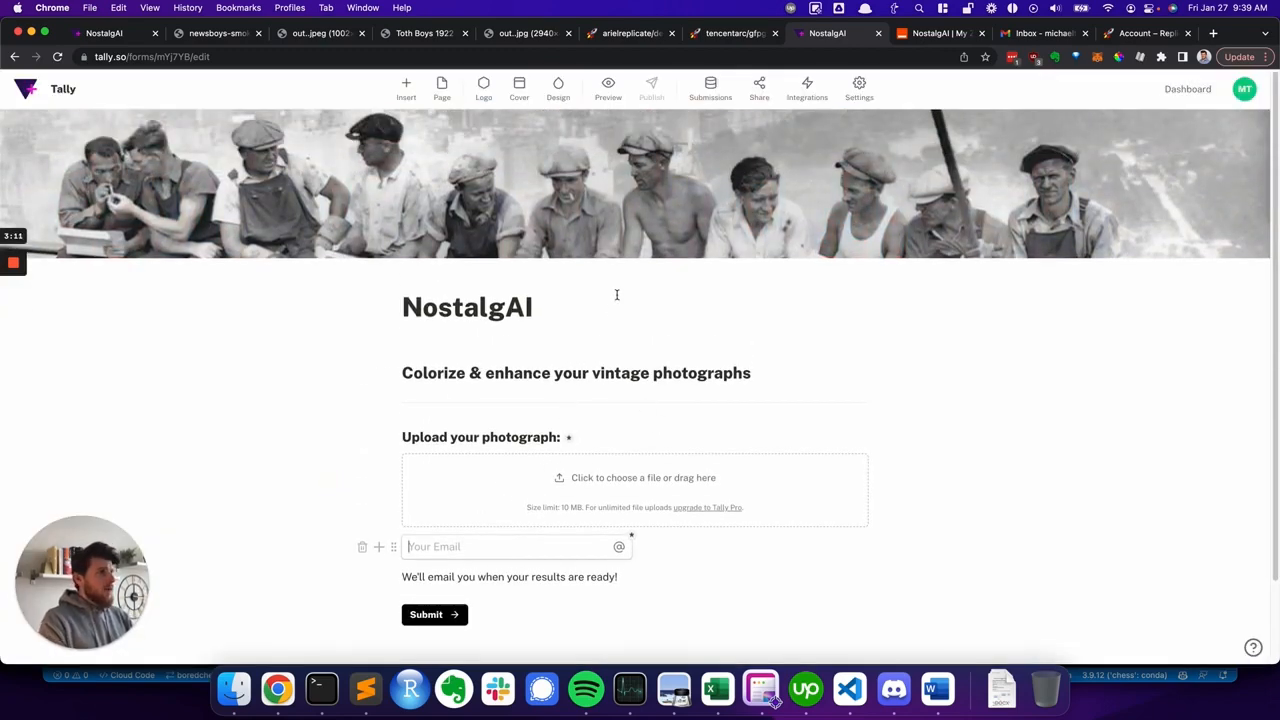
- Switch to the Zapier NostalgAI folder and create a new Zap
{"action": "left_click", "coordinate": [942, 36]}
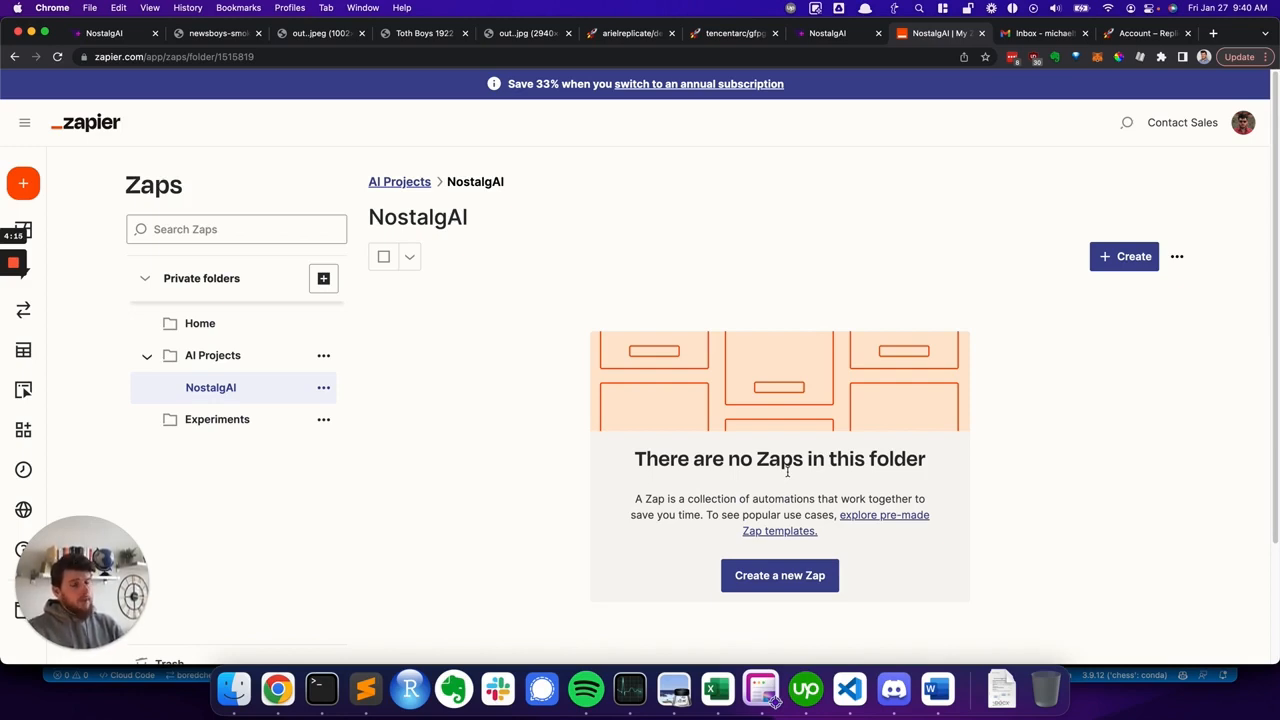
{"action": "left_click", "coordinate": [799, 588]}
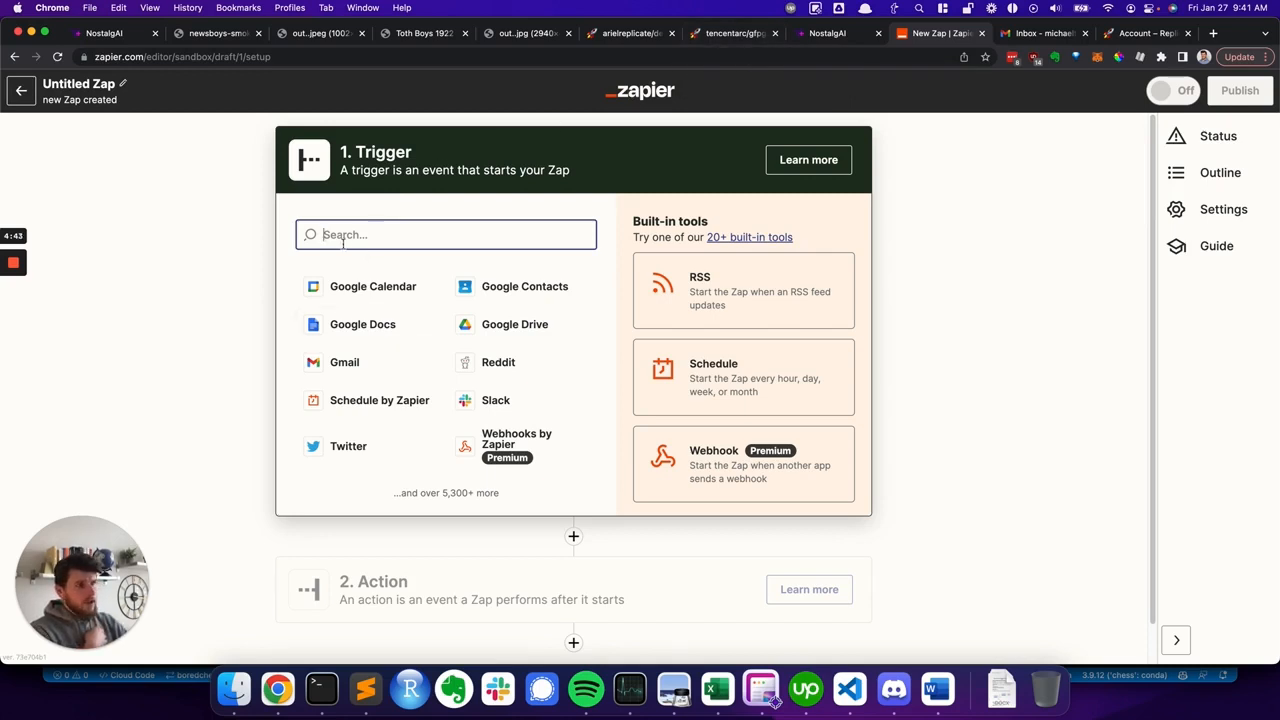
- Set the Zap's trigger app to Webhooks by Zapier
{"action": "left_click", "coordinate": [386, 236]}
{"action": "type", "text": "cat"}
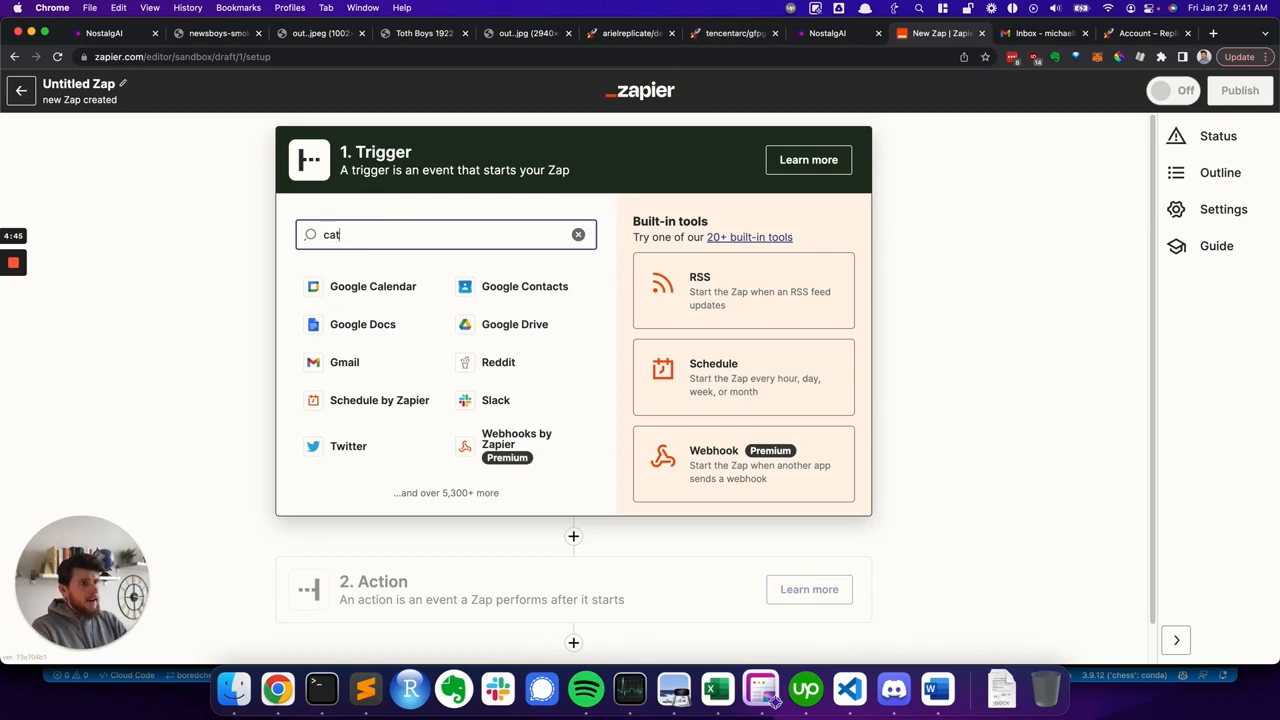
{"action": "key", "text": "BackSpace"}
{"action": "key", "text": "BackSpace"}
{"action": "key", "text": "BackSpace"}
{"action": "left_click", "coordinate": [785, 478]}
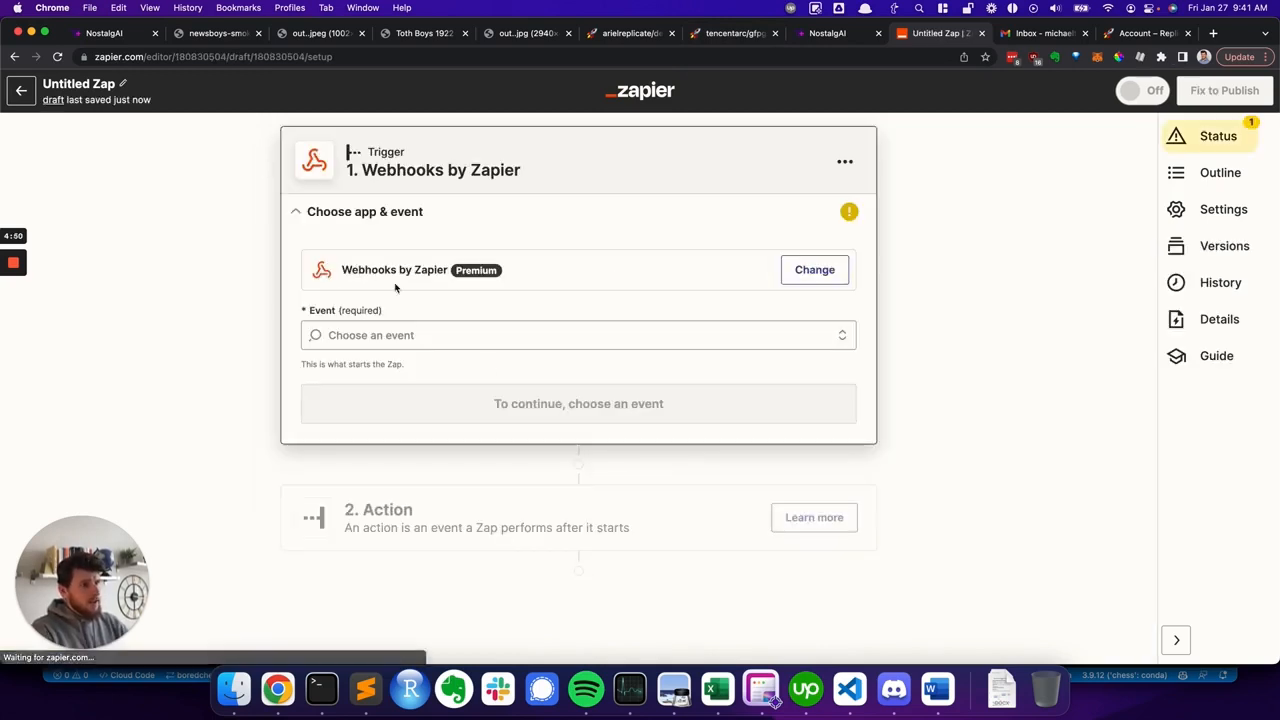
- Choose Catch Hook as the trigger event and continue
{"action": "left_click", "coordinate": [365, 337]}
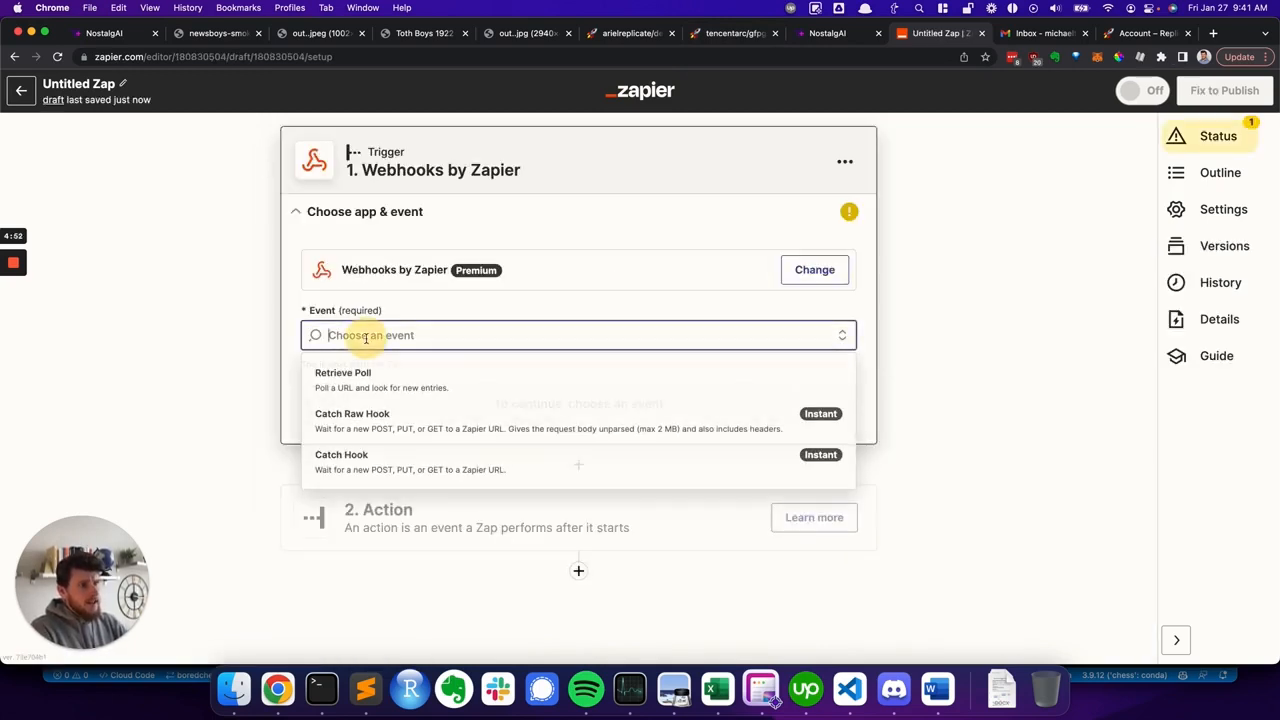
{"action": "left_click", "coordinate": [368, 459]}
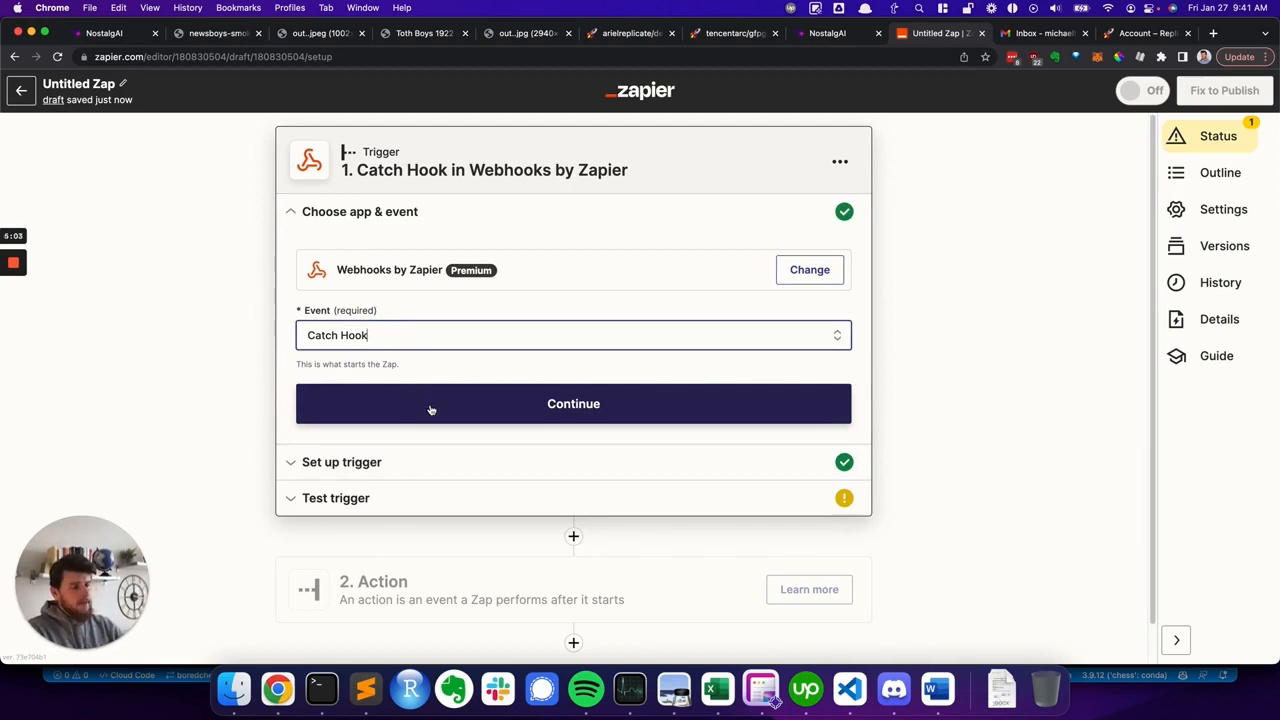
{"action": "left_click", "coordinate": [484, 407]}
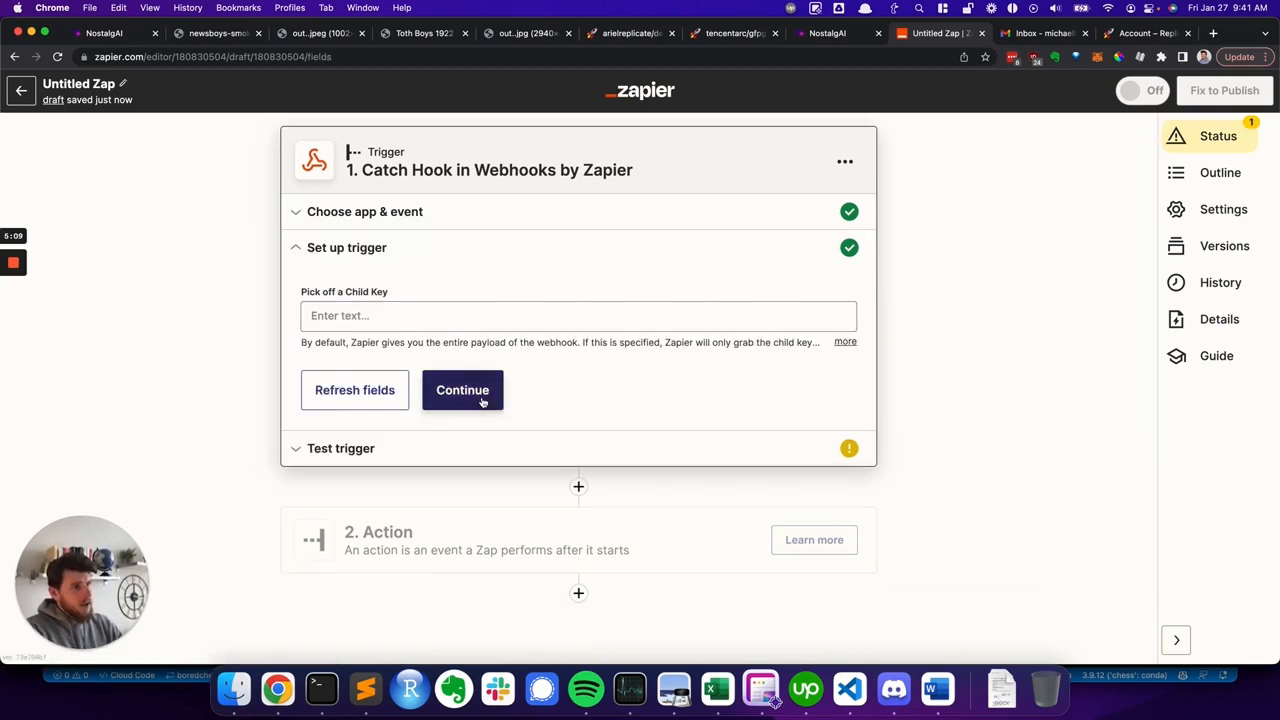
- Continue past the trigger setup without a child key to reach the trigger test and webhook URL
{"action": "left_click", "coordinate": [485, 397]}
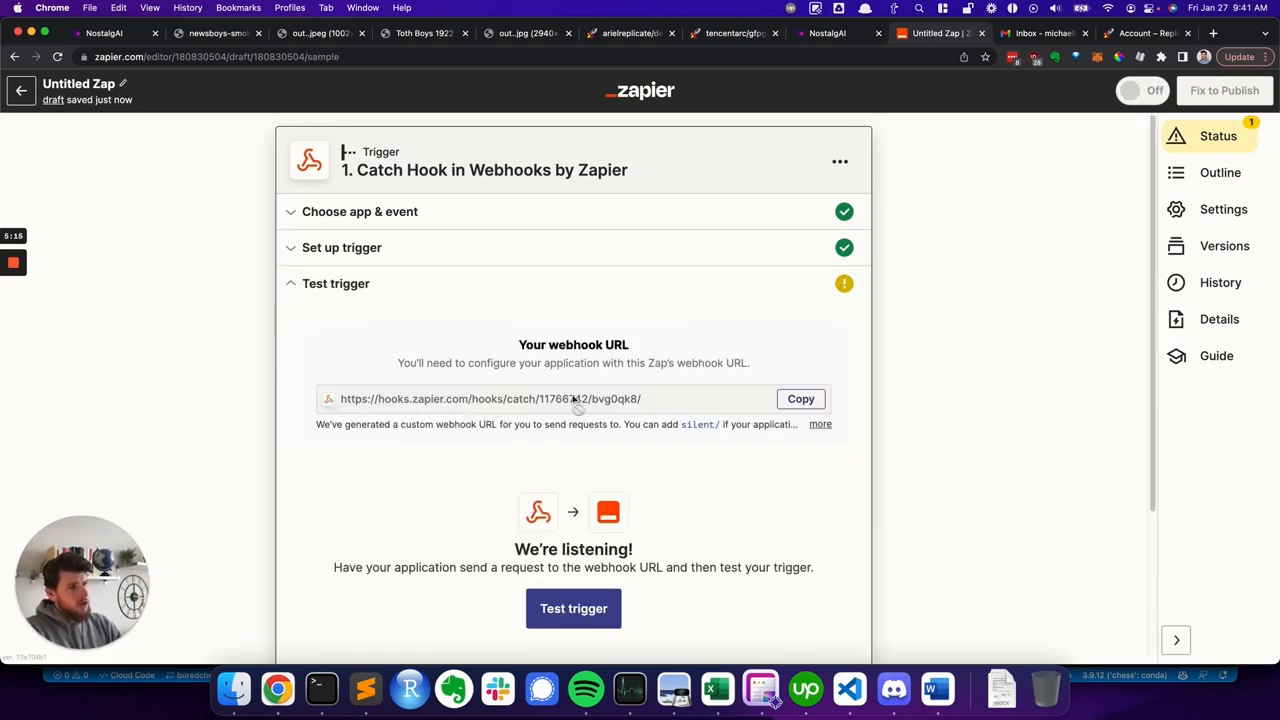
{"action": "scroll", "coordinate": [572, 403], "scroll_direction": "down", "scroll_amount": 1}
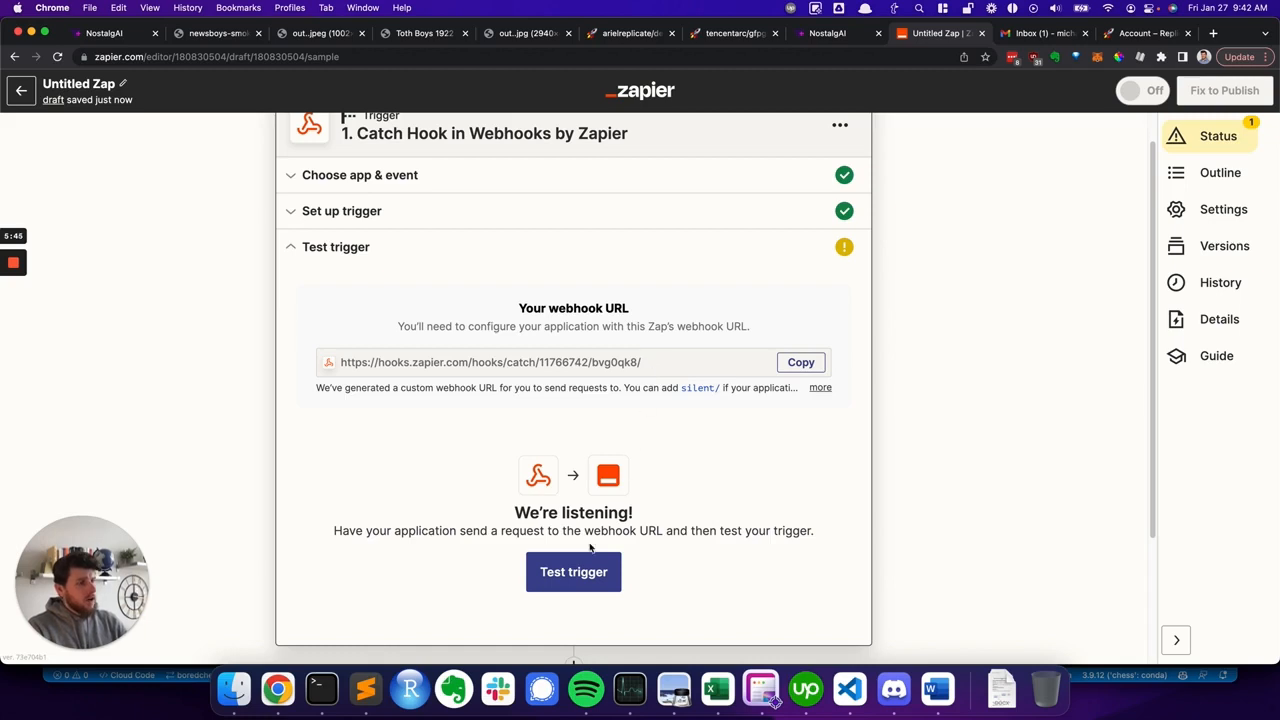
{"action": "scroll", "coordinate": [593, 522], "scroll_direction": "down", "scroll_amount": 1}
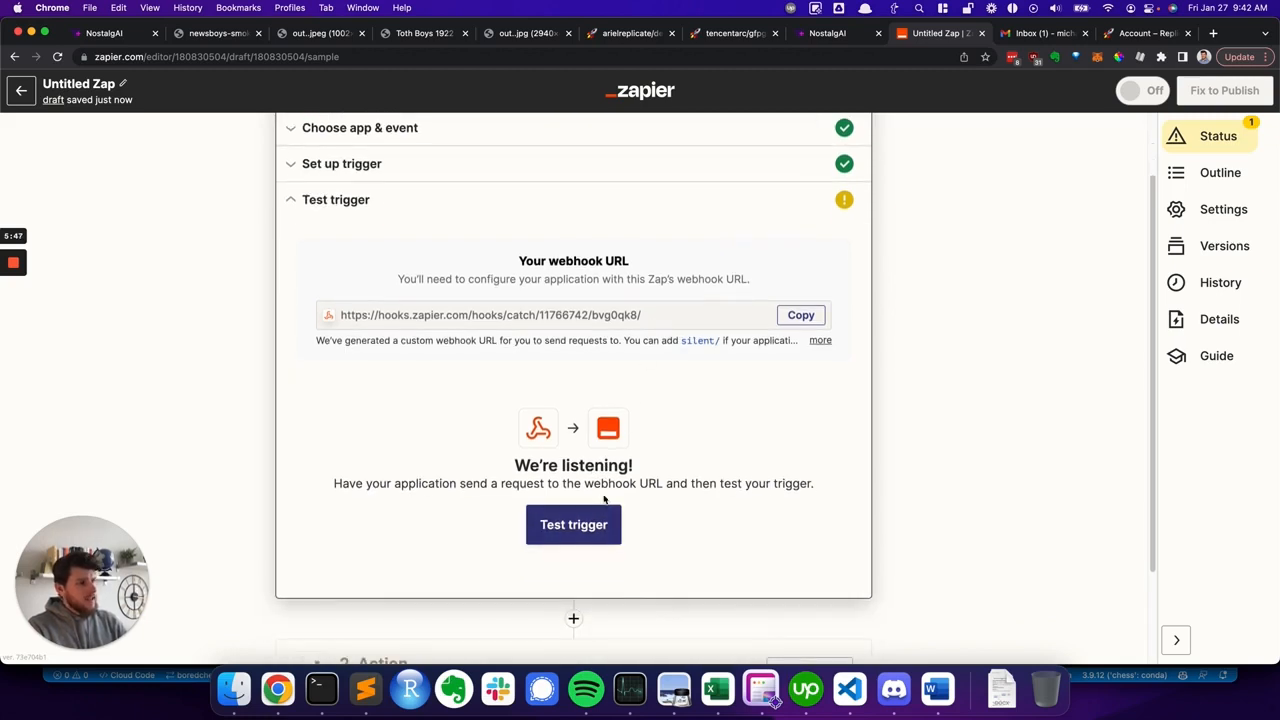
- Open the Zapier dashboard in a new tab and go to the NostalgAI folder under AI Projects
{"action": "scroll", "coordinate": [603, 476], "scroll_direction": "up", "scroll_amount": 1}
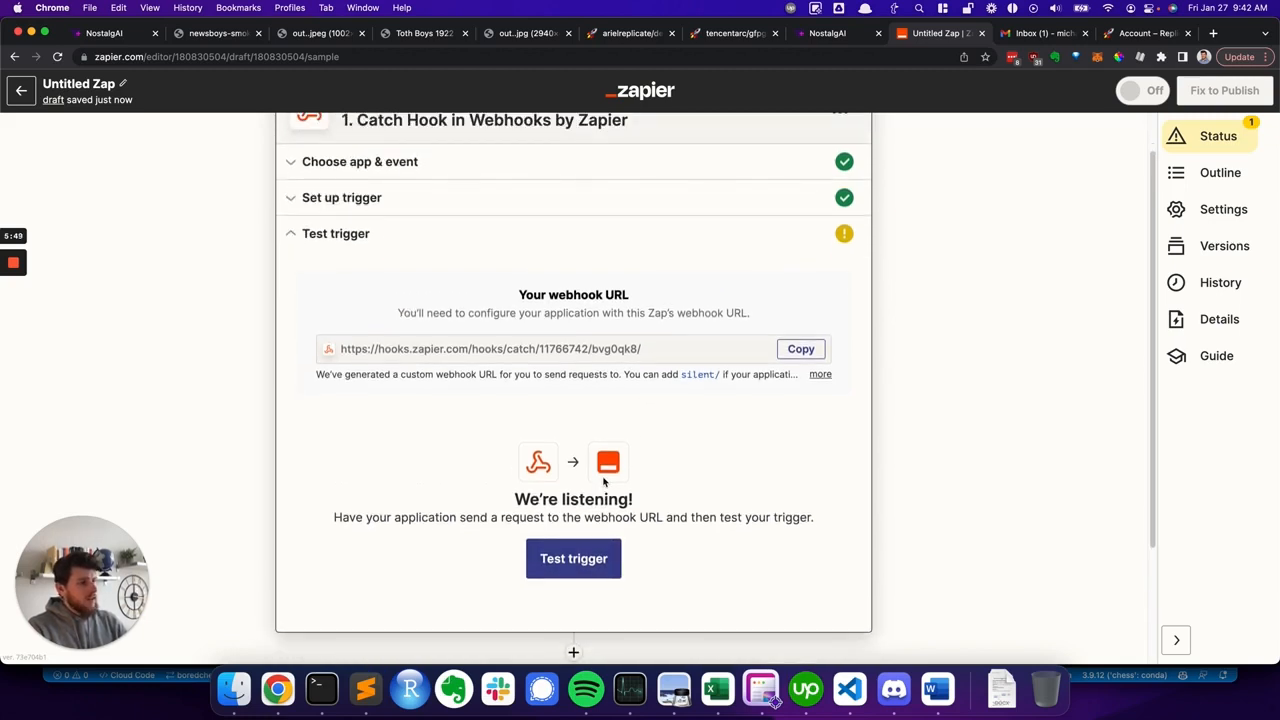
{"action": "scroll", "coordinate": [603, 483], "scroll_direction": "up", "scroll_amount": 1}
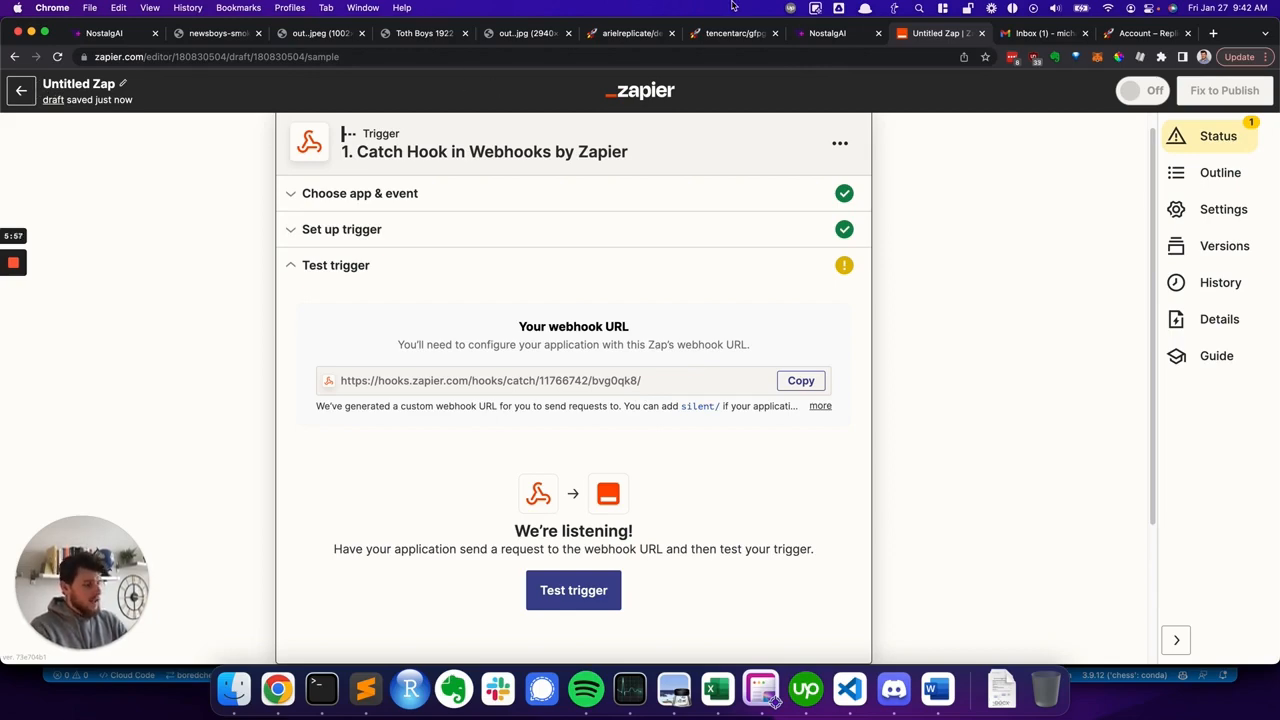
{"action": "key", "text": "super+t"}
{"action": "type", "text": "zapier.com"}
{"action": "key", "text": "Return"}
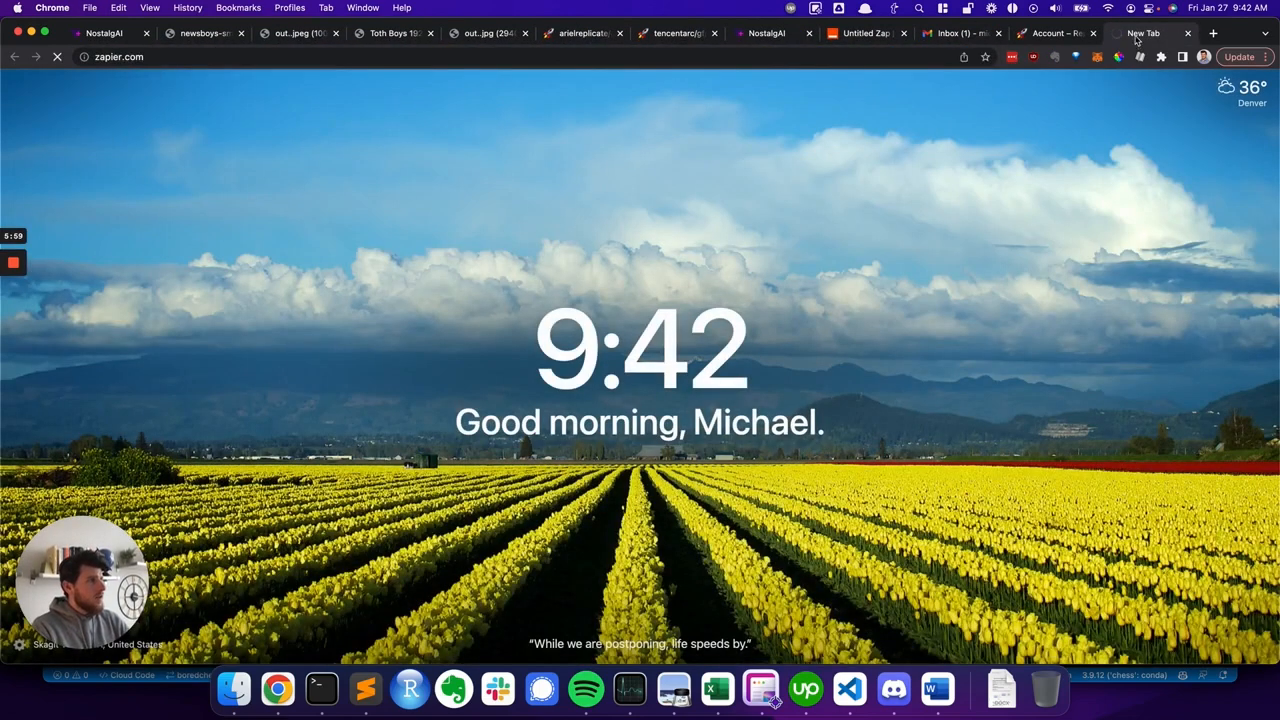
{"action": "left_click_drag", "start_coordinate": [1140, 38], "coordinate": [880, 43]}
{"action": "key", "text": "ctrl+Tab"}
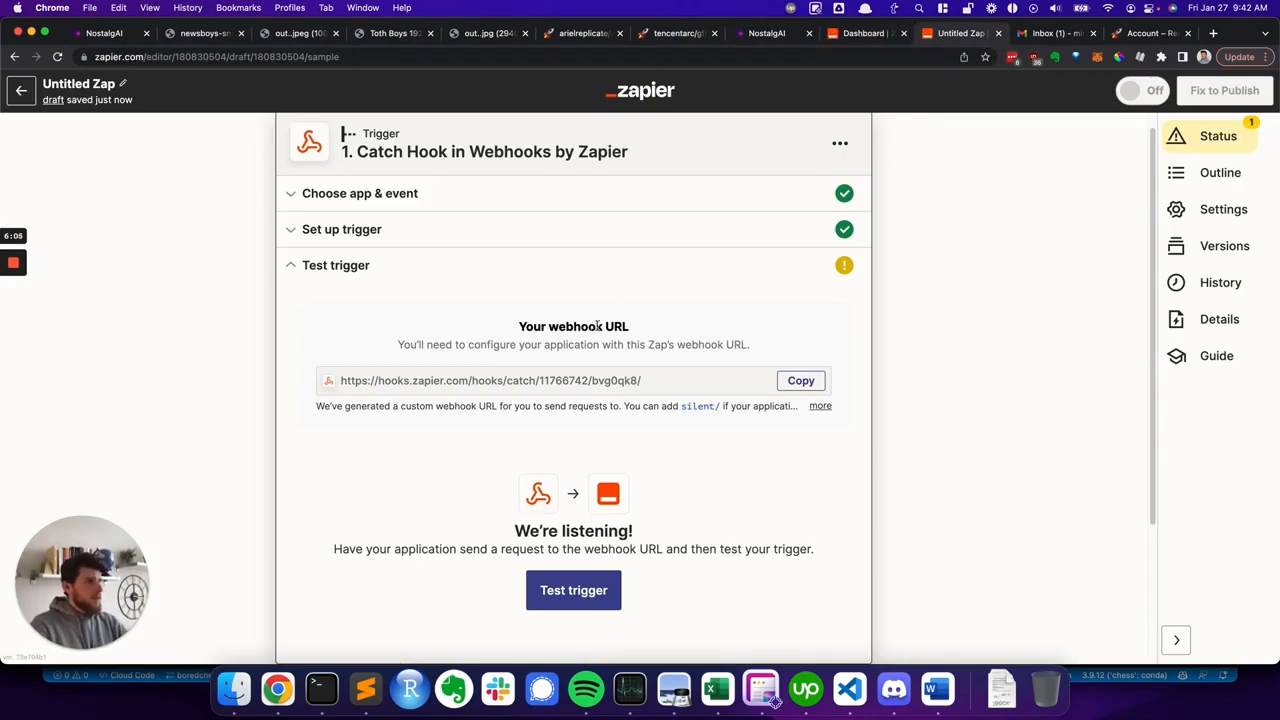
{"action": "left_click", "coordinate": [869, 38]}
{"action": "mouse_move", "coordinate": [40, 262]}
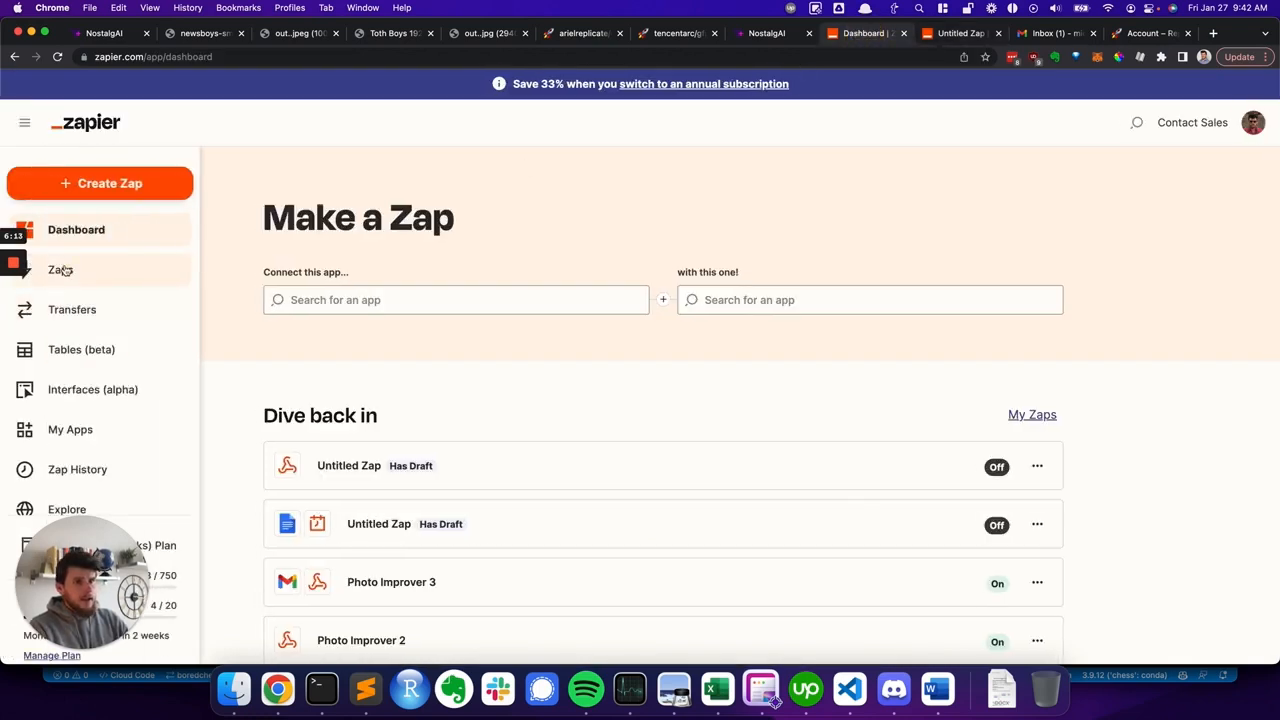
{"action": "left_click", "coordinate": [64, 270]}
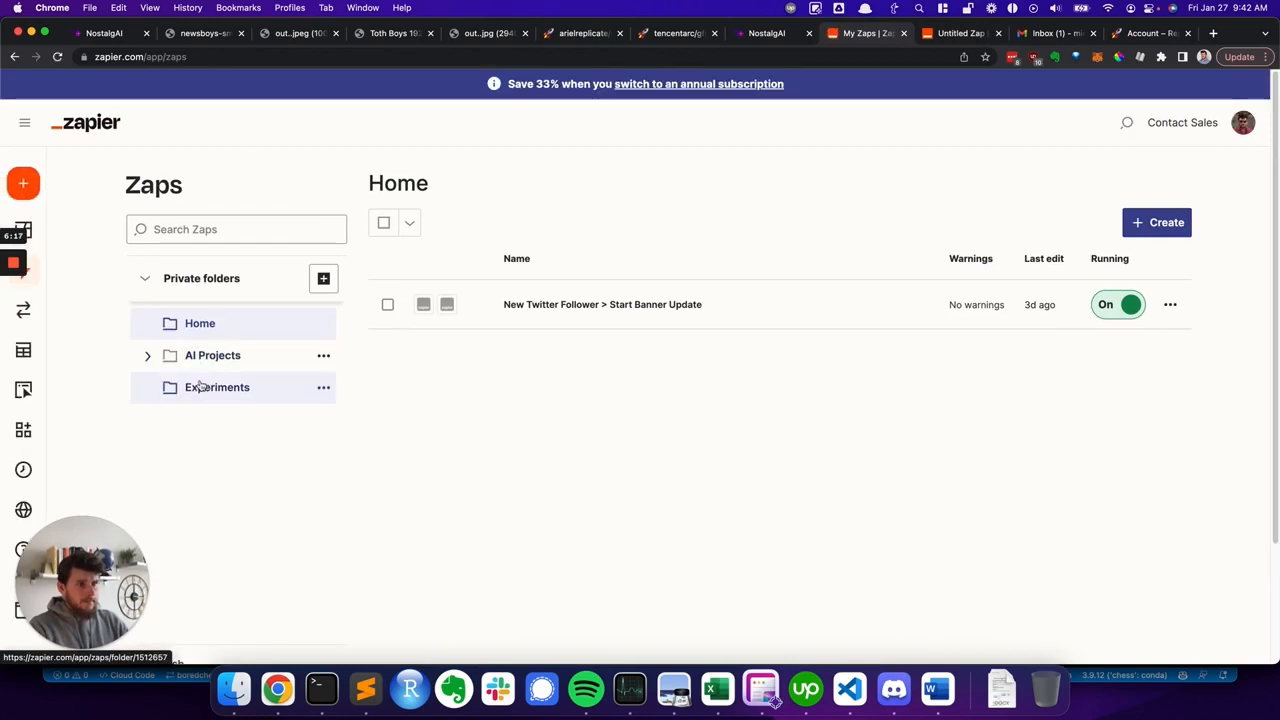
{"action": "left_click", "coordinate": [148, 358]}
{"action": "left_click", "coordinate": [207, 388]}
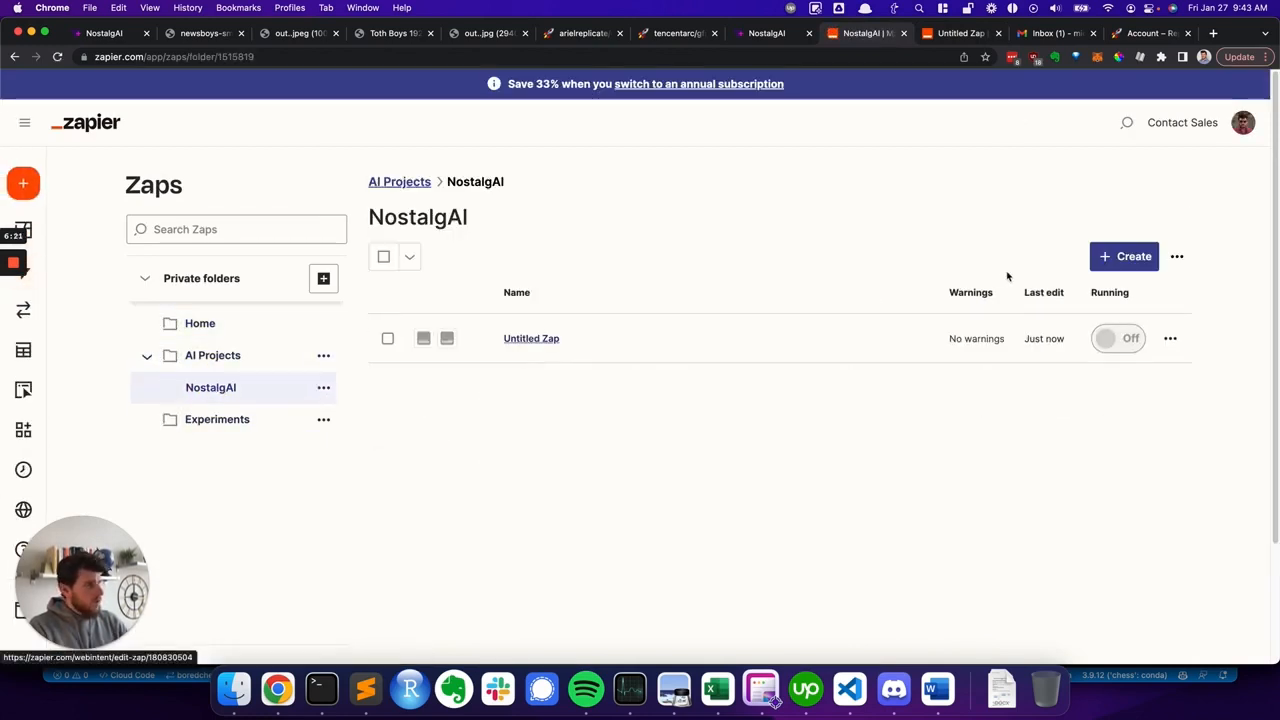
- Duplicate the NostalgAI folder page in another tab and create a new Zap from it
{"action": "left_click", "coordinate": [662, 52]}
{"action": "key", "text": "super+c"}
{"action": "key", "text": "super+t"}
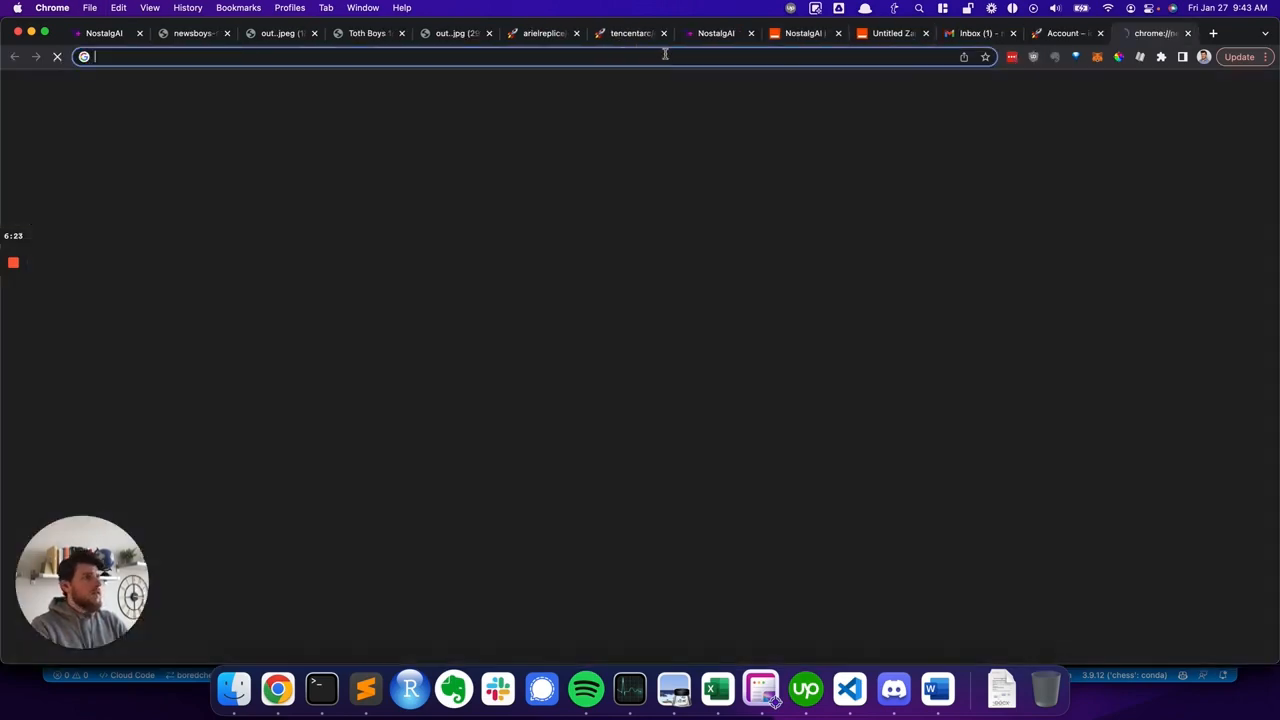
{"action": "key", "text": "super+v"}
{"action": "key", "text": "Return"}
{"action": "left_click_drag", "start_coordinate": [1122, 38], "coordinate": [923, 34]}
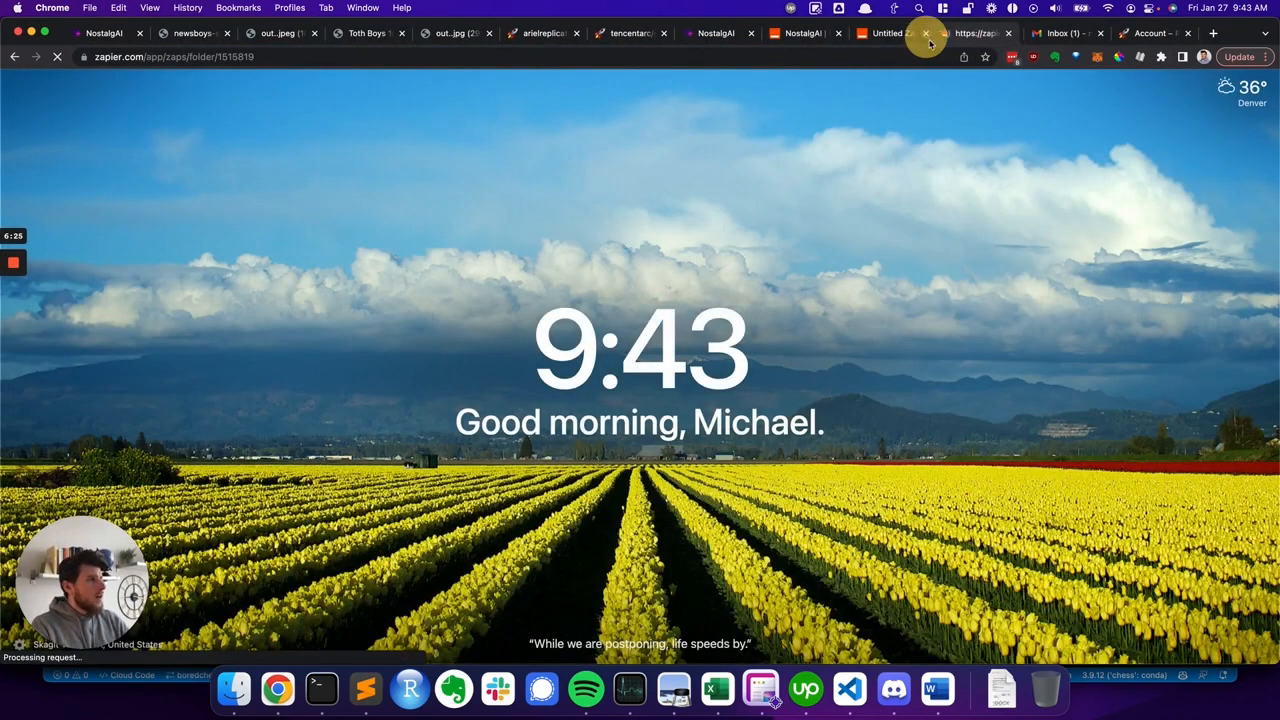
{"action": "left_click", "coordinate": [923, 34]}
{"action": "left_click_drag", "start_coordinate": [772, 33], "coordinate": [890, 33]}
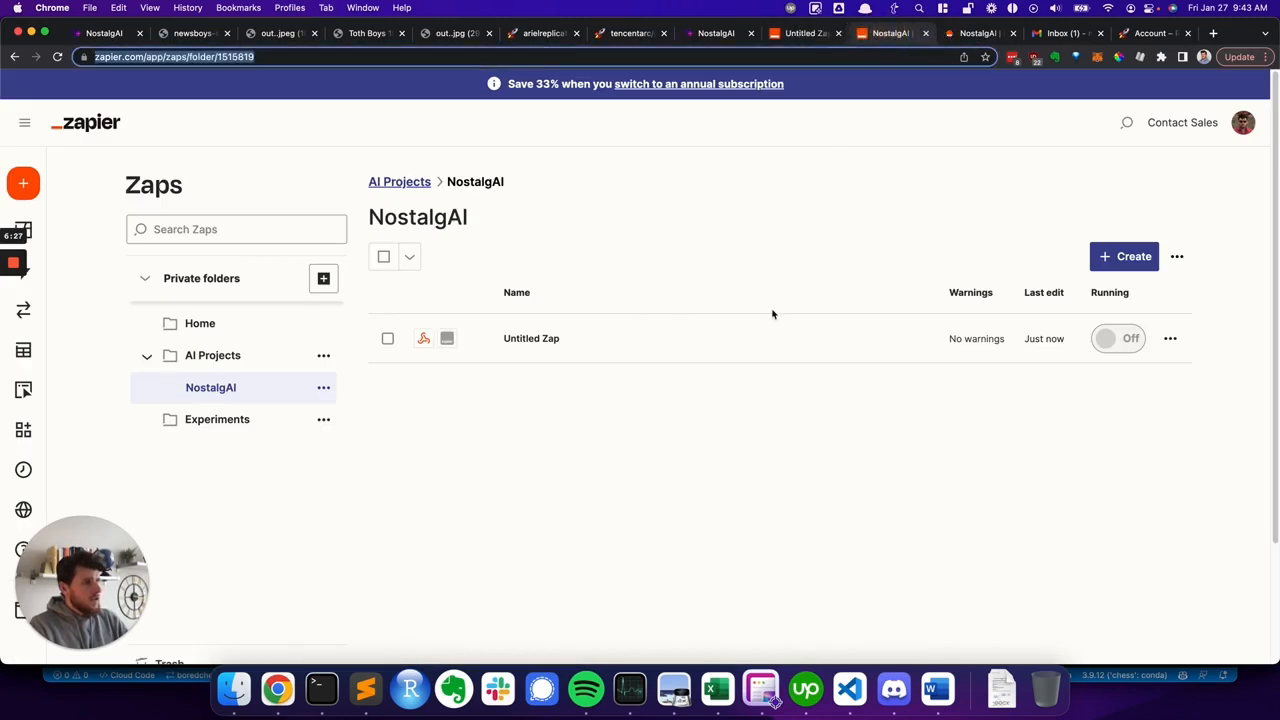
{"action": "left_click", "coordinate": [1126, 256]}
{"action": "left_click", "coordinate": [1062, 299]}
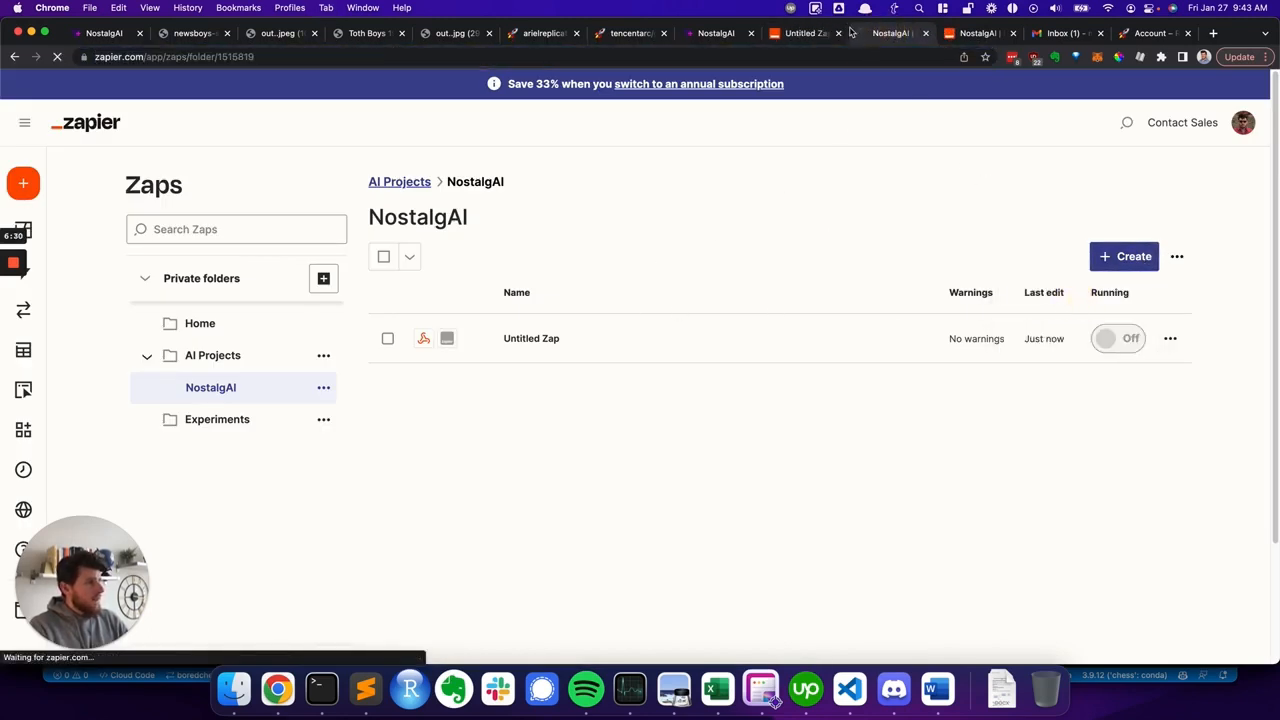
- Rename the first webhook Zap to NostalgAI - Step 3
{"action": "left_click", "coordinate": [800, 33]}
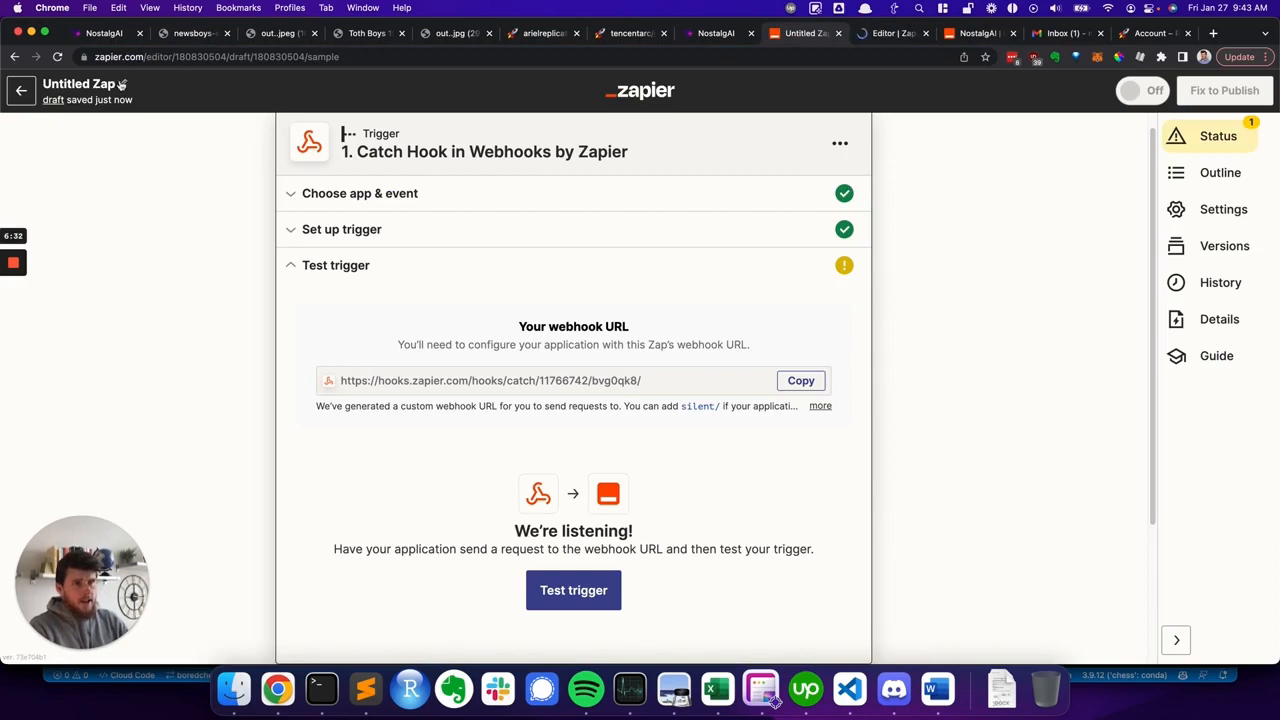
{"action": "left_click", "coordinate": [122, 87]}
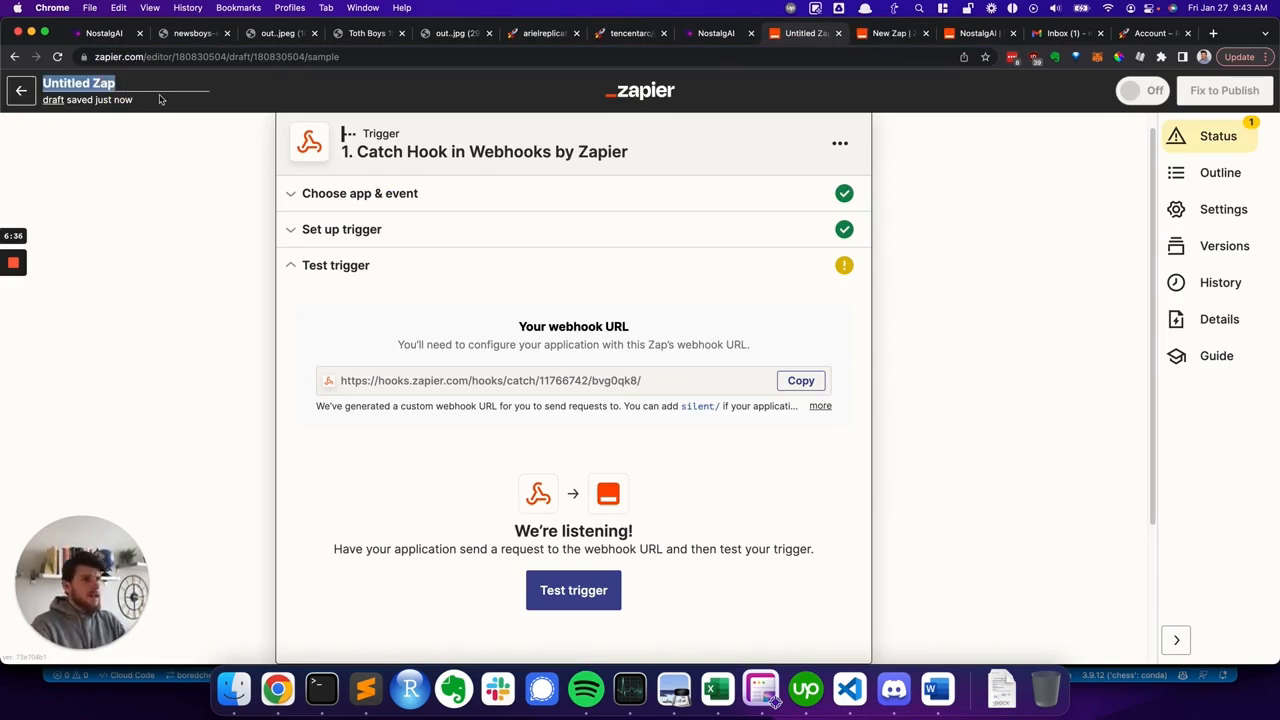
{"action": "type", "text": "NostalgAI"}
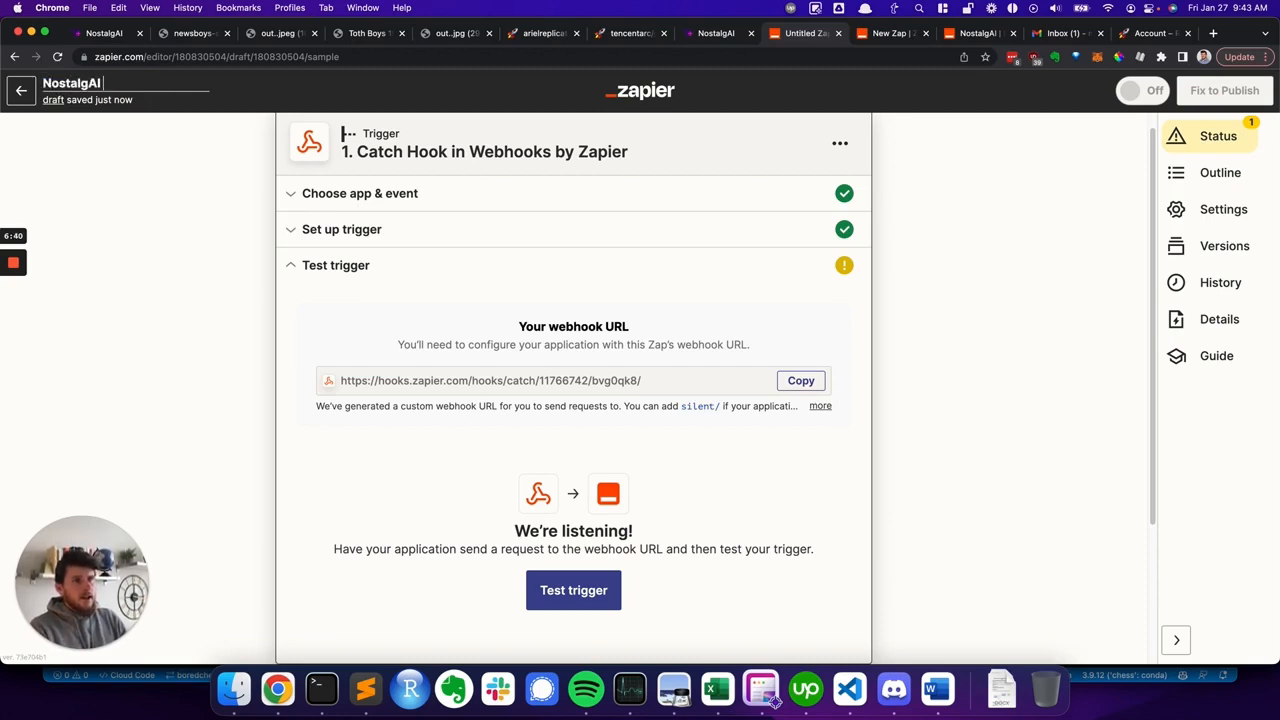
{"action": "type", "text": " - Step 3"}
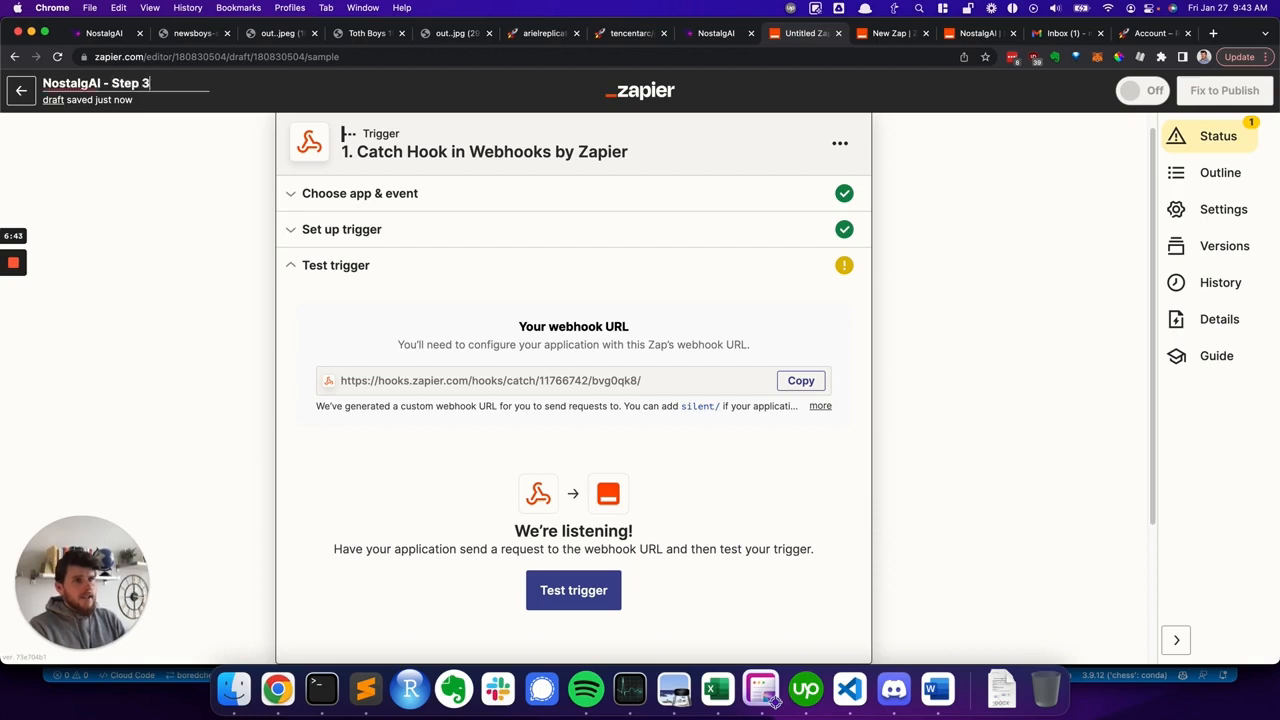
{"action": "key", "text": "Return"}
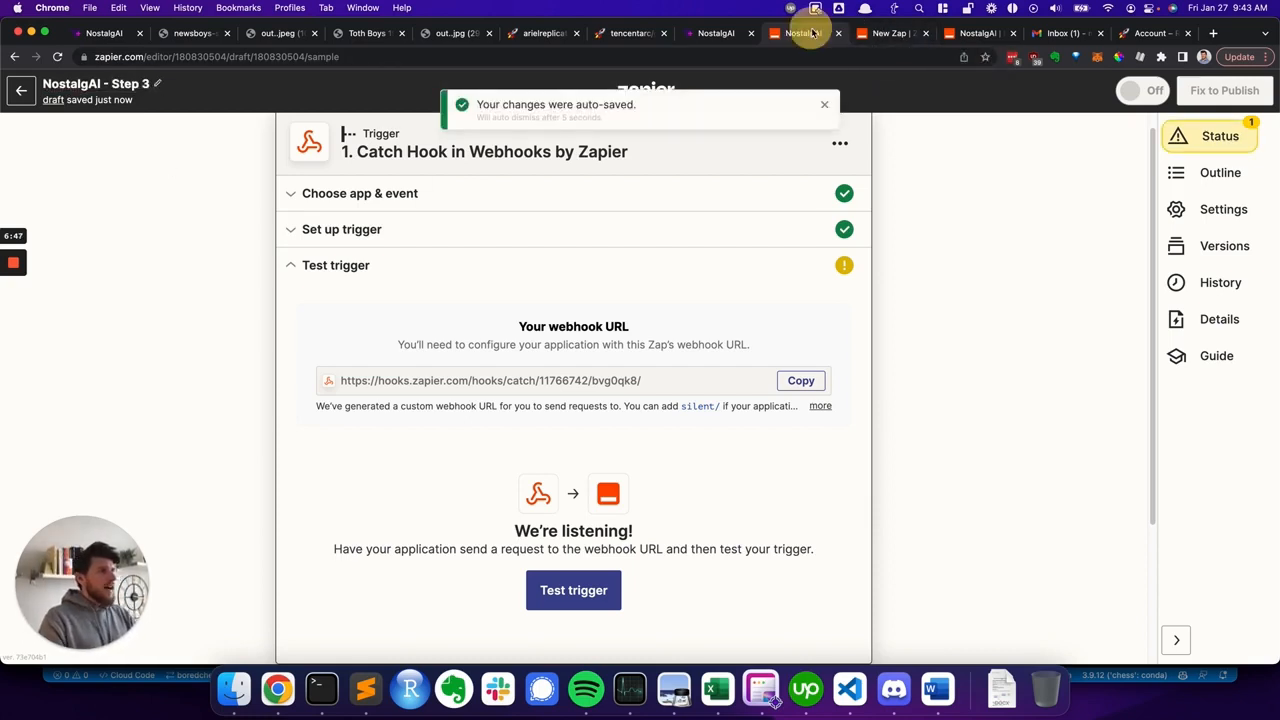
- In the new Zap, choose Webhook as the trigger app
{"action": "left_click", "coordinate": [878, 38]}
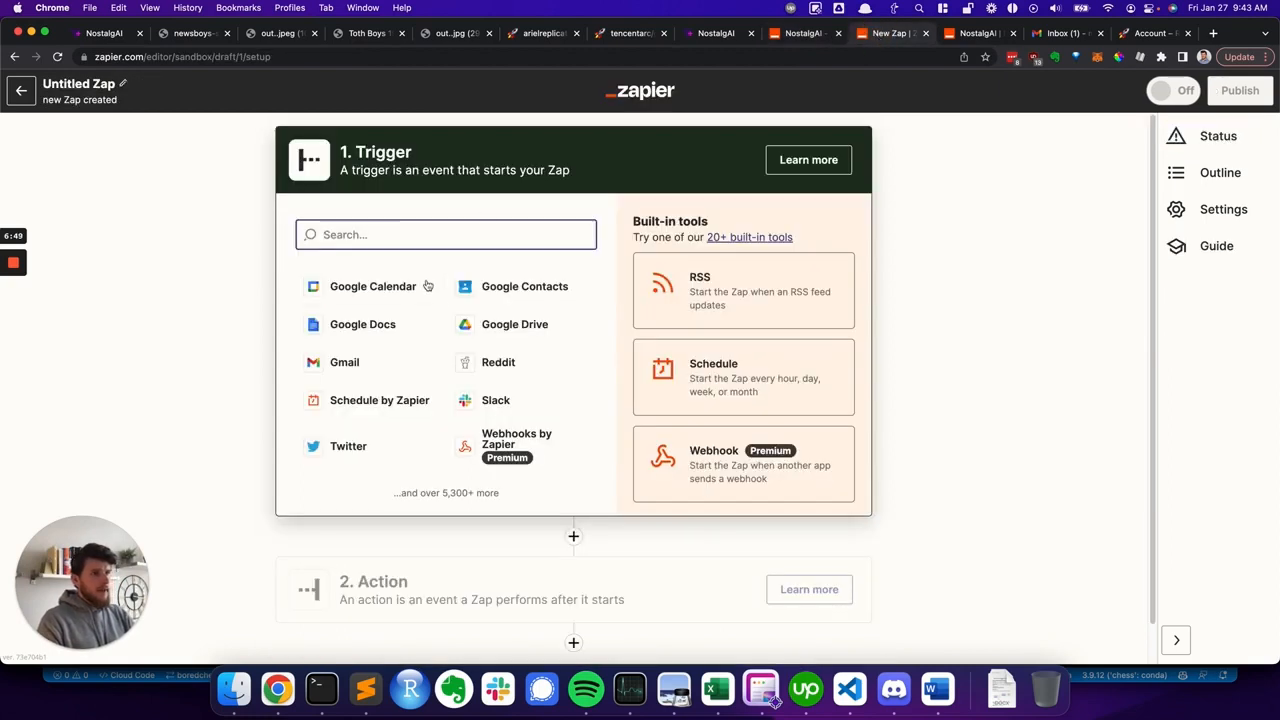
{"action": "left_click", "coordinate": [775, 703]}
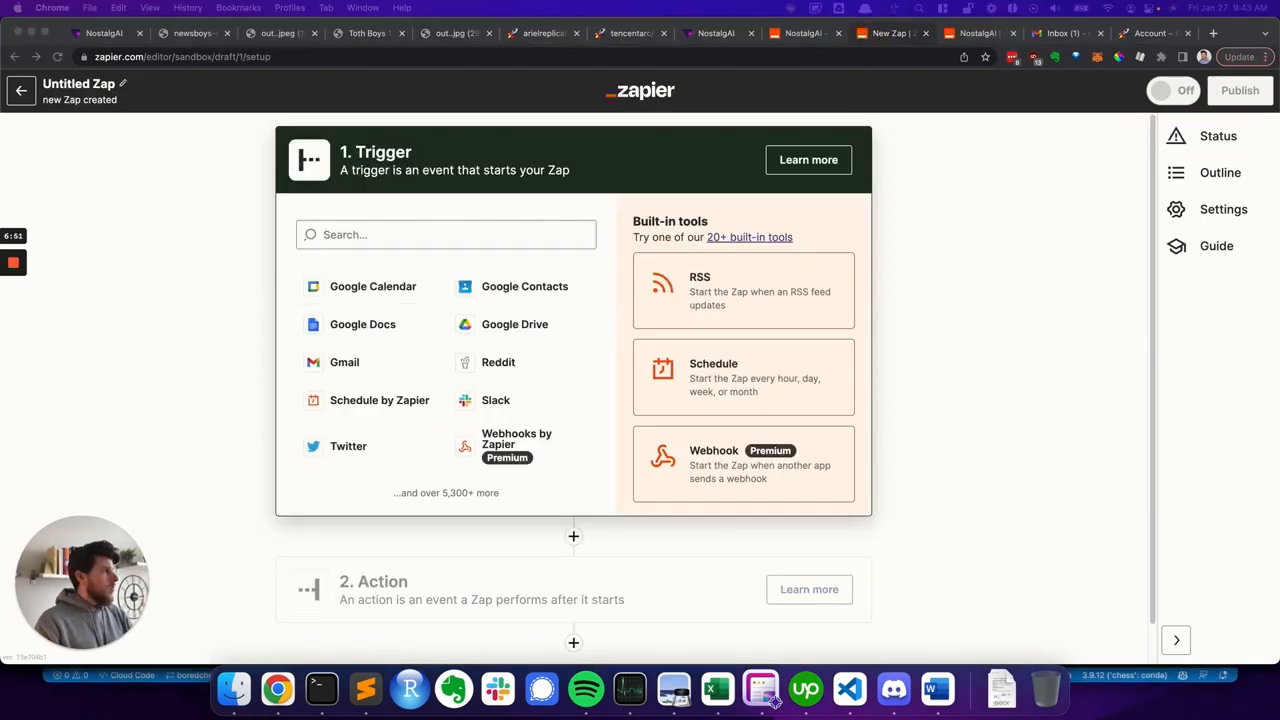
{"action": "left_click", "coordinate": [428, 225]}
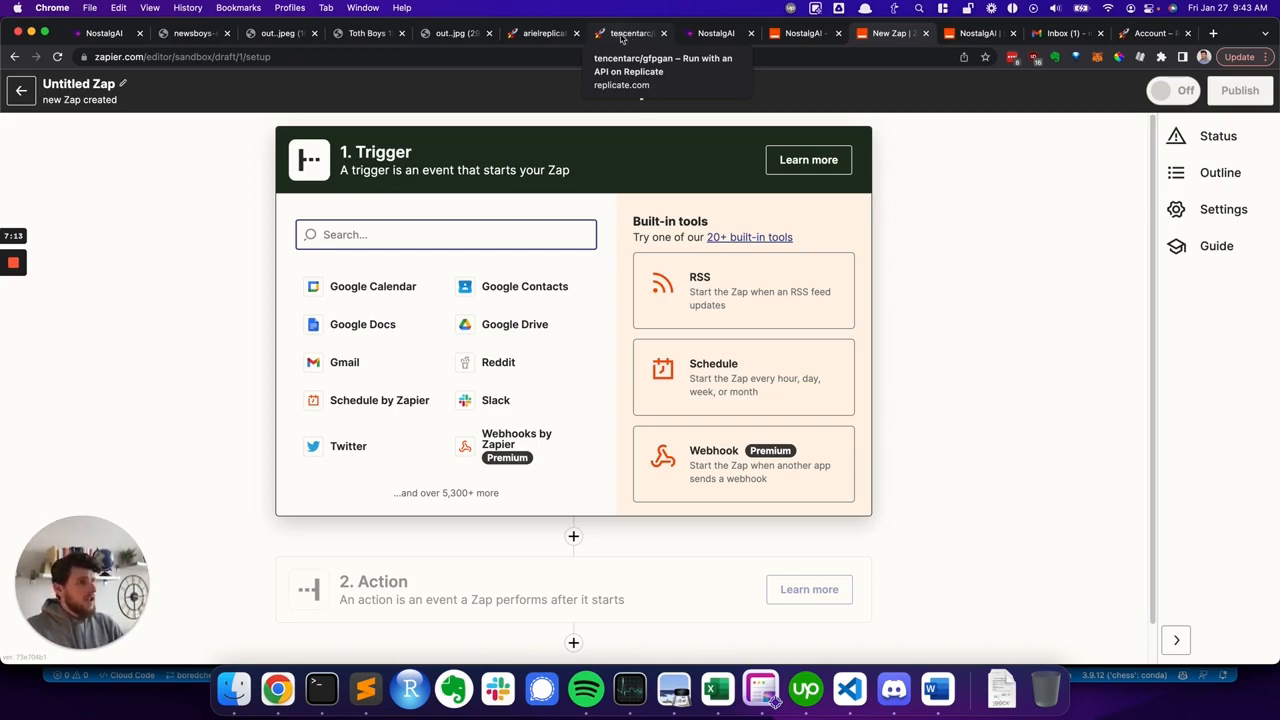
{"action": "left_click", "coordinate": [705, 475]}
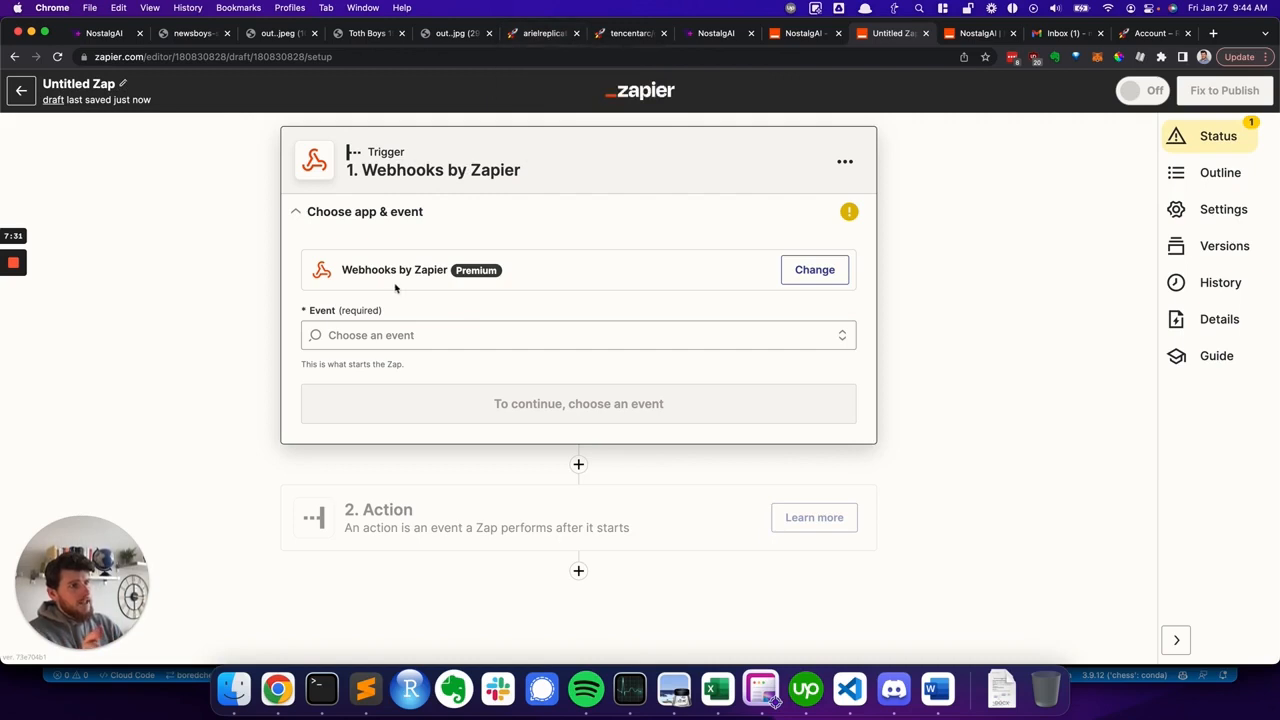
- Set the trigger event to Catch Hook and continue through setup to the trigger test
{"action": "left_click", "coordinate": [405, 345]}
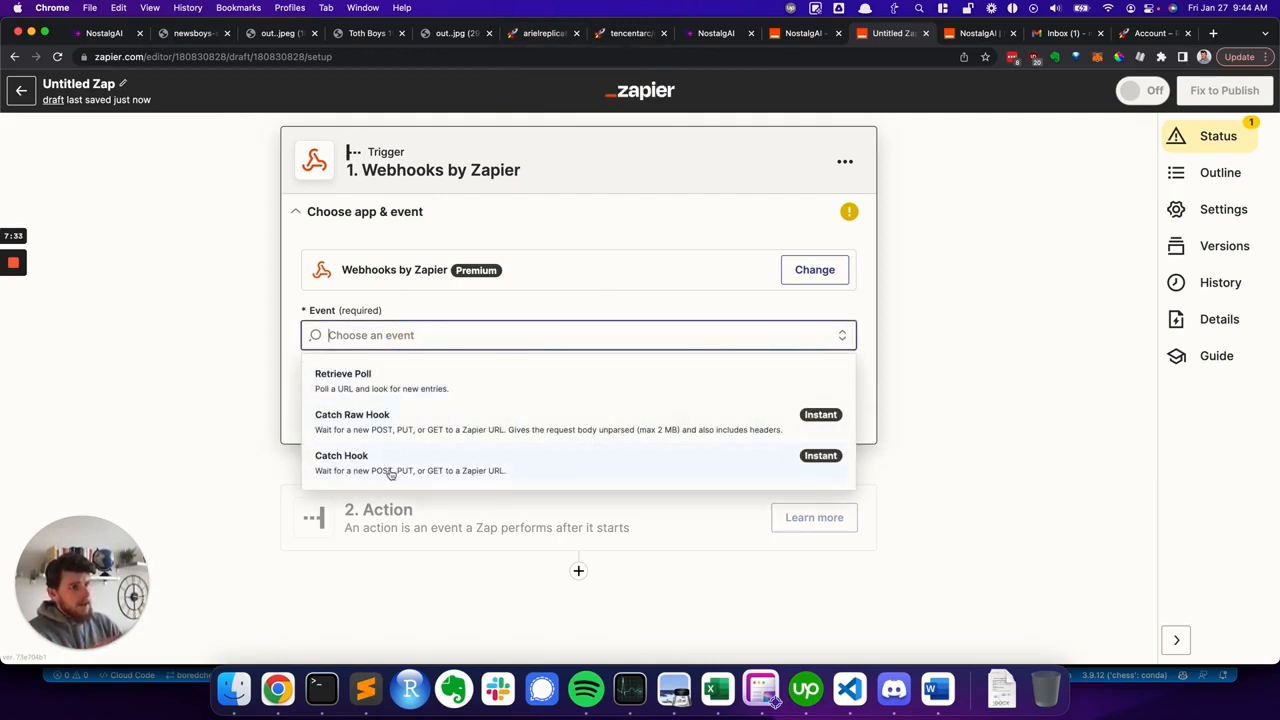
{"action": "left_click", "coordinate": [390, 470]}
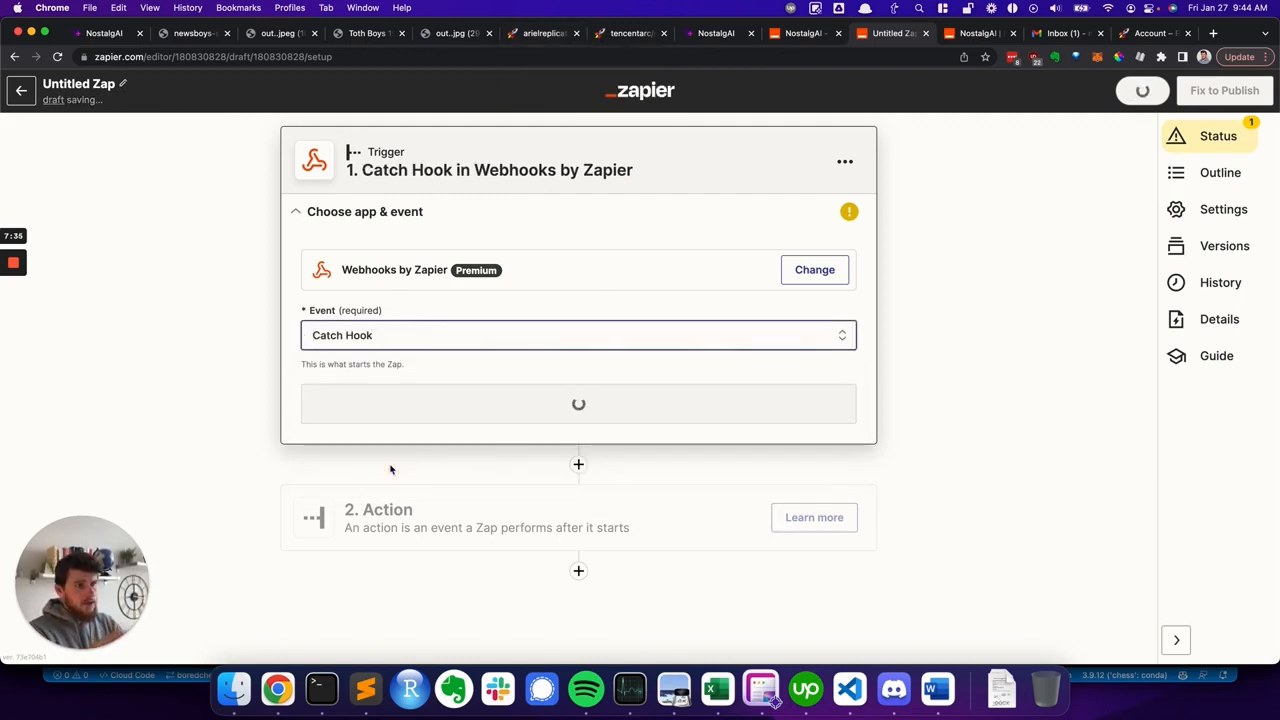
{"action": "left_click", "coordinate": [431, 408]}
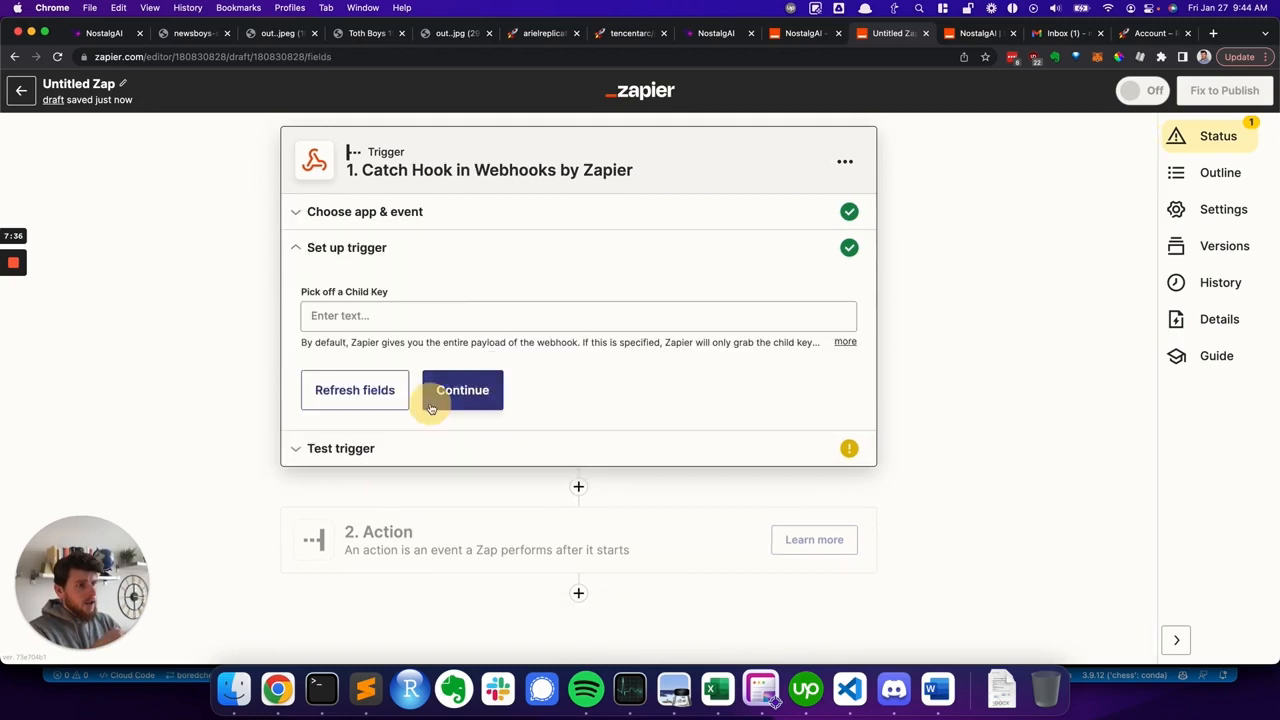
{"action": "left_click", "coordinate": [486, 402]}
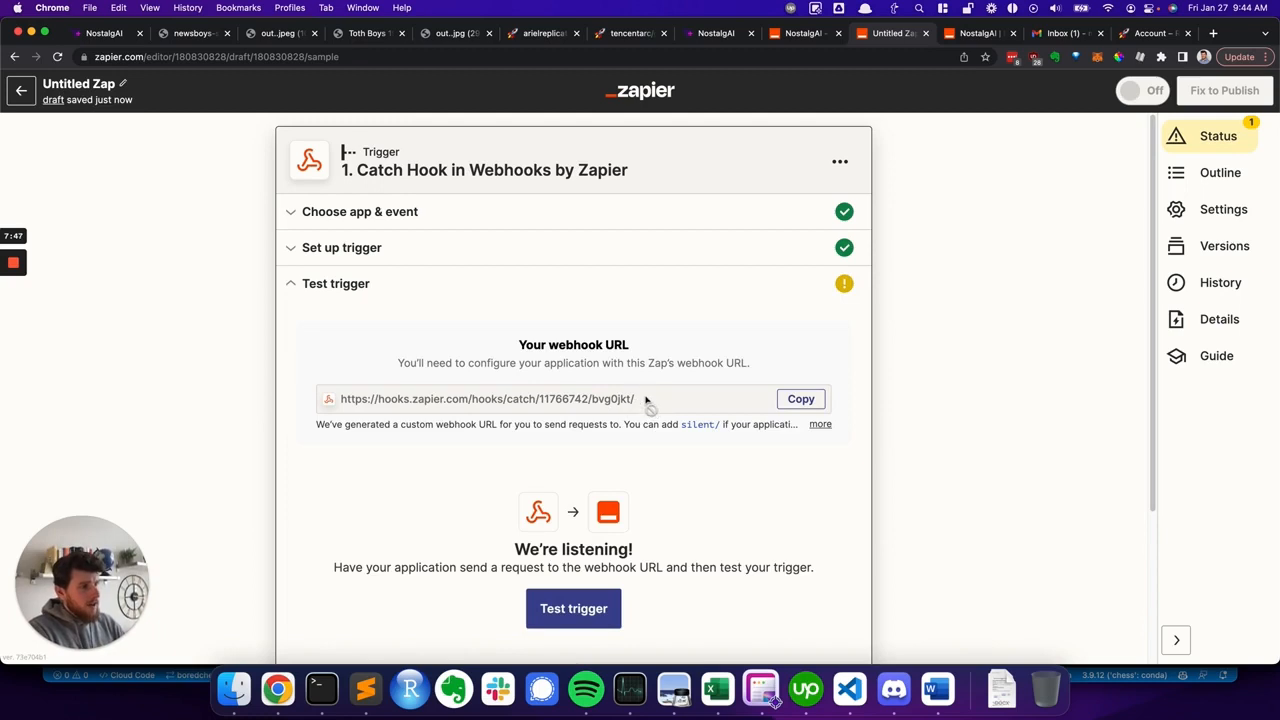
{"action": "scroll", "coordinate": [654, 397], "scroll_direction": "down", "scroll_amount": 1}
{"action": "scroll", "coordinate": [654, 397], "scroll_direction": "down", "scroll_amount": 2}
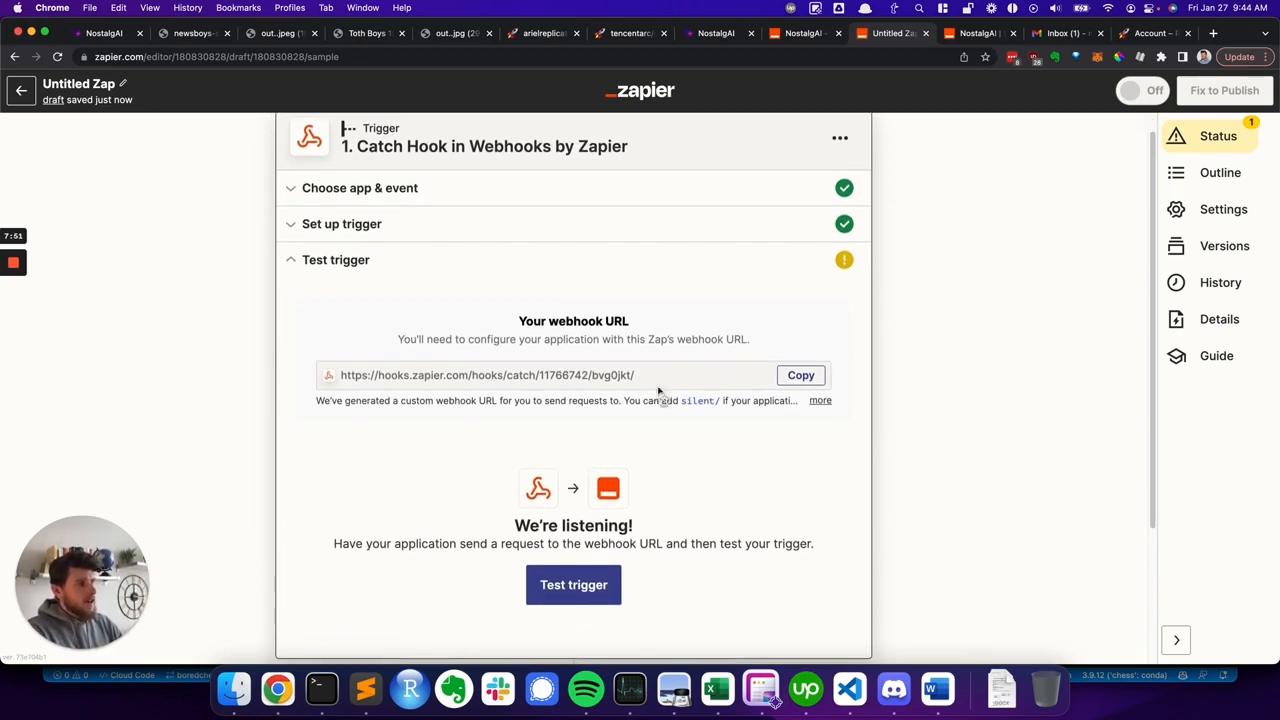
- Rename this Zap to NostalgAI - Step 2
{"action": "left_click", "coordinate": [124, 86]}
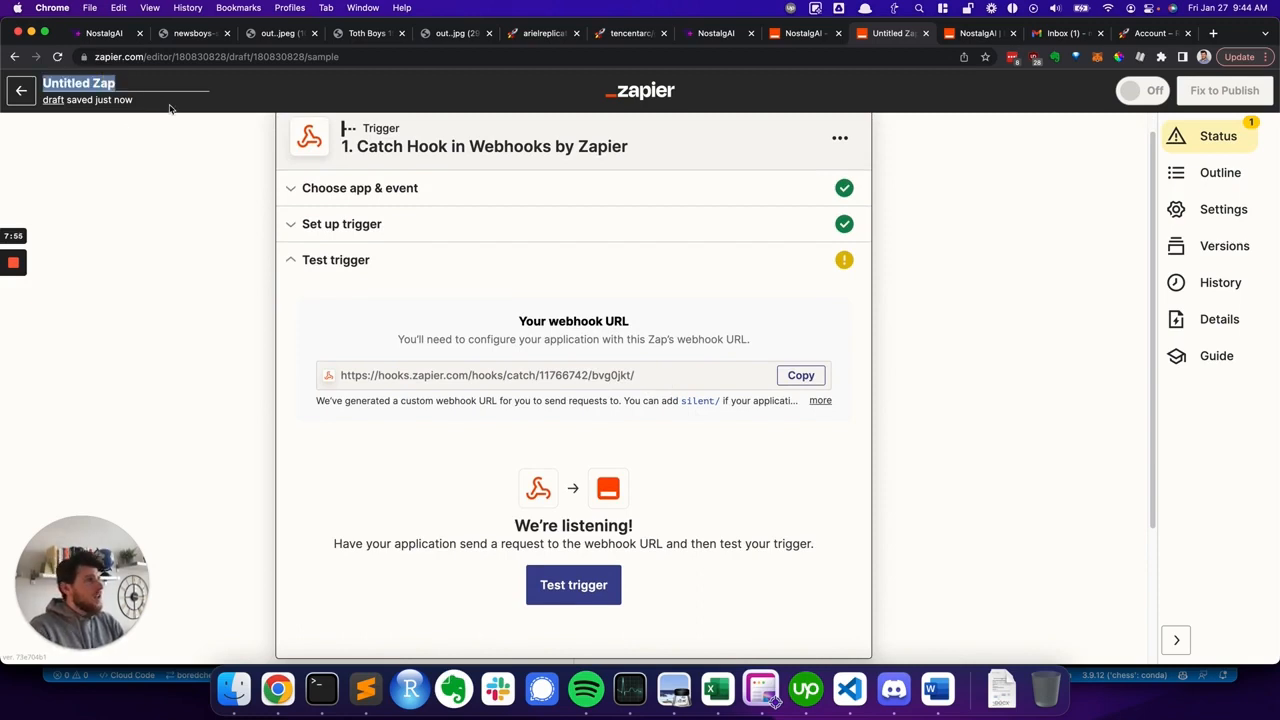
{"action": "type", "text": "Nostalgia"}
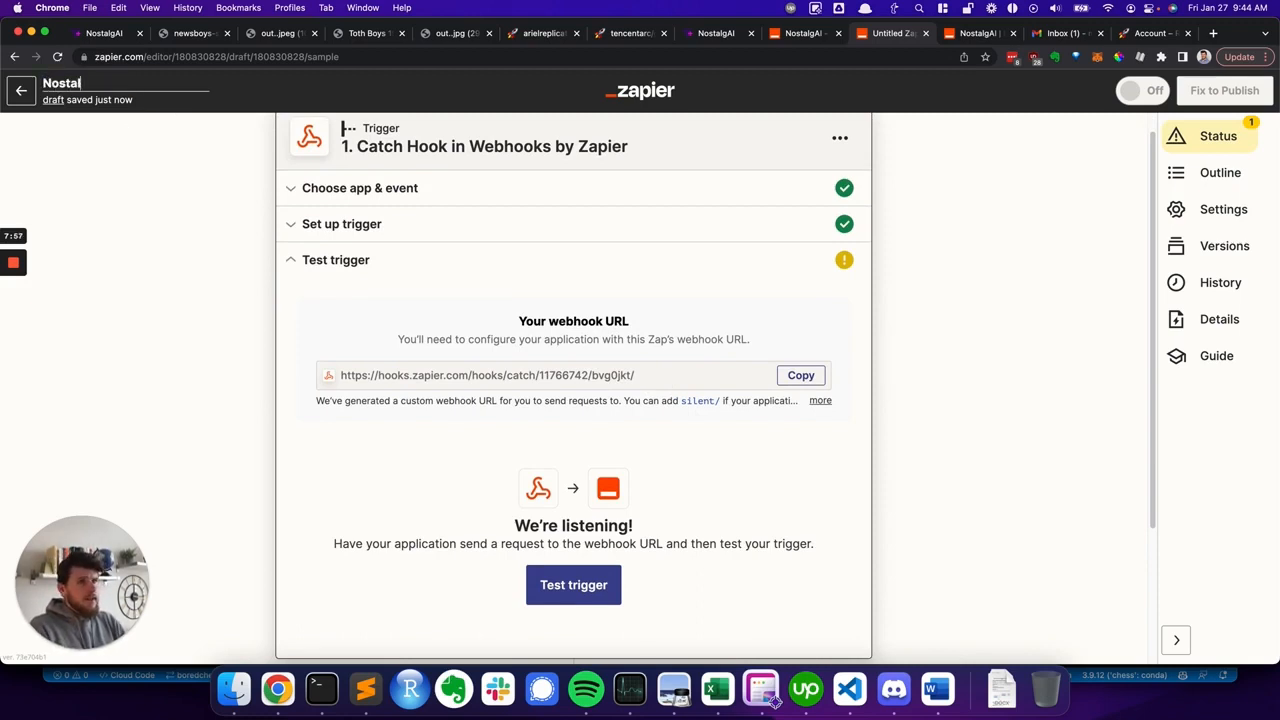
{"action": "key", "text": "BackSpace"}
{"action": "key", "text": "BackSpace"}
{"action": "type", "text": "AI"}
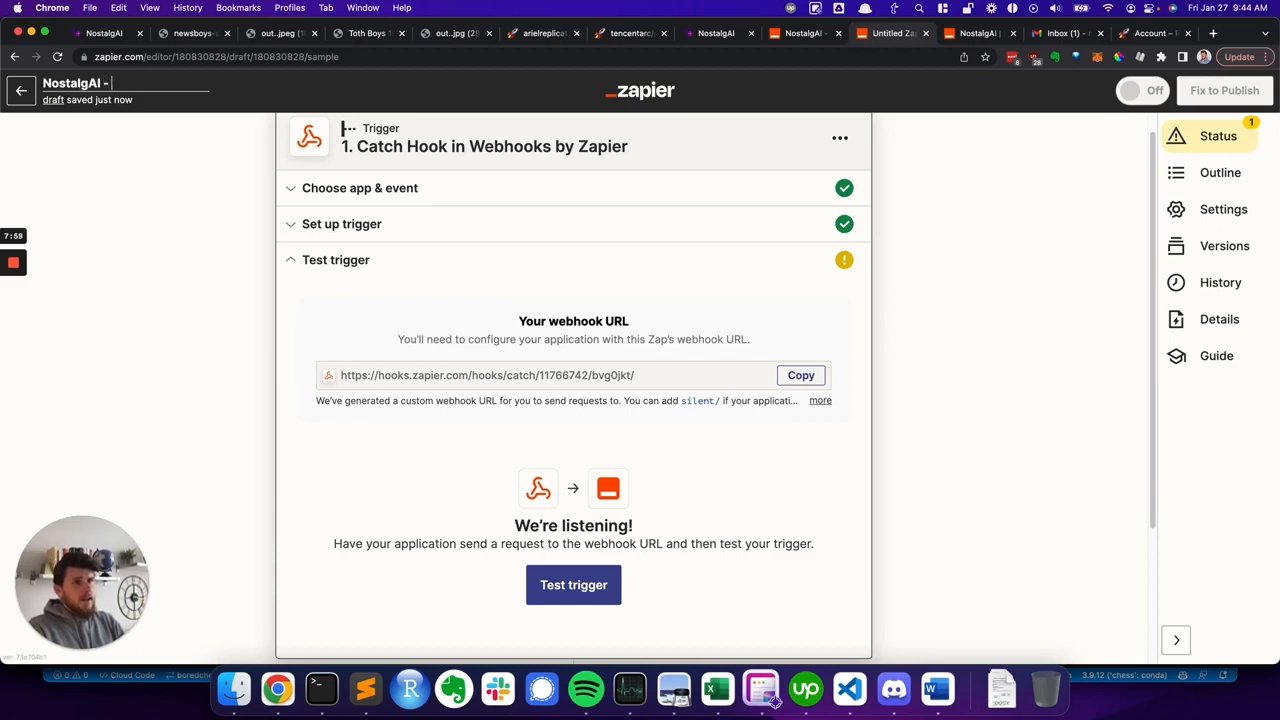
{"action": "type", "text": " - Step 2"}
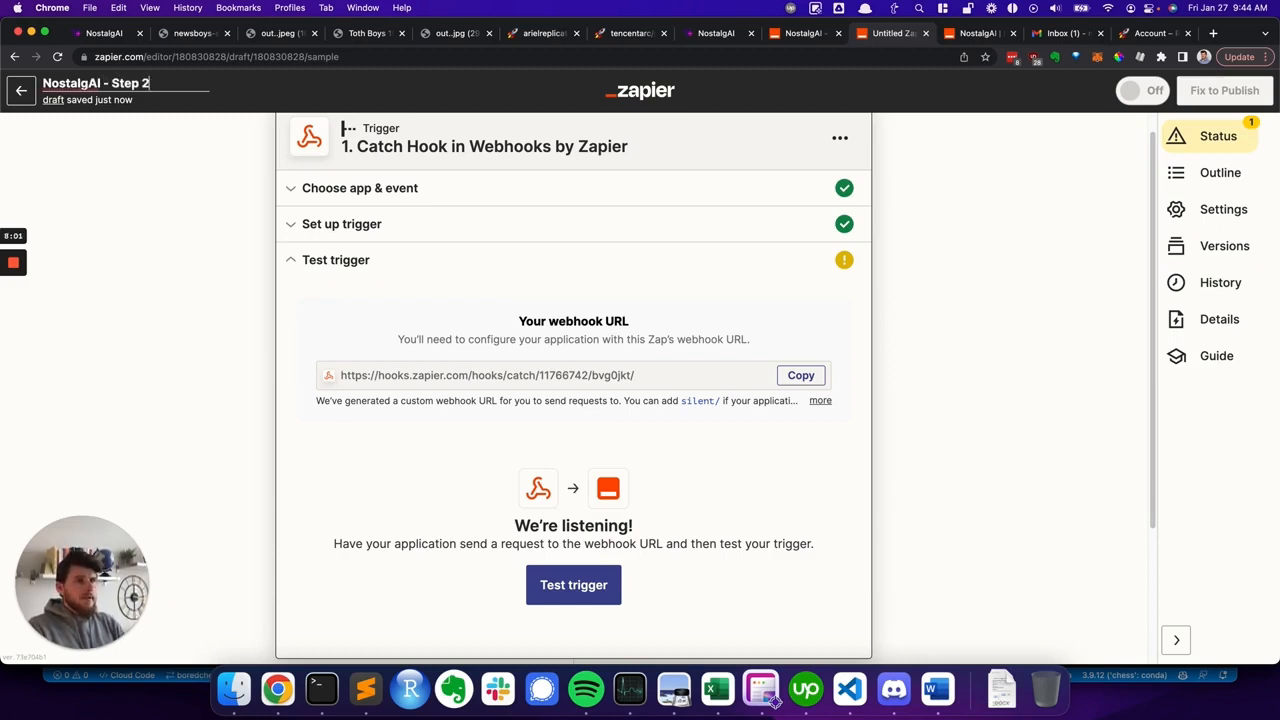
{"action": "key", "text": "Return"}
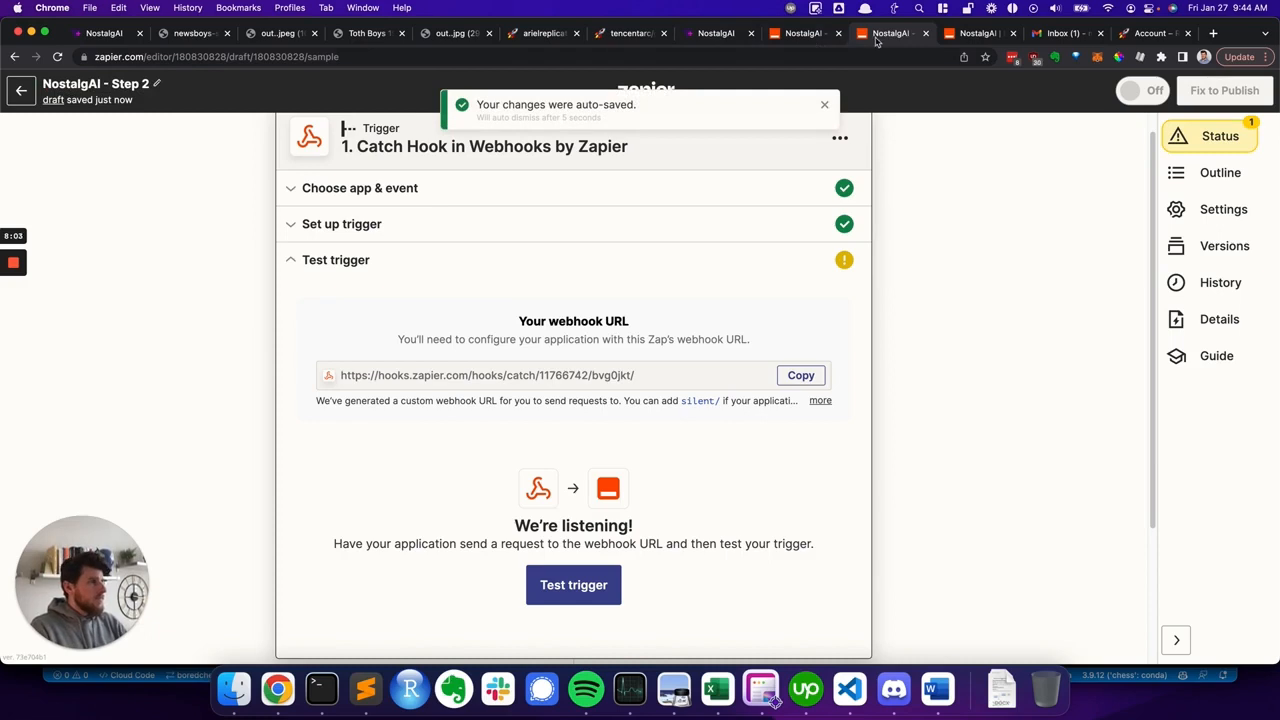
- Create a new Zap in the NostalgAI folder and choose Tally as its trigger app
{"action": "left_click", "coordinate": [831, 42]}
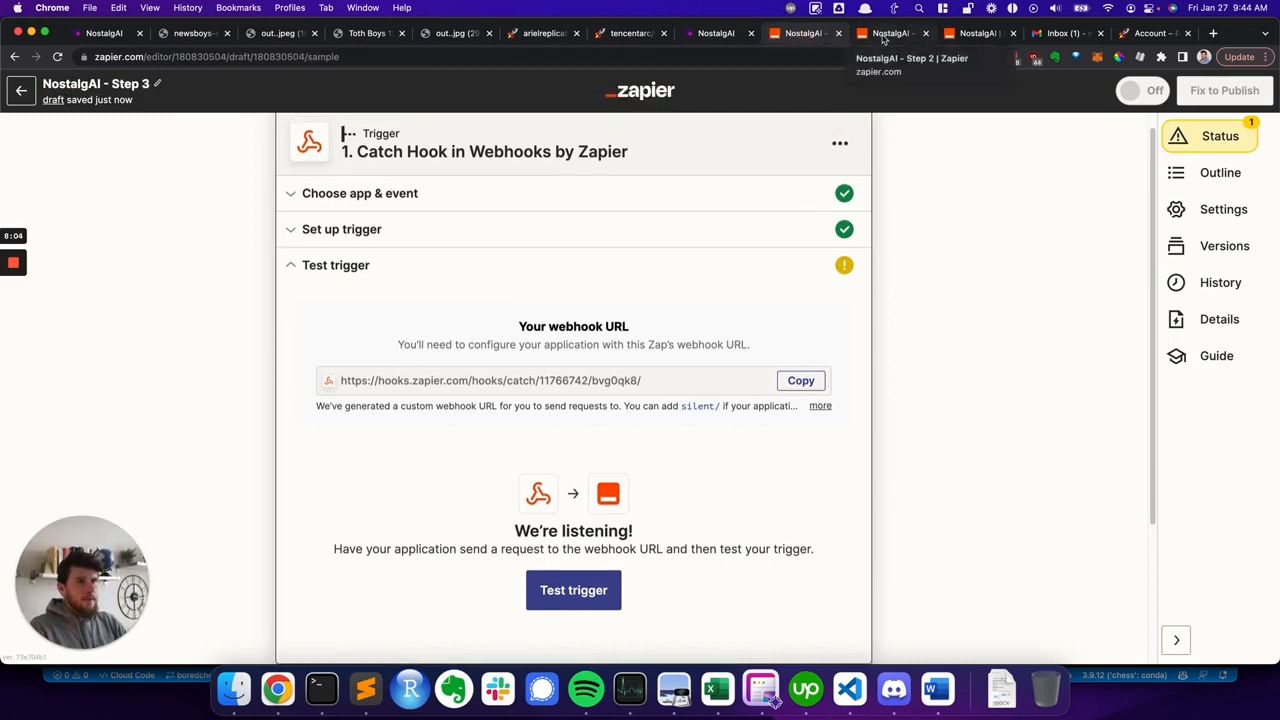
{"action": "left_click", "coordinate": [965, 33]}
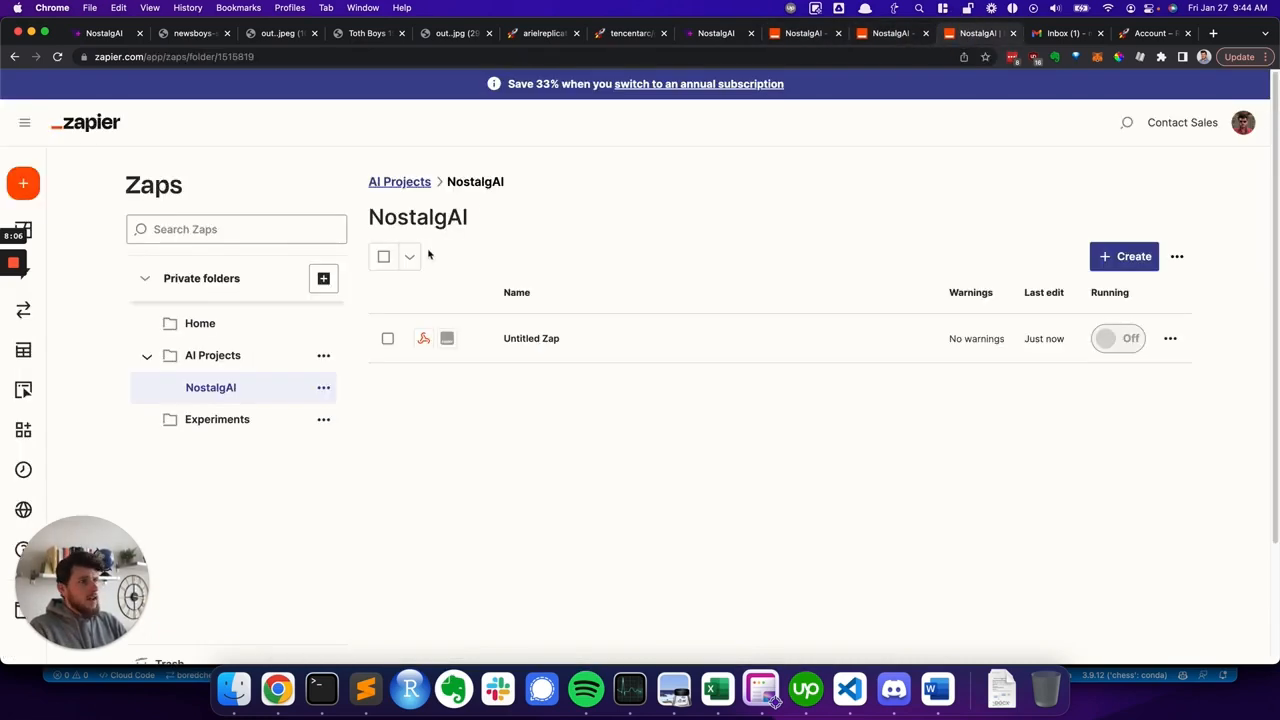
{"action": "left_click", "coordinate": [1110, 259]}
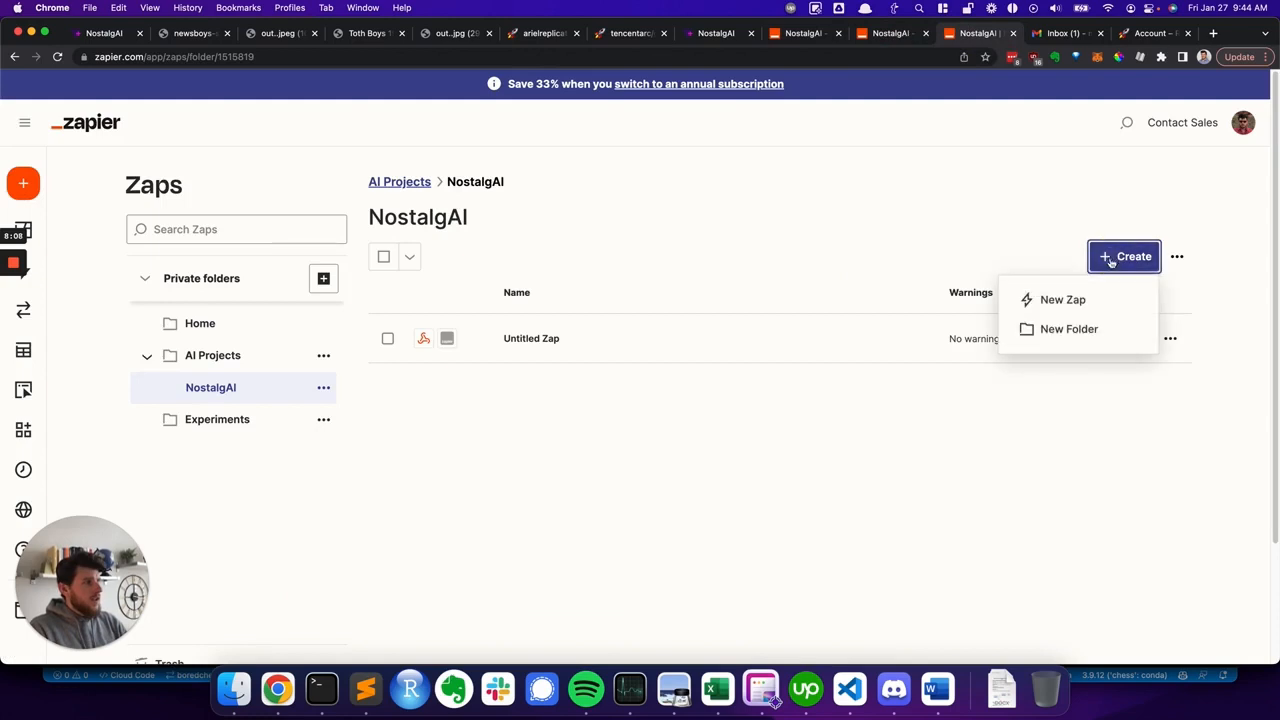
{"action": "left_click", "coordinate": [1051, 302]}
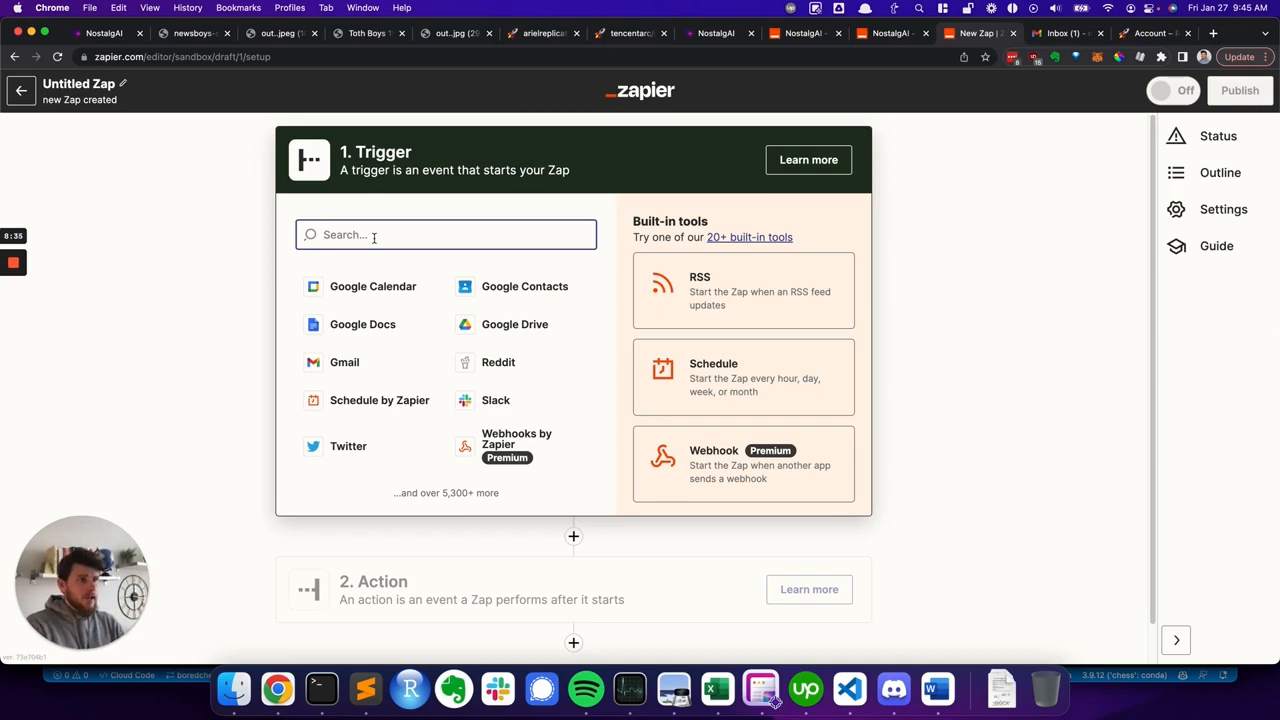
{"action": "type", "text": "tally"}
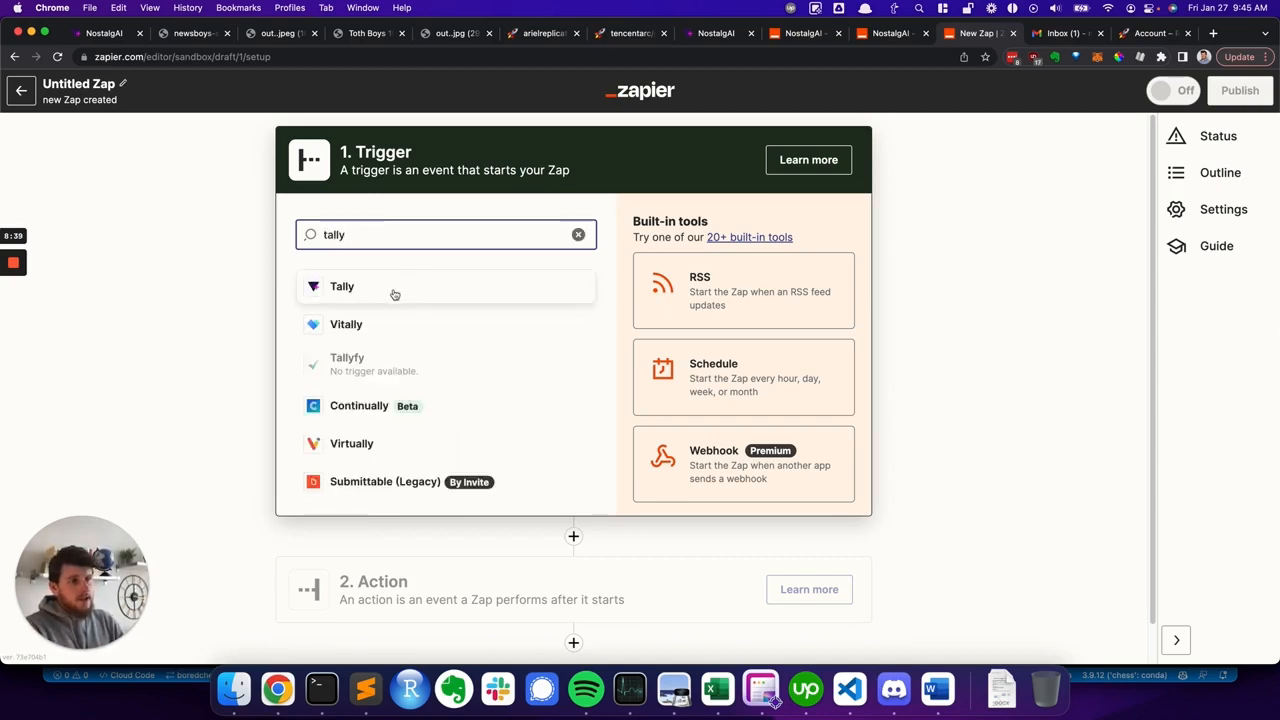
{"action": "left_click", "coordinate": [383, 290]}
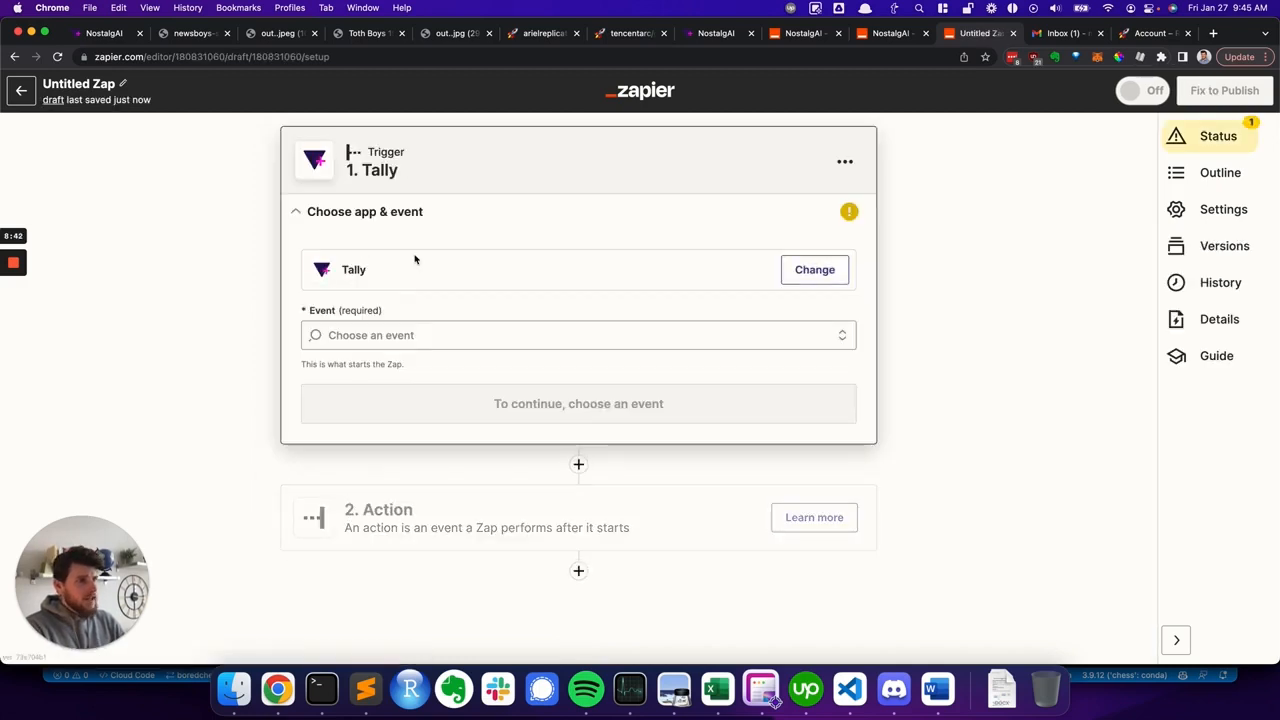
- Set the trigger event to New Response and connect the existing Tally account
{"action": "left_click", "coordinate": [376, 335]}
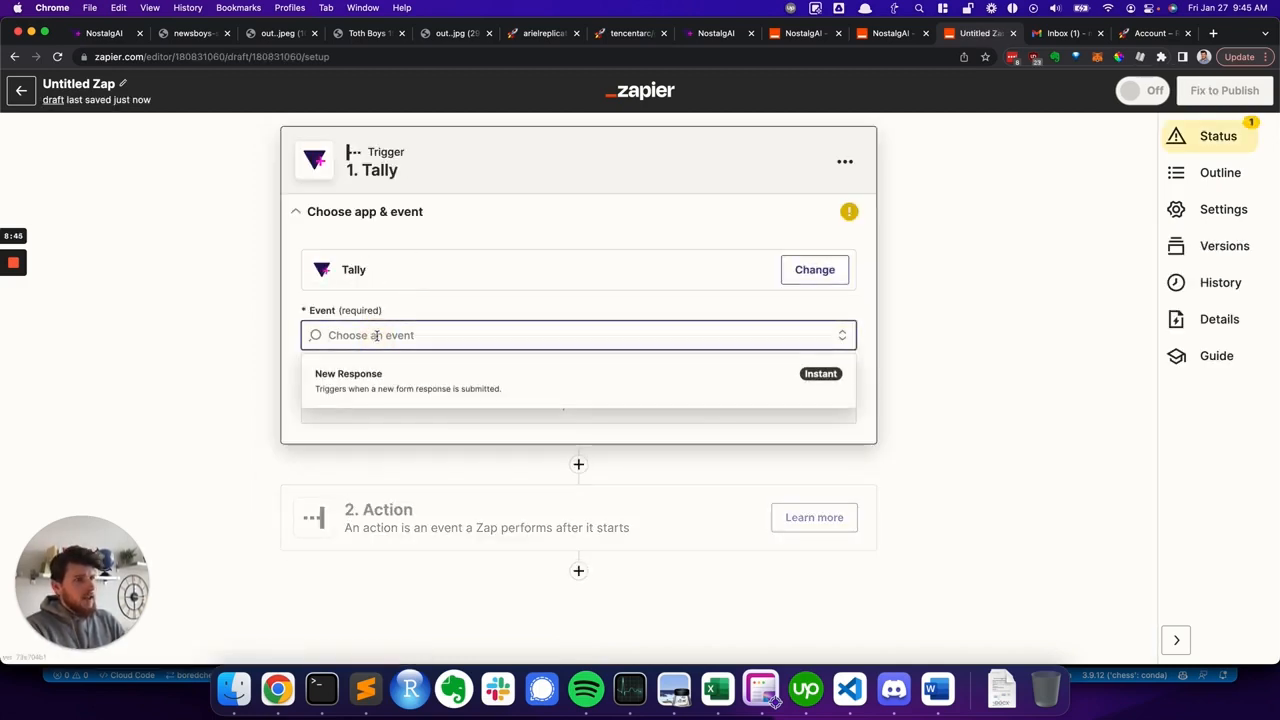
{"action": "left_click", "coordinate": [378, 388]}
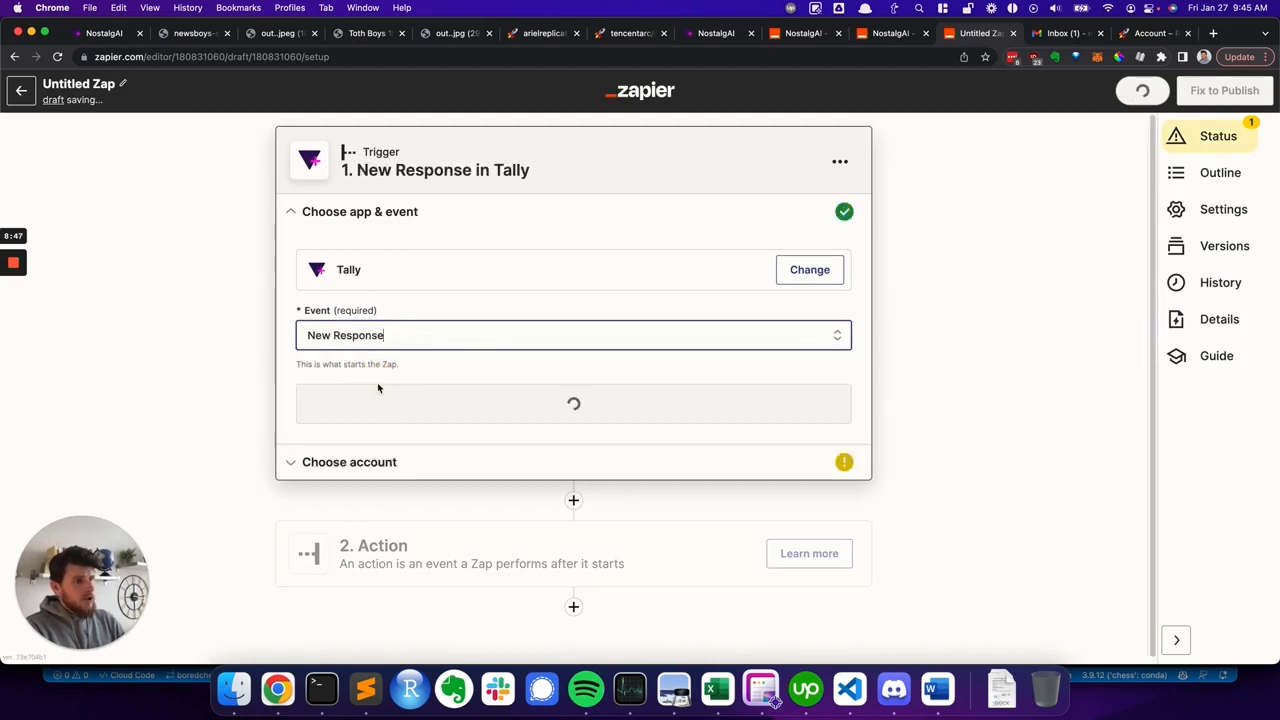
{"action": "left_click", "coordinate": [386, 413]}
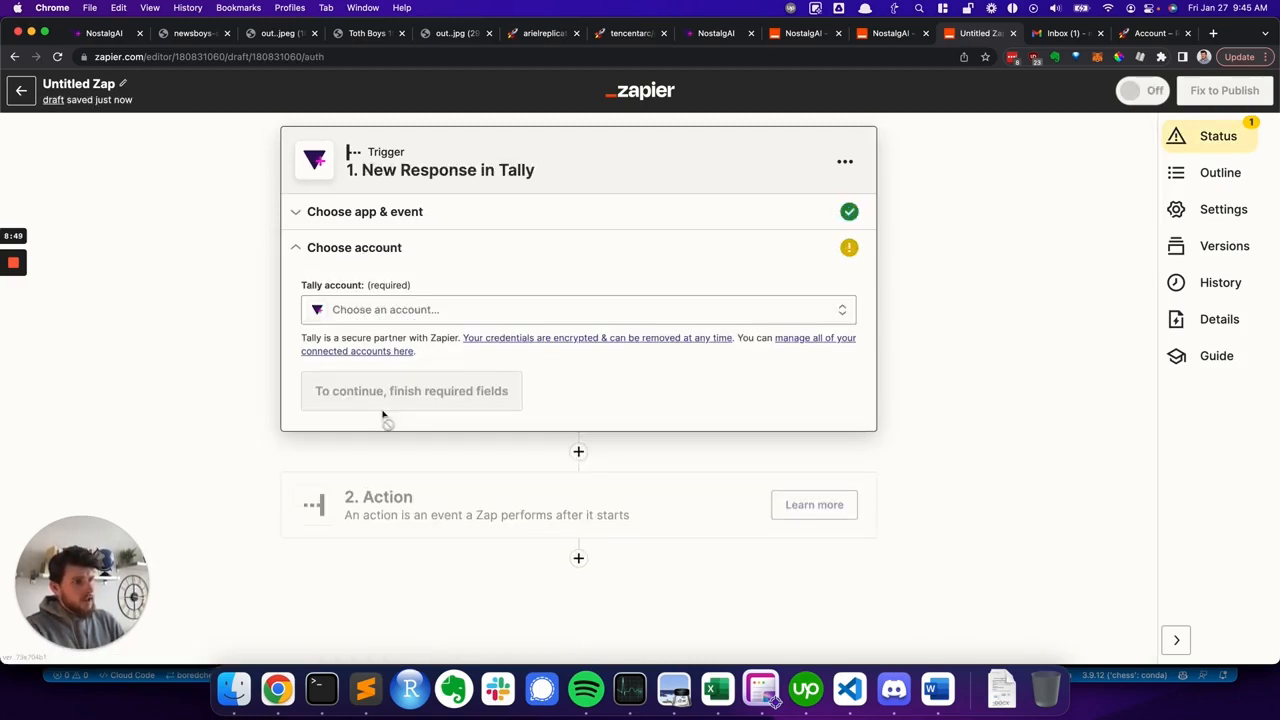
{"action": "left_click", "coordinate": [375, 310]}
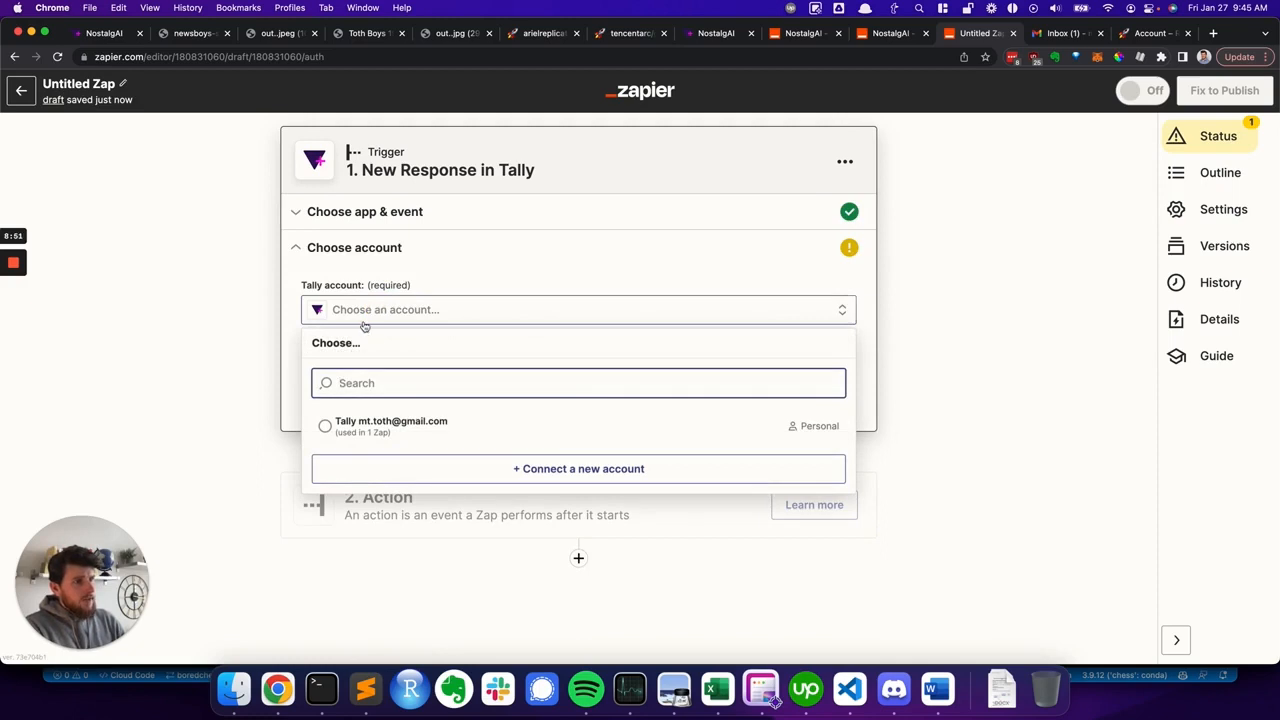
{"action": "left_click", "coordinate": [404, 424]}
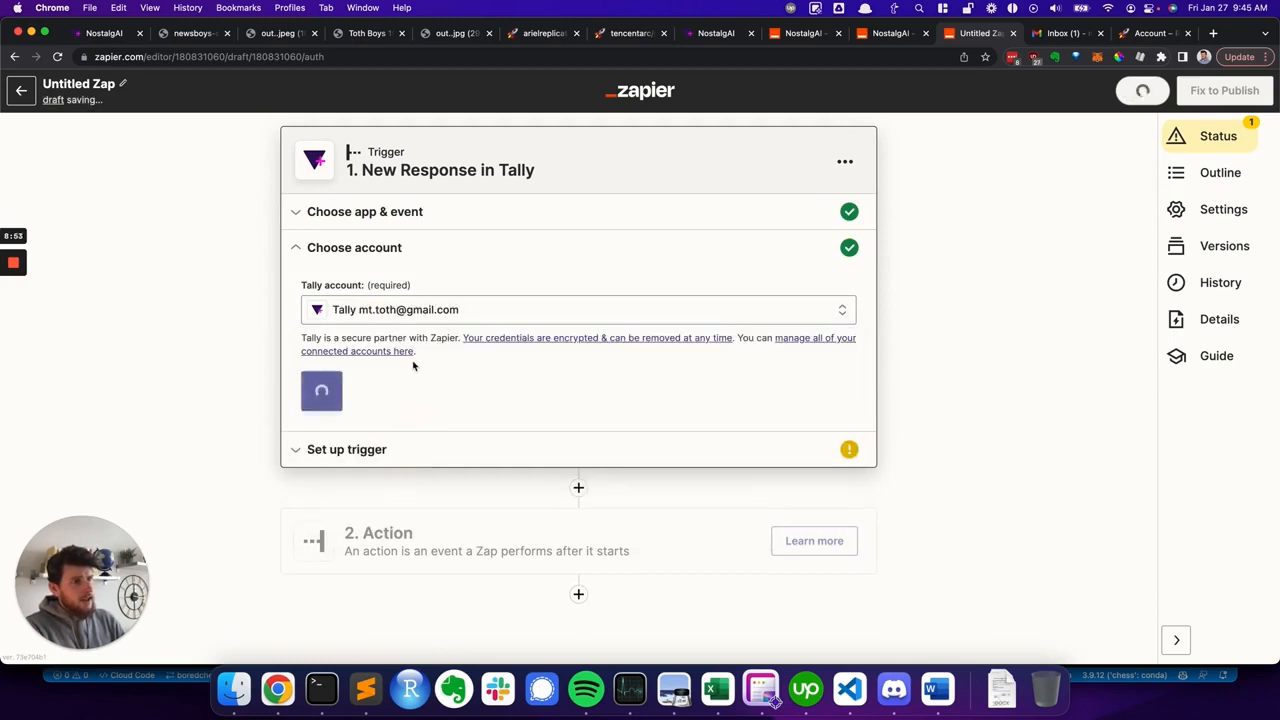
{"action": "left_click", "coordinate": [342, 390]}
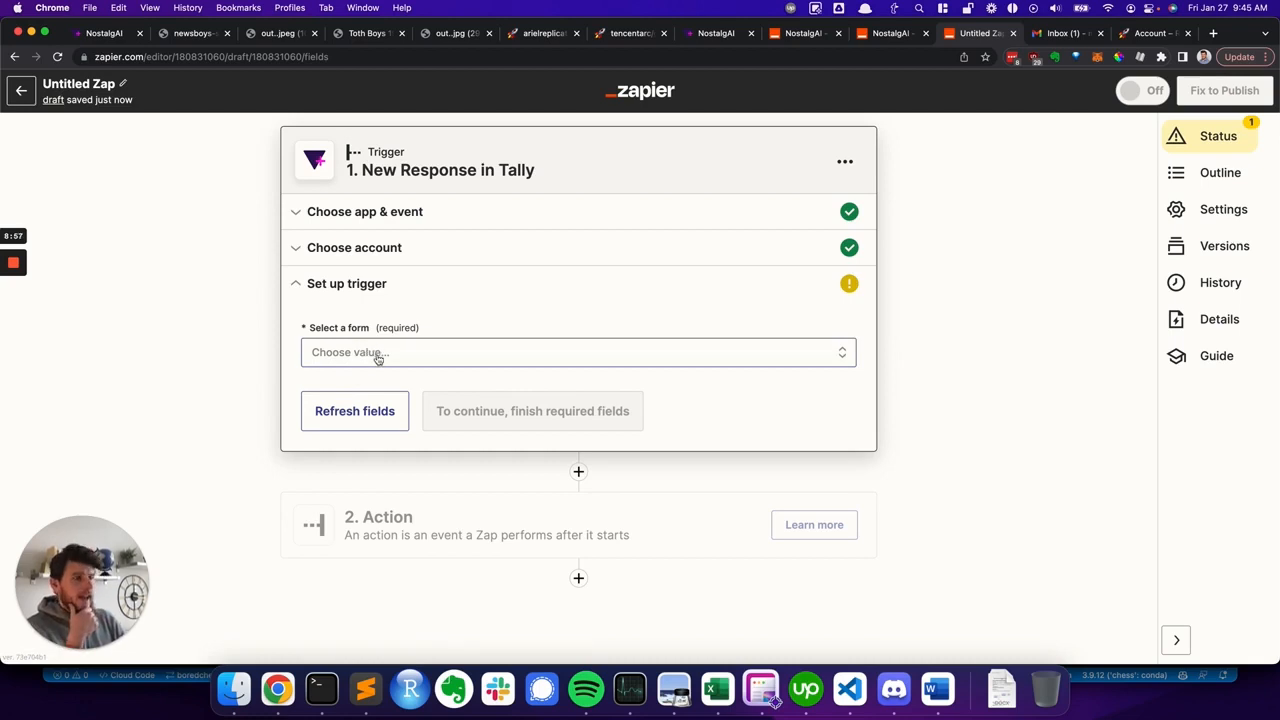
- Select the NostalgAI form for the trigger and continue to the trigger test
{"action": "left_click", "coordinate": [372, 352]}
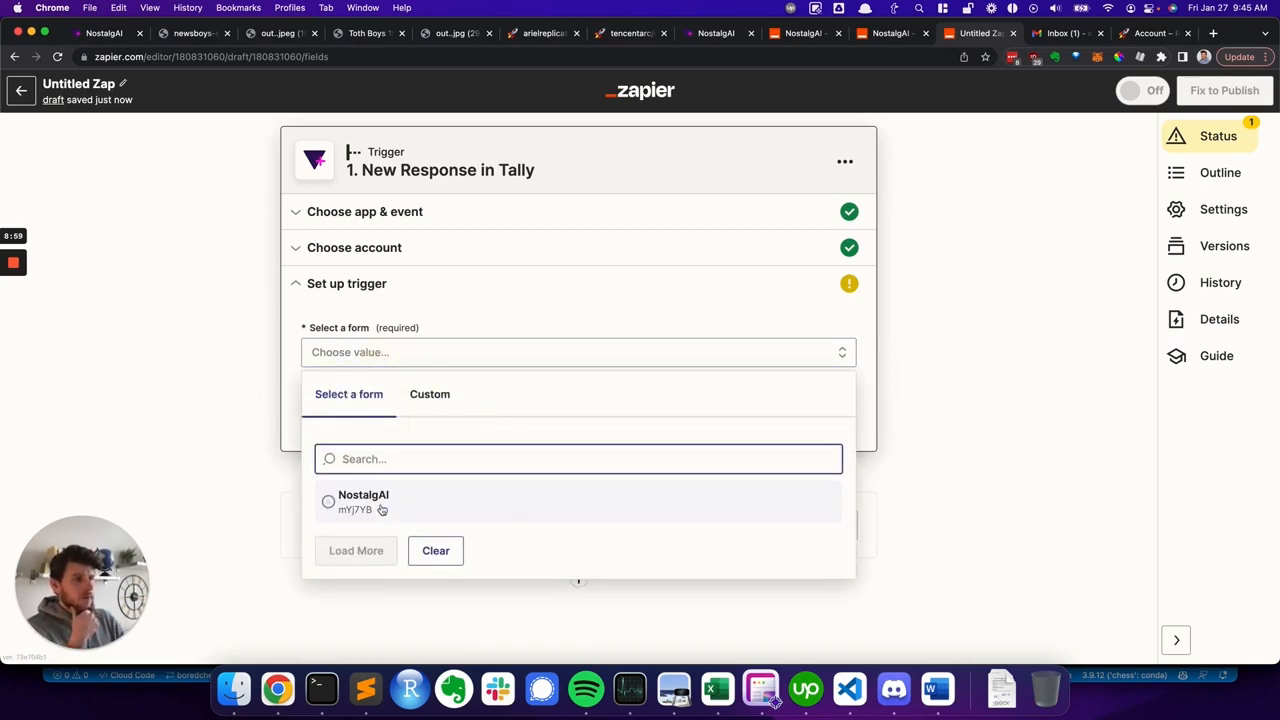
{"action": "left_click", "coordinate": [378, 508]}
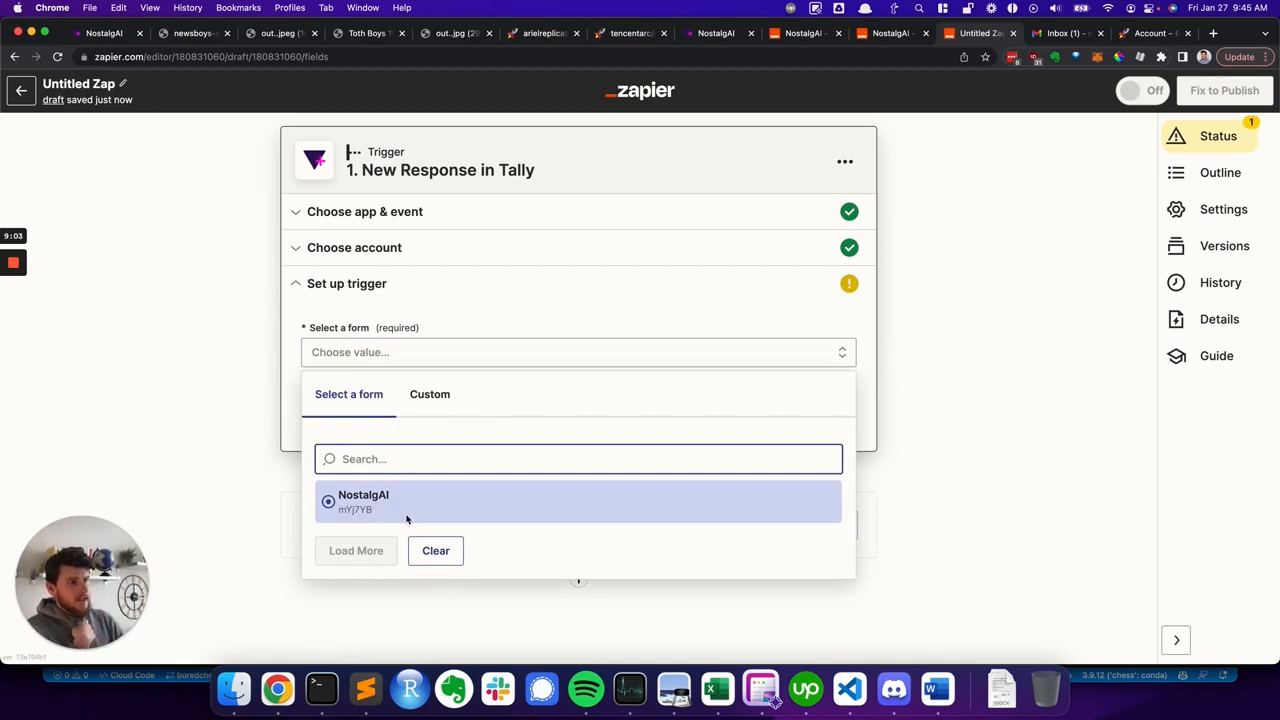
{"action": "left_click", "coordinate": [392, 508]}
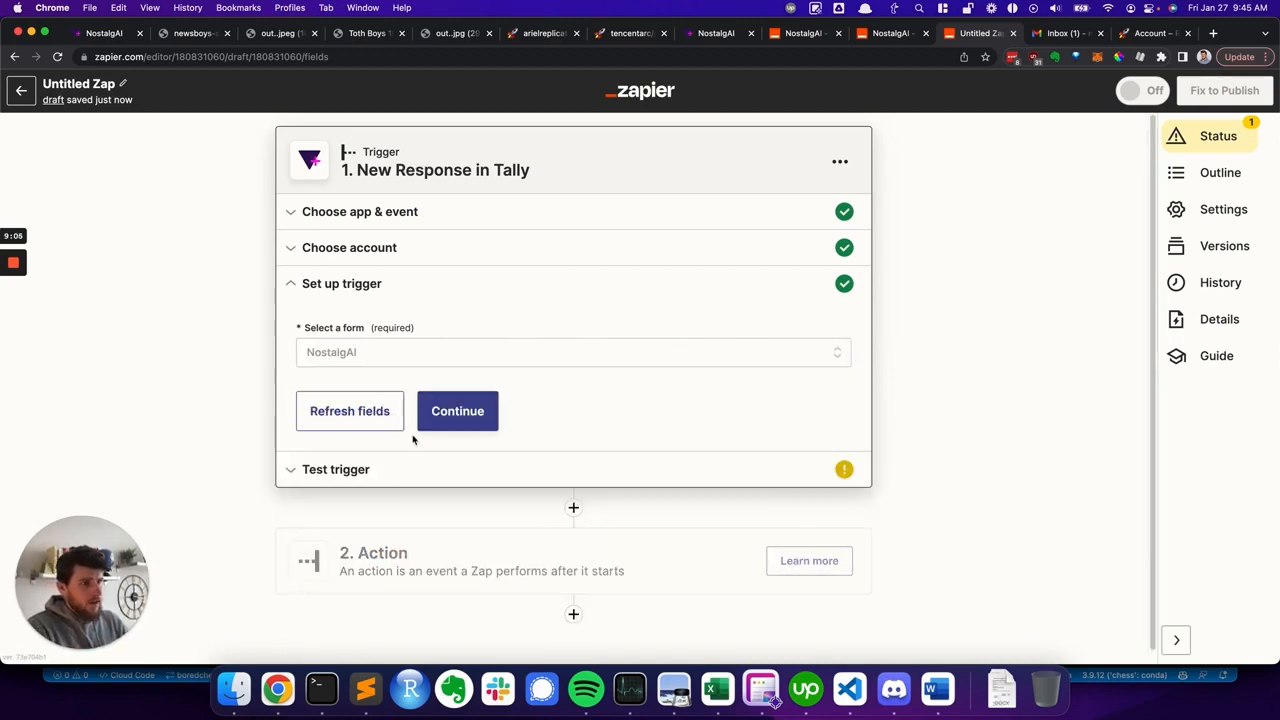
{"action": "left_click", "coordinate": [457, 411]}
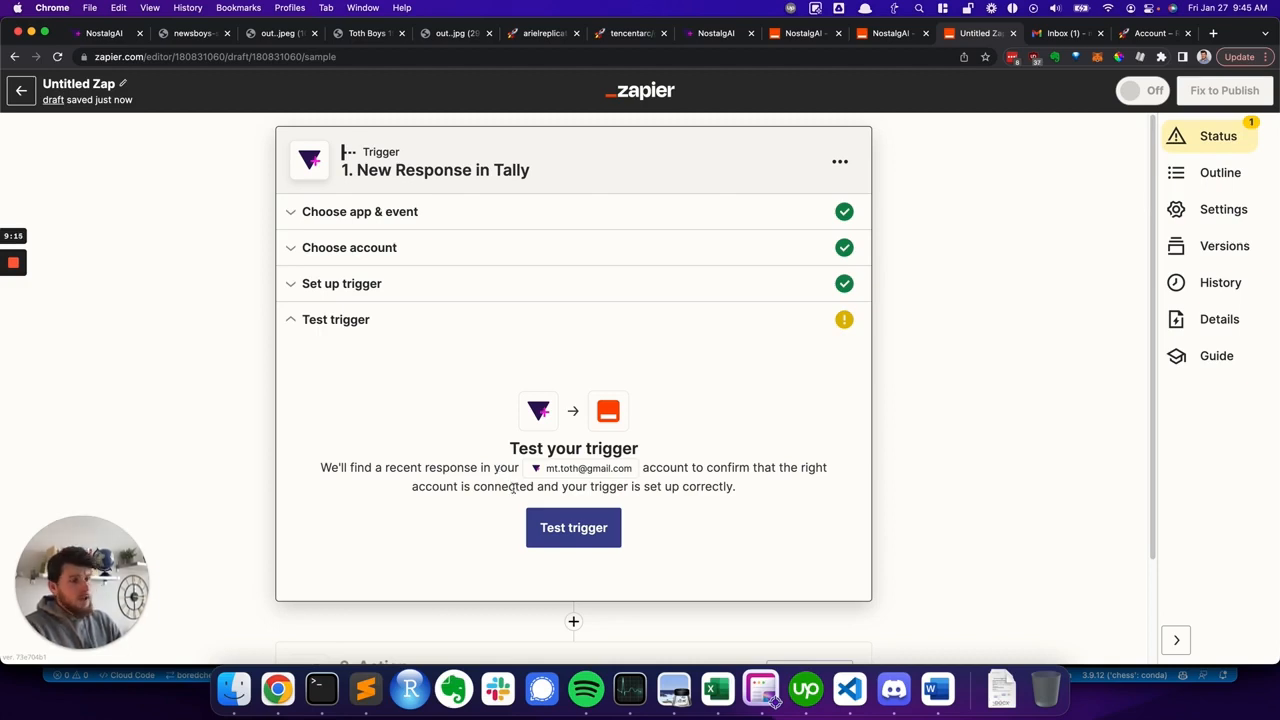
- Test the trigger, review the sample response's image URL and email fields, and continue to the action step
{"action": "left_click", "coordinate": [587, 538]}
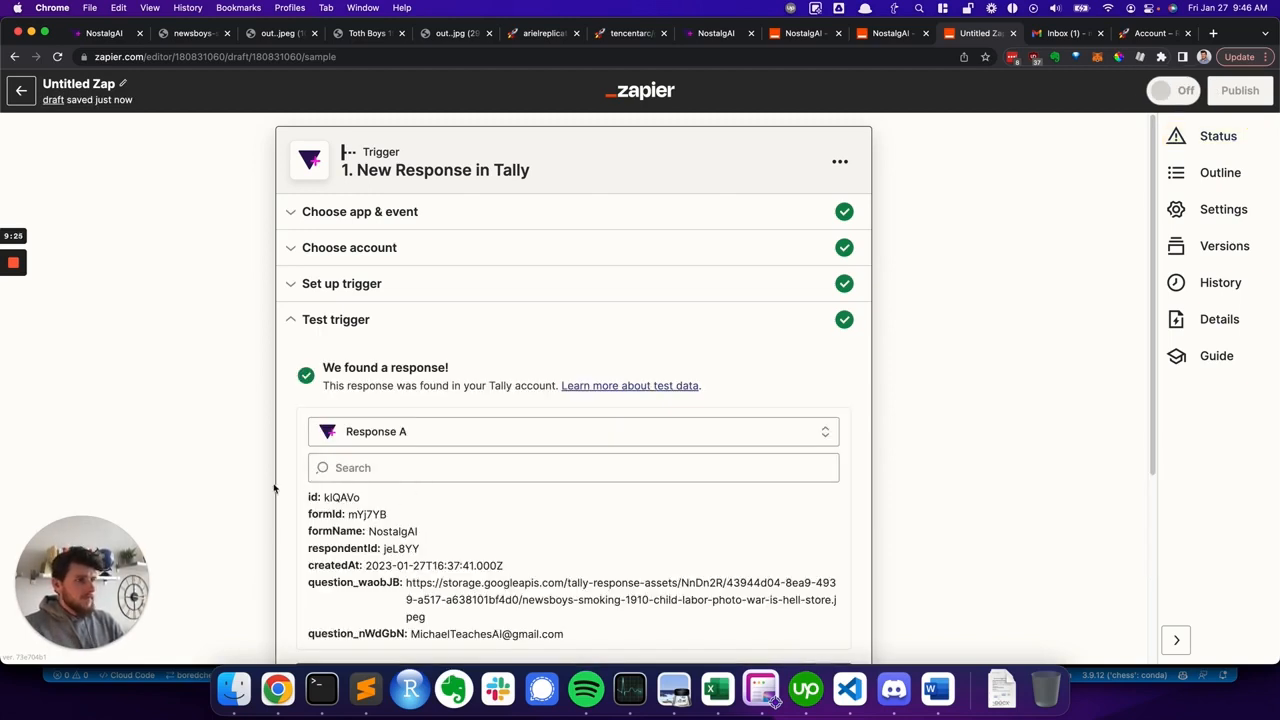
{"action": "scroll", "coordinate": [278, 484], "scroll_direction": "down", "scroll_amount": 3}
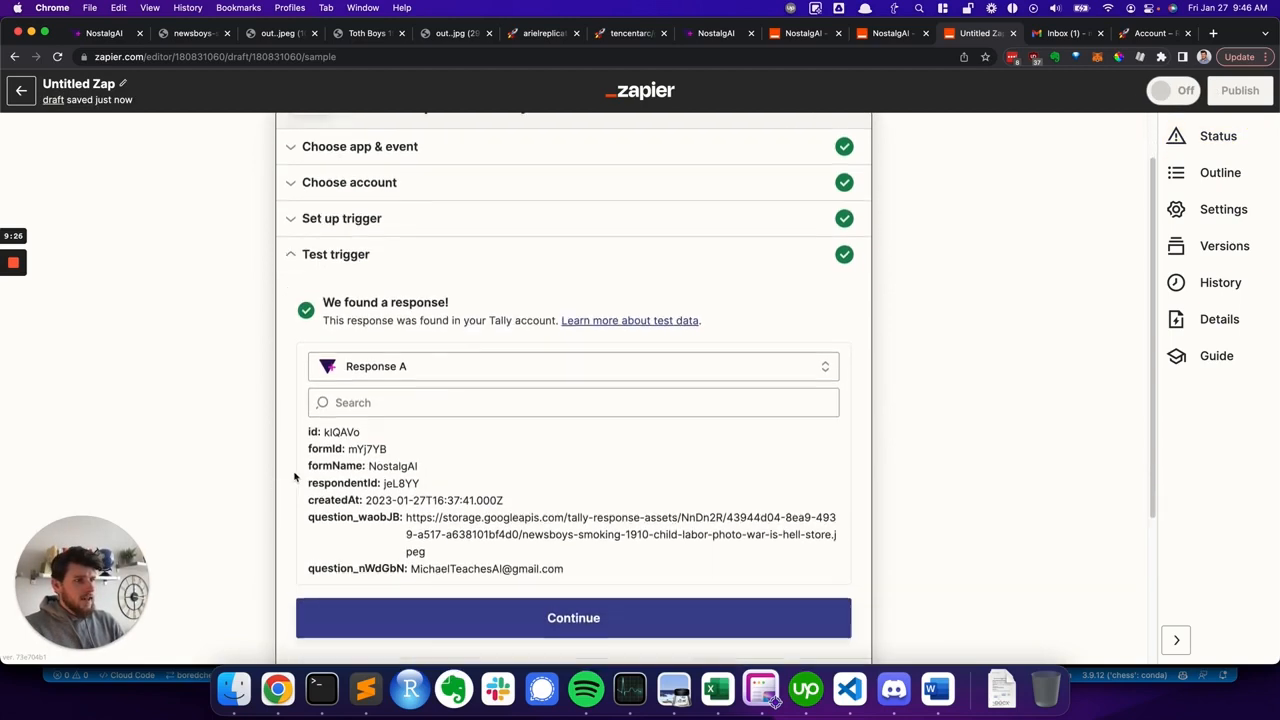
{"action": "scroll", "coordinate": [357, 467], "scroll_direction": "down", "scroll_amount": 1}
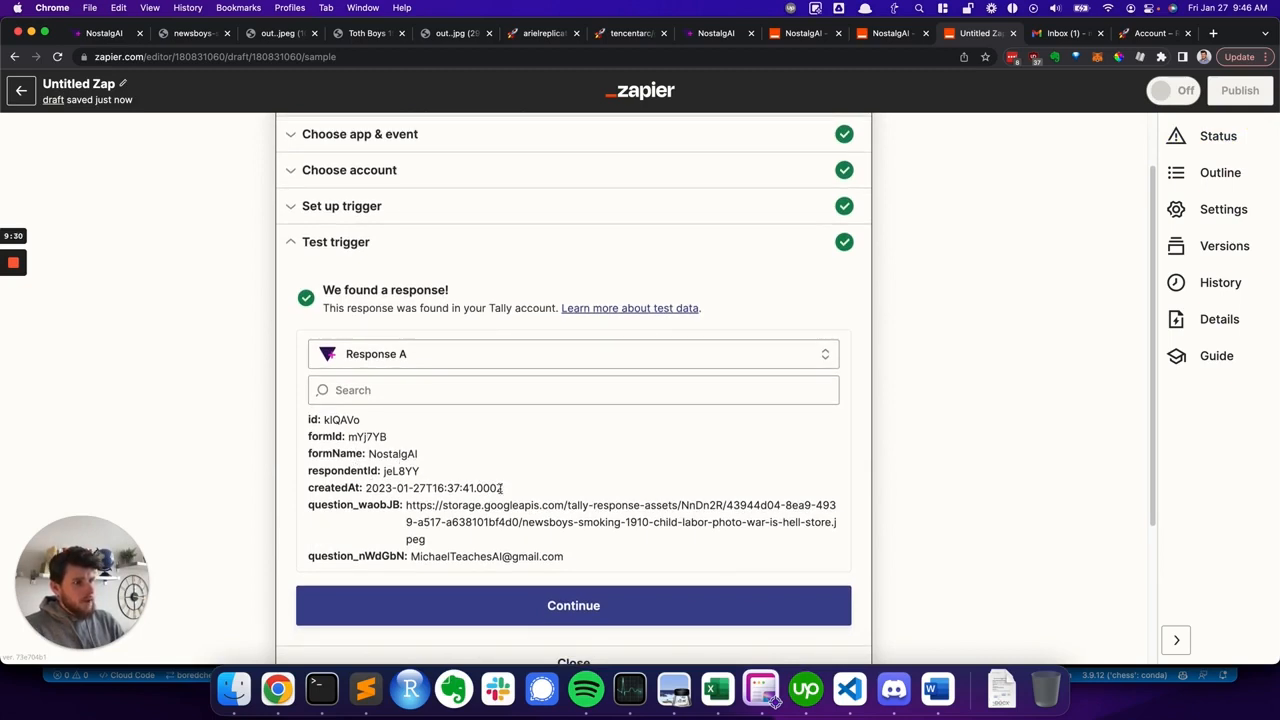
{"action": "left_click_drag", "start_coordinate": [405, 504], "coordinate": [447, 540]}
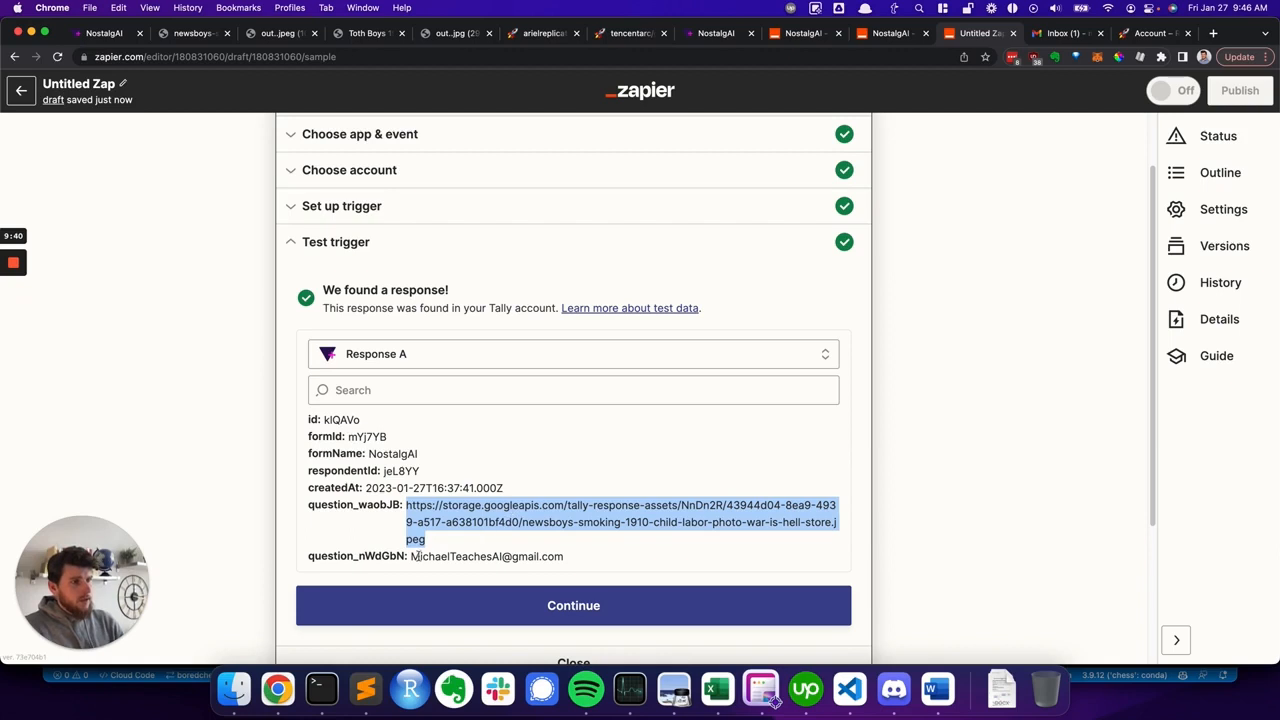
{"action": "left_click", "coordinate": [390, 533]}
{"action": "left_click_drag", "start_coordinate": [411, 556], "coordinate": [563, 555]}
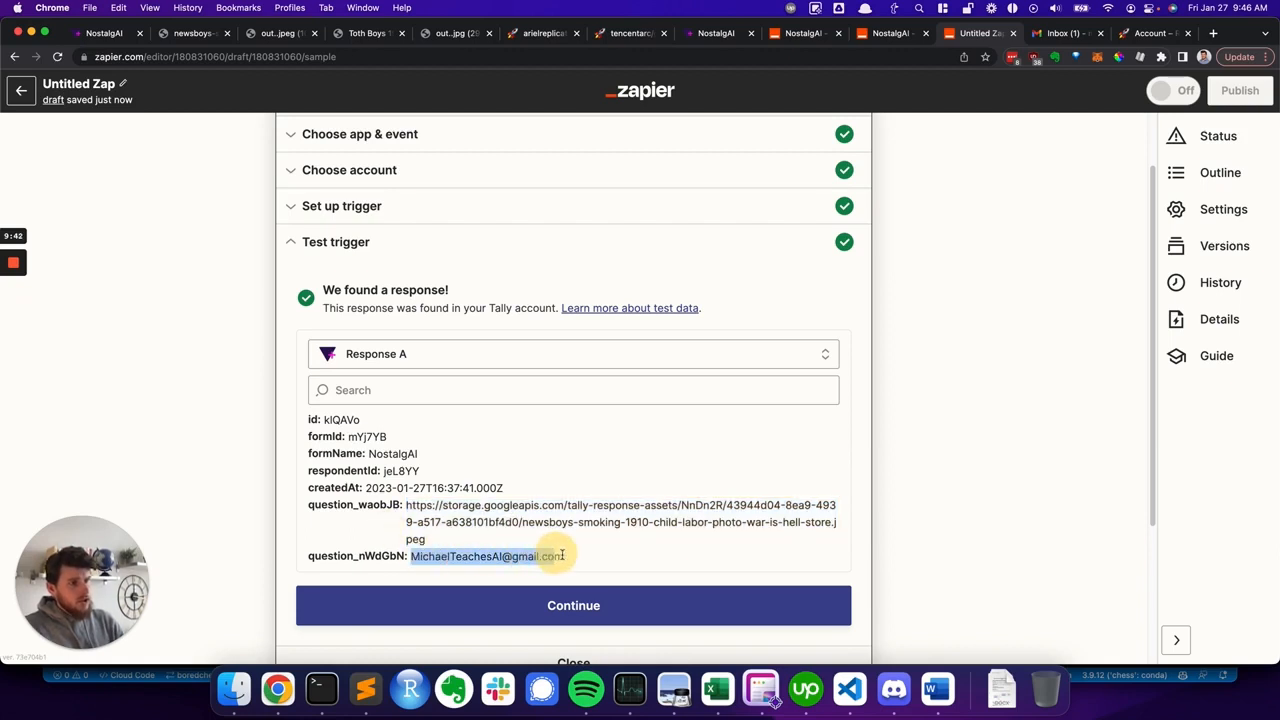
{"action": "left_click", "coordinate": [565, 556]}
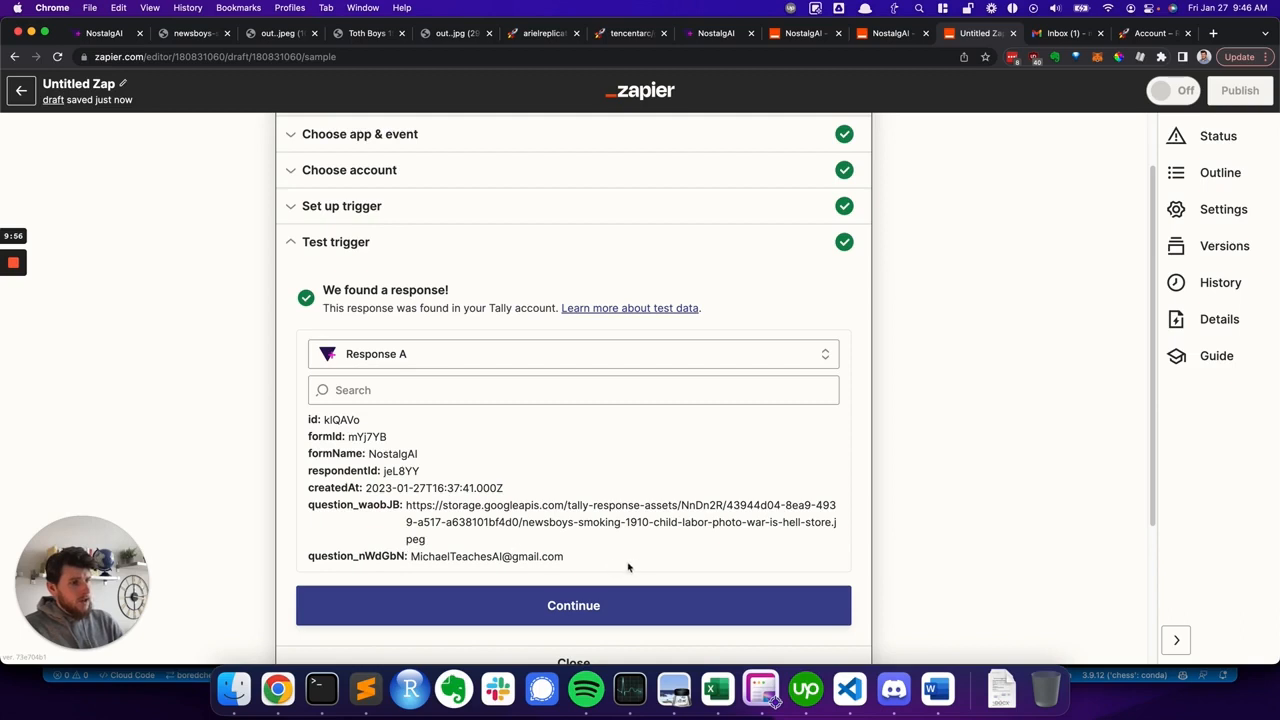
{"action": "left_click", "coordinate": [573, 608]}
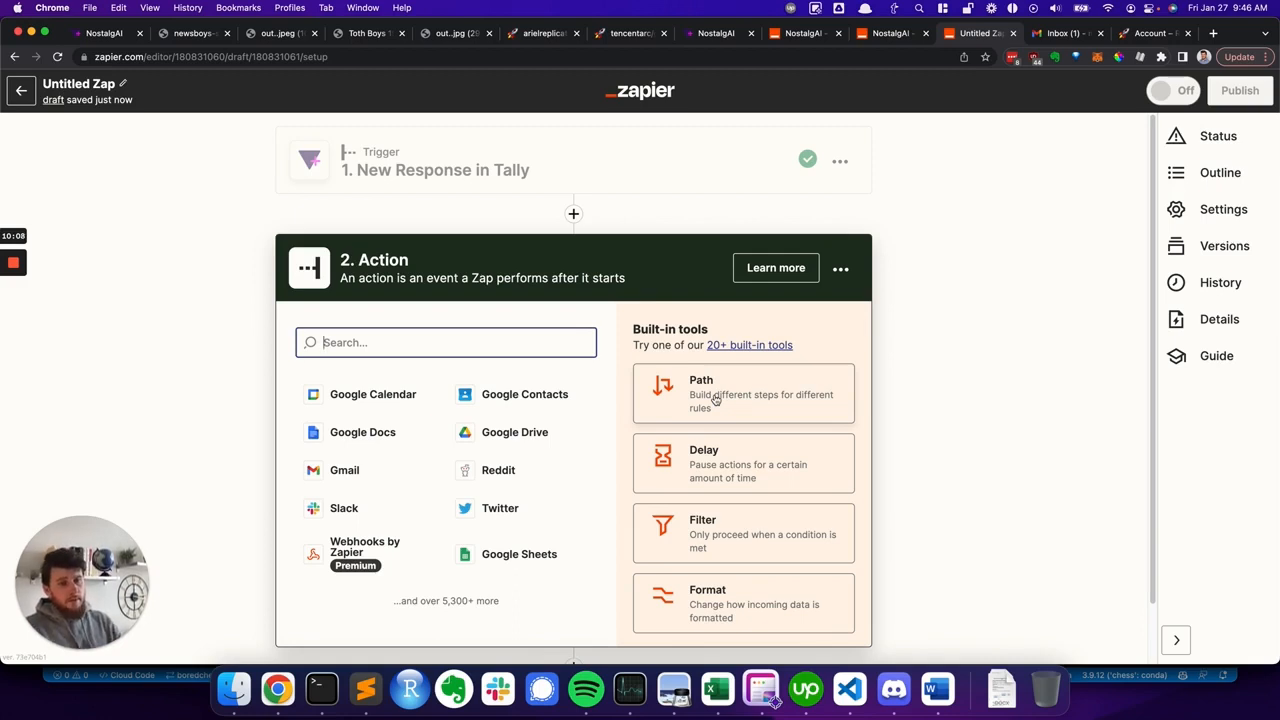
- Examine the deoldify_image model's demo page on Replicate, including its input fields and options
{"action": "left_click", "coordinate": [547, 34]}
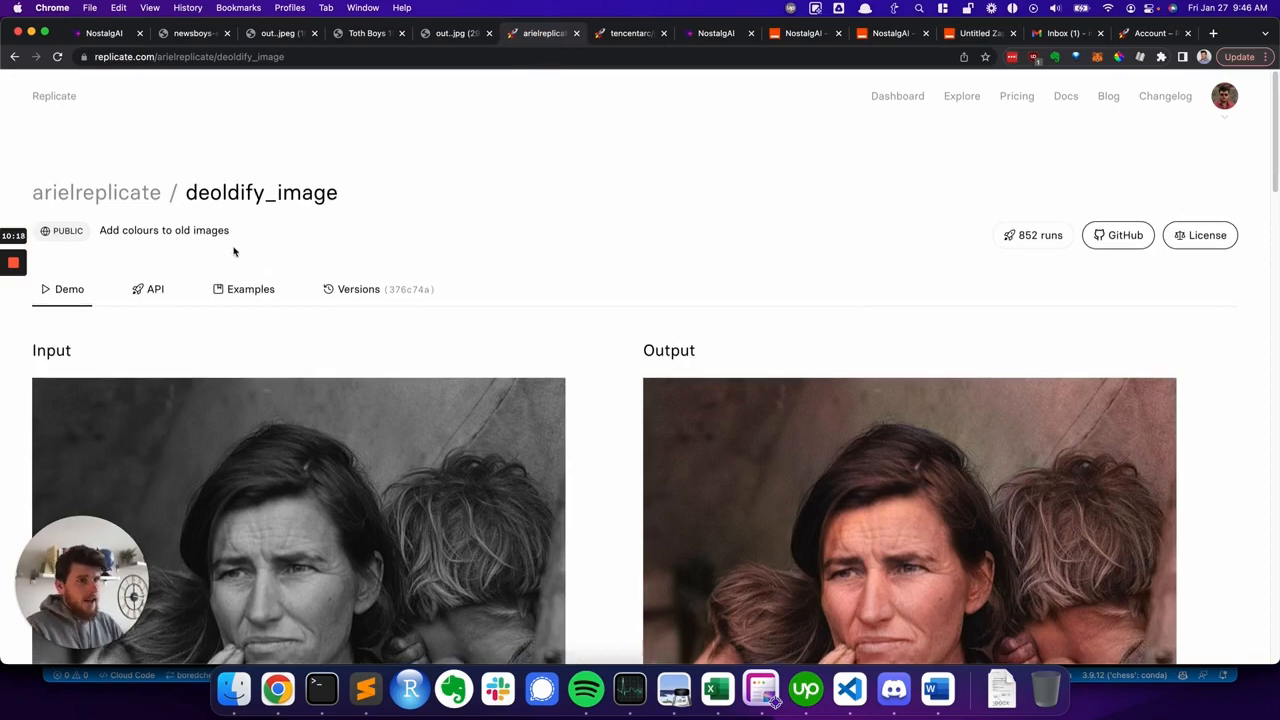
{"action": "scroll", "coordinate": [234, 255], "scroll_direction": "down", "scroll_amount": 1}
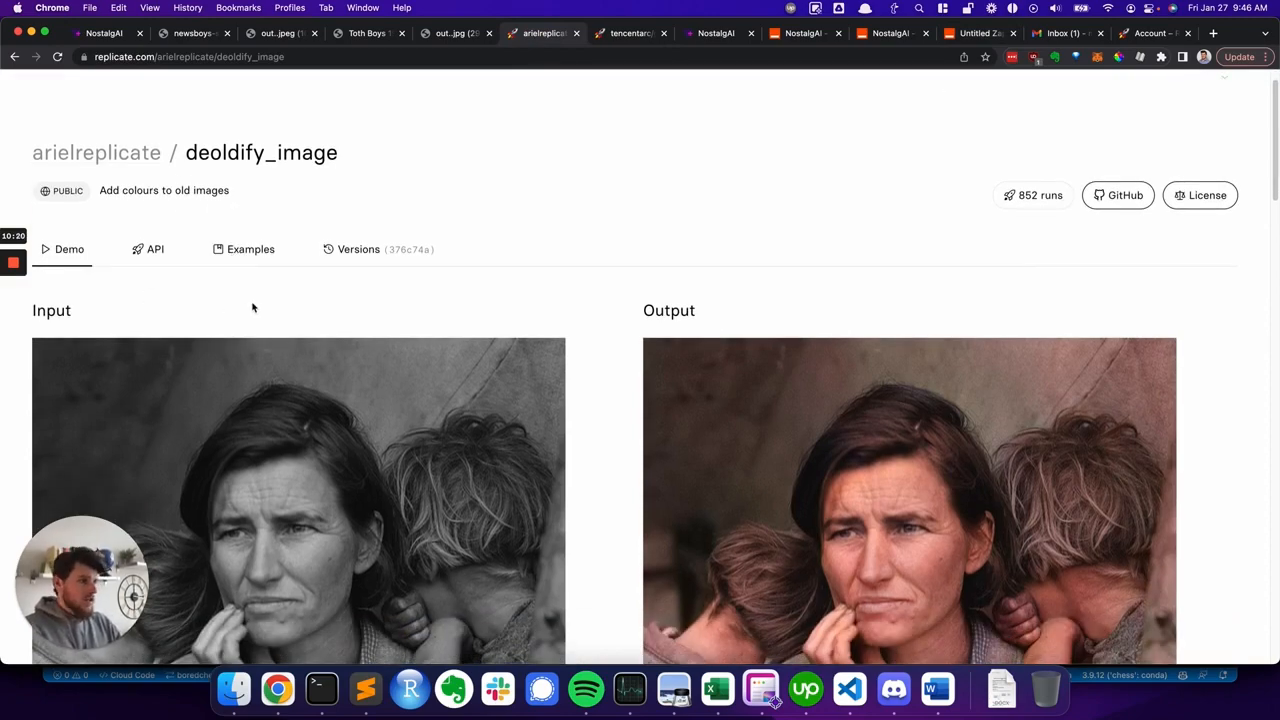
{"action": "scroll", "coordinate": [250, 305], "scroll_direction": "down", "scroll_amount": 5}
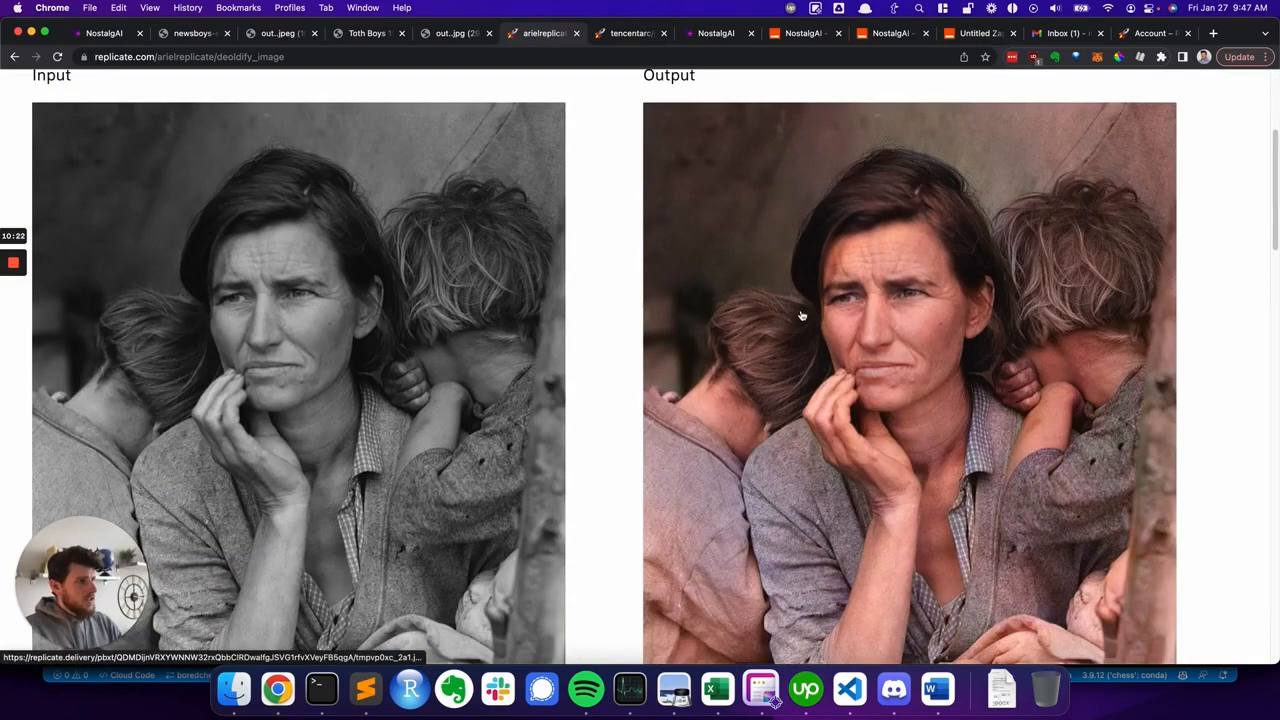
{"action": "scroll", "coordinate": [700, 303], "scroll_direction": "down", "scroll_amount": 3}
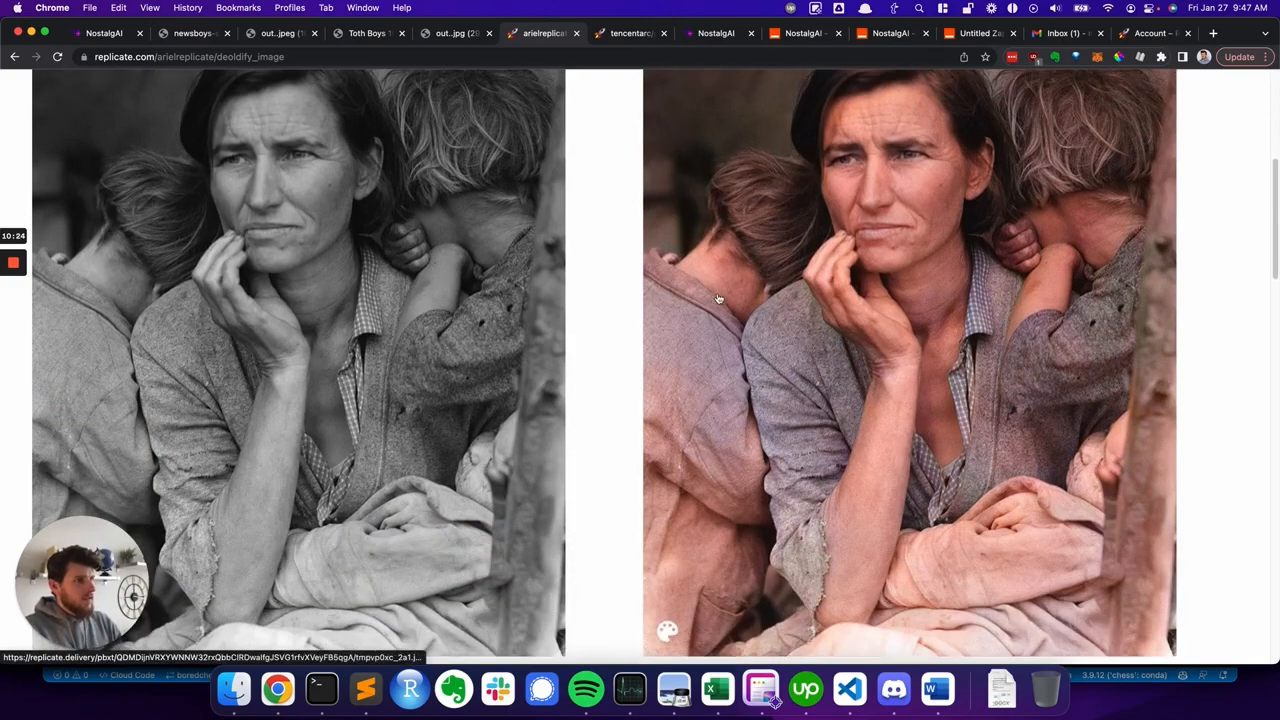
{"action": "scroll", "coordinate": [718, 298], "scroll_direction": "down", "scroll_amount": 10}
{"action": "scroll", "coordinate": [383, 345], "scroll_direction": "down", "scroll_amount": 5}
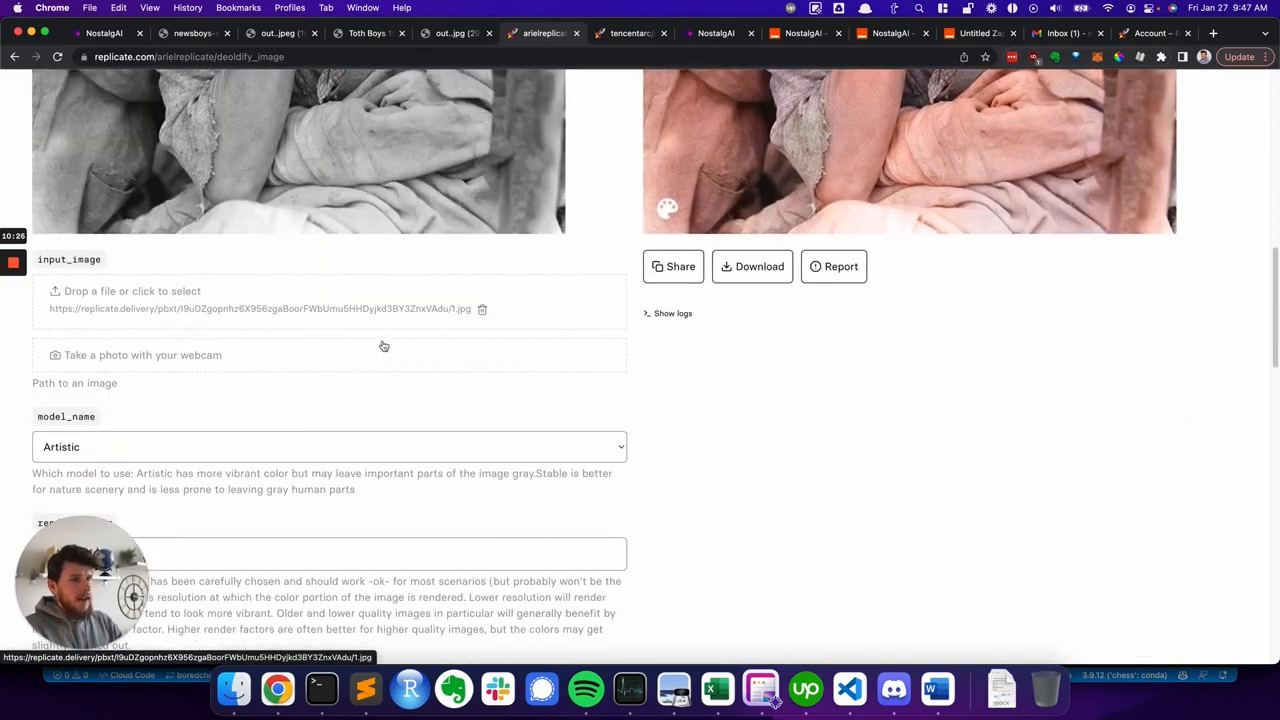
{"action": "scroll", "coordinate": [151, 338], "scroll_direction": "up", "scroll_amount": 20}
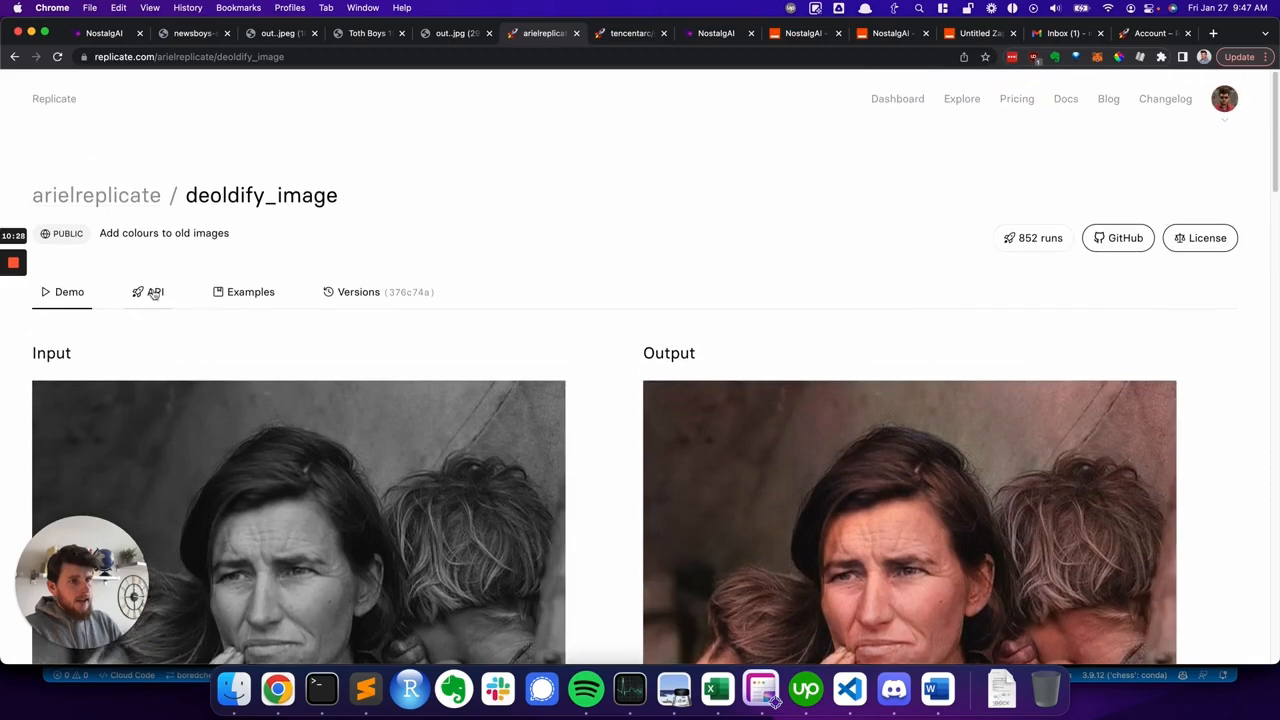
- Open the model's API documentation and study the Python example's inputs such as input_image, model_name and render_factor
{"action": "left_click", "coordinate": [153, 292]}
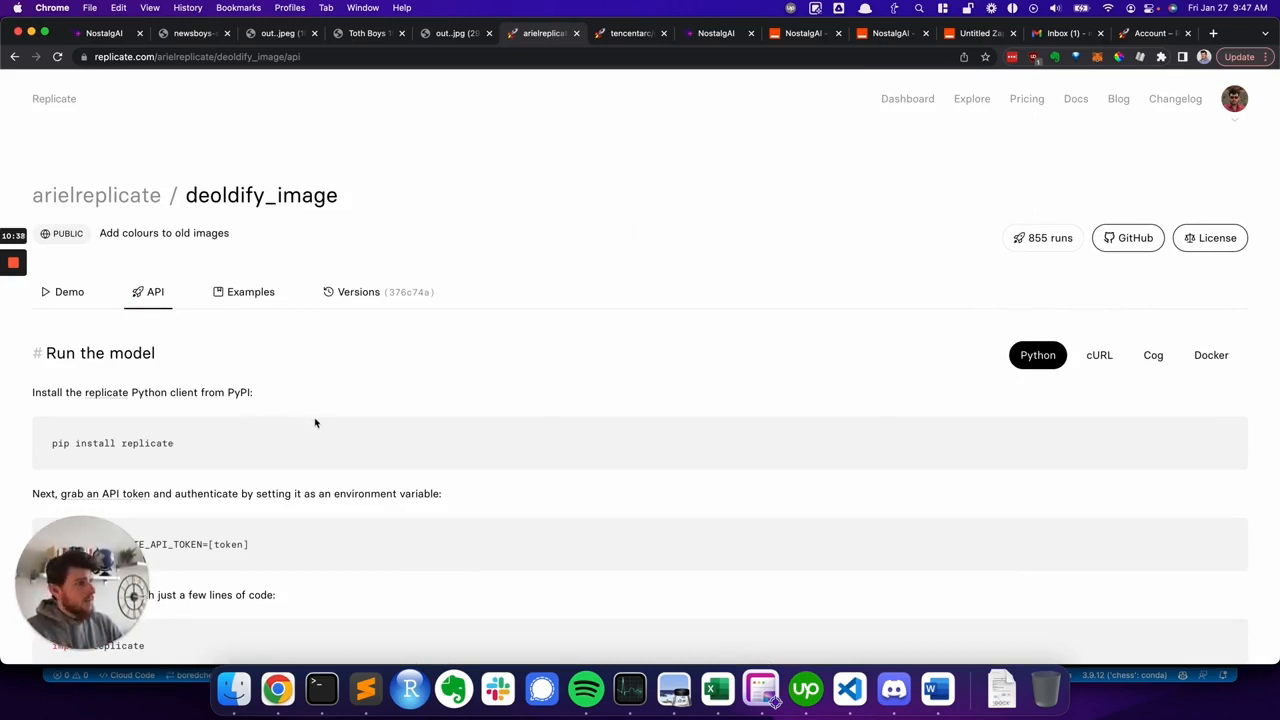
{"action": "scroll", "coordinate": [376, 409], "scroll_direction": "down", "scroll_amount": 4}
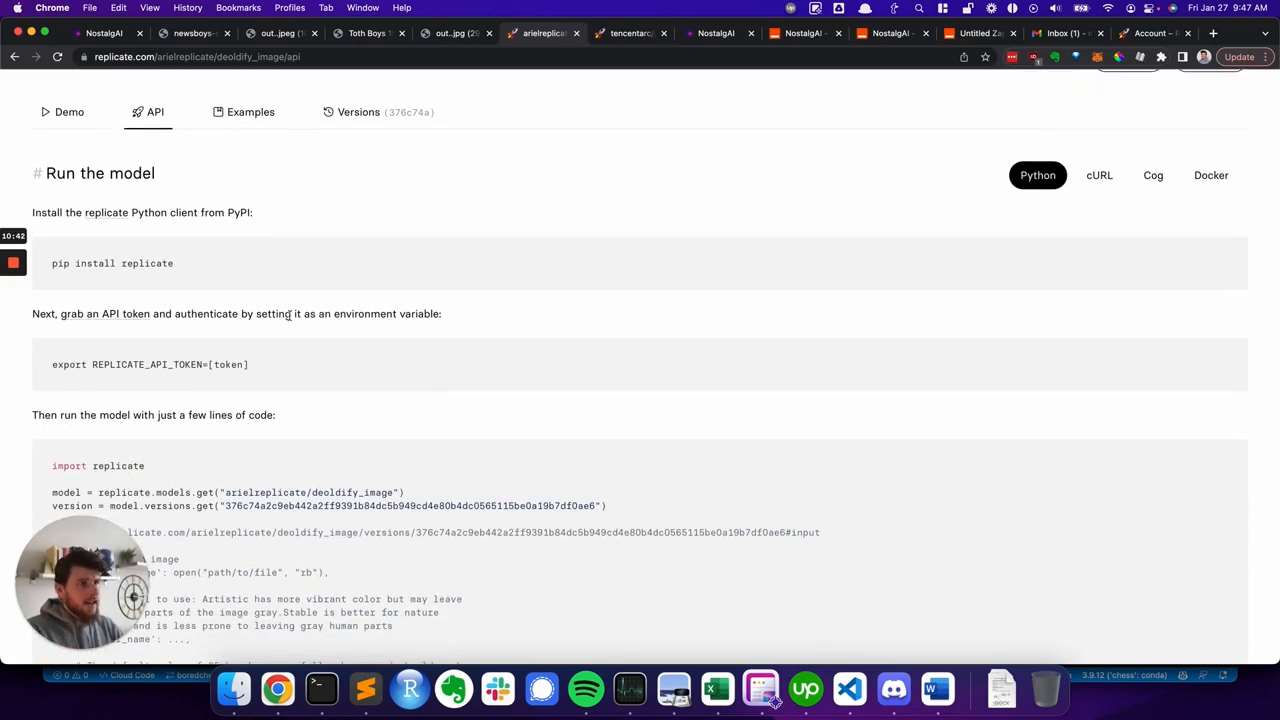
{"action": "scroll", "coordinate": [286, 351], "scroll_direction": "down", "scroll_amount": 3}
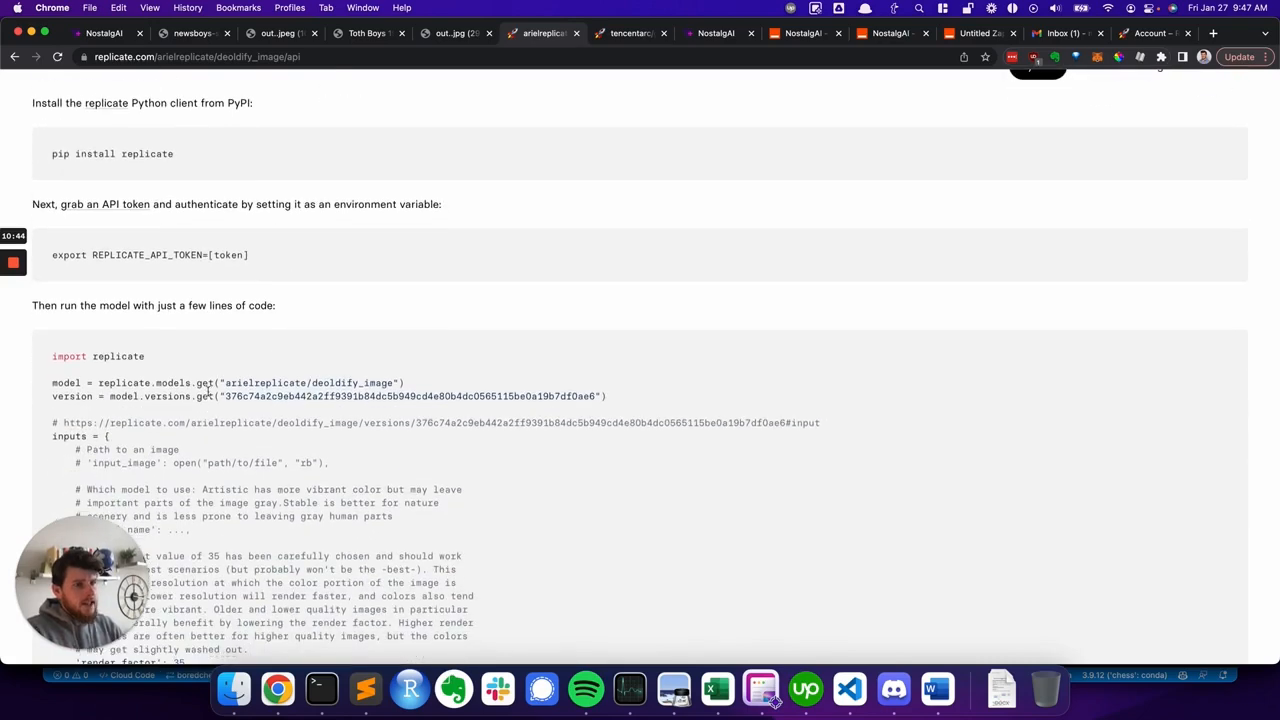
{"action": "scroll", "coordinate": [300, 451], "scroll_direction": "down", "scroll_amount": 5}
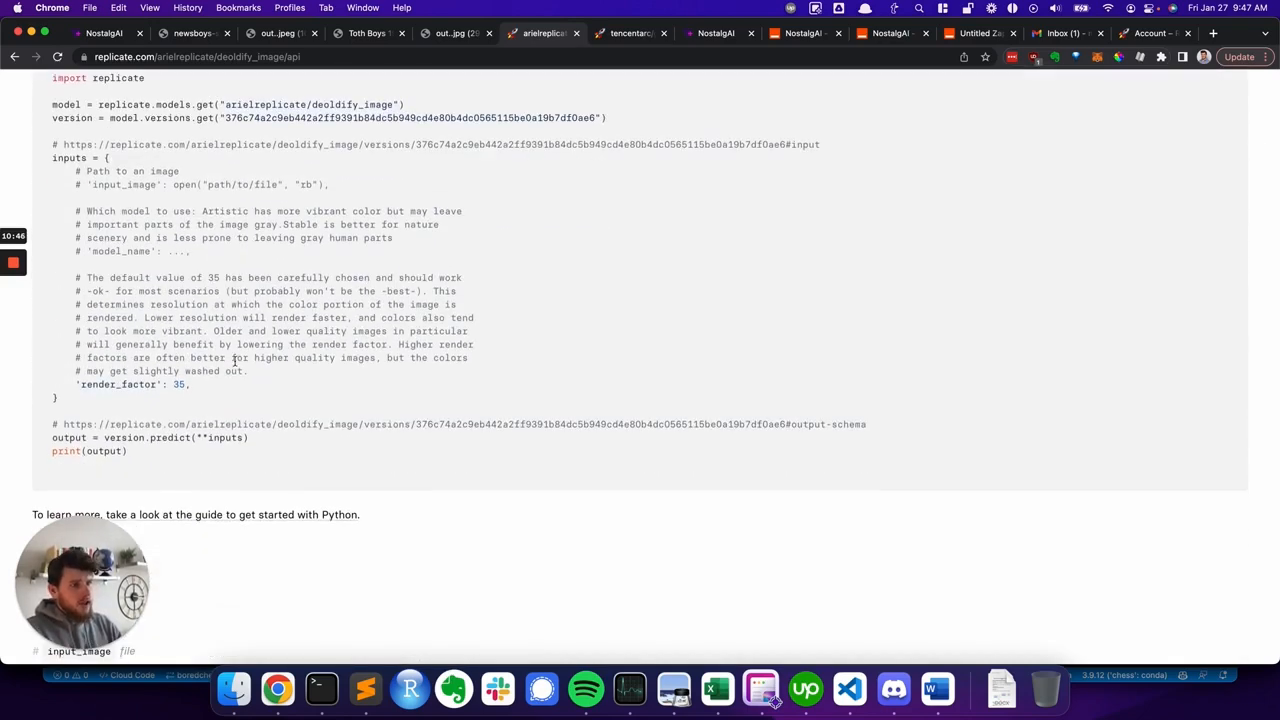
{"action": "scroll", "coordinate": [251, 358], "scroll_direction": "up", "scroll_amount": 1}
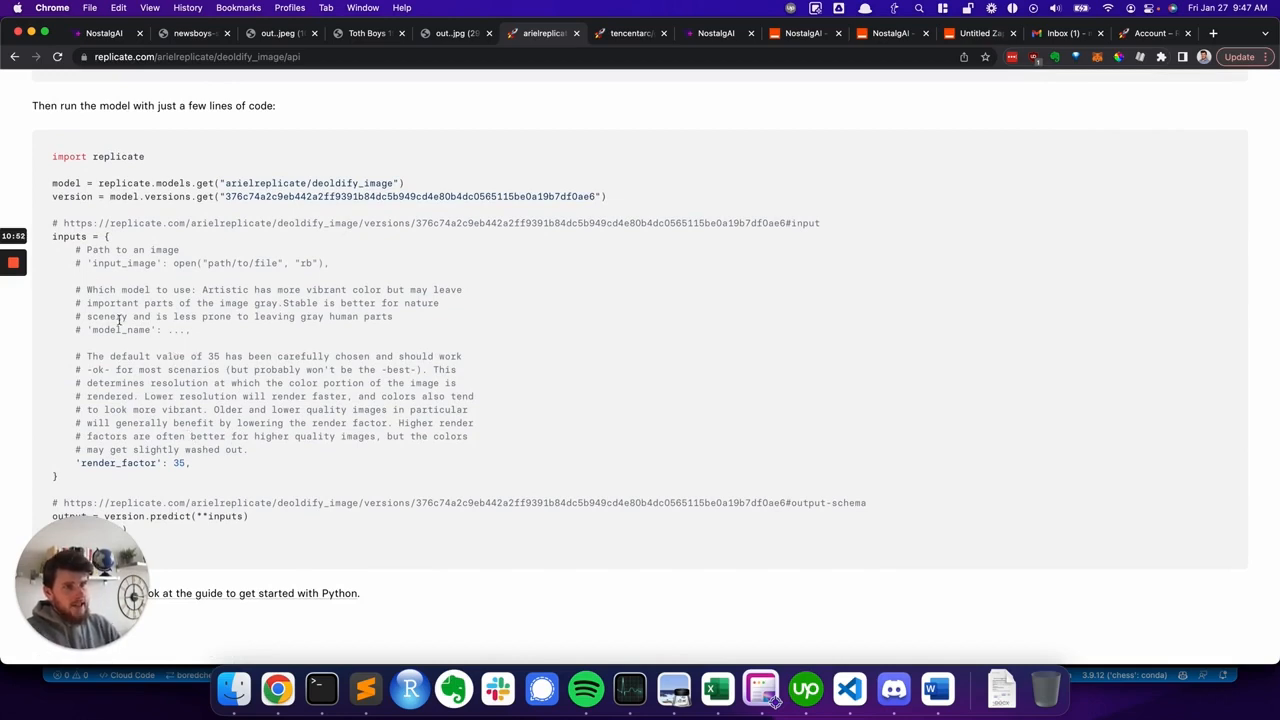
{"action": "left_click_drag", "start_coordinate": [52, 234], "coordinate": [155, 485]}
{"action": "double_click", "coordinate": [124, 263]}
{"action": "double_click", "coordinate": [122, 329]}
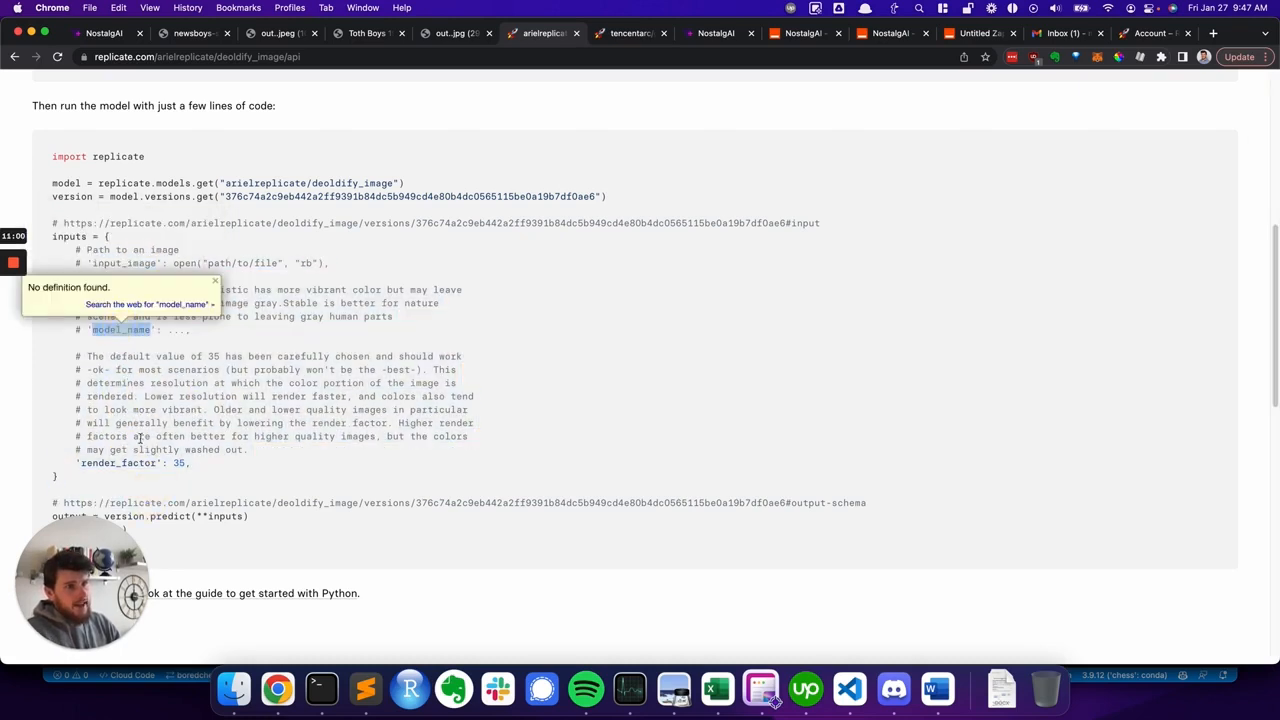
- Switch the model's API example from Python to cURL and examine the HTTP request it shows
{"action": "double_click", "coordinate": [142, 463]}
{"action": "left_click", "coordinate": [254, 432]}
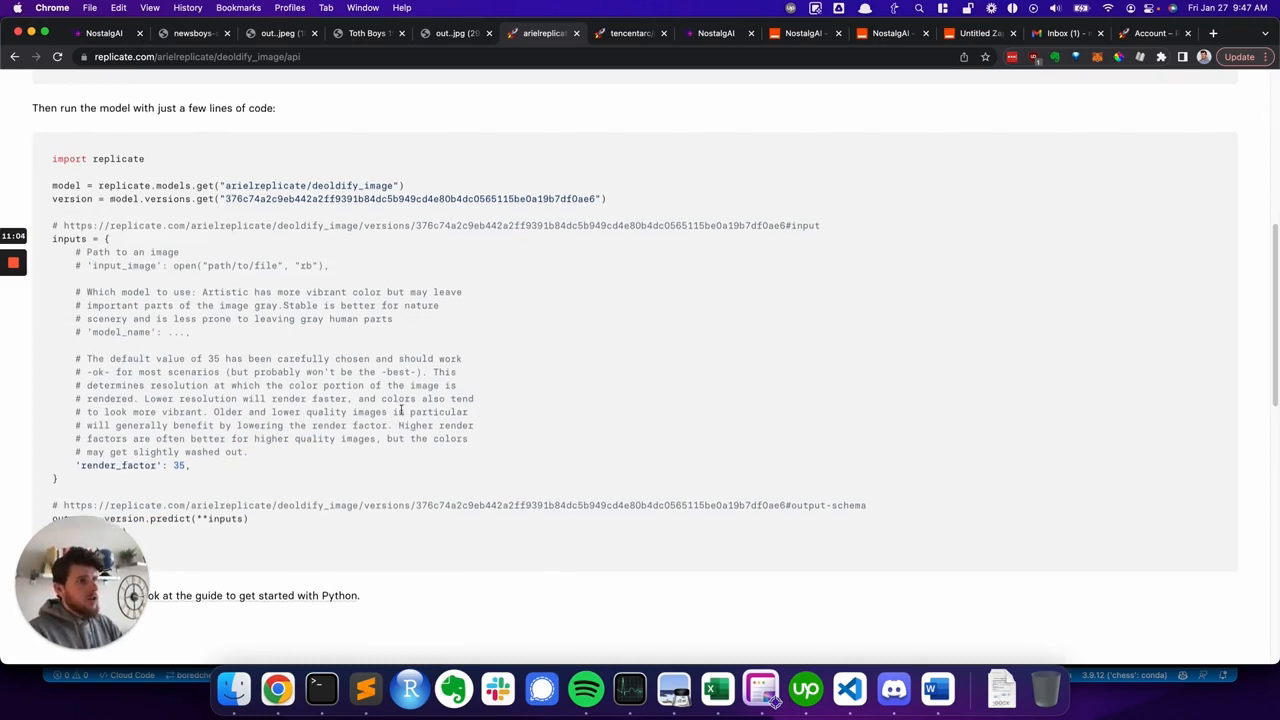
{"action": "scroll", "coordinate": [389, 412], "scroll_direction": "up", "scroll_amount": 2}
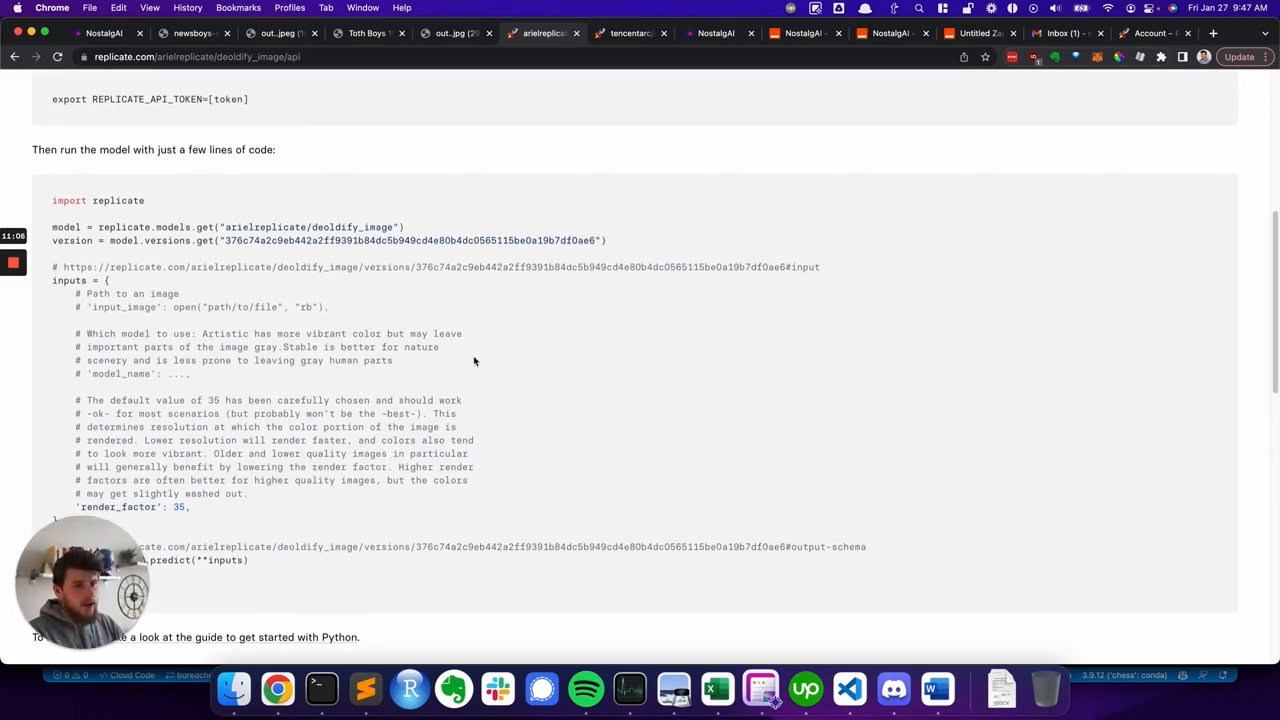
{"action": "scroll", "coordinate": [455, 466], "scroll_direction": "up", "scroll_amount": 10}
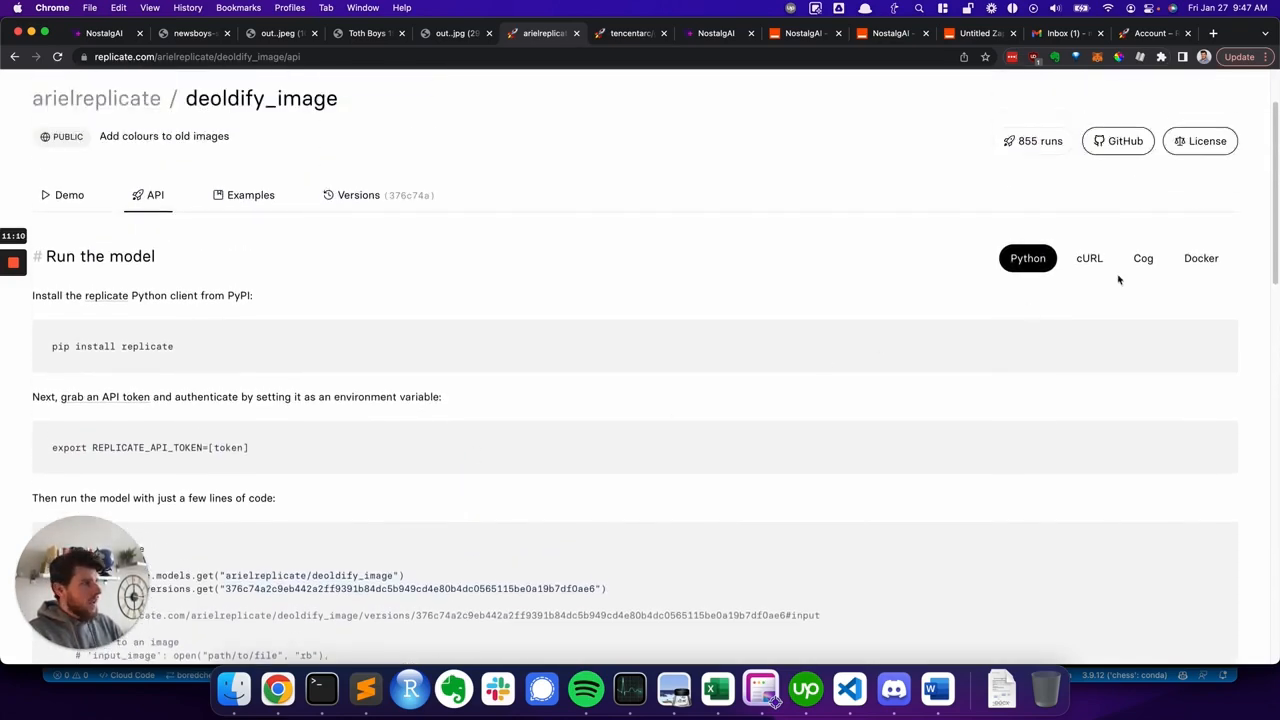
{"action": "left_click", "coordinate": [1100, 260]}
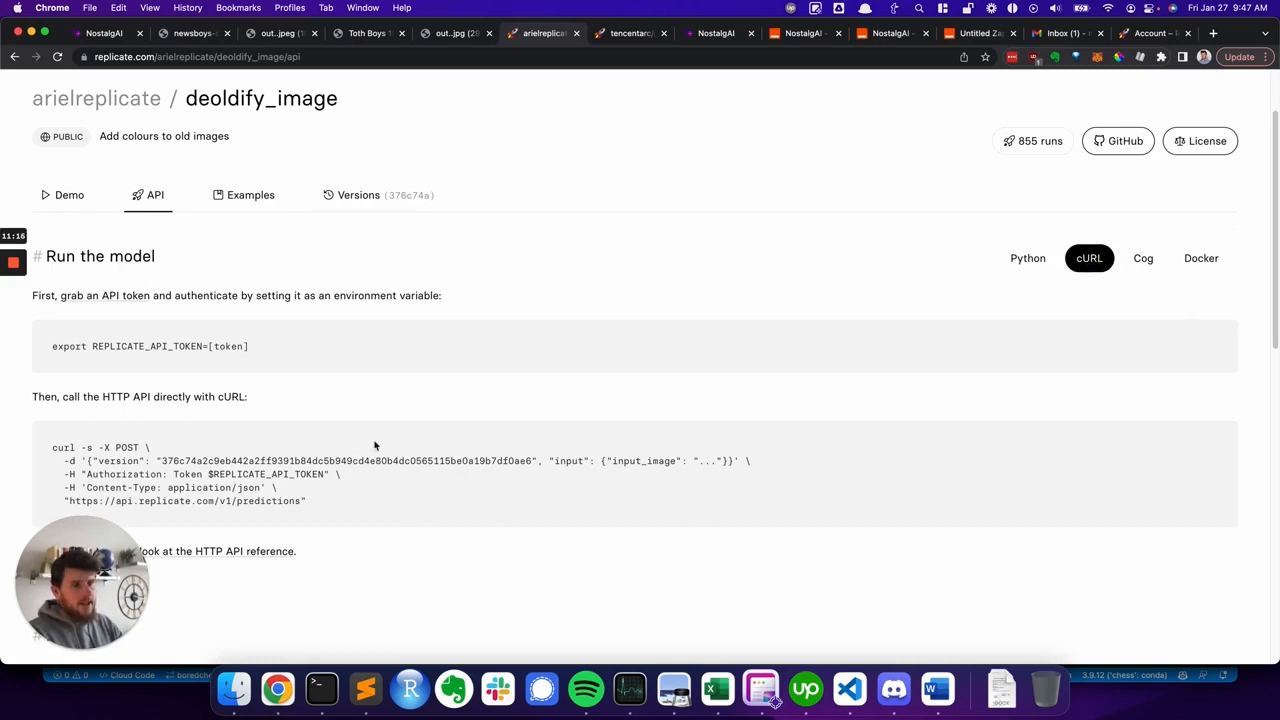
{"action": "scroll", "coordinate": [395, 440], "scroll_direction": "down", "scroll_amount": 2}
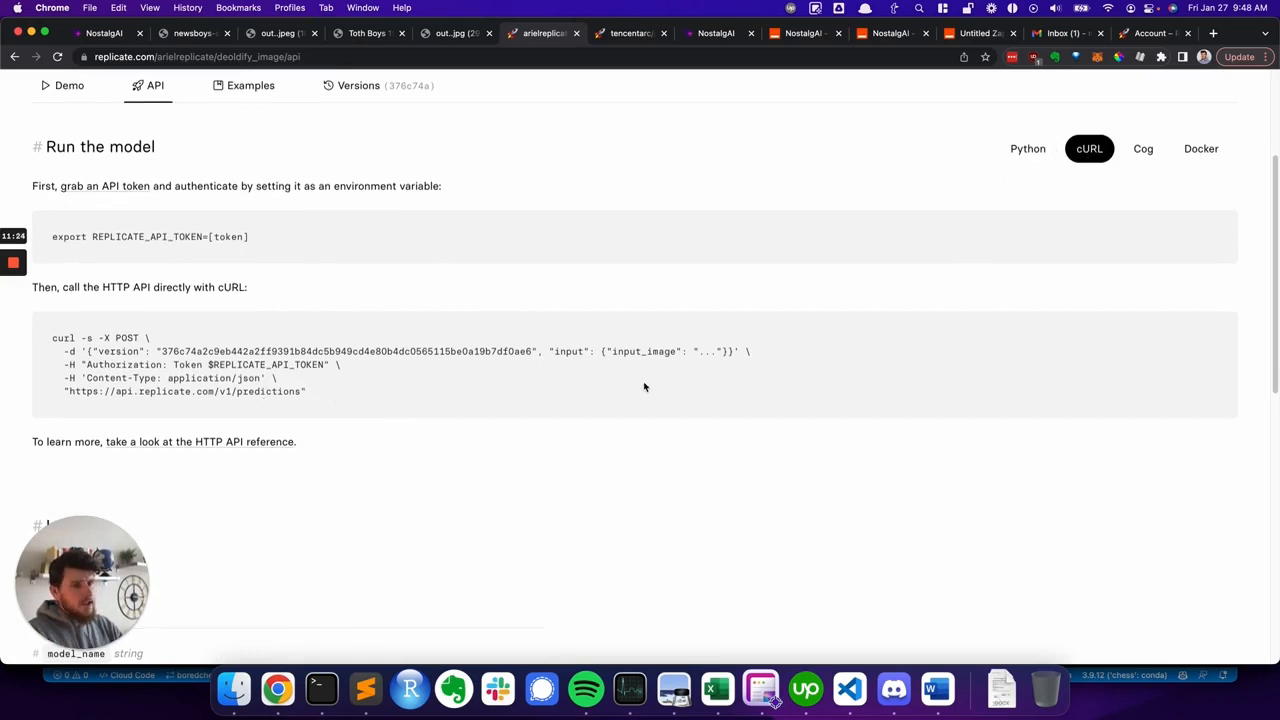
{"action": "scroll", "coordinate": [630, 382], "scroll_direction": "down", "scroll_amount": 3}
{"action": "scroll", "coordinate": [618, 378], "scroll_direction": "up", "scroll_amount": 5}
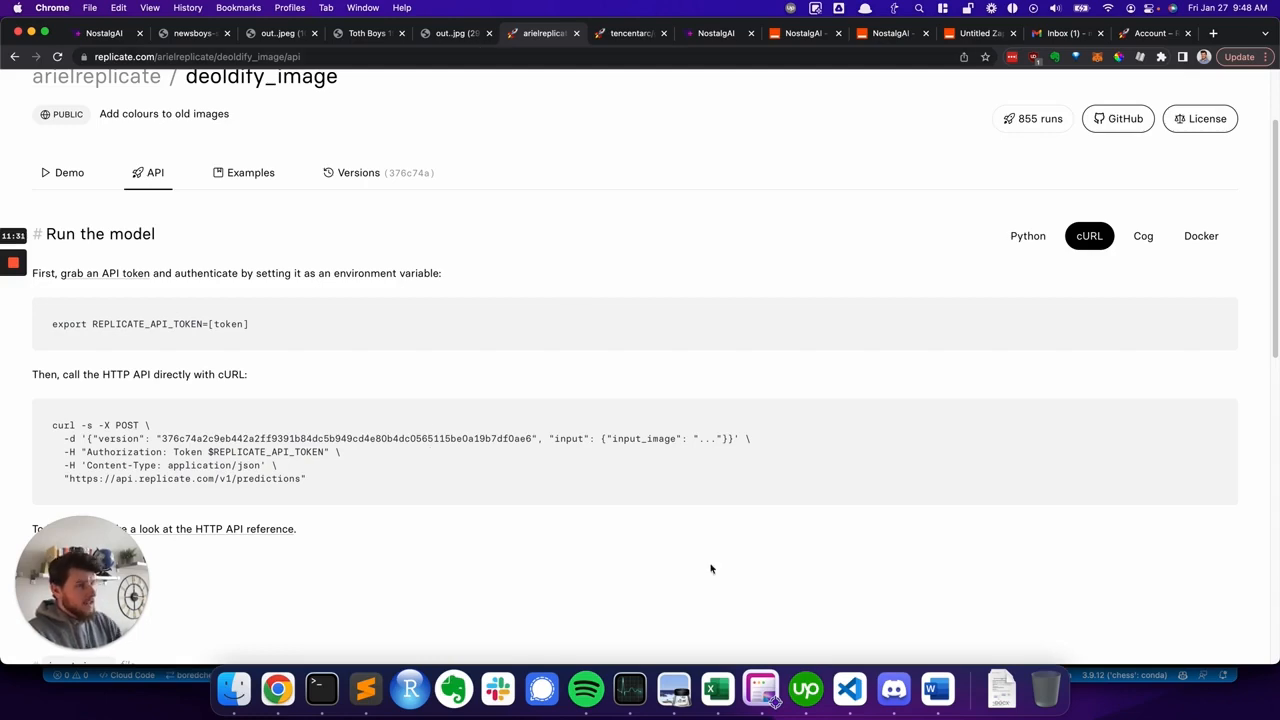
- Review the catch-hook webhook URLs of the NostalgAI Step 2 and Step 3 Zaps in the other tabs
{"action": "left_click", "coordinate": [366, 690]}
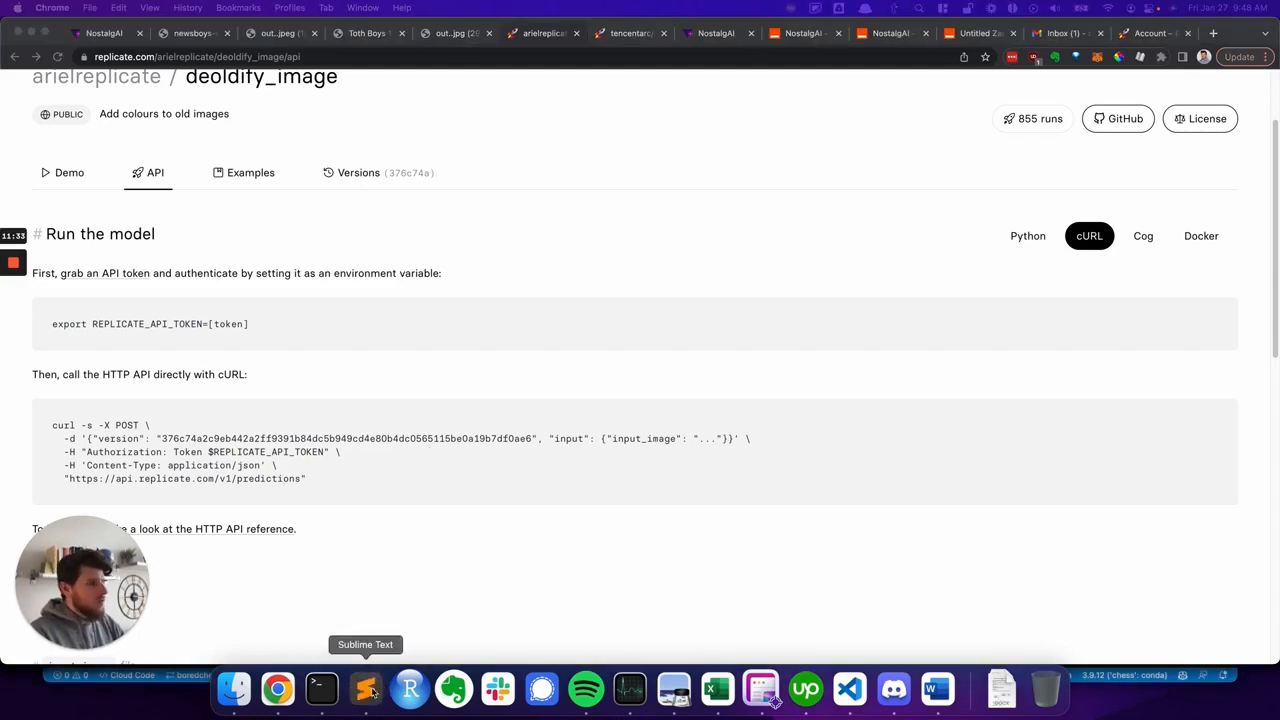
{"action": "left_click", "coordinate": [389, 549]}
{"action": "left_click", "coordinate": [800, 38]}
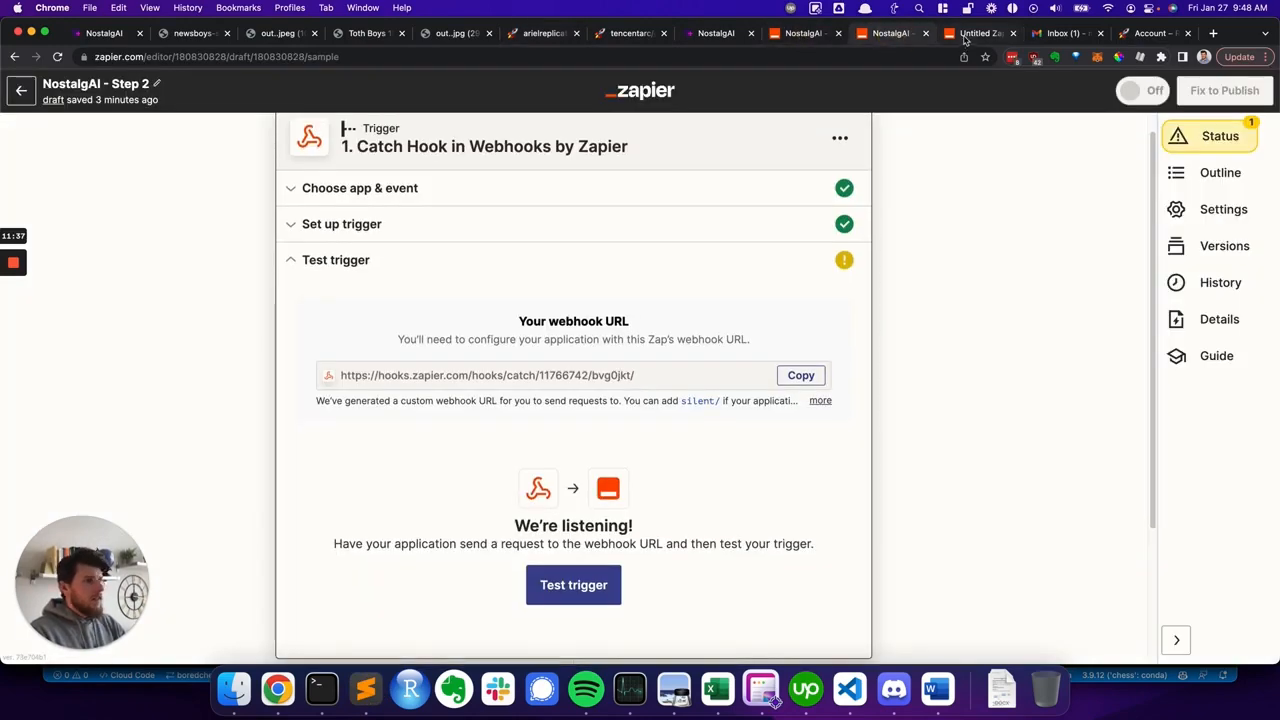
{"action": "left_click", "coordinate": [964, 40]}
{"action": "left_click", "coordinate": [822, 34]}
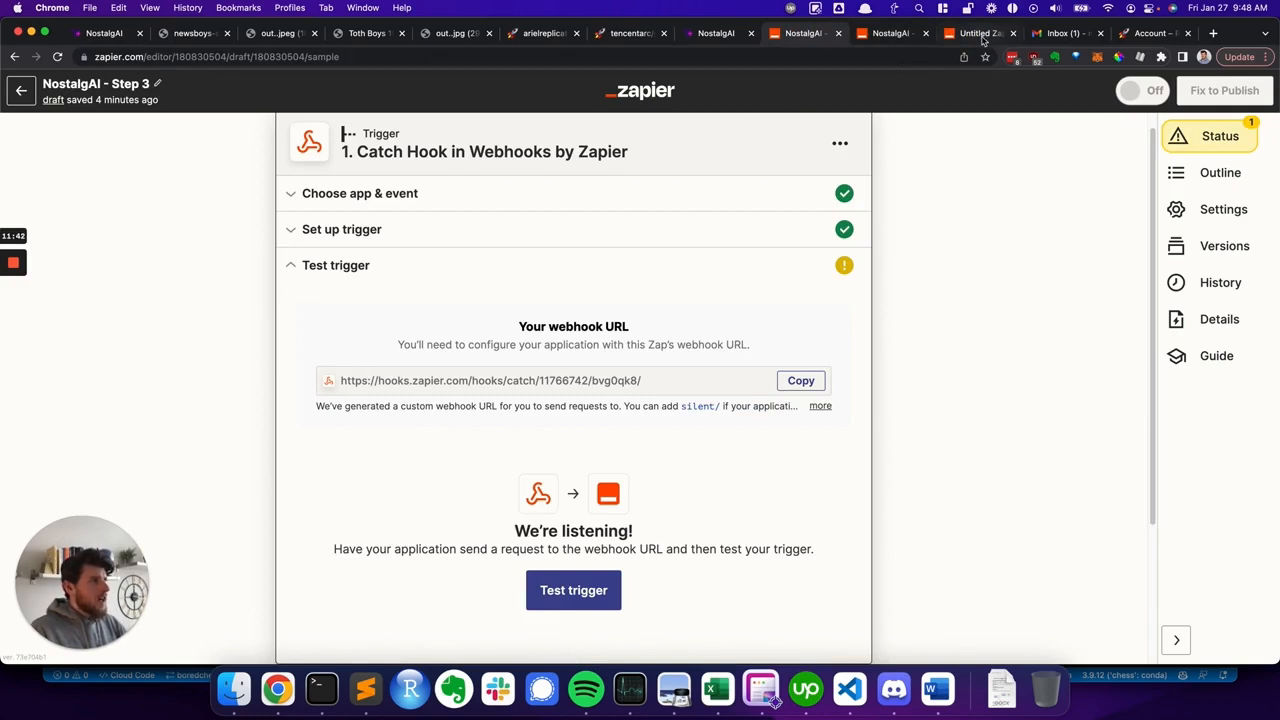
{"action": "key", "text": "super+Tab"}
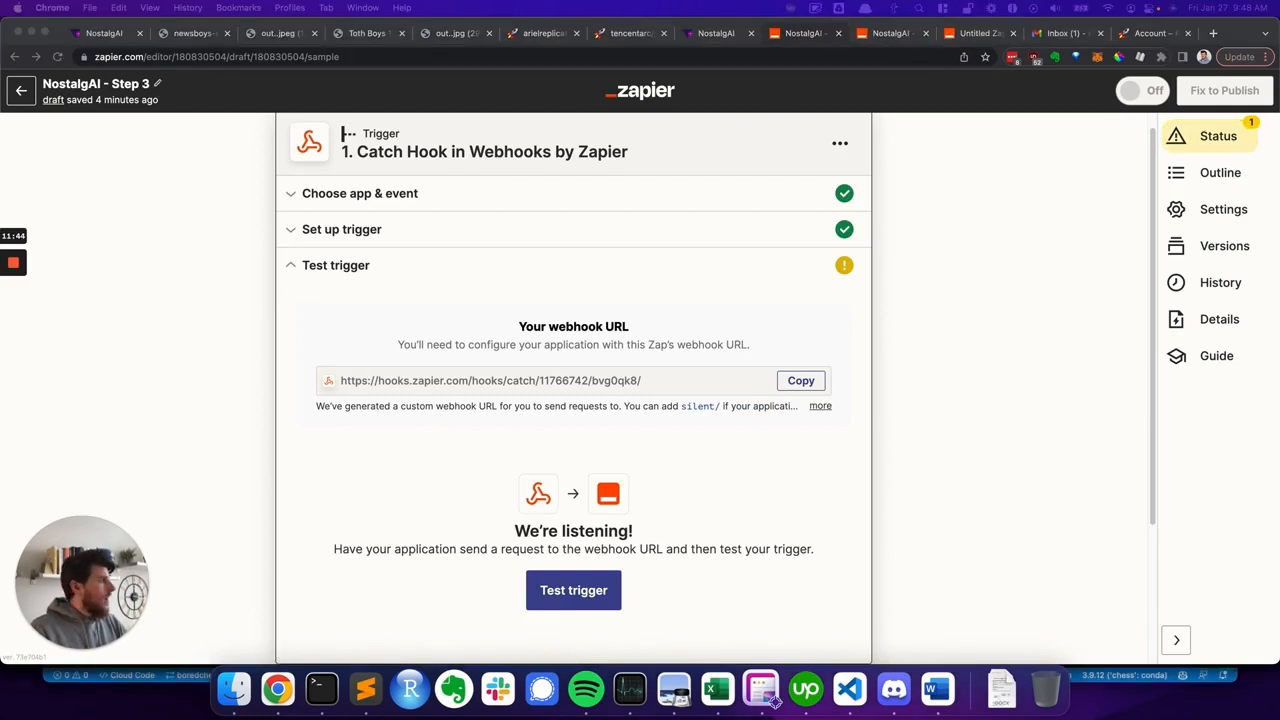
{"action": "left_click", "coordinate": [977, 316]}
{"action": "scroll", "coordinate": [911, 243], "scroll_direction": "up", "scroll_amount": 1}
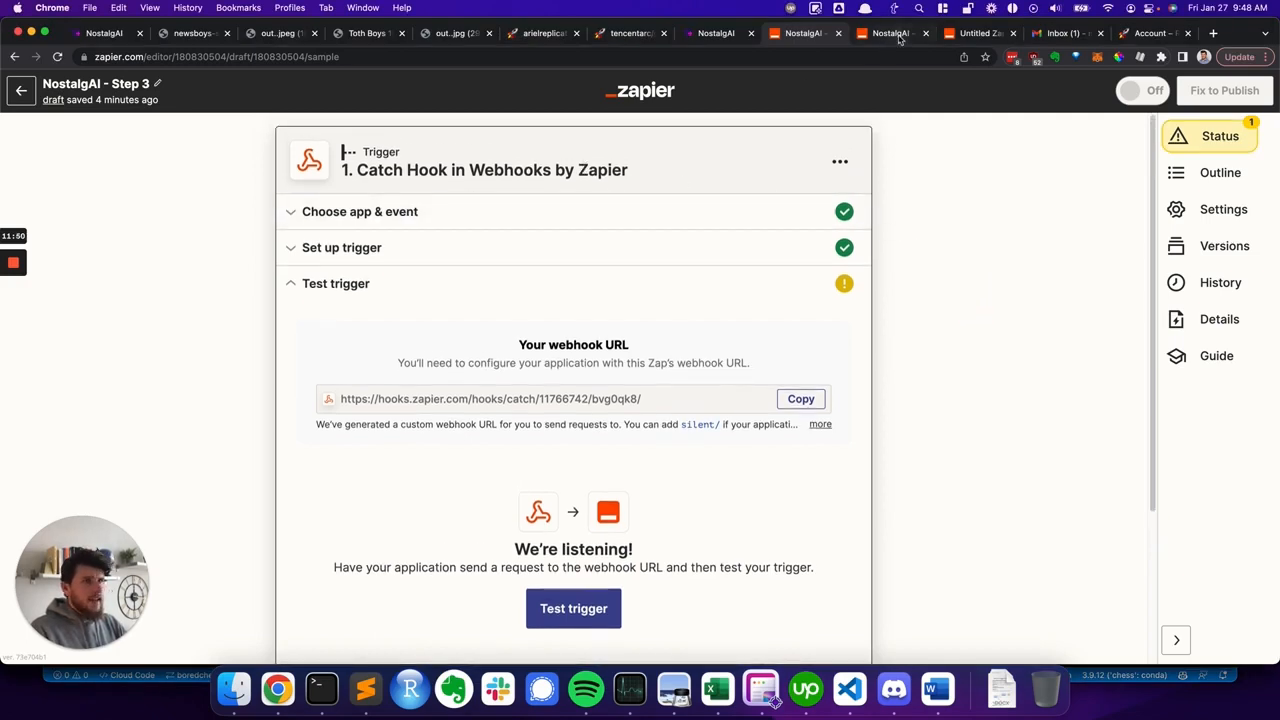
- Rename the untitled Zap as NostalgAI - Step 1
{"action": "left_click", "coordinate": [975, 33]}
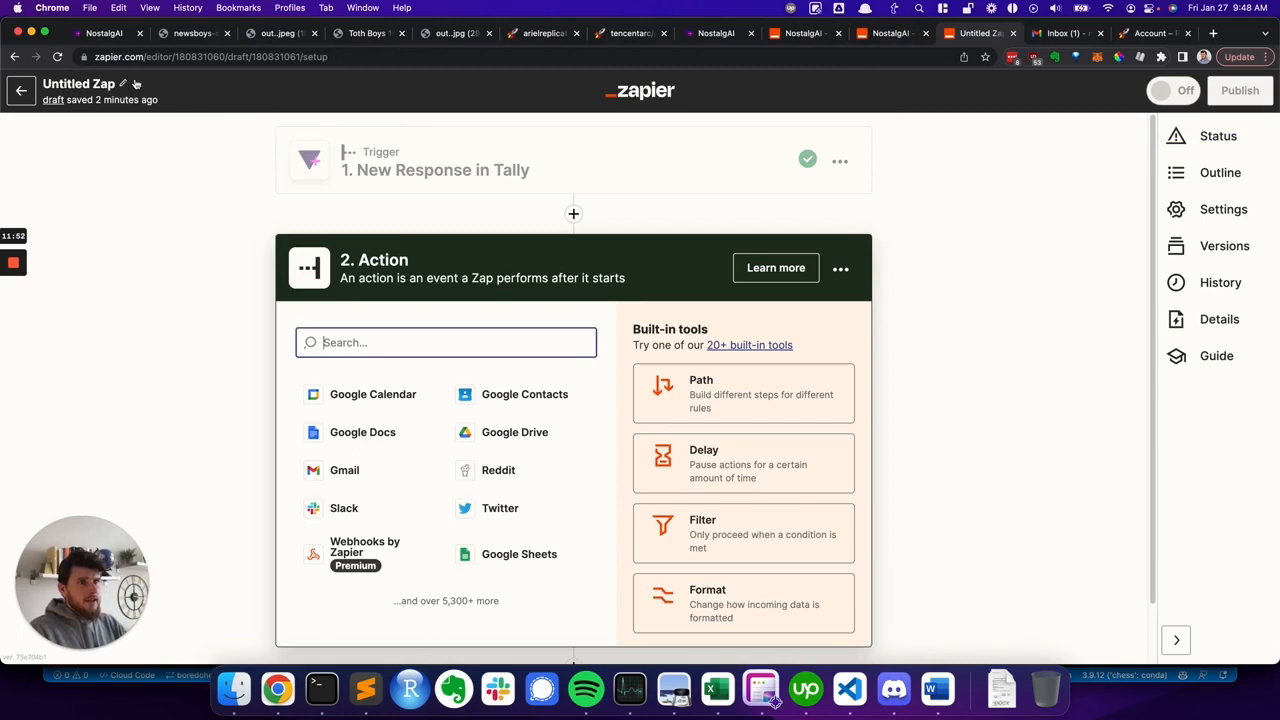
{"action": "left_click", "coordinate": [136, 84]}
{"action": "type", "text": "Nosta"}
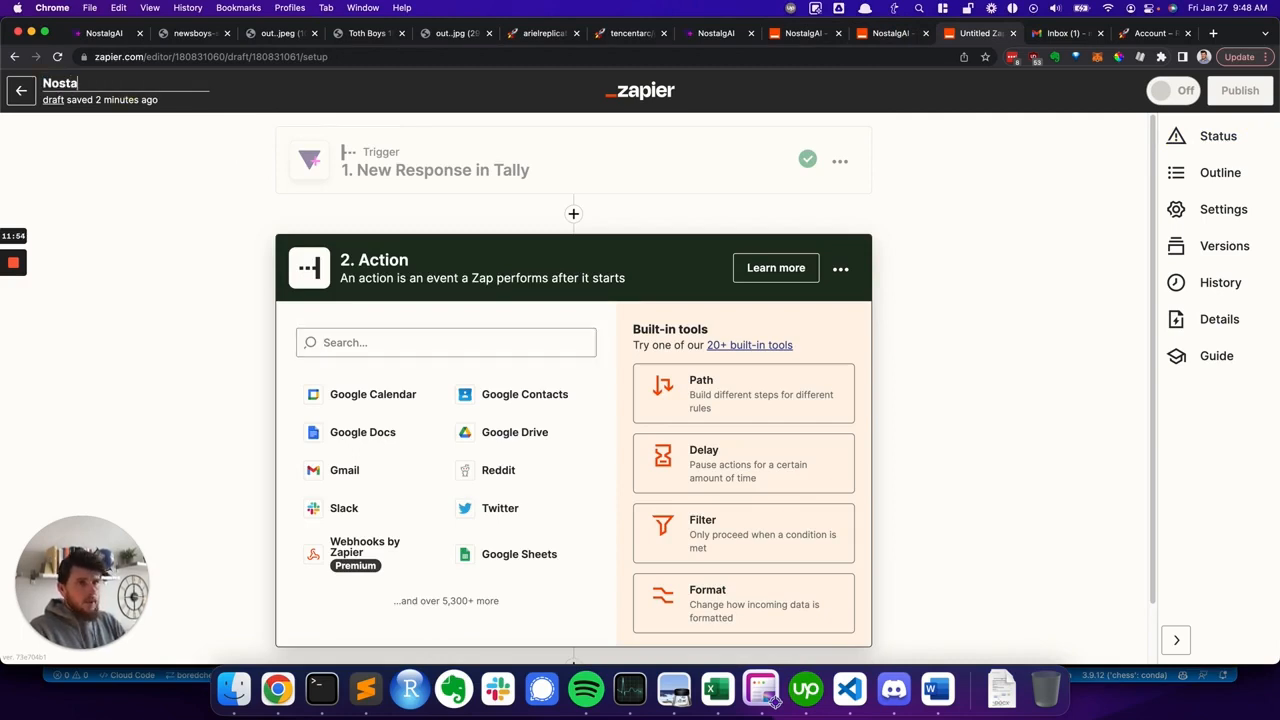
{"action": "type", "text": "lgAI - Step 1"}
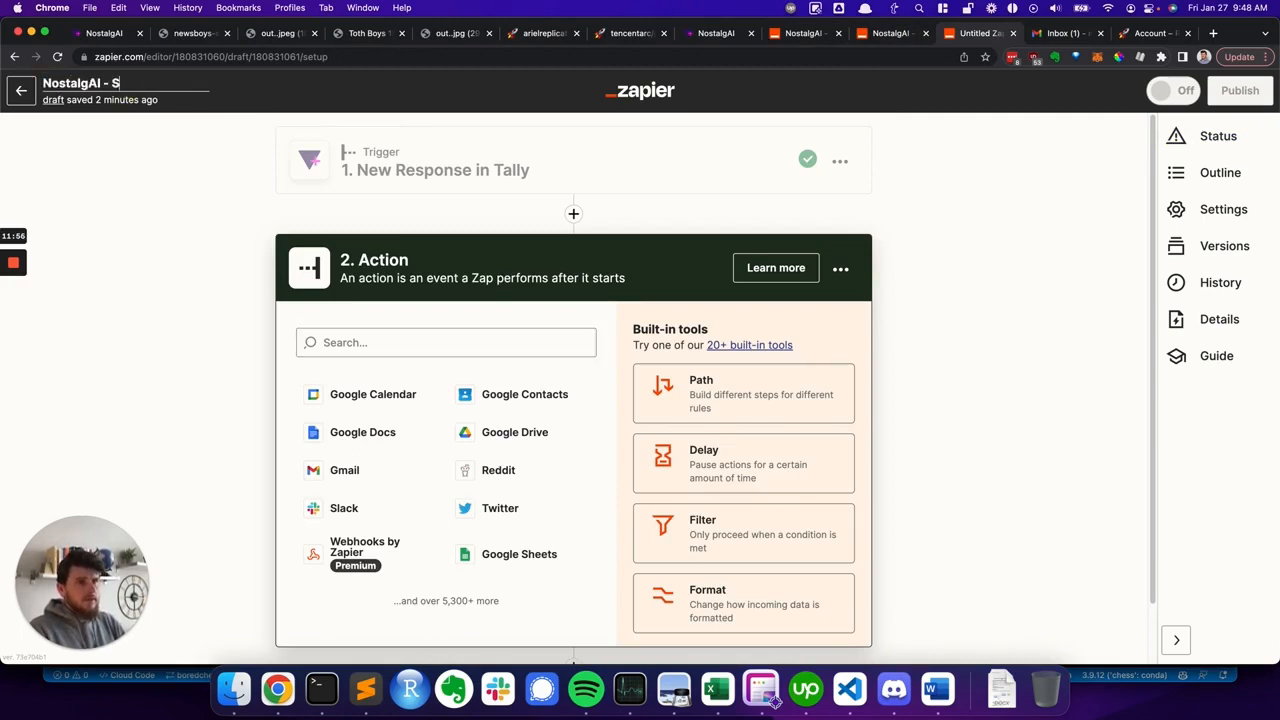
{"action": "key", "text": "Return"}
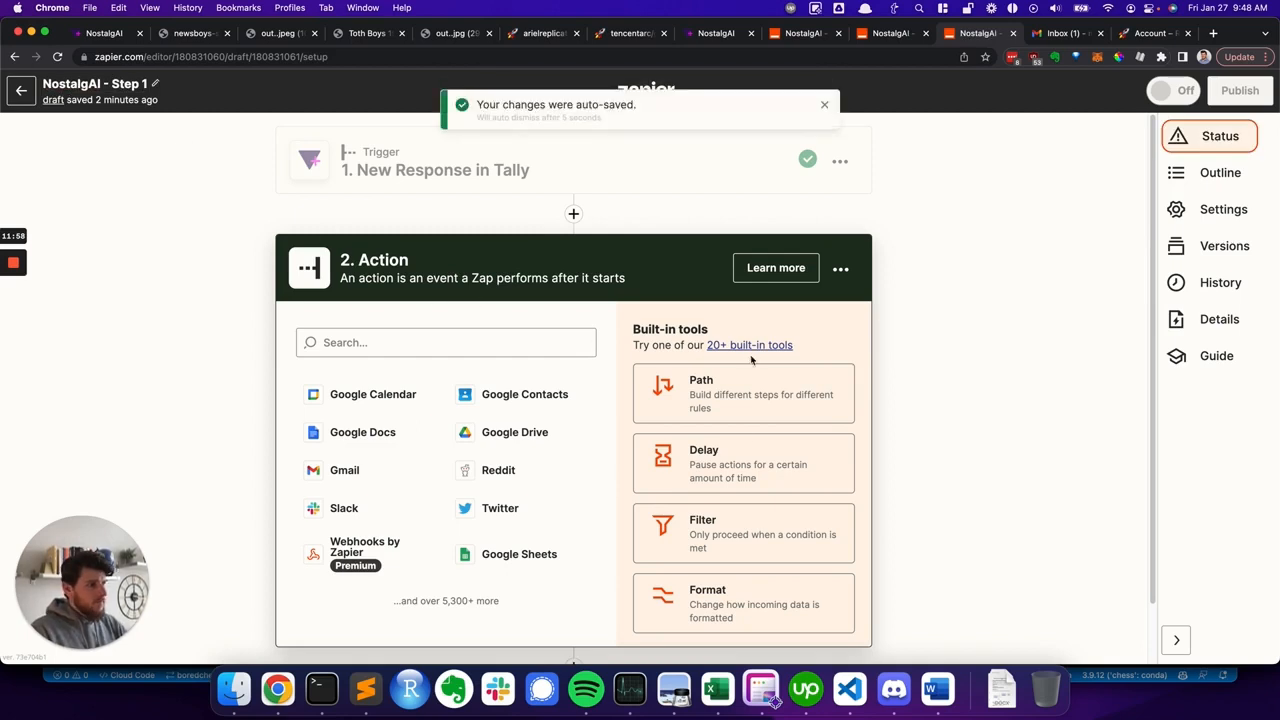
- Set the action to Webhooks by Zapier with the Custom Request event and continue to action setup
{"action": "left_click", "coordinate": [368, 545]}
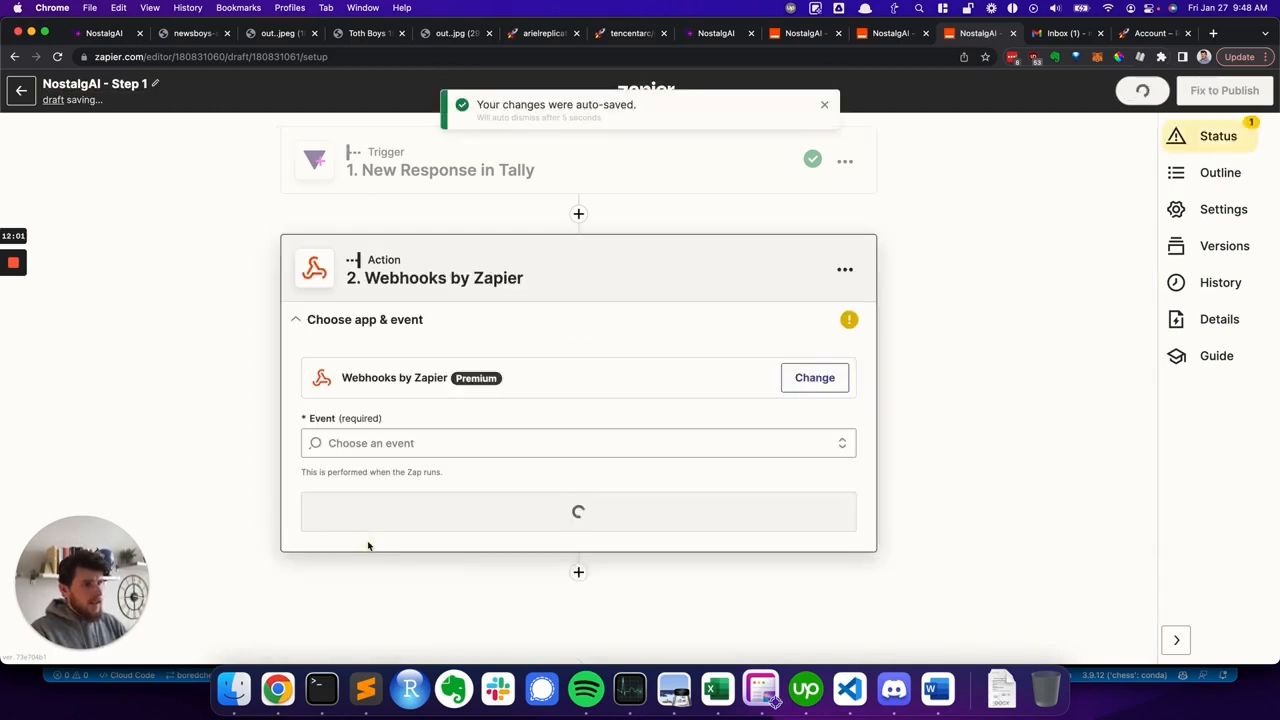
{"action": "left_click", "coordinate": [380, 445]}
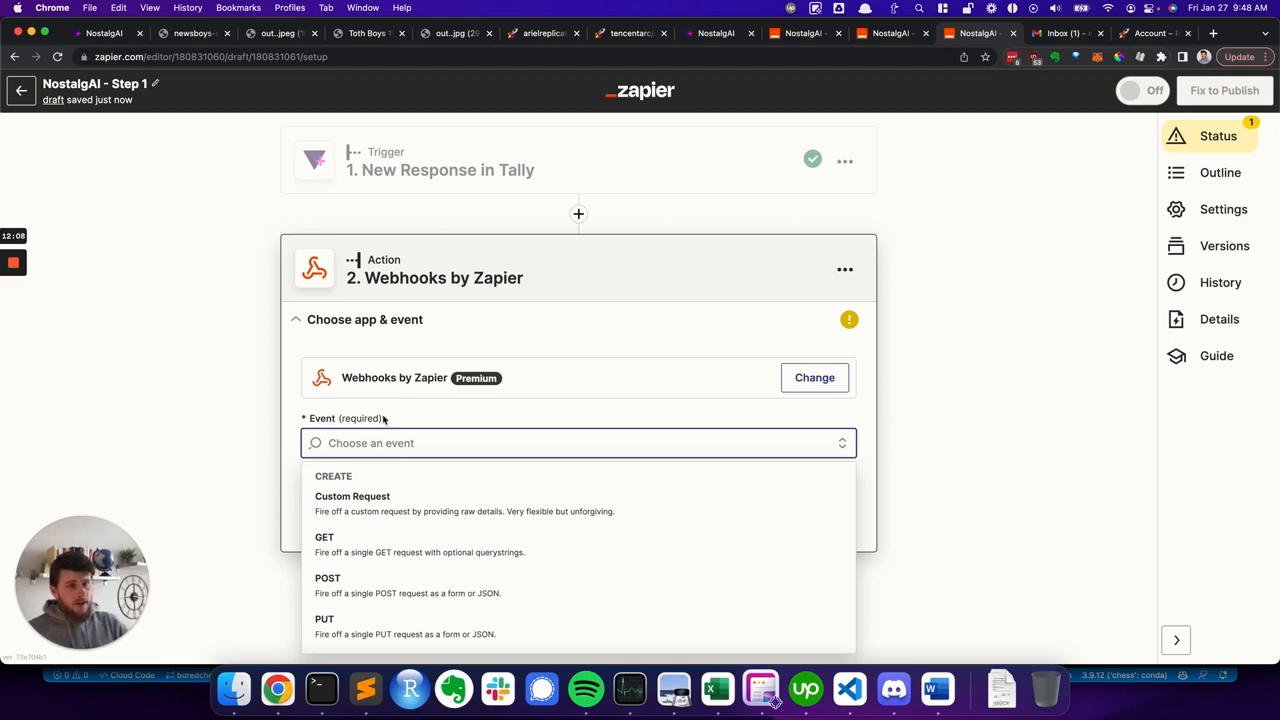
{"action": "left_click", "coordinate": [382, 501]}
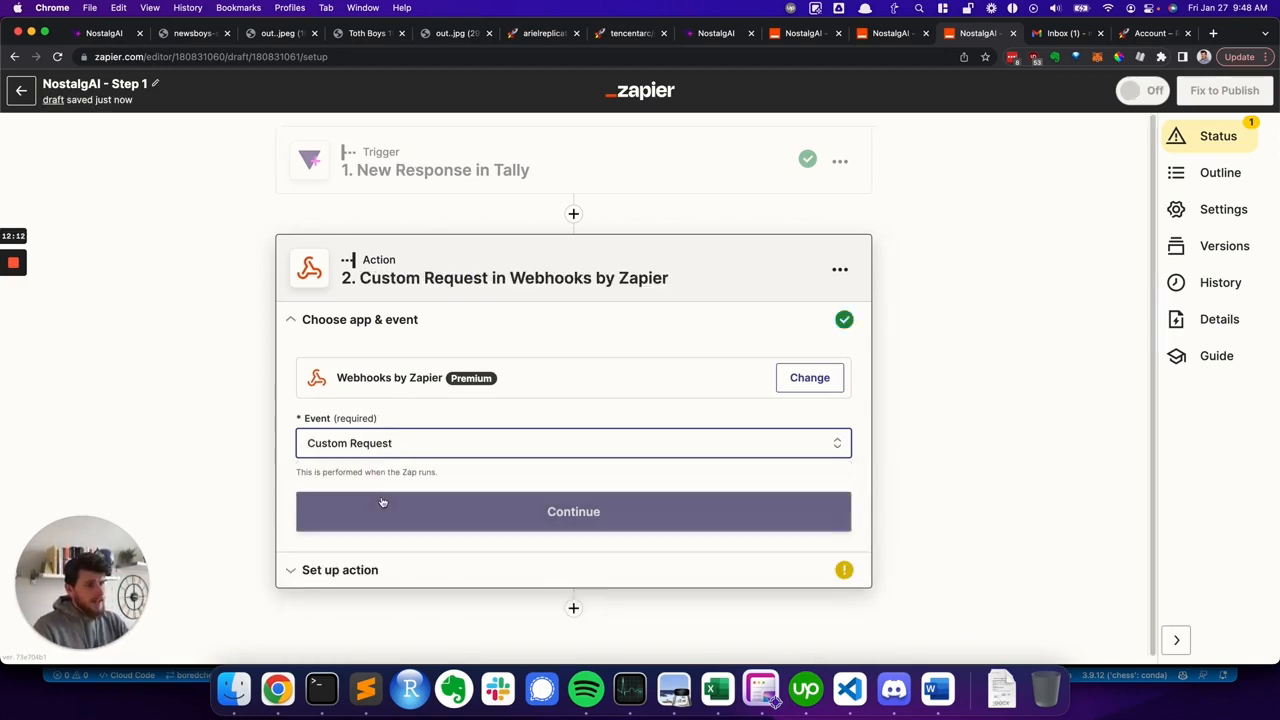
{"action": "left_click", "coordinate": [382, 511]}
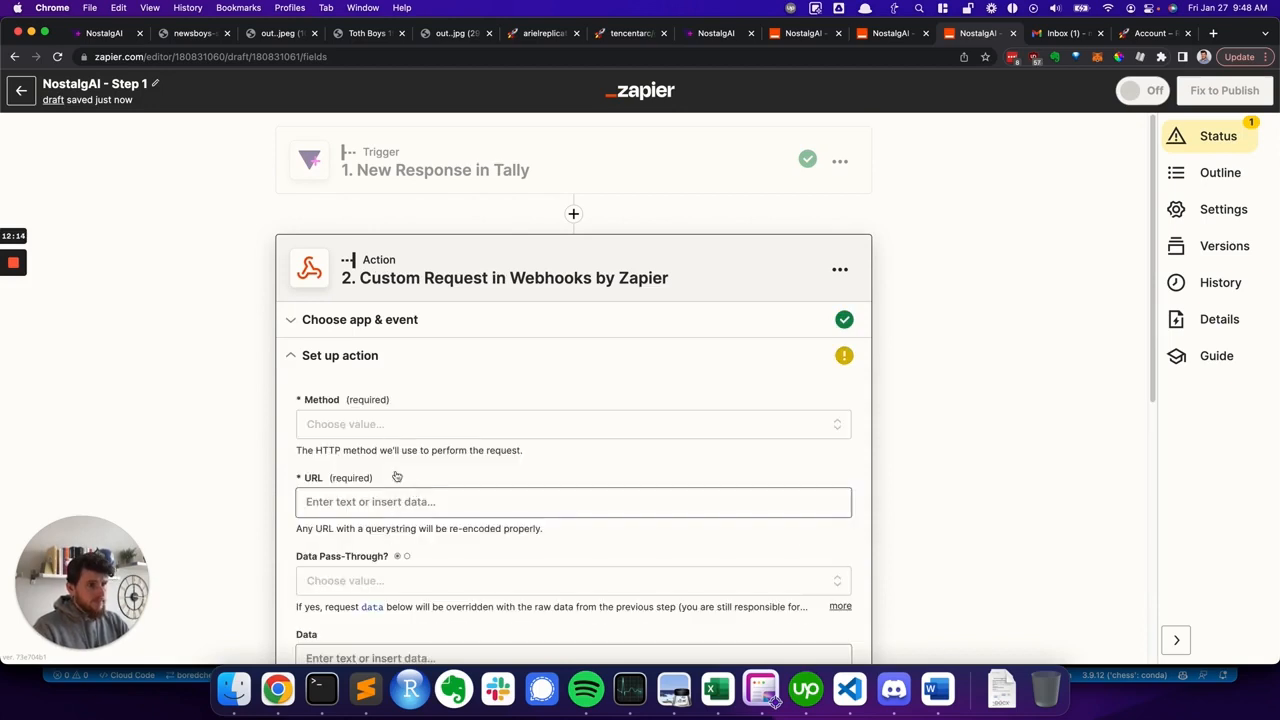
{"action": "left_click", "coordinate": [359, 425]}
{"action": "scroll", "coordinate": [486, 334], "scroll_direction": "down", "scroll_amount": 2}
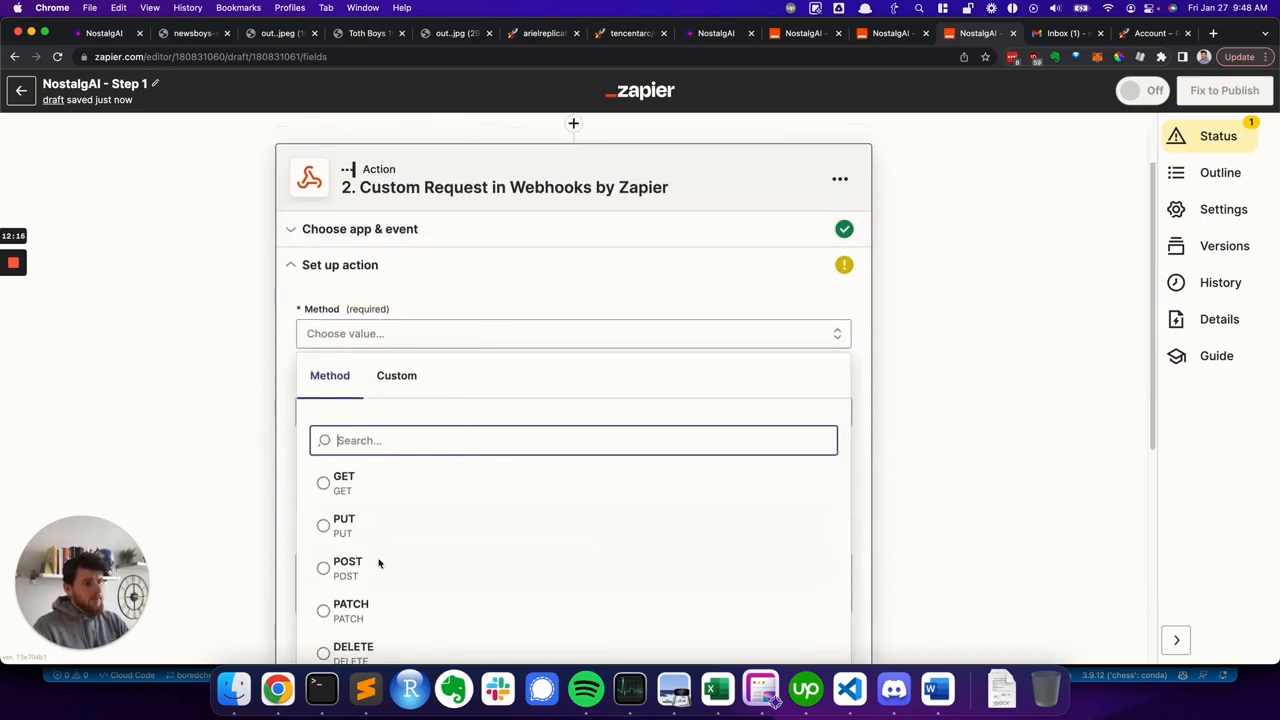
{"action": "left_click", "coordinate": [371, 569]}
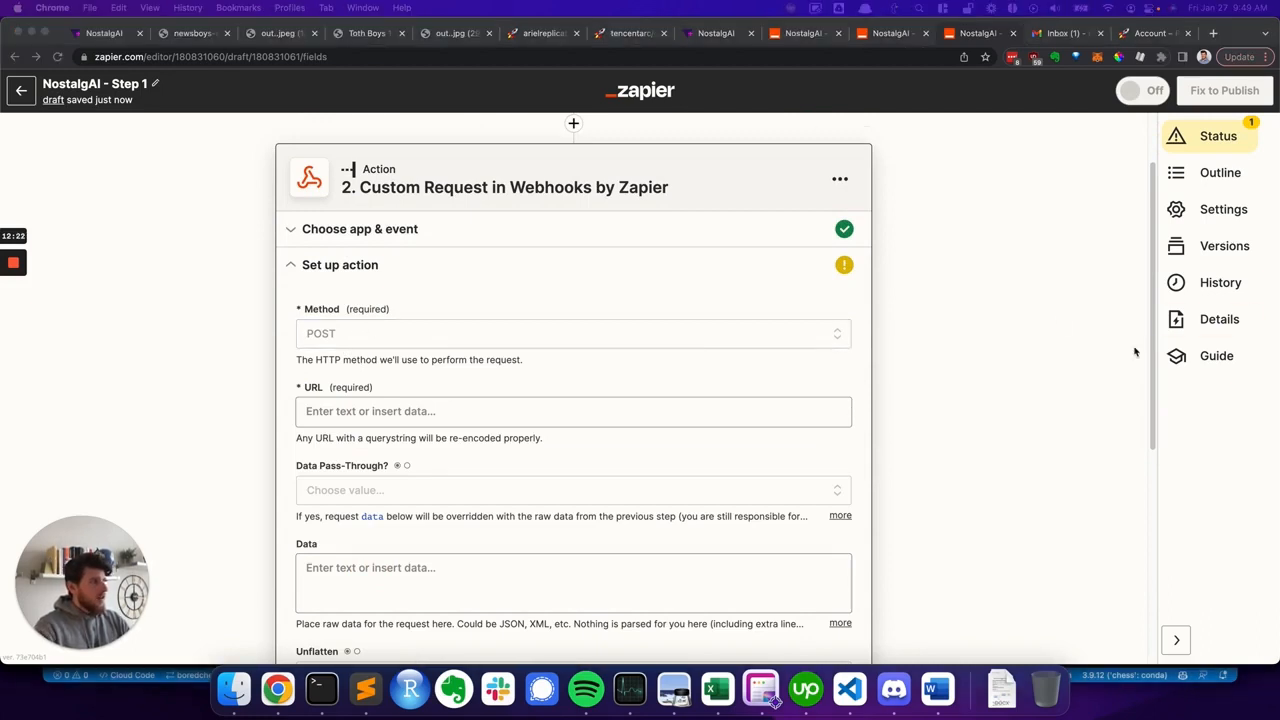
{"action": "left_click", "coordinate": [352, 411]}
{"action": "type", "text": "https://api.replicate.com/v1/predictions"}
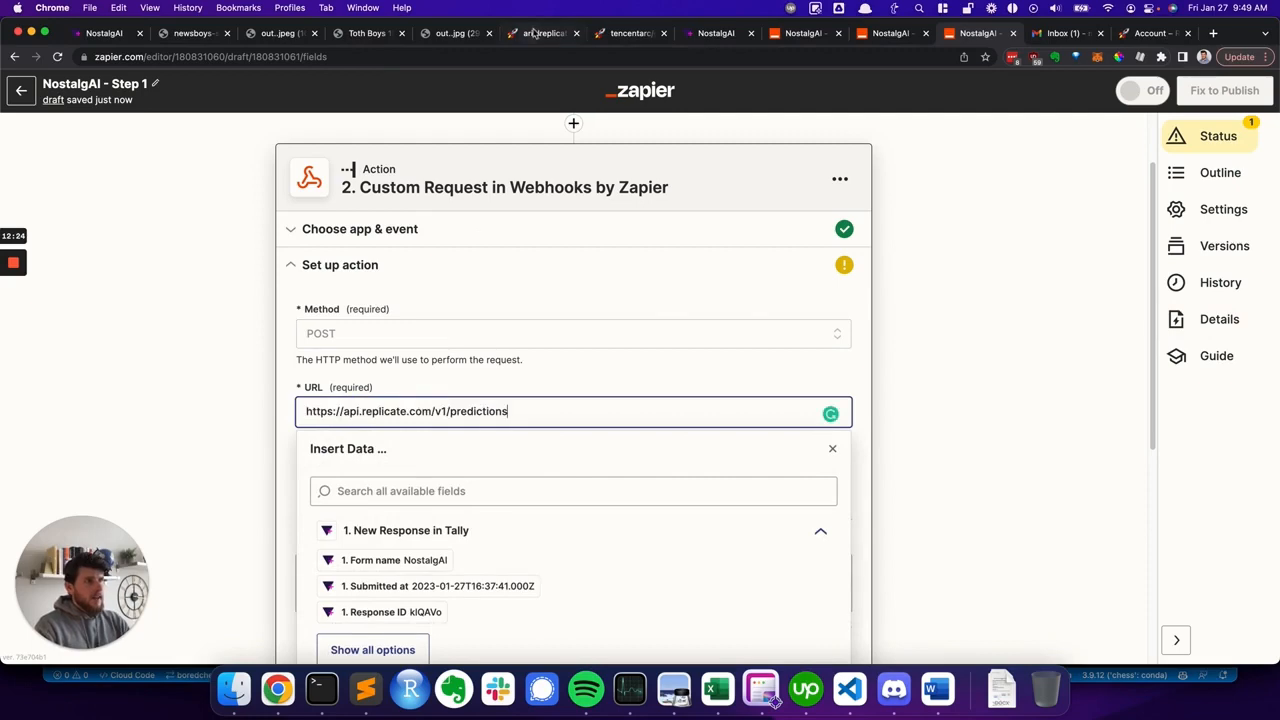
- Compare the pasted URL with the endpoint in Replicate's cURL example
{"action": "left_click", "coordinate": [536, 33]}
{"action": "scroll", "coordinate": [75, 398], "scroll_direction": "down", "scroll_amount": 2}
{"action": "left_click_drag", "start_coordinate": [134, 400], "coordinate": [237, 418]}
{"action": "left_click", "coordinate": [296, 411]}
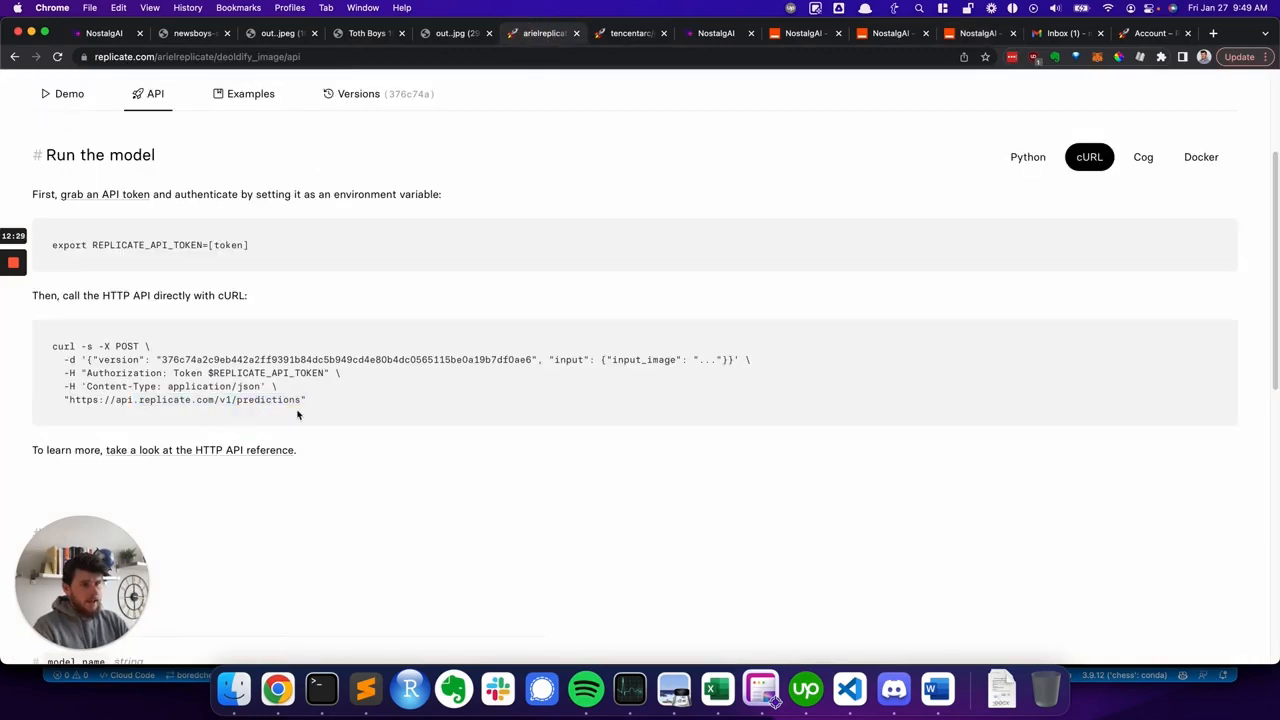
{"action": "left_click", "coordinate": [803, 33]}
{"action": "left_click", "coordinate": [978, 33]}
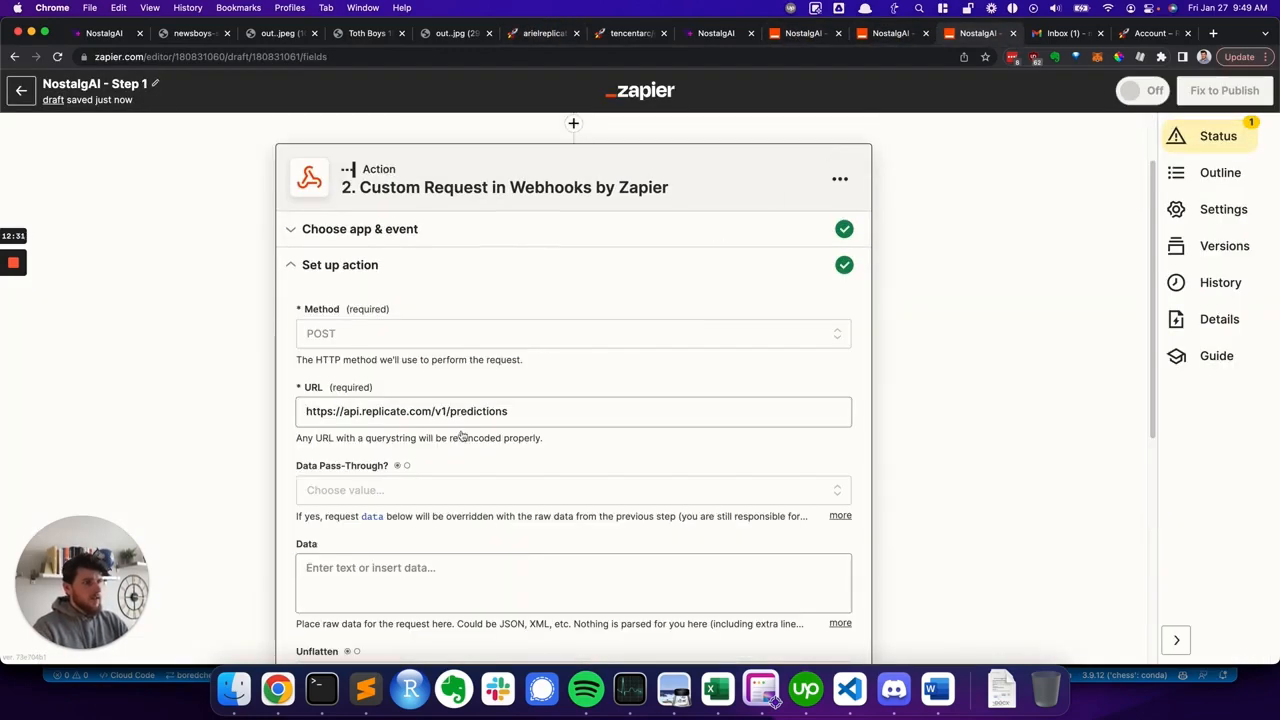
{"action": "left_click", "coordinate": [381, 411]}
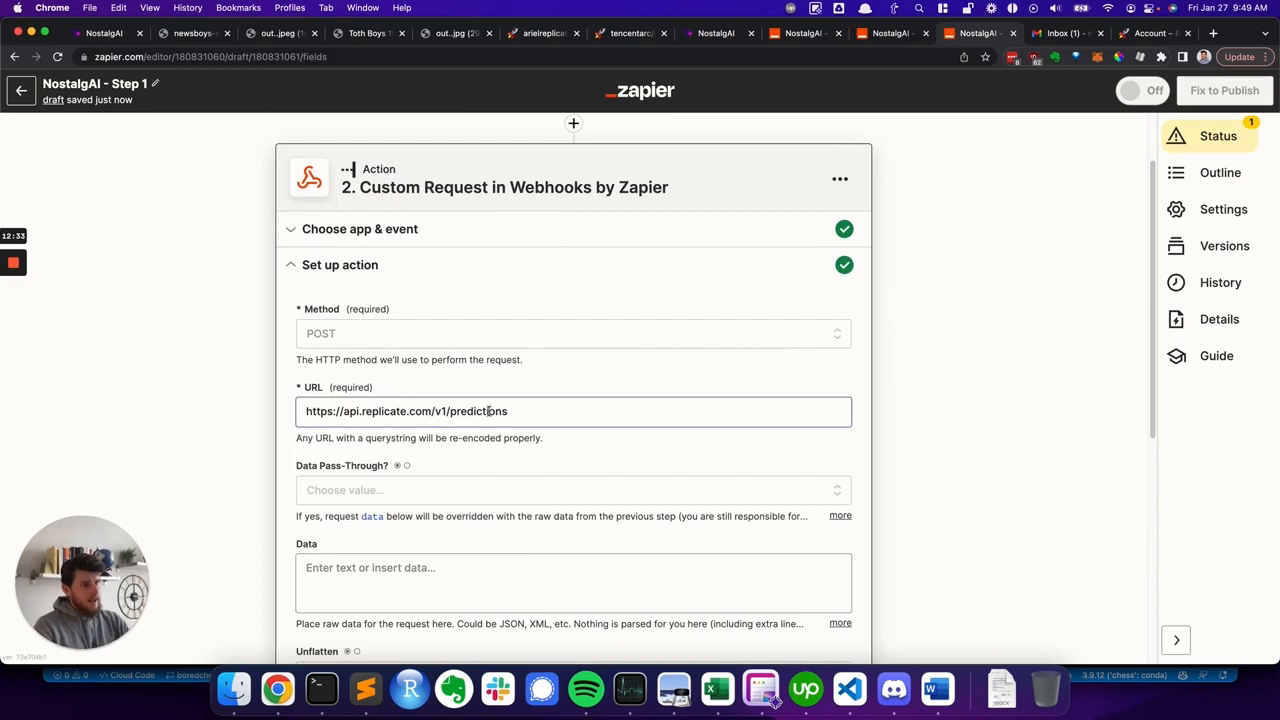
{"action": "left_click", "coordinate": [532, 411]}
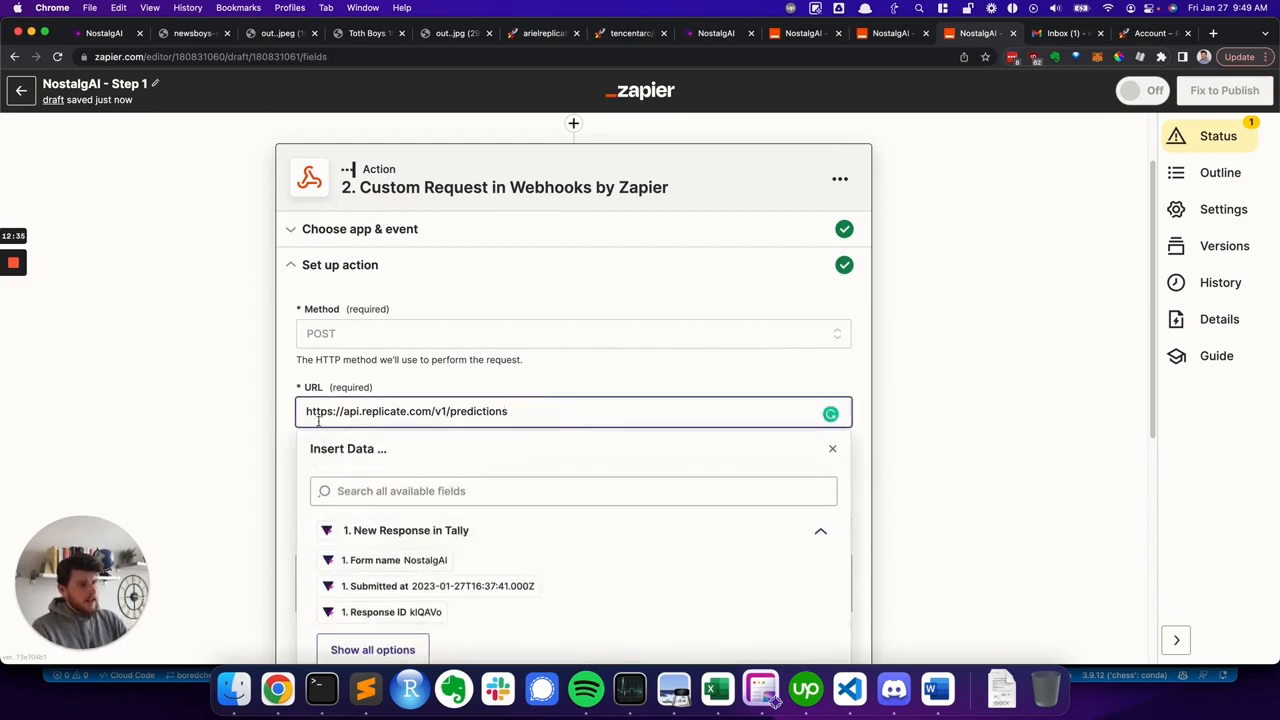
{"action": "left_click", "coordinate": [276, 414]}
- Set Data Pass-Through to False
{"action": "scroll", "coordinate": [300, 410], "scroll_direction": "down", "scroll_amount": 2}
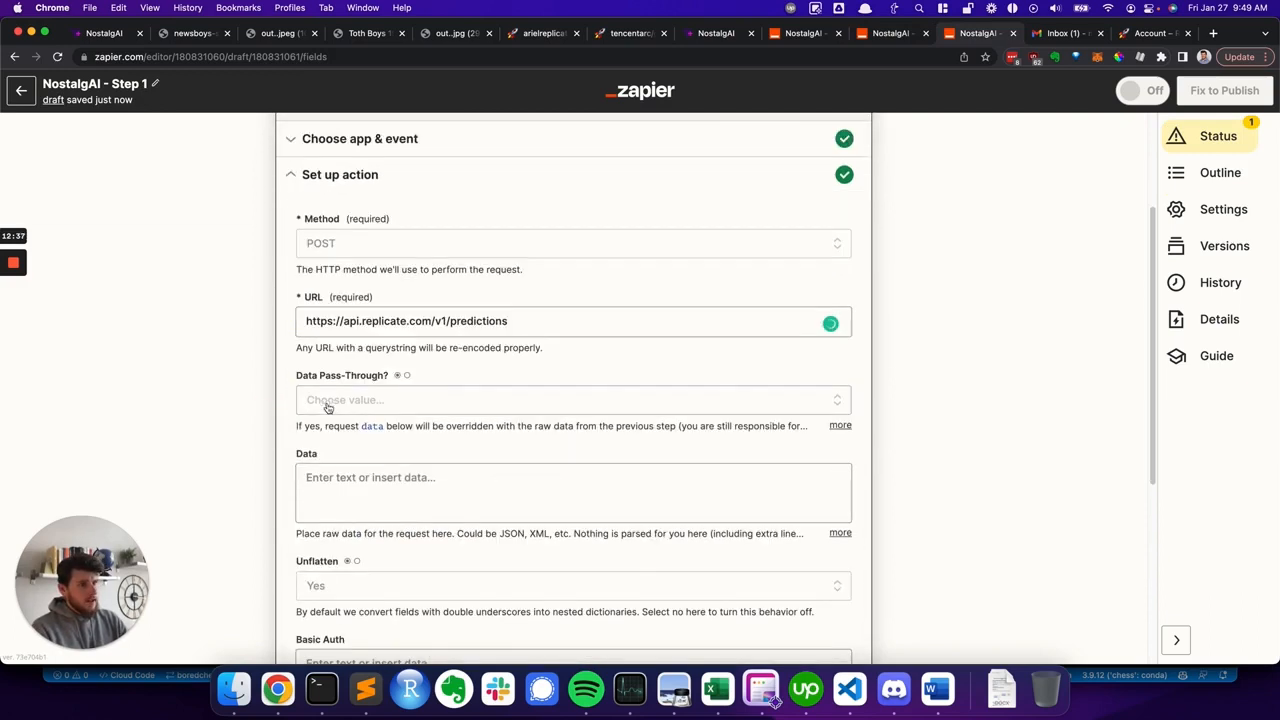
{"action": "left_click", "coordinate": [324, 404]}
{"action": "left_click", "coordinate": [342, 542]}
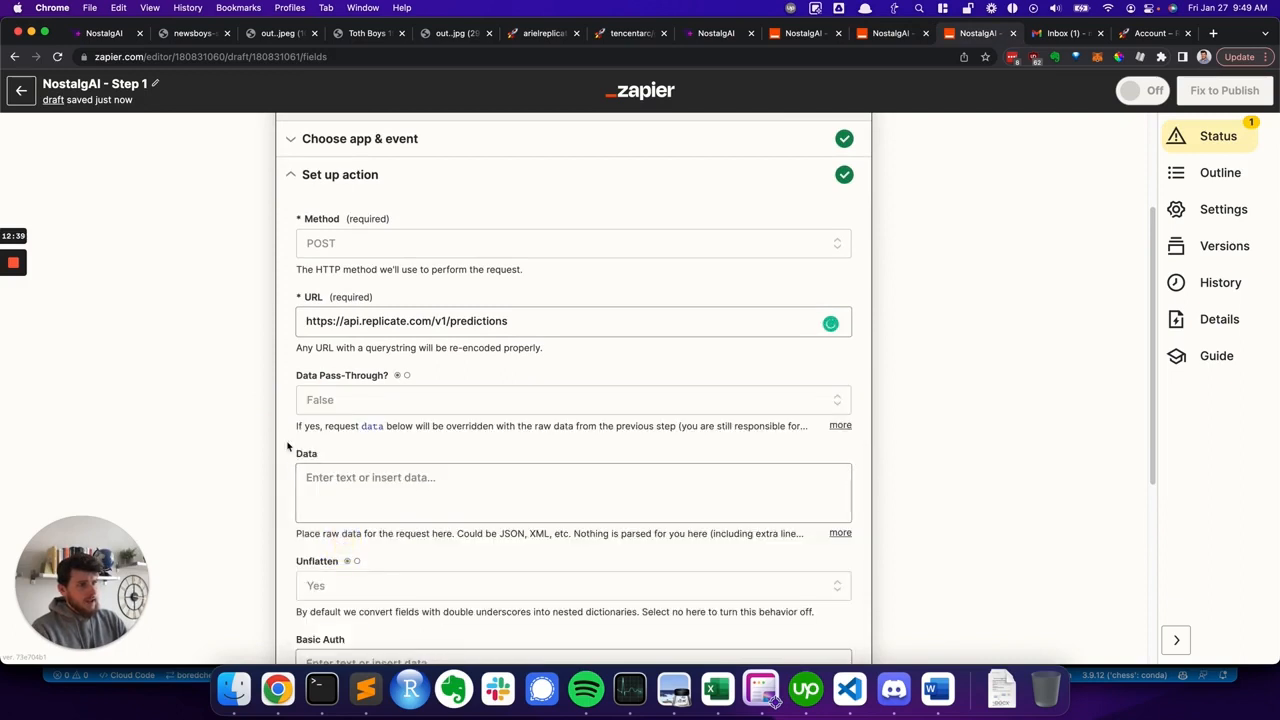
- Paste the JSON body with version, webhook_completed, input_image and model_name Artistic into Data, and delete the email token after ?email=
{"action": "scroll", "coordinate": [770, 445], "scroll_direction": "down", "scroll_amount": 1}
{"action": "left_click", "coordinate": [775, 703]}
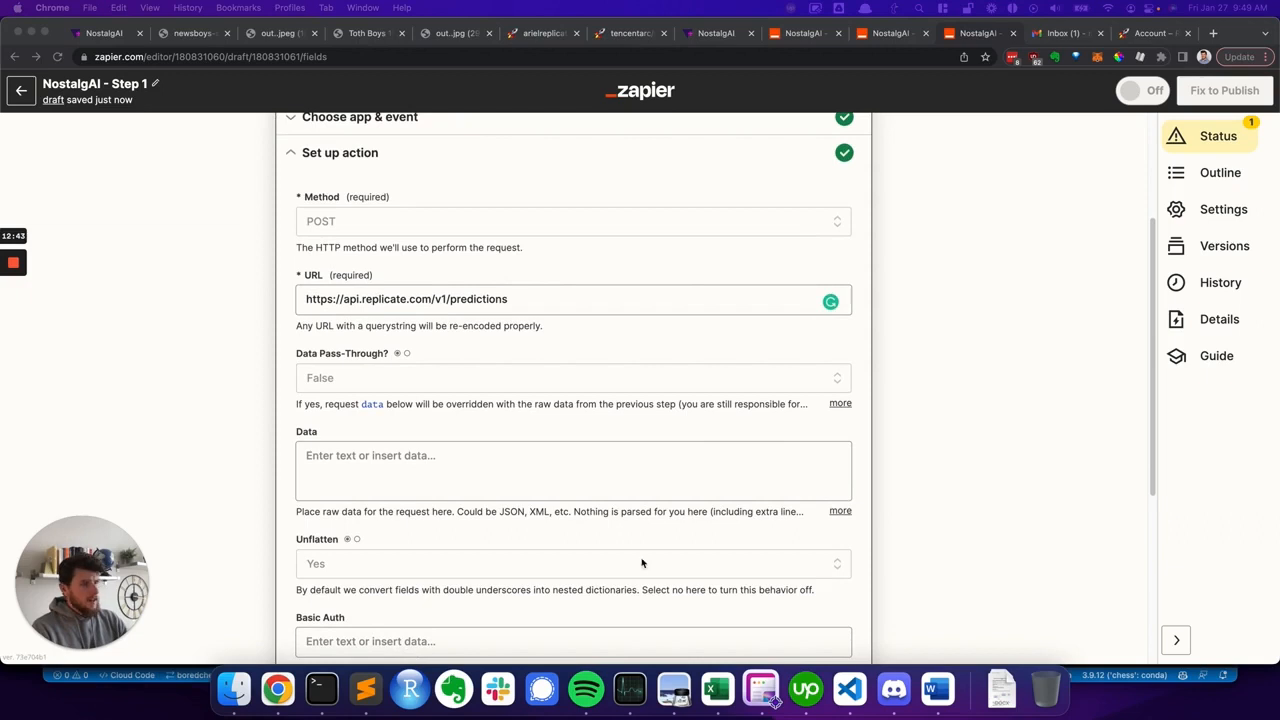
{"action": "left_click", "coordinate": [380, 466]}
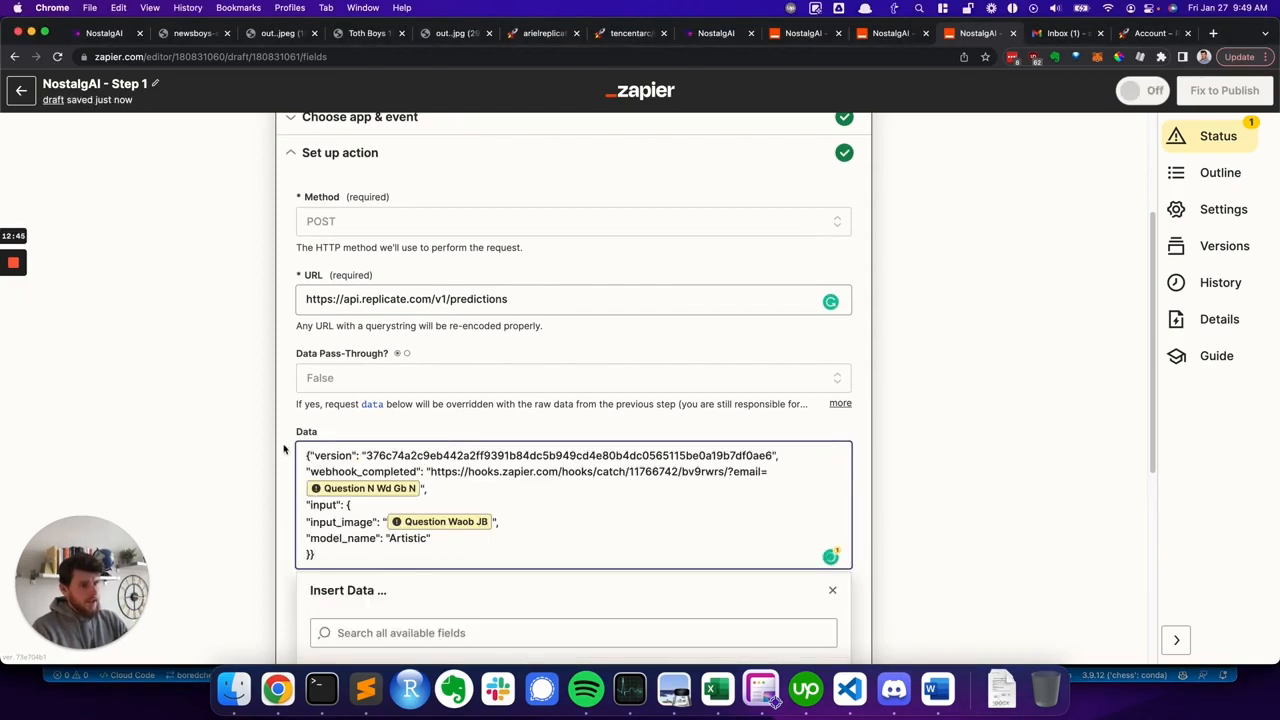
{"action": "left_click", "coordinate": [284, 449]}
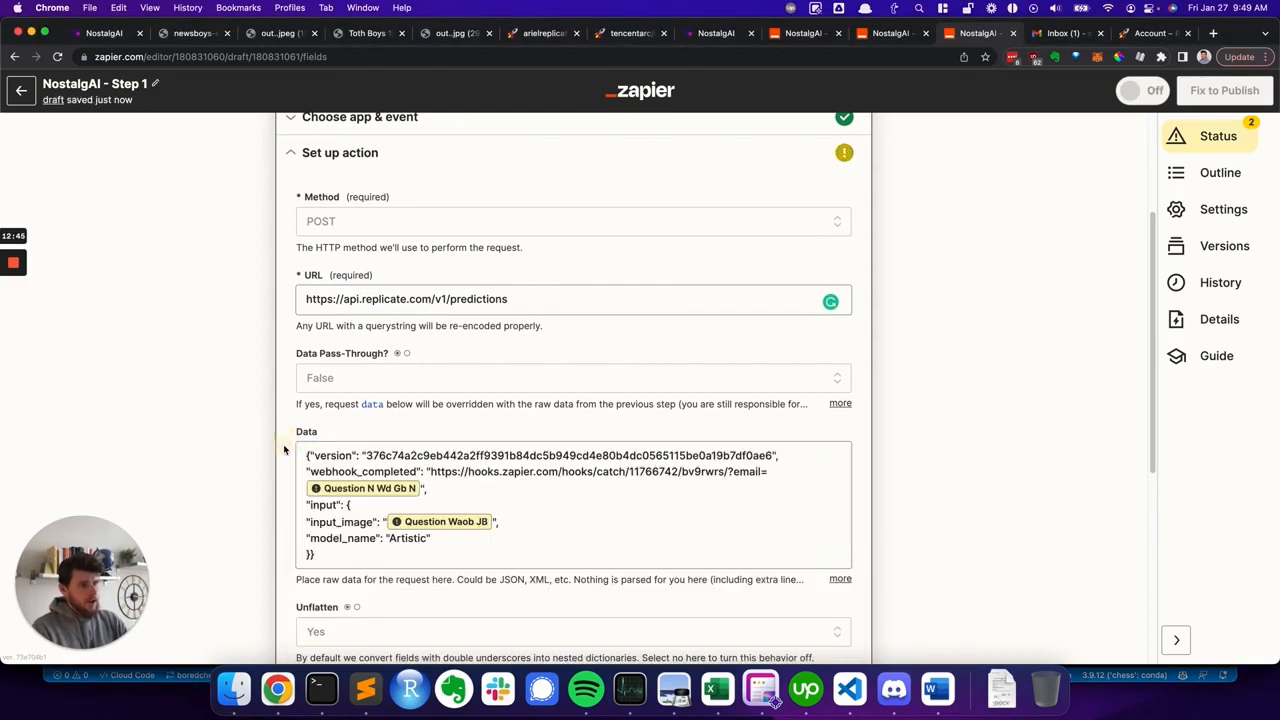
{"action": "left_click", "coordinate": [420, 488]}
{"action": "key", "text": "BackSpace"}
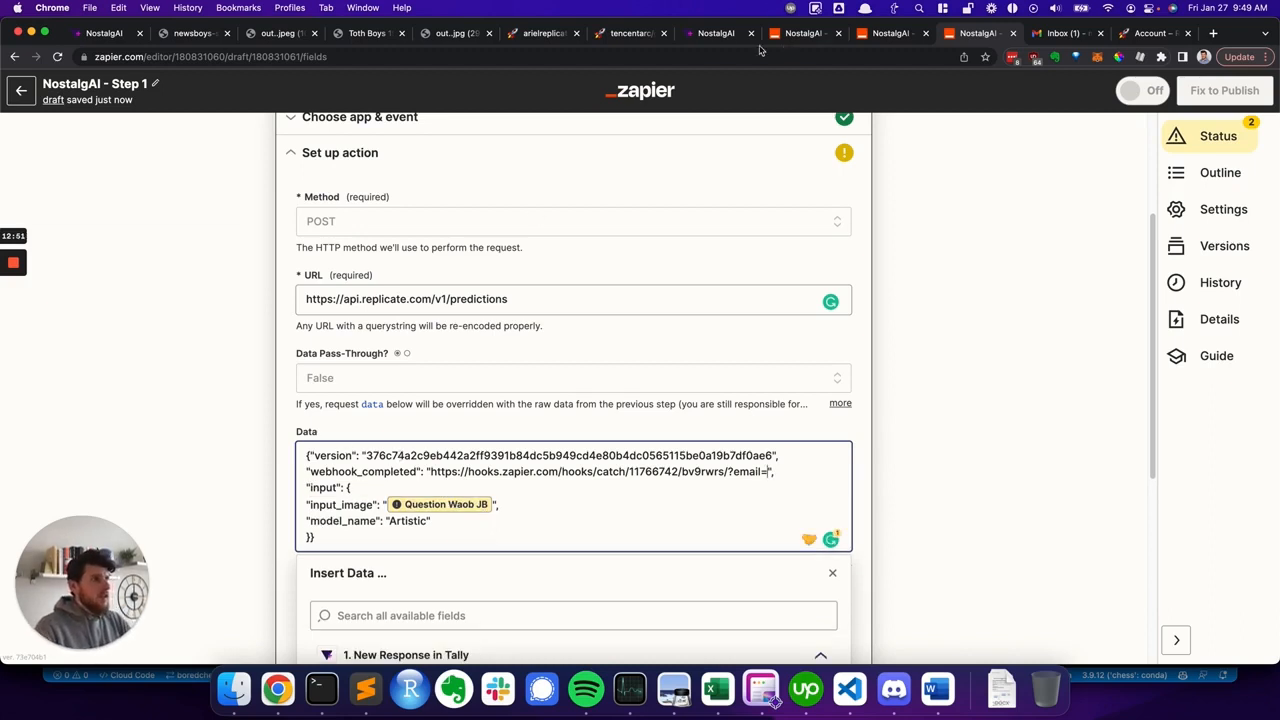
- Check the version ID in Replicate's cURL example and switch to the Step 3 Zap
{"action": "left_click", "coordinate": [540, 36]}
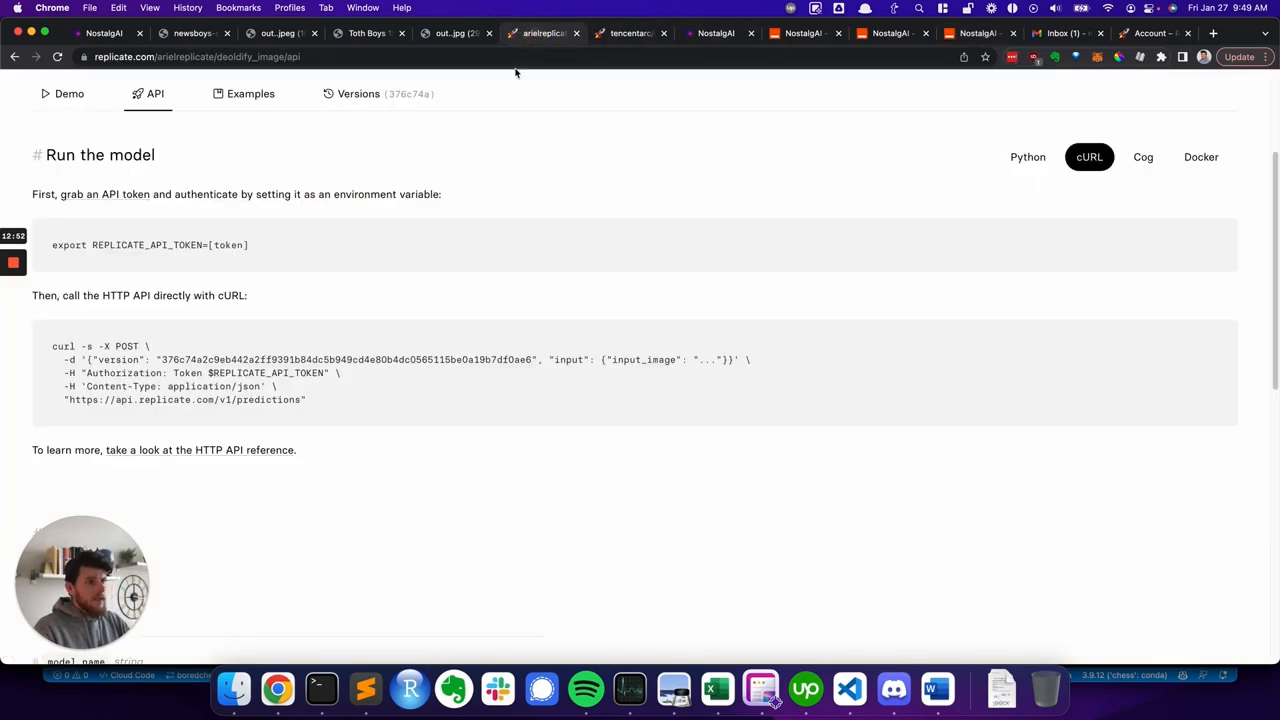
{"action": "double_click", "coordinate": [197, 359]}
{"action": "left_click", "coordinate": [227, 361]}
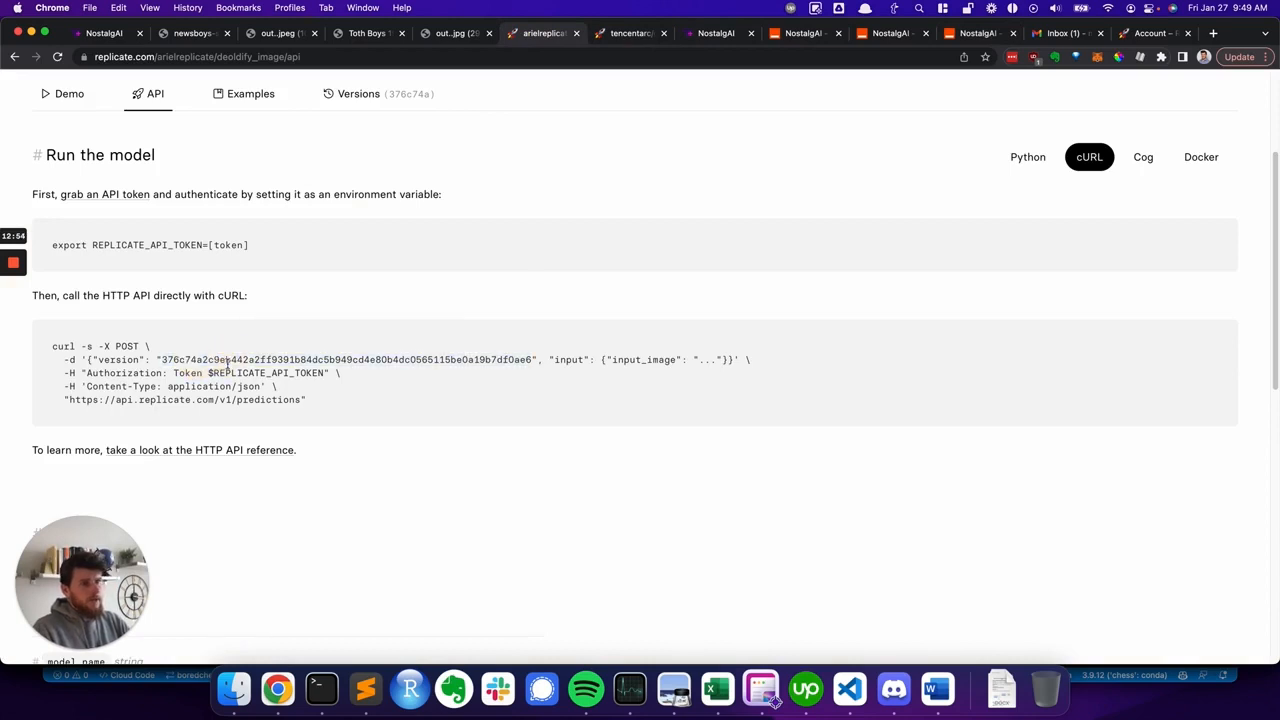
{"action": "left_click", "coordinate": [797, 37]}
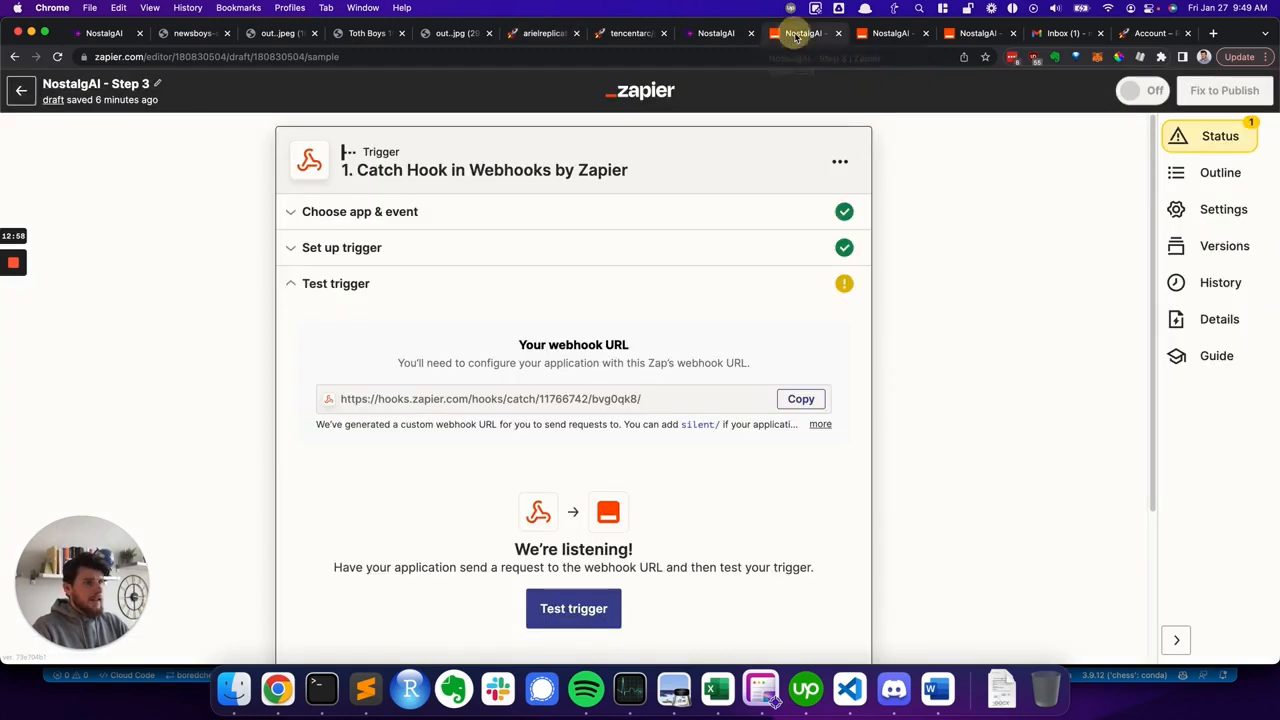
{"action": "left_click", "coordinate": [970, 37]}
{"action": "left_click", "coordinate": [812, 34]}
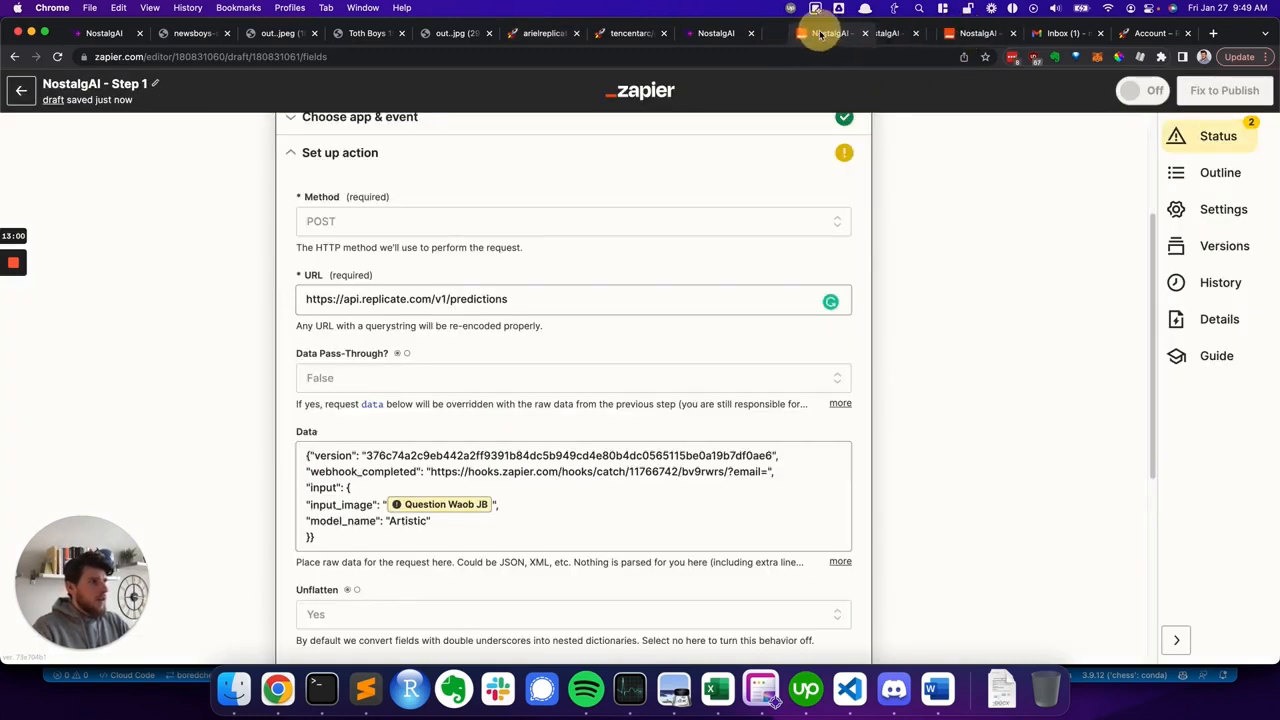
{"action": "left_click", "coordinate": [432, 471]}
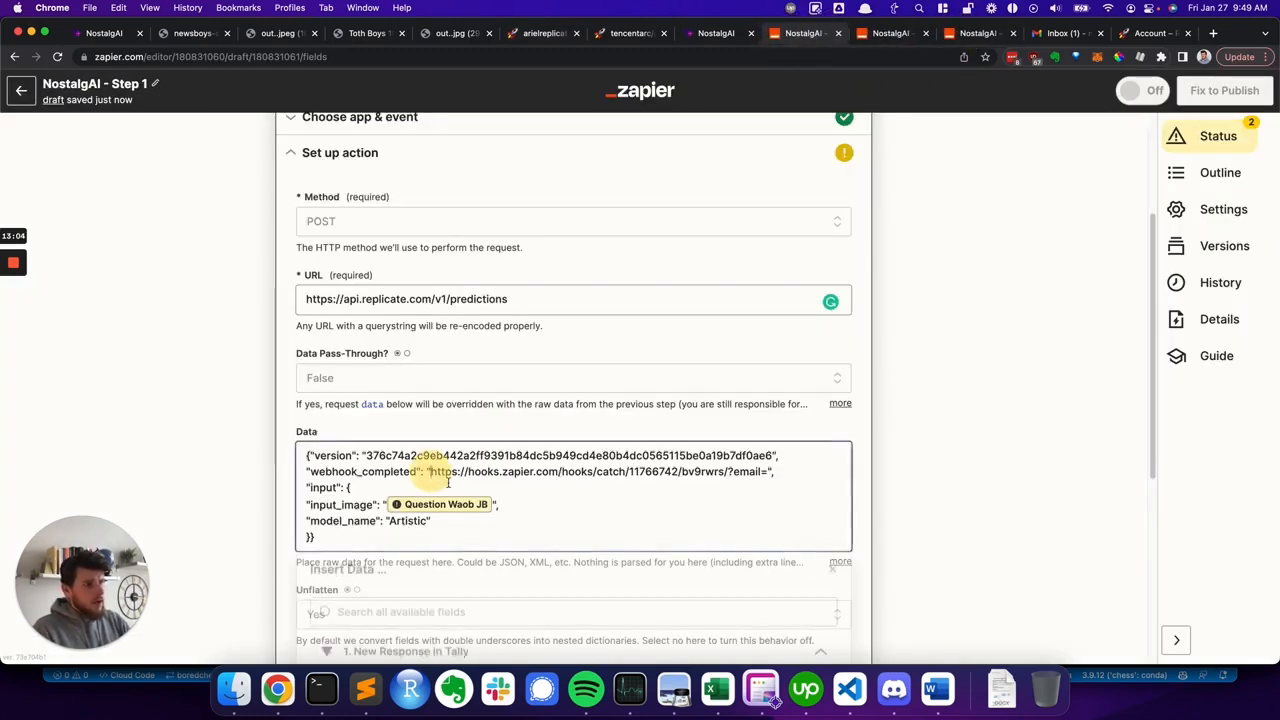
{"action": "key", "text": "shift+super+Right"}
{"action": "key", "text": "shift+Left"}
{"action": "key", "text": "shift+Left"}
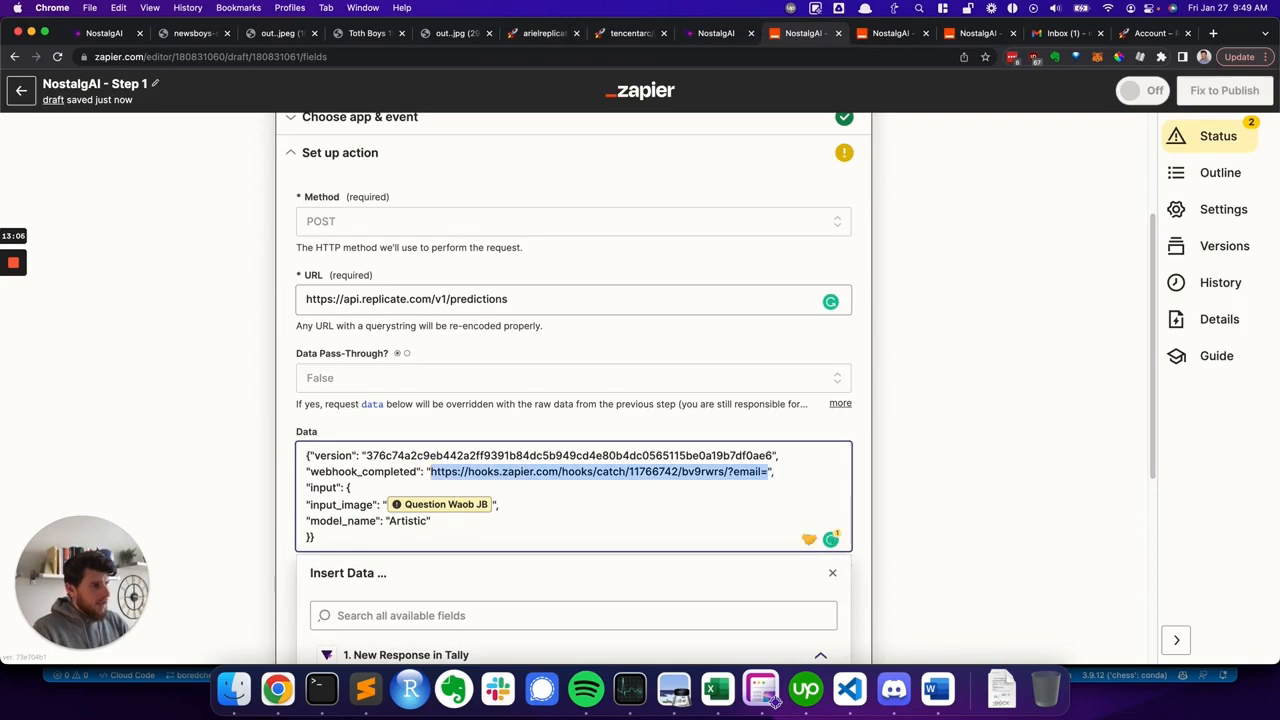
{"action": "key", "text": "shift+Left"}
{"action": "key", "text": "shift+Left"}
{"action": "key", "text": "shift+Left"}
{"action": "key", "text": "shift+Left"}
{"action": "key", "text": "shift+Left"}
{"action": "key", "text": "shift+Left"}
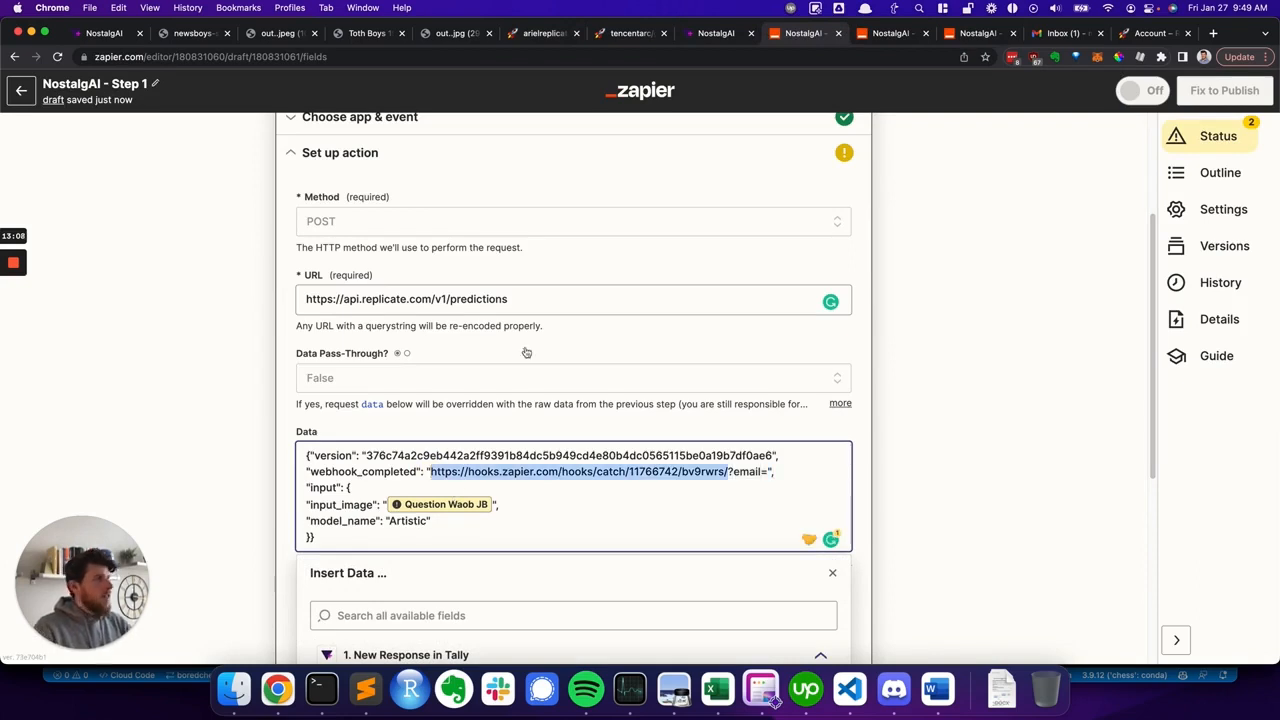
- Copy the webhook URL from the Step 2 Zap's Catch Hook trigger
{"action": "left_click", "coordinate": [884, 34]}
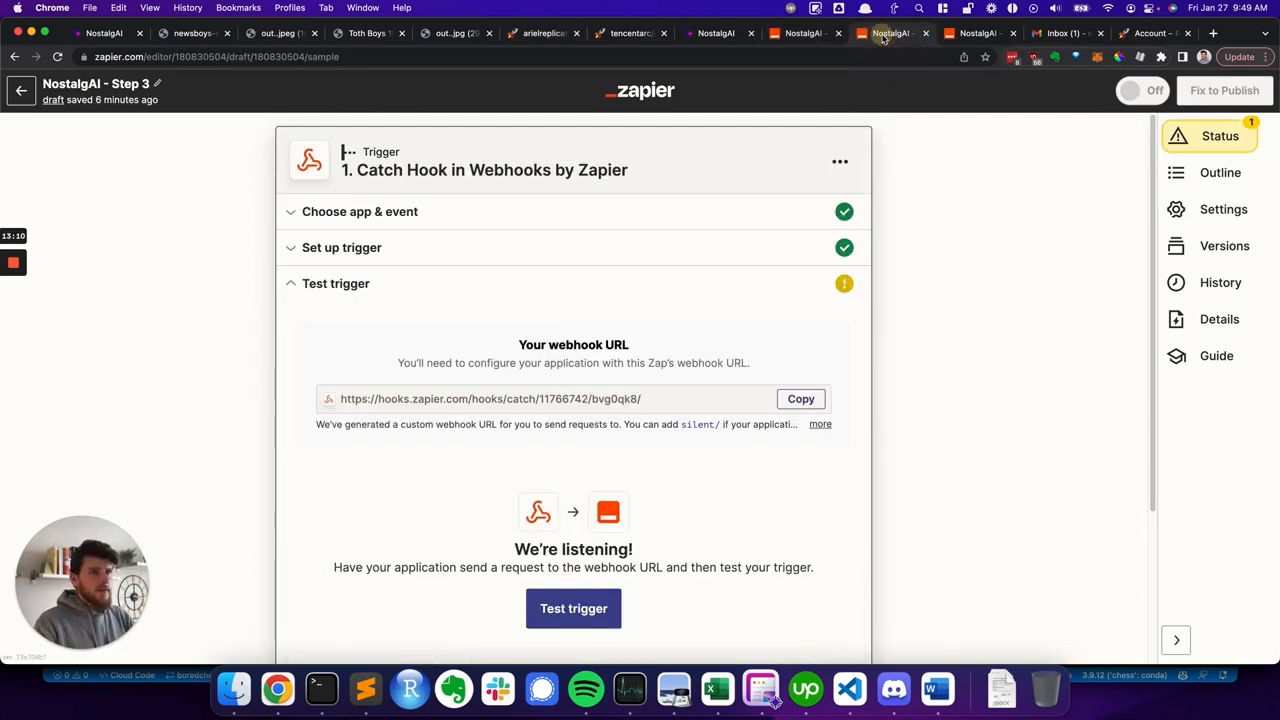
{"action": "left_click", "coordinate": [960, 34]}
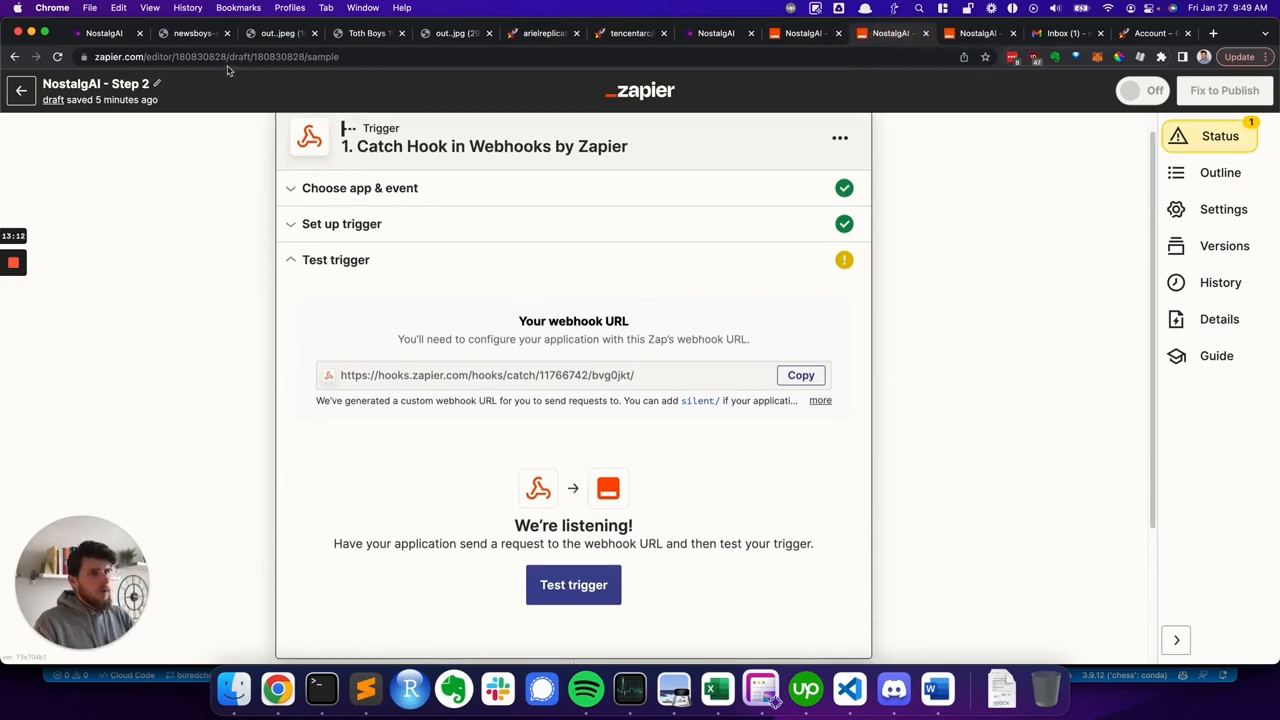
{"action": "left_click", "coordinate": [805, 376]}
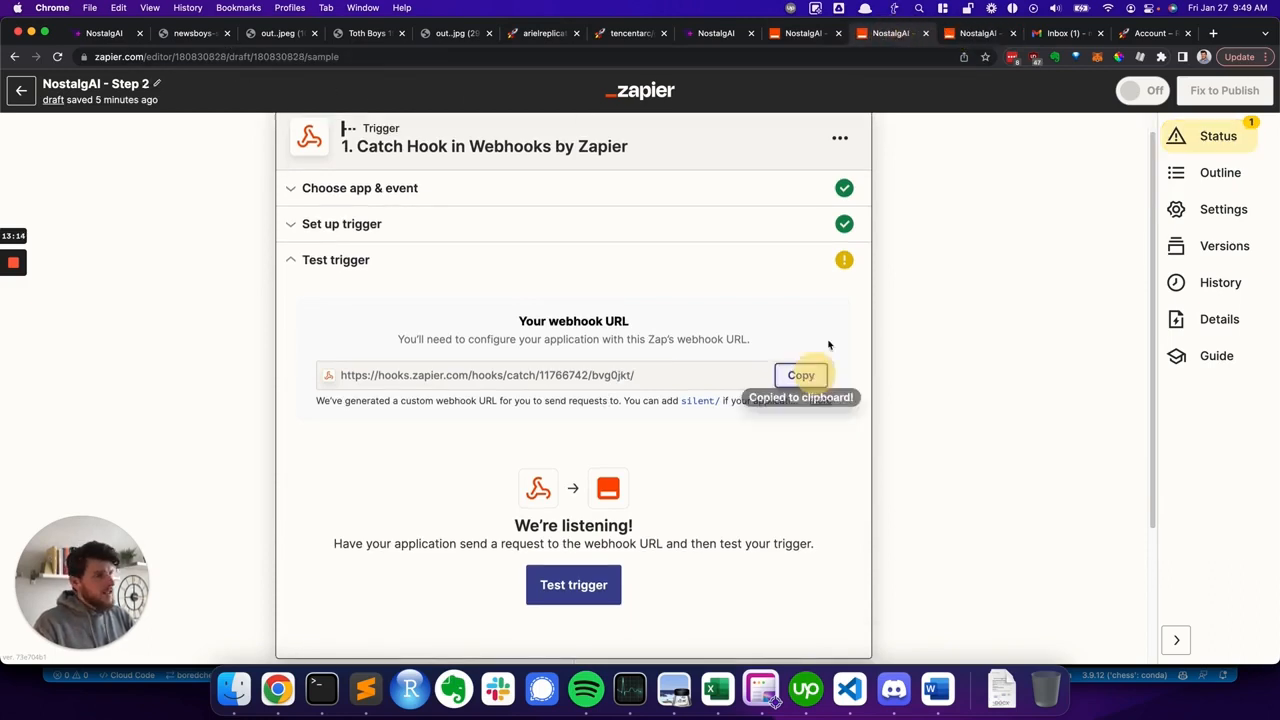
- Replace the webhook_completed URL in the Step 1 Data body with the copied Step 2 webhook URL, removing the extra slash
{"action": "left_click", "coordinate": [803, 33]}
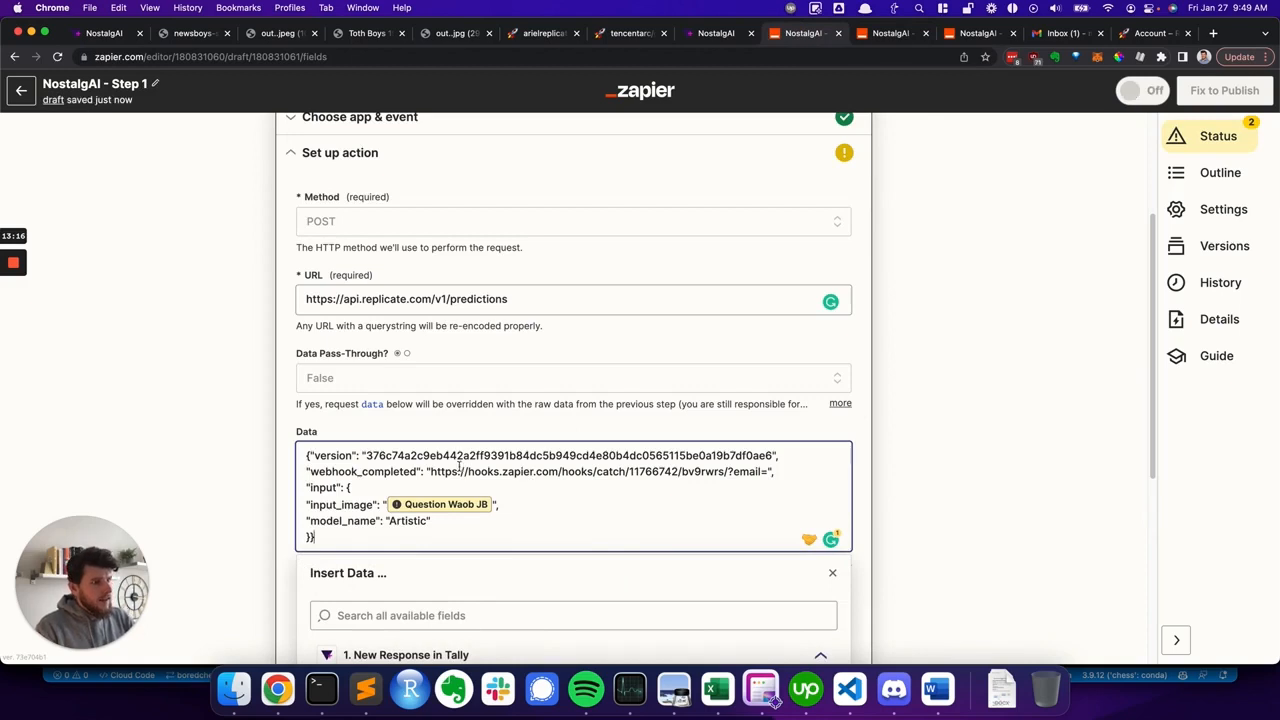
{"action": "left_click", "coordinate": [431, 470]}
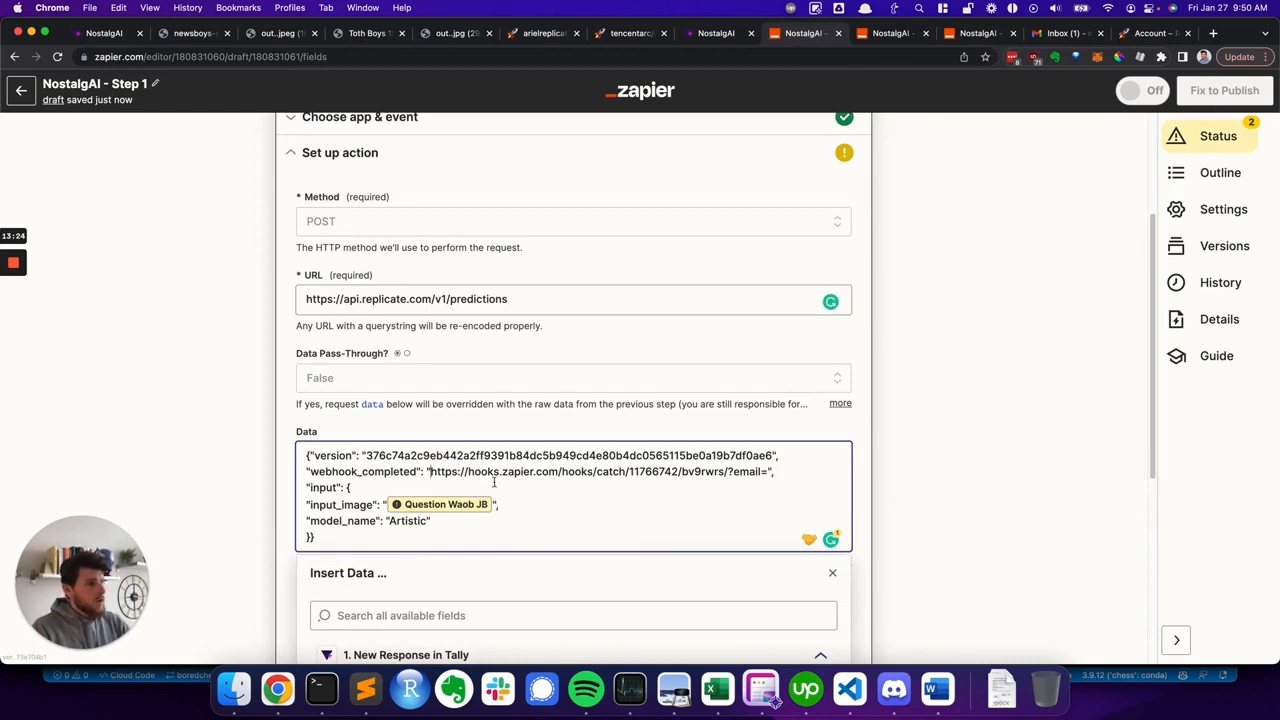
{"action": "left_click", "coordinate": [722, 471], "text": "shift"}
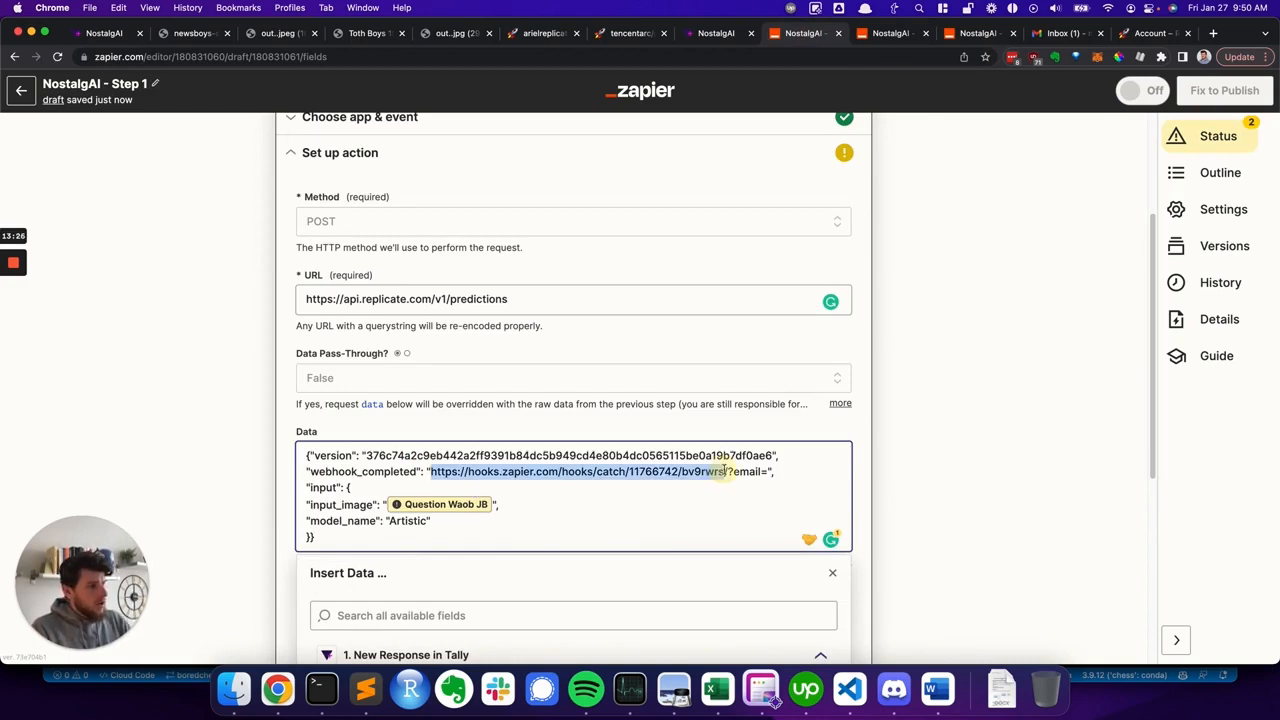
{"action": "key", "text": "super+v"}
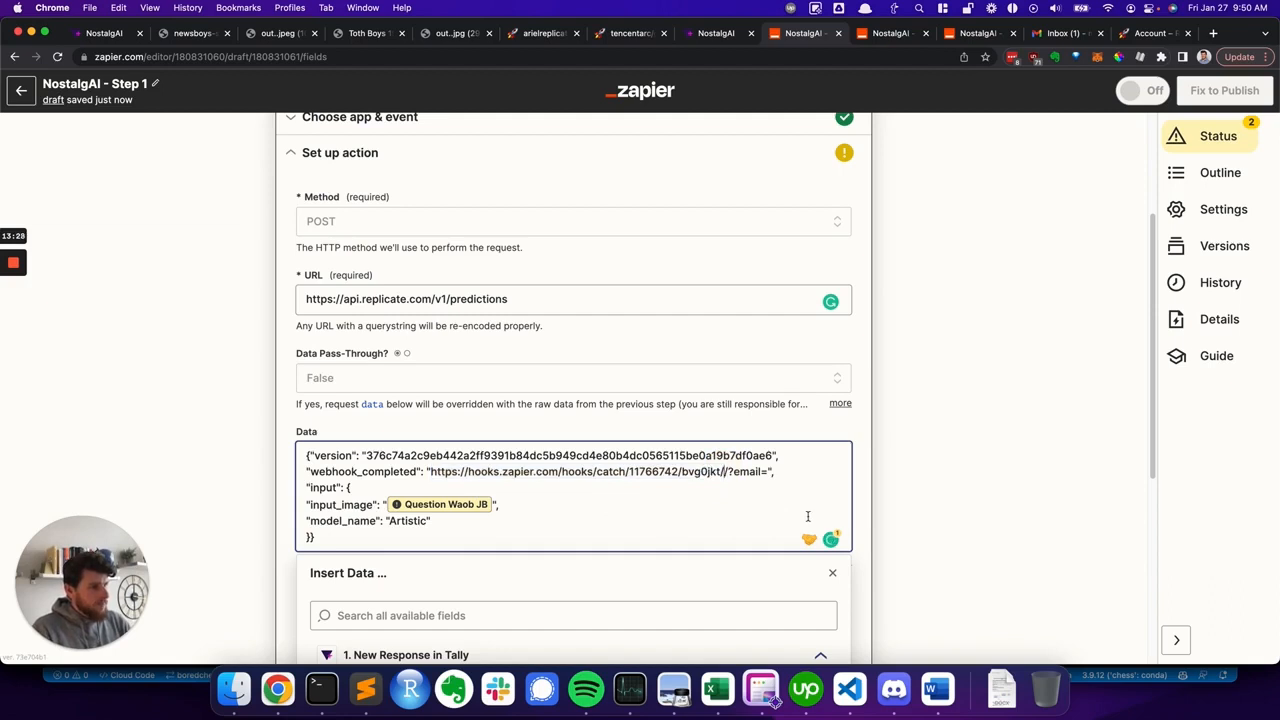
{"action": "key", "text": "BackSpace"}
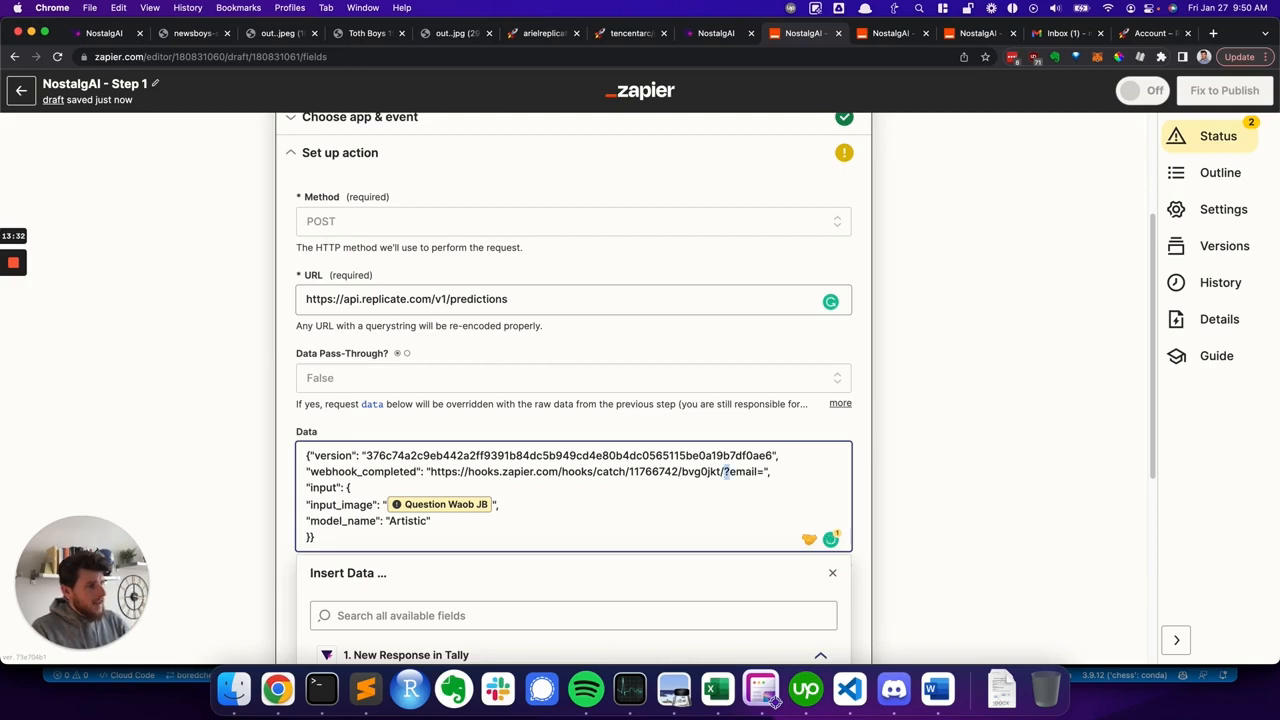
- Insert the Tally Email field after ?email= in the webhook_completed URL
{"action": "key", "text": "shift+Right"}
{"action": "key", "text": "shift+Right"}
{"action": "key", "text": "shift+Right"}
{"action": "key", "text": "shift+Right"}
{"action": "key", "text": "shift+Right"}
{"action": "key", "text": "shift+Right"}
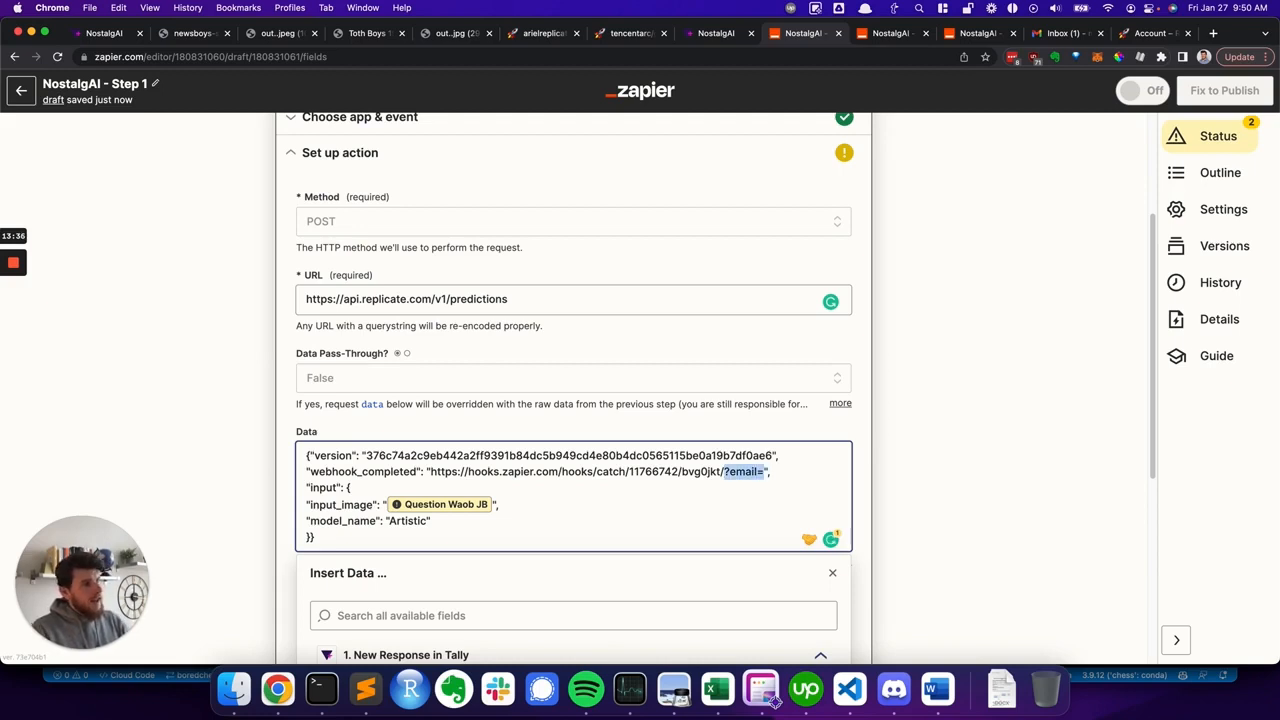
{"action": "key", "text": "Left"}
{"action": "key", "text": "shift+Right"}
{"action": "key", "text": "shift+Right"}
{"action": "key", "text": "shift+Right"}
{"action": "key", "text": "shift+Right"}
{"action": "key", "text": "shift+Right"}
{"action": "key", "text": "shift+Right"}
{"action": "key", "text": "shift+Right"}
{"action": "key", "text": "shift+Right"}
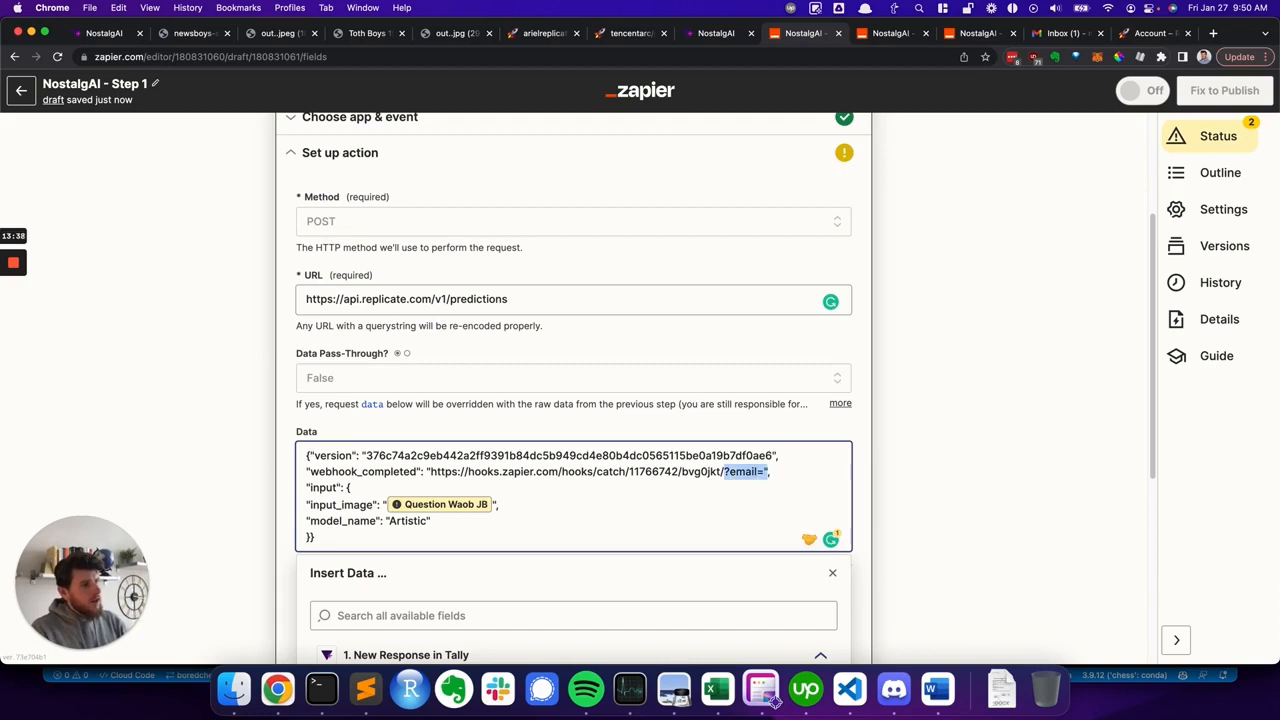
{"action": "key", "text": "Right"}
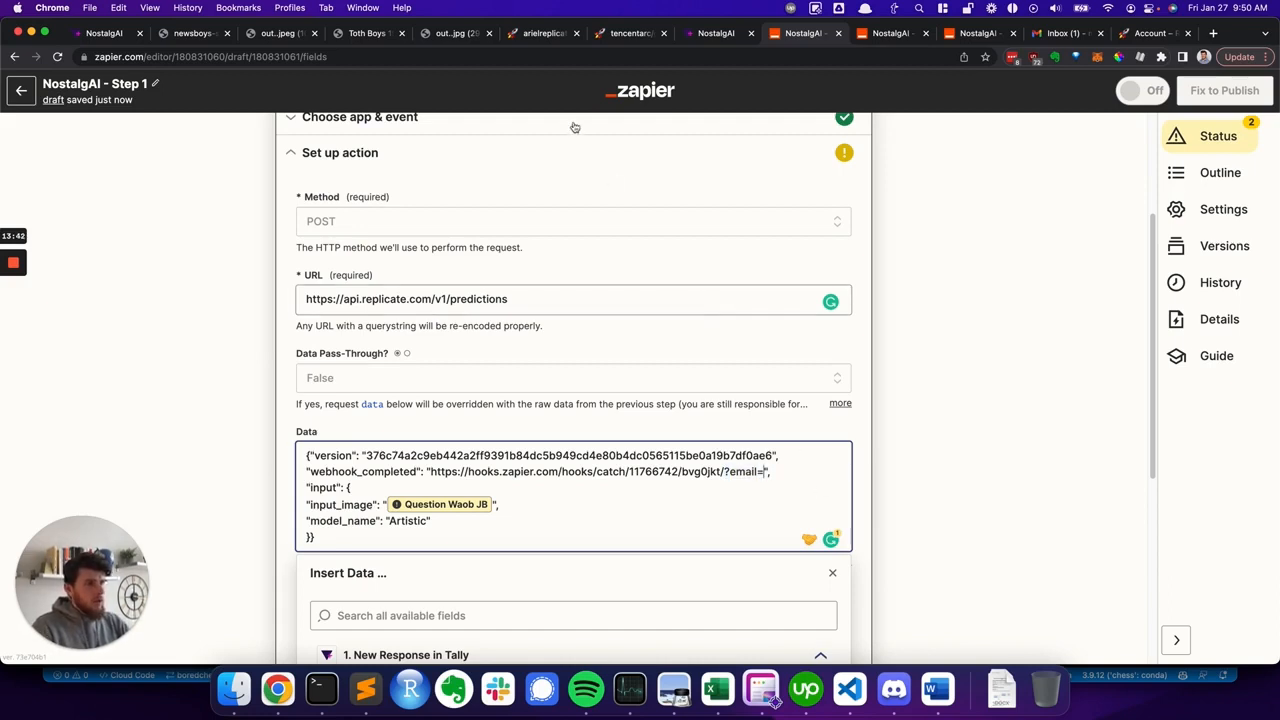
{"action": "scroll", "coordinate": [470, 290], "scroll_direction": "up", "scroll_amount": 3}
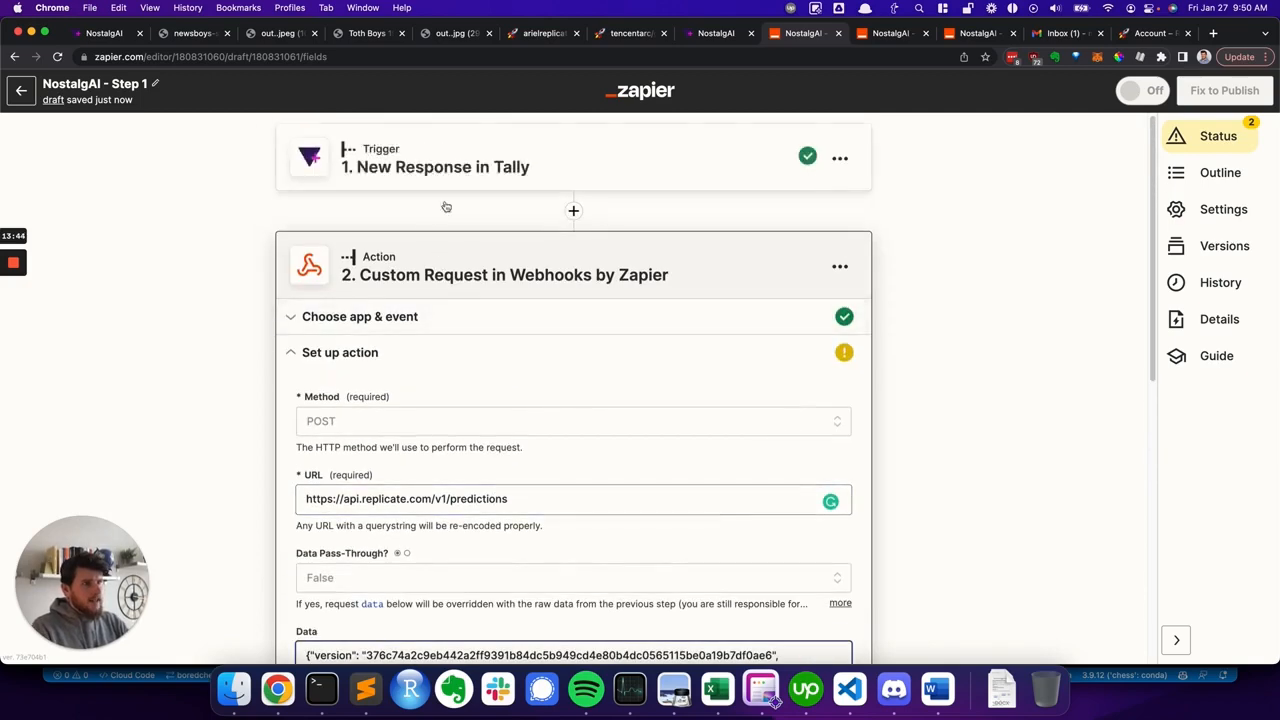
{"action": "scroll", "coordinate": [590, 403], "scroll_direction": "down", "scroll_amount": 3}
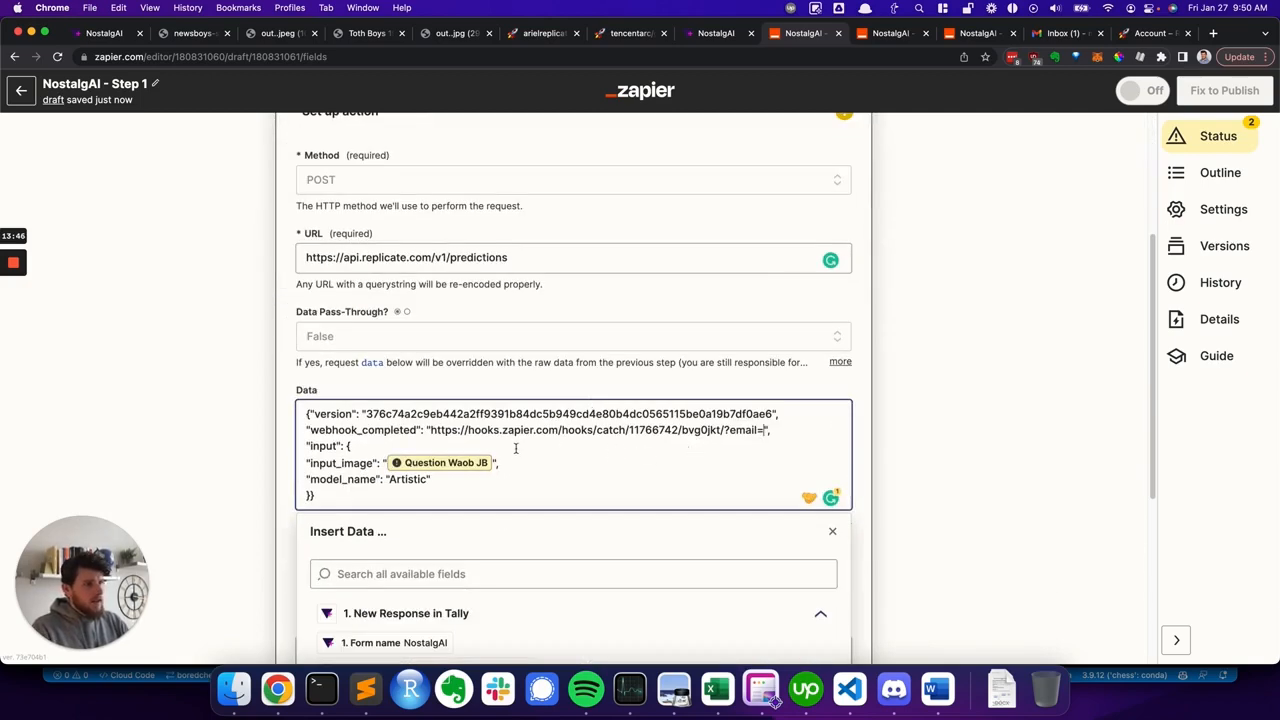
{"action": "scroll", "coordinate": [499, 503], "scroll_direction": "down", "scroll_amount": 1}
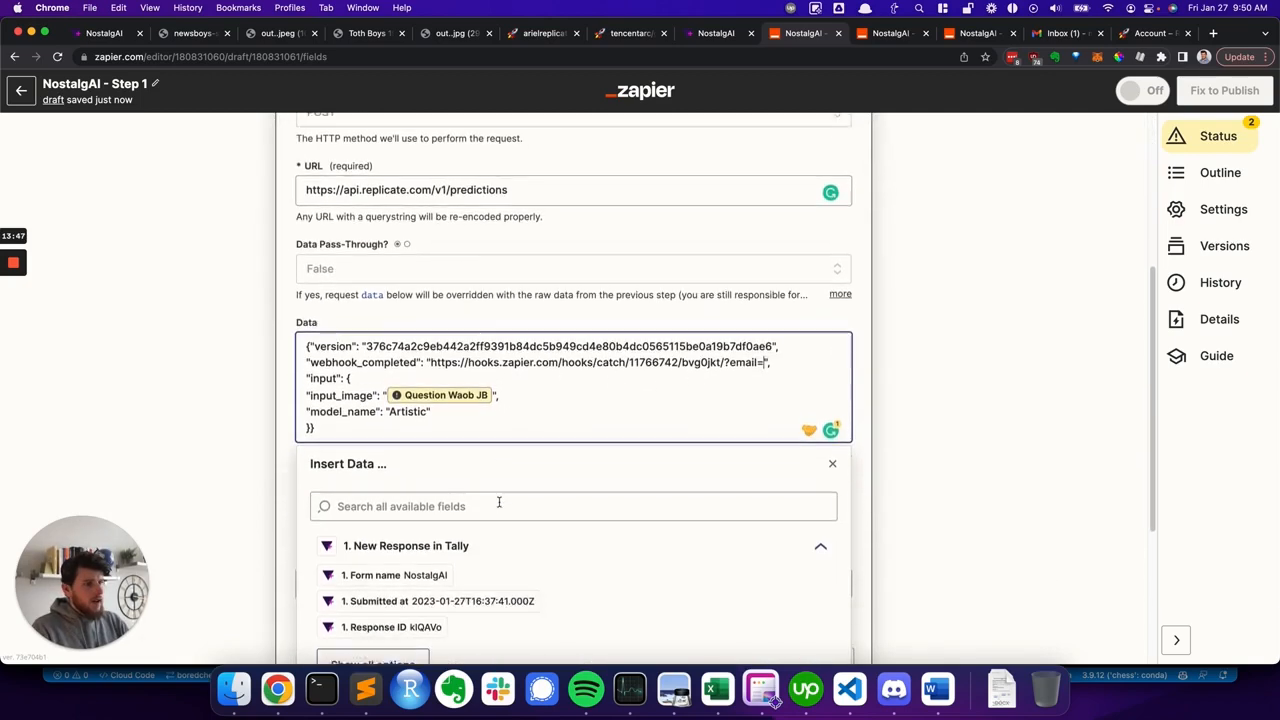
{"action": "left_click", "coordinate": [372, 656]}
{"action": "scroll", "coordinate": [420, 551], "scroll_direction": "down", "scroll_amount": 3}
{"action": "left_click", "coordinate": [417, 511]}
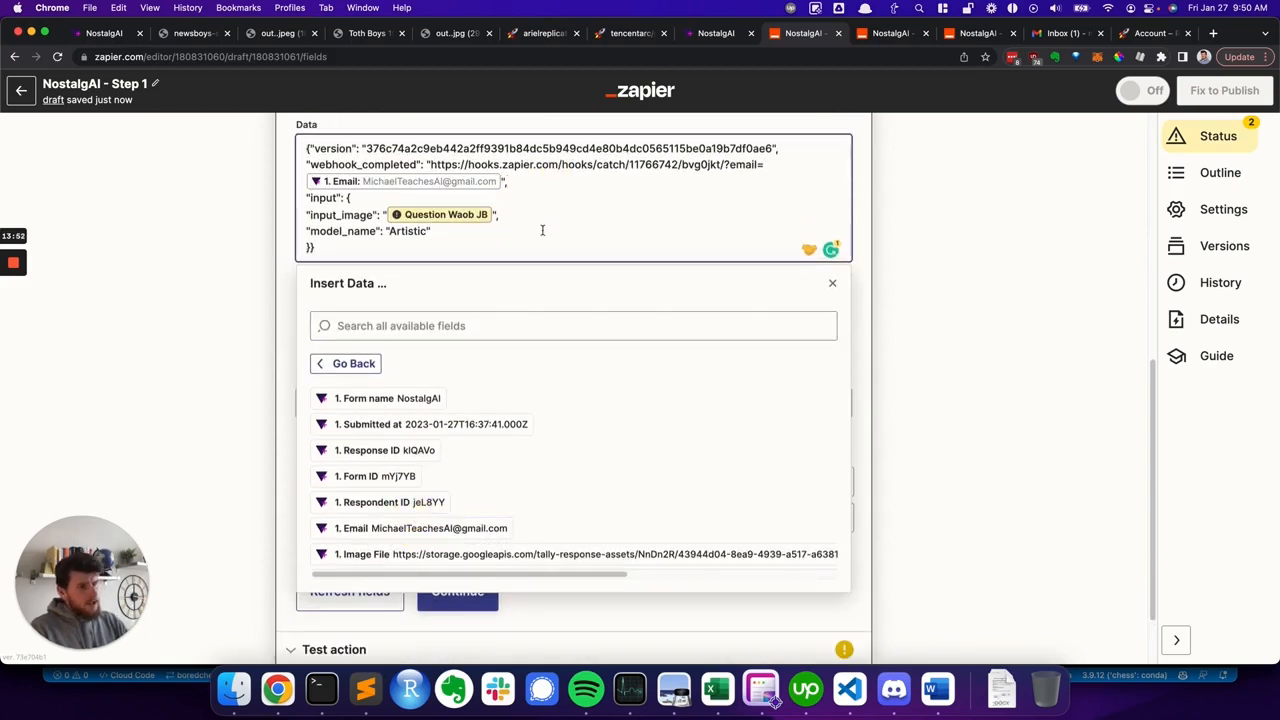
- Examine the webhook_completed URL and inserted email field in the Data body
{"action": "scroll", "coordinate": [555, 219], "scroll_direction": "up", "scroll_amount": 1}
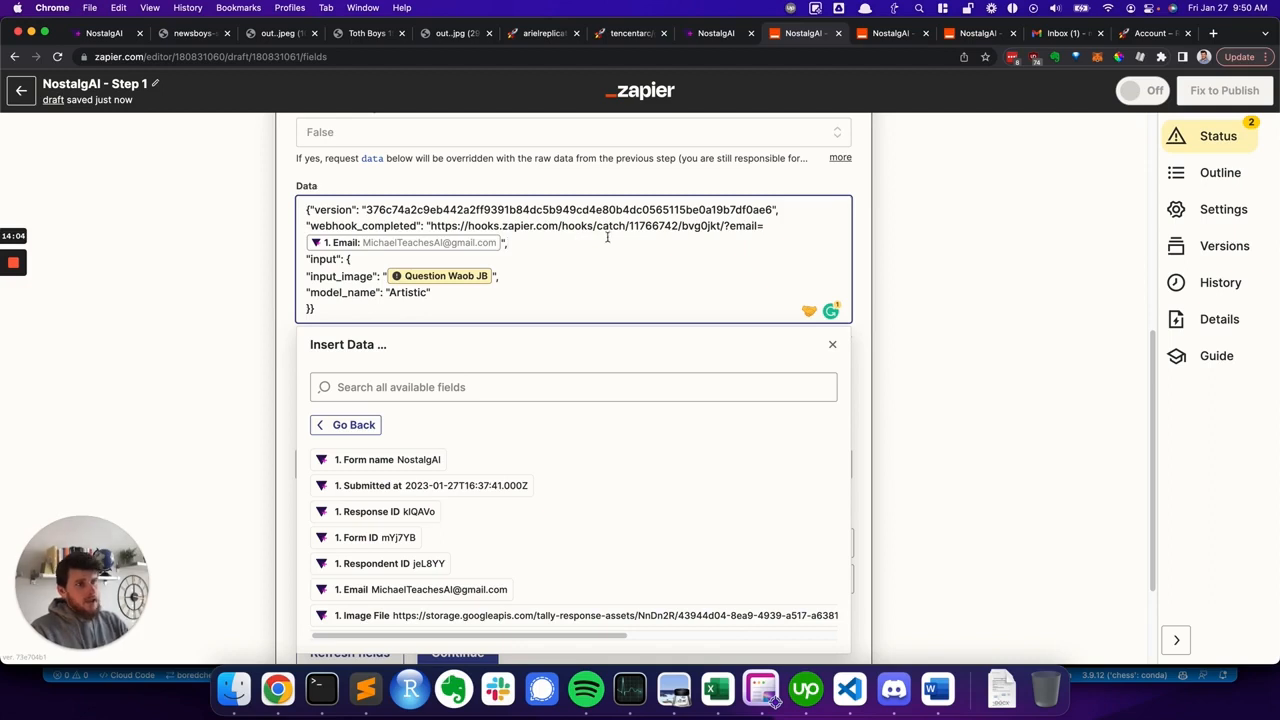
{"action": "left_click", "coordinate": [549, 224]}
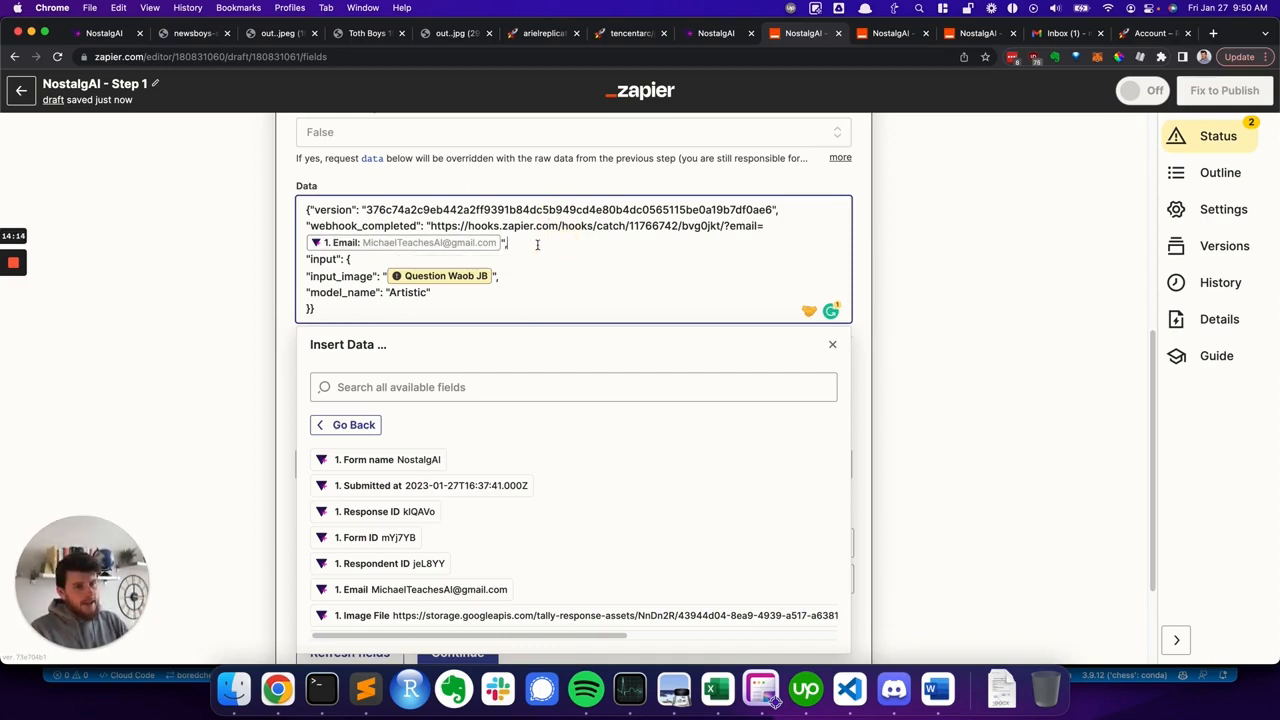
{"action": "left_click", "coordinate": [537, 244]}
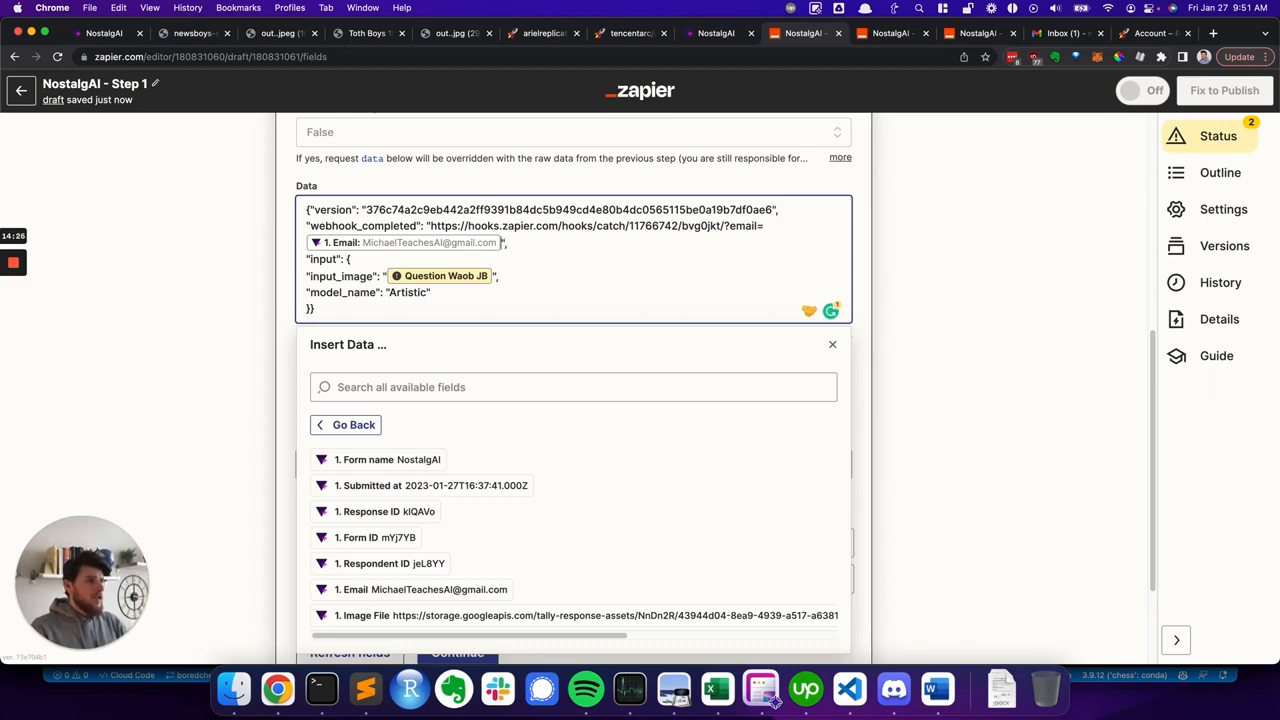
{"action": "key", "text": "shift+Up"}
{"action": "key", "text": "shift+Left"}
{"action": "key", "text": "shift+Left"}
{"action": "key", "text": "shift+Left"}
{"action": "key", "text": "shift+Left"}
{"action": "key", "text": "shift+Left"}
{"action": "key", "text": "shift+Left"}
{"action": "key", "text": "shift+Left"}
{"action": "key", "text": "shift+Left"}
{"action": "key", "text": "shift+Left"}
{"action": "key", "text": "shift+Left"}
{"action": "key", "text": "shift+Left"}
{"action": "key", "text": "shift+Left"}
{"action": "key", "text": "shift+Left"}
{"action": "key", "text": "shift+Left"}
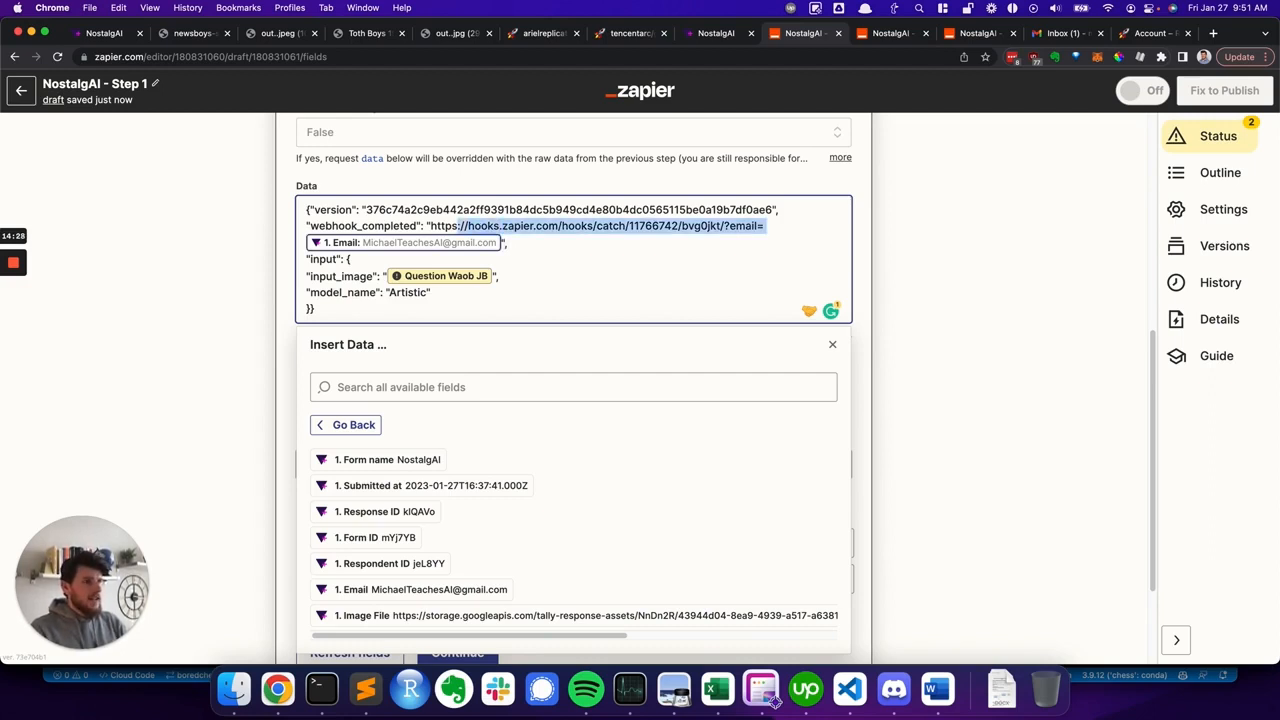
{"action": "key", "text": "Right"}
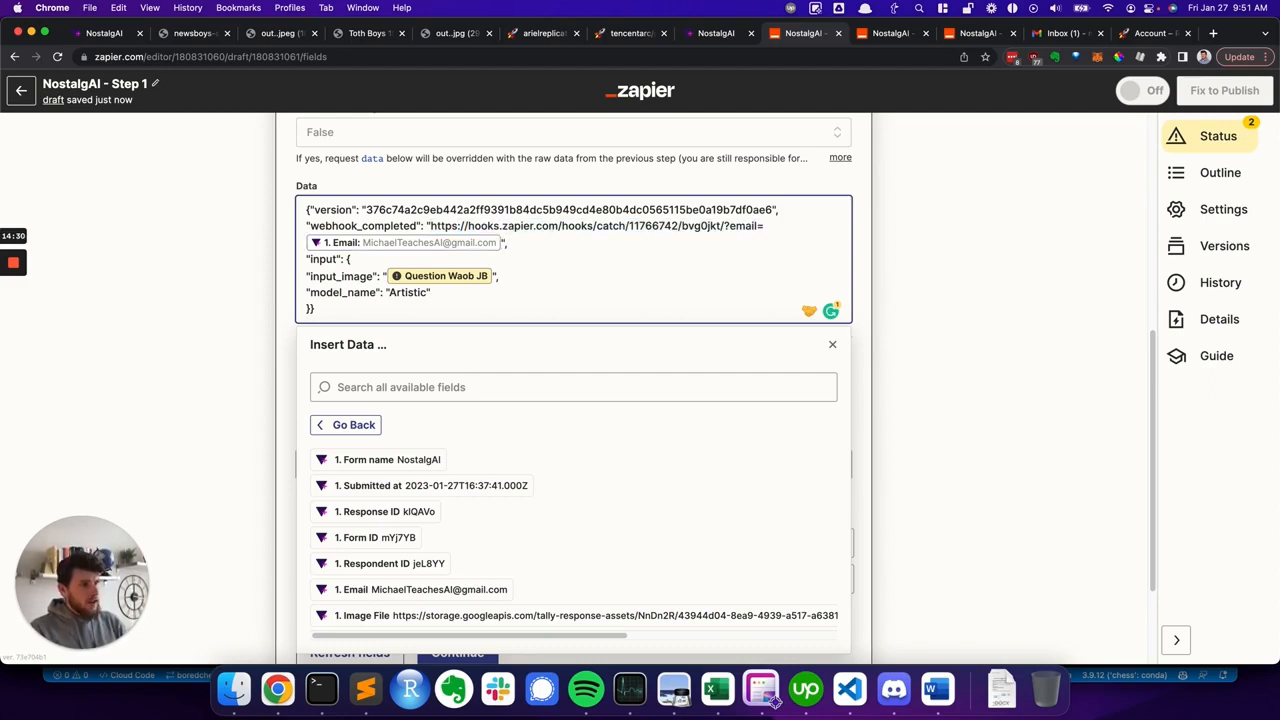
{"action": "key", "text": "shift+Up"}
{"action": "key", "text": "shift+Left"}
{"action": "key", "text": "shift+Left"}
{"action": "key", "text": "shift+Left"}
{"action": "key", "text": "shift+Left"}
{"action": "key", "text": "shift+Left"}
{"action": "key", "text": "shift+Left"}
{"action": "key", "text": "shift+Left"}
{"action": "key", "text": "shift+Left"}
{"action": "key", "text": "shift+Left"}
{"action": "key", "text": "shift+Left"}
{"action": "key", "text": "shift+Left"}
{"action": "key", "text": "shift+Left"}
{"action": "key", "text": "shift+Left"}
{"action": "key", "text": "shift+Left"}
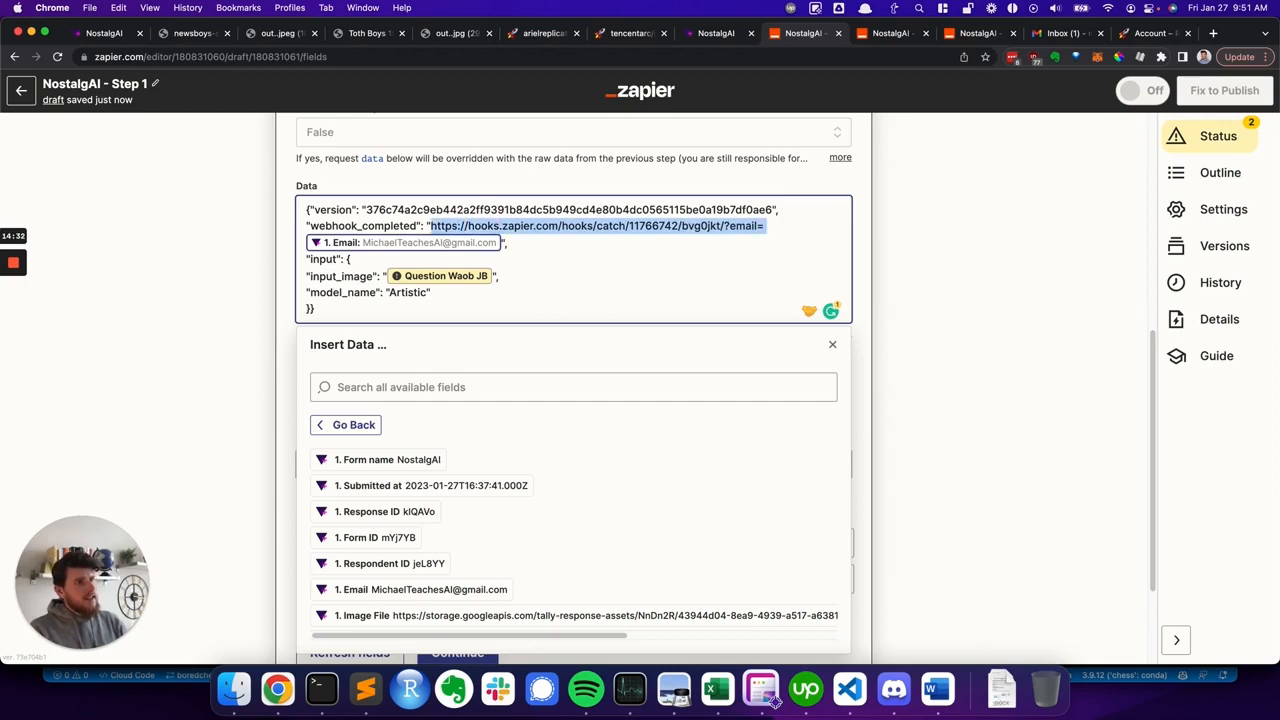
{"action": "key", "text": "Right"}
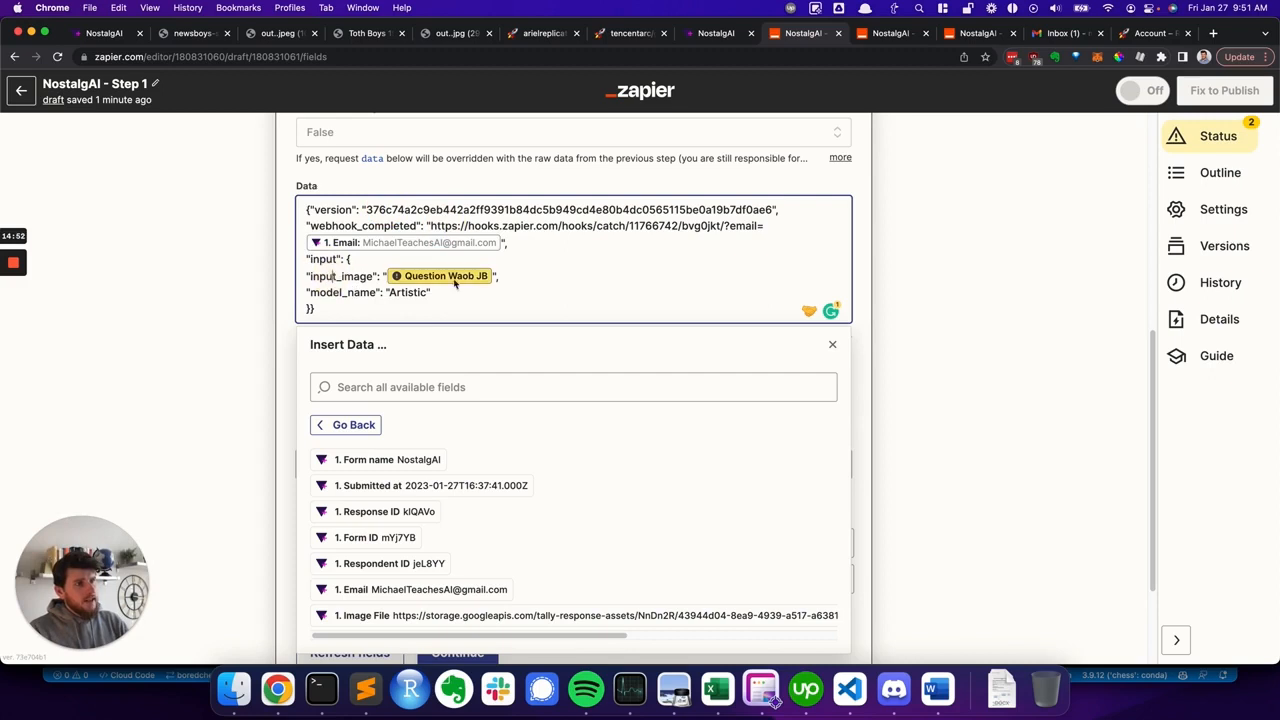
- Replace the input_image placeholder in the Data body with the Tally Image File field
{"action": "key", "text": "BackSpace"}
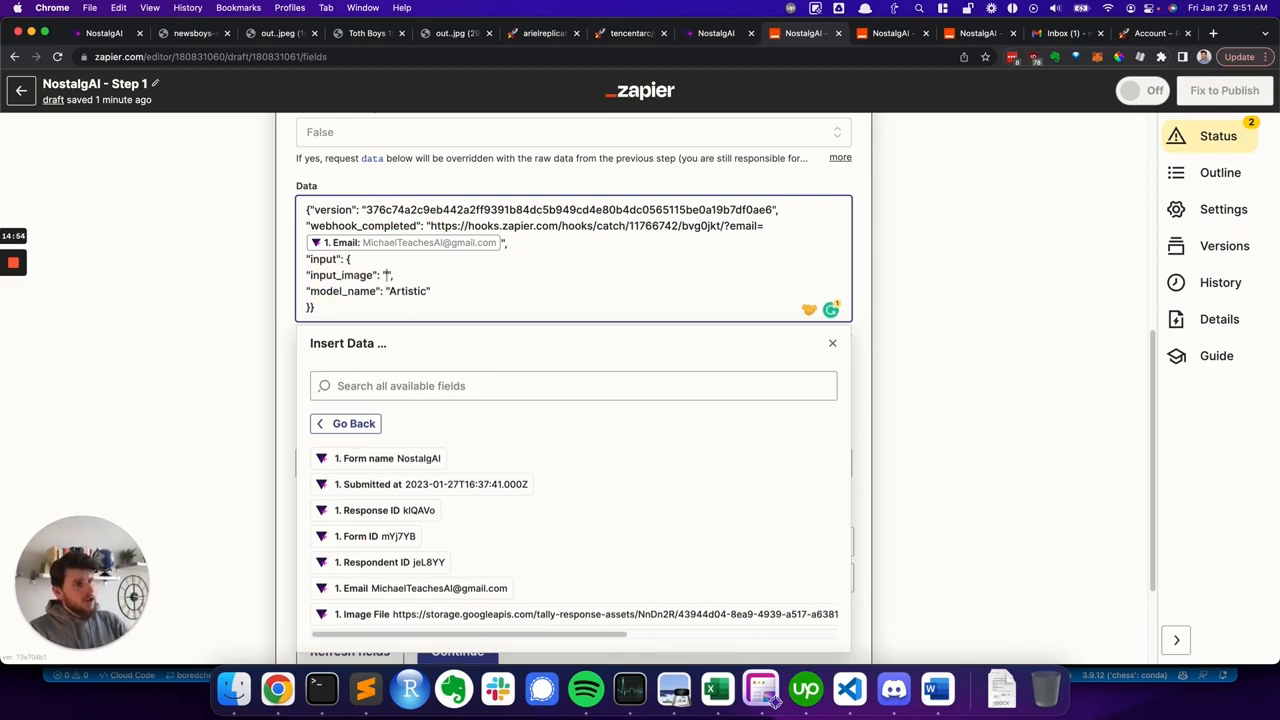
{"action": "left_click", "coordinate": [409, 614]}
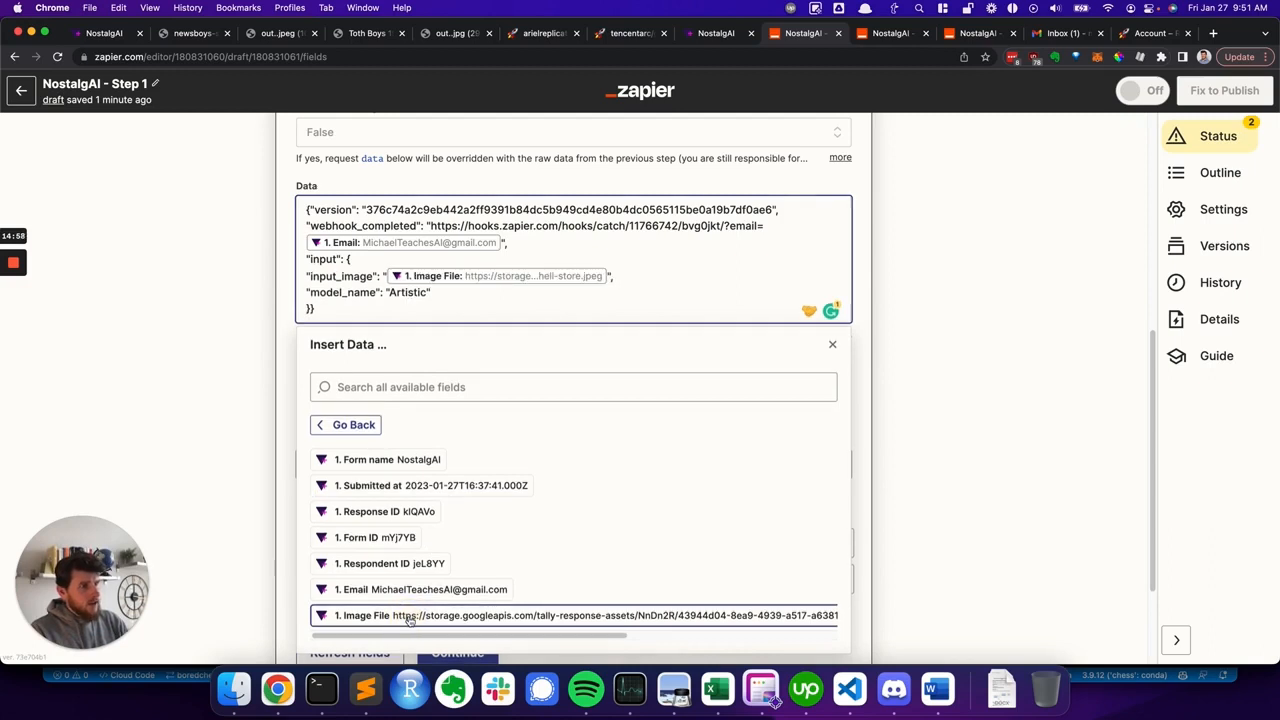
{"action": "double_click", "coordinate": [402, 295]}
{"action": "left_click", "coordinate": [434, 296]}
- Review the model_name options on the deoldify_image demo page in Replicate
{"action": "left_click", "coordinate": [543, 33]}
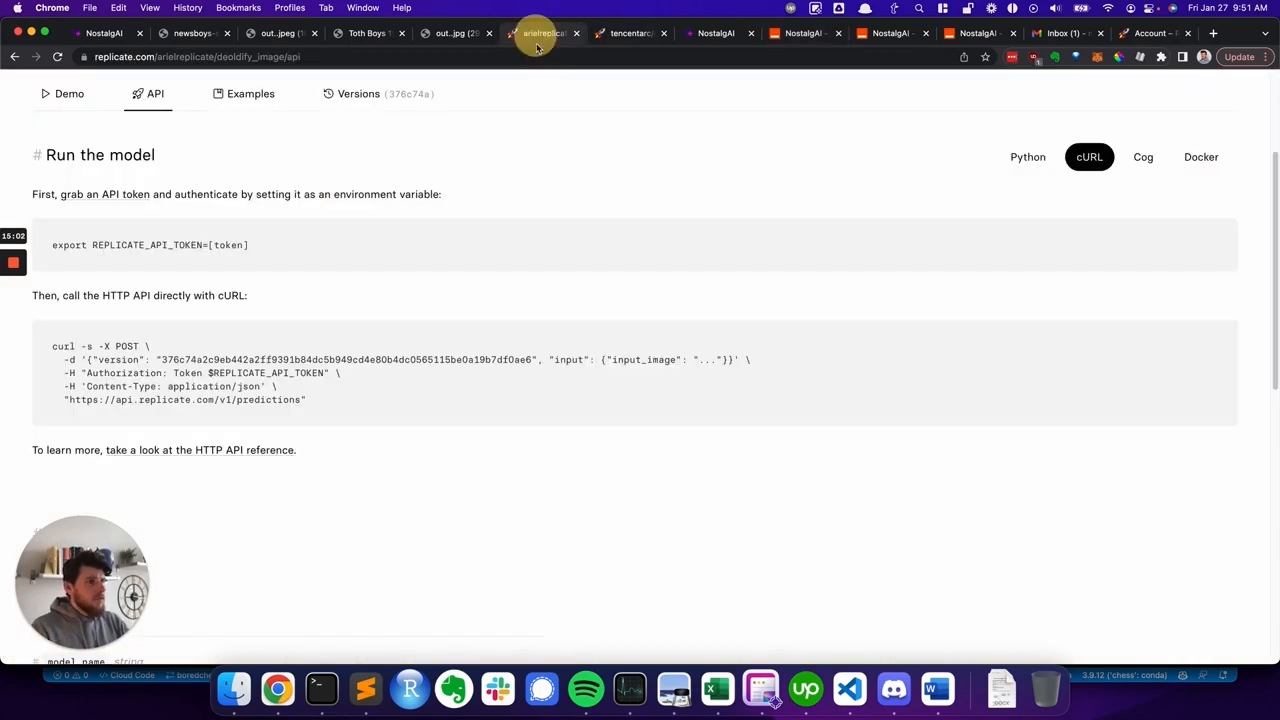
{"action": "scroll", "coordinate": [210, 343], "scroll_direction": "up", "scroll_amount": 3}
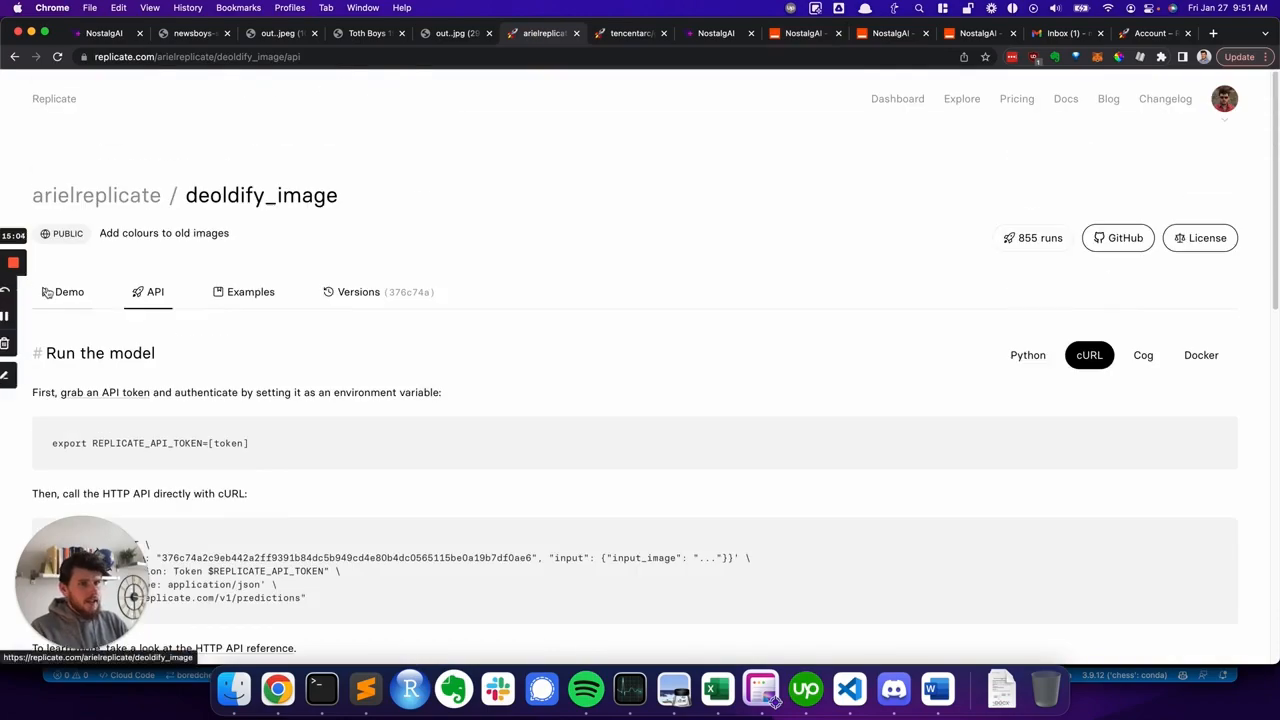
{"action": "left_click", "coordinate": [49, 291]}
{"action": "scroll", "coordinate": [223, 380], "scroll_direction": "down", "scroll_amount": 10}
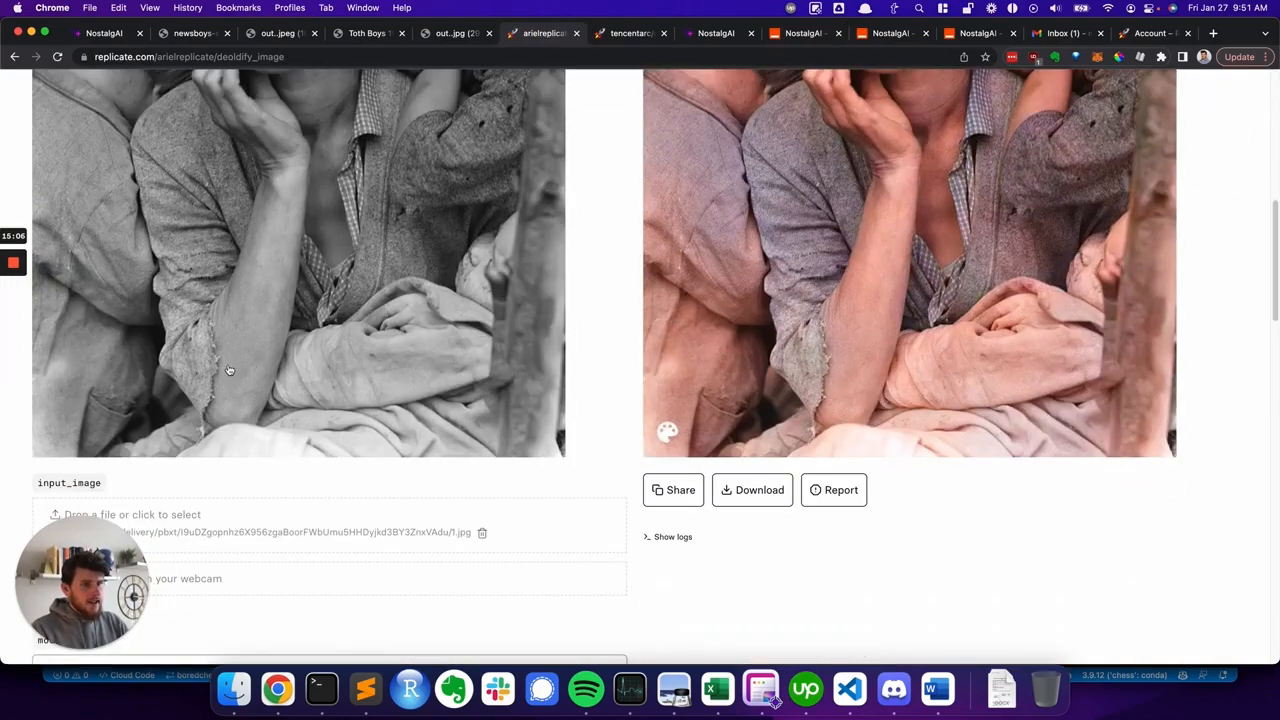
{"action": "left_click", "coordinate": [103, 220]}
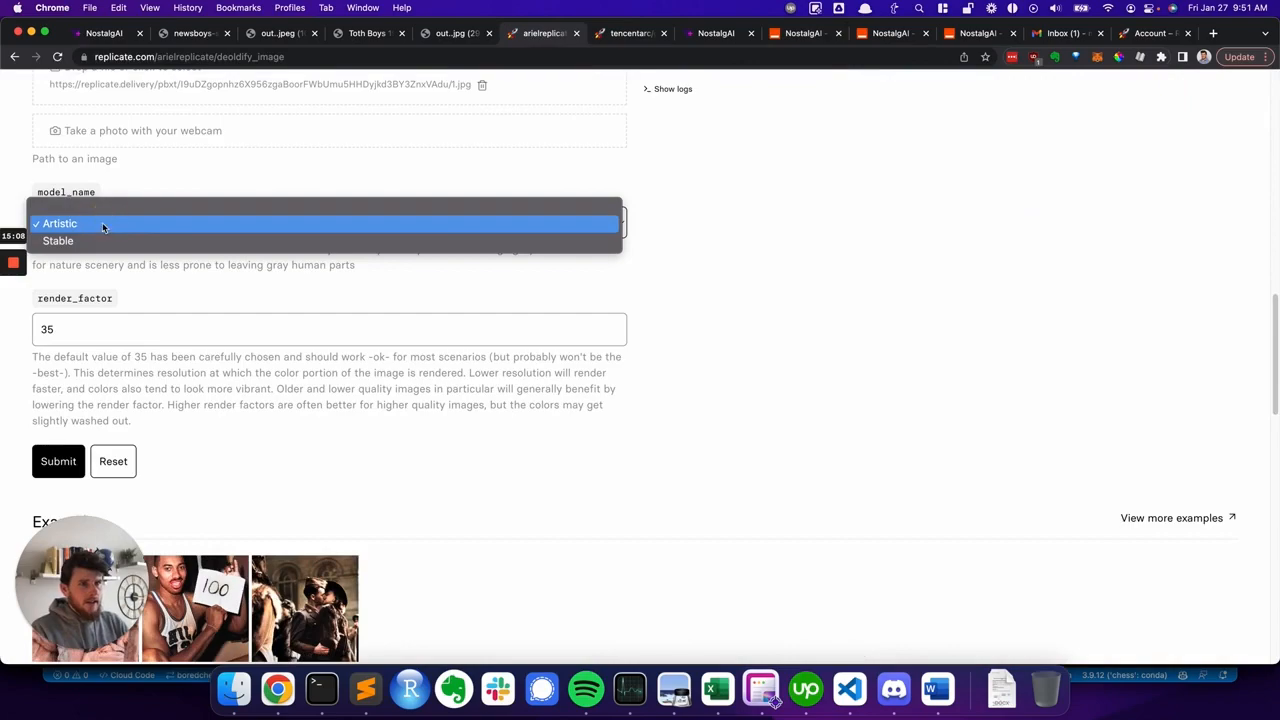
{"action": "left_click", "coordinate": [690, 236]}
{"action": "scroll", "coordinate": [703, 330], "scroll_direction": "up", "scroll_amount": 2}
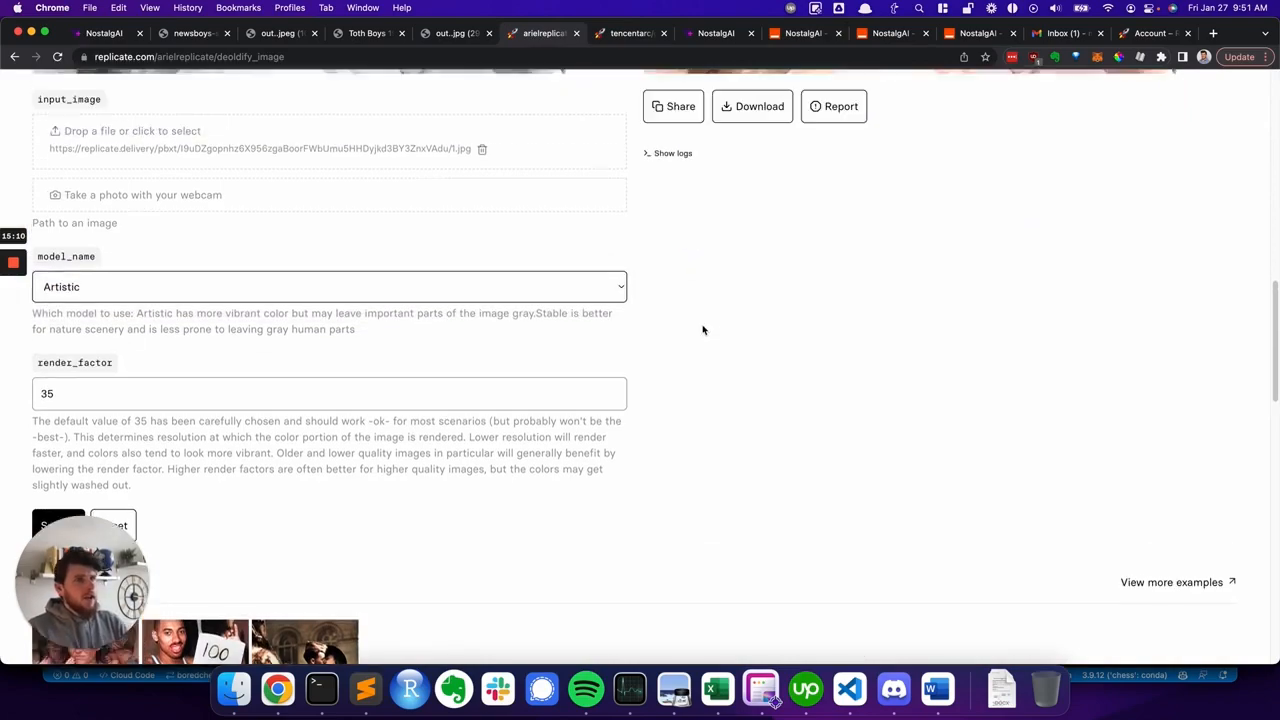
{"action": "scroll", "coordinate": [703, 330], "scroll_direction": "up", "scroll_amount": 15}
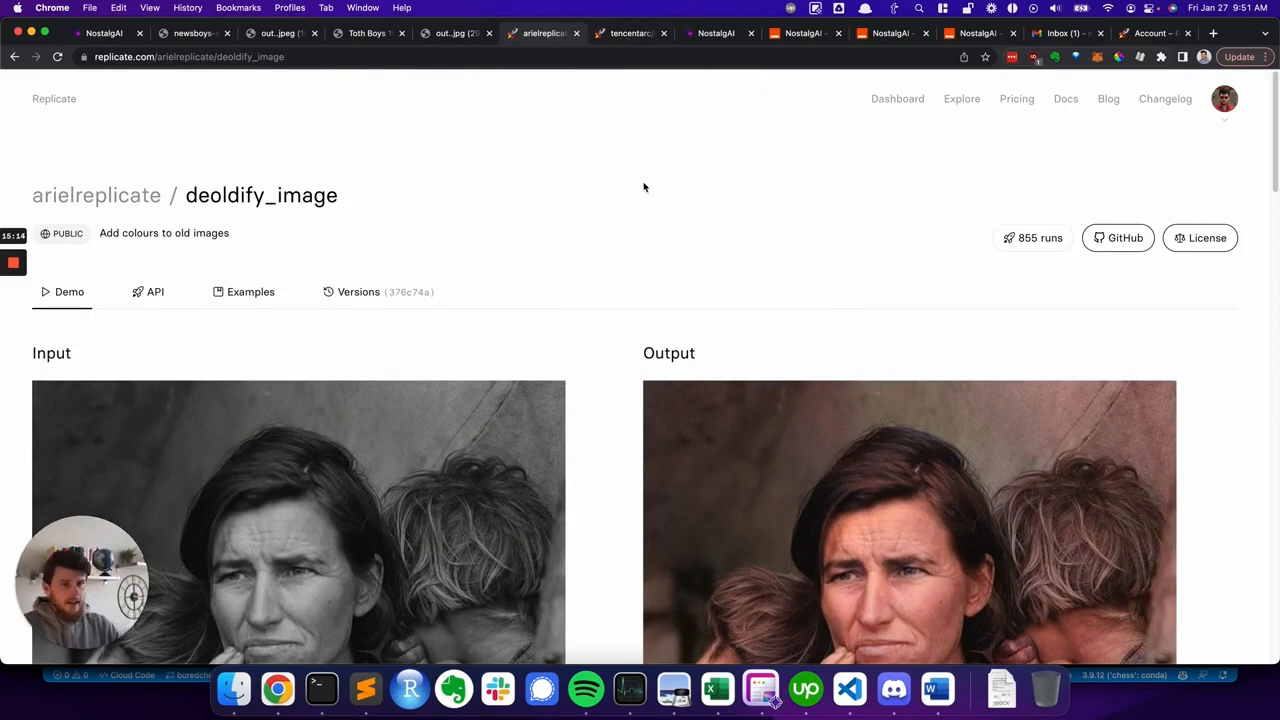
{"action": "scroll", "coordinate": [637, 182], "scroll_direction": "down", "scroll_amount": 15}
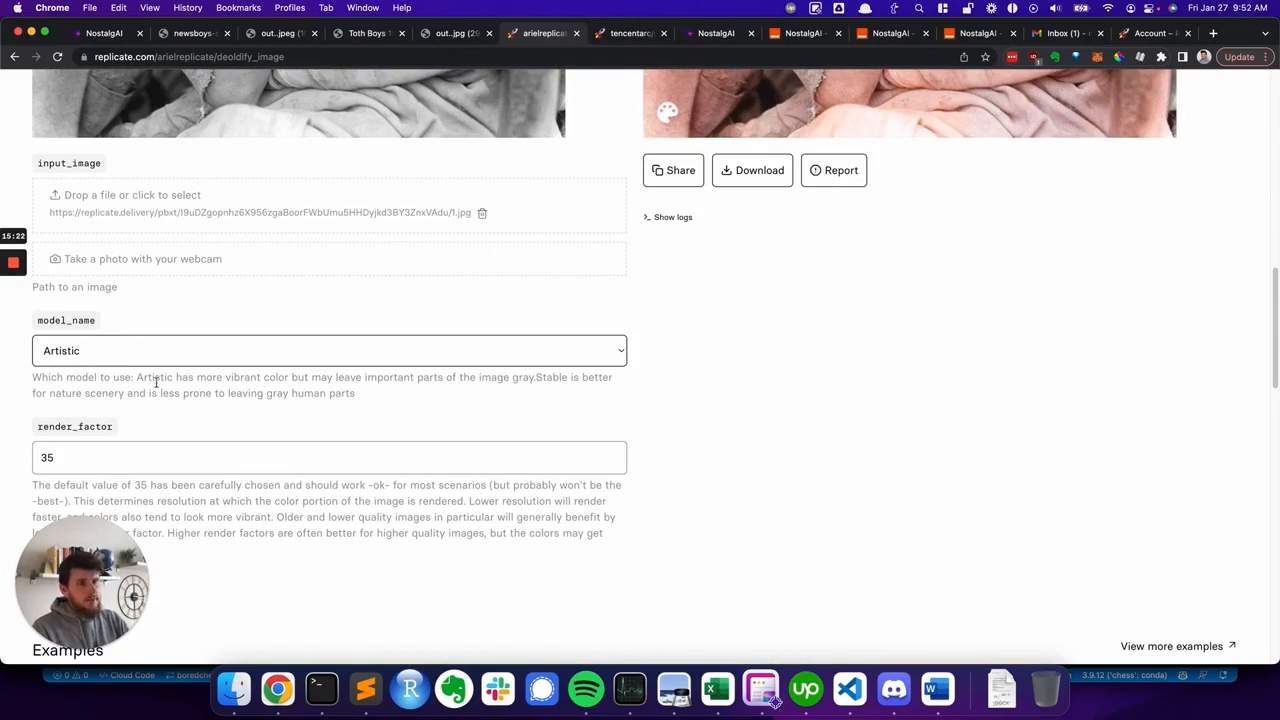
- Compare the model_name description on the Replicate demo page with the model_name value in the Step 1 Zap's Data body
{"action": "left_click_drag", "start_coordinate": [121, 393], "coordinate": [289, 403]}
{"action": "left_click", "coordinate": [306, 395]}
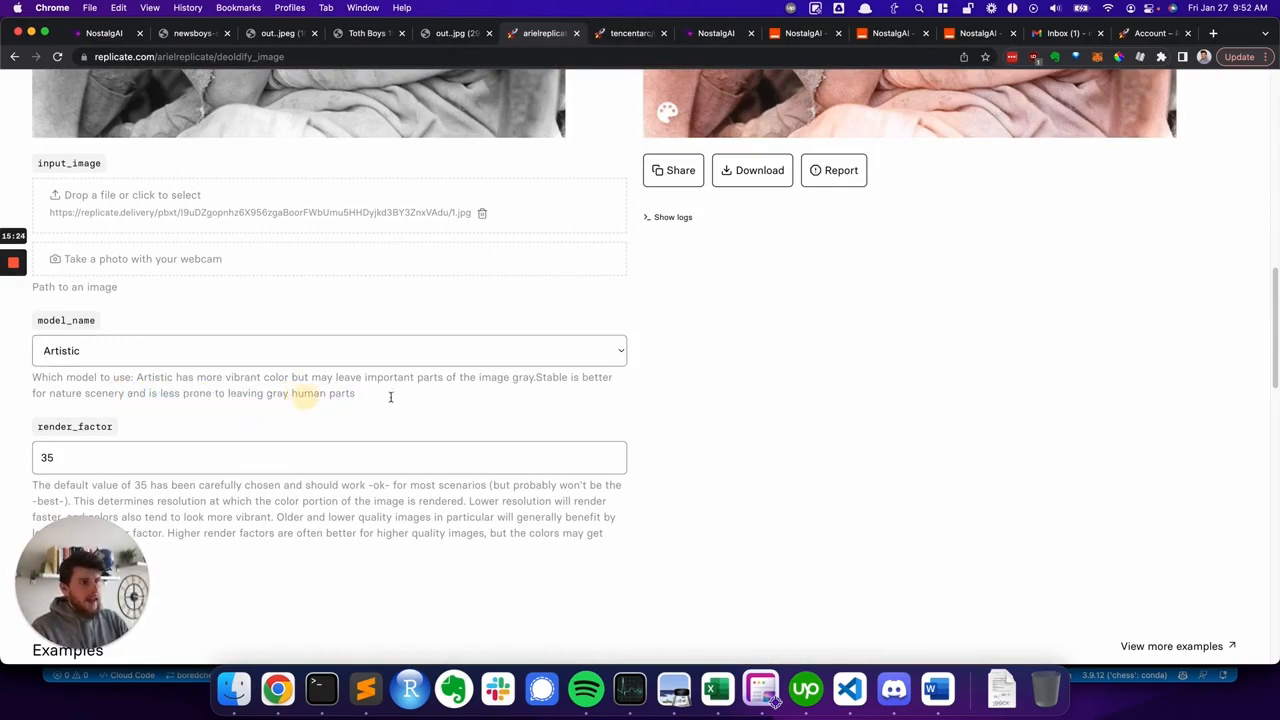
{"action": "scroll", "coordinate": [432, 401], "scroll_direction": "up", "scroll_amount": 5}
{"action": "scroll", "coordinate": [432, 401], "scroll_direction": "up", "scroll_amount": 3}
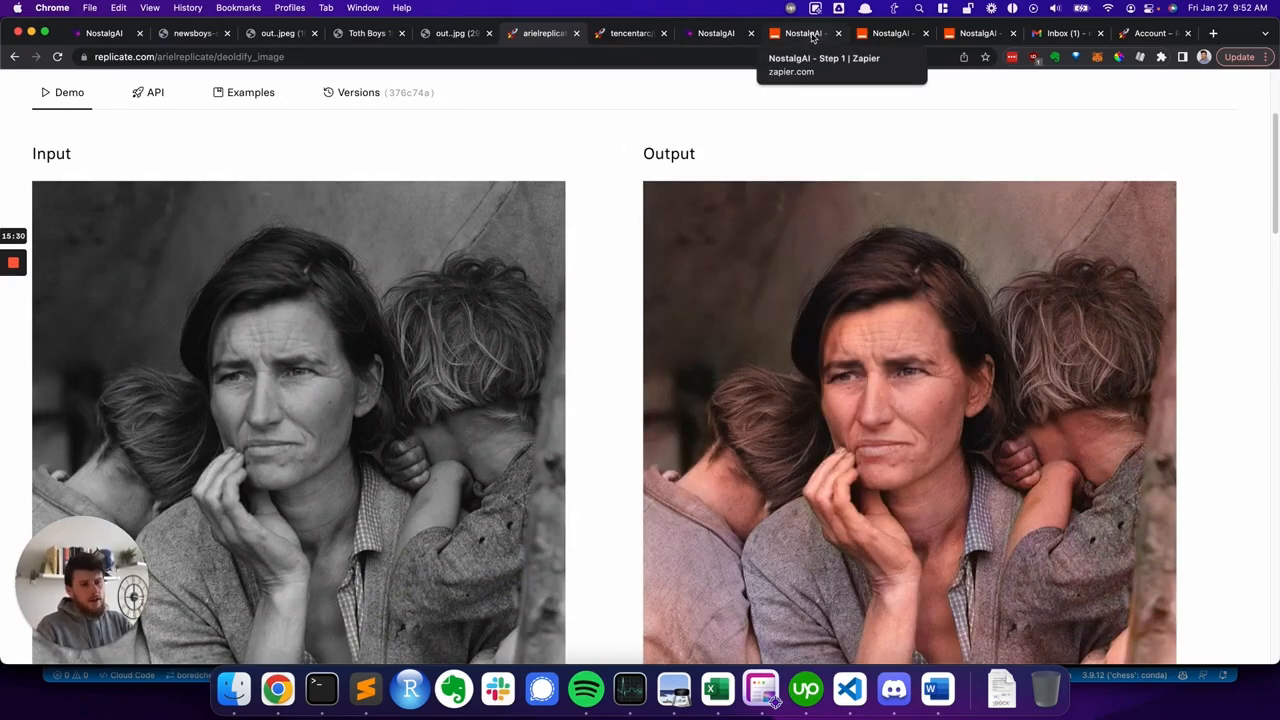
{"action": "left_click", "coordinate": [812, 37]}
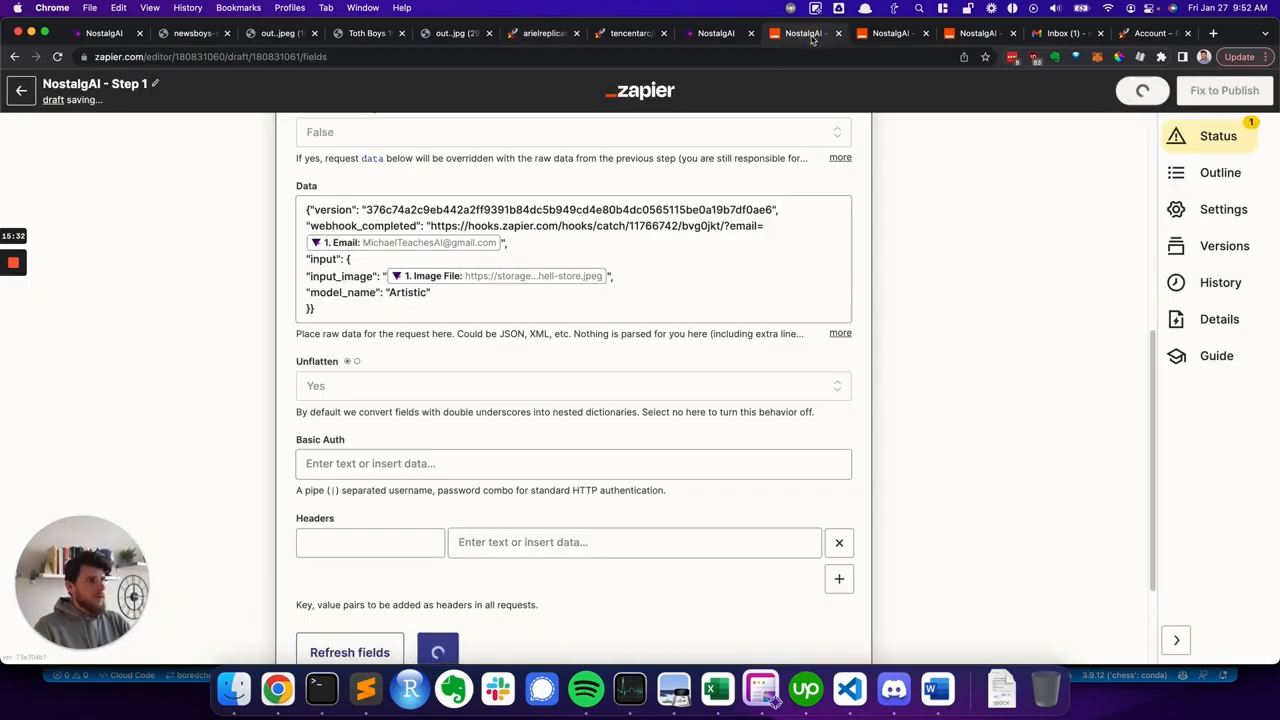
{"action": "left_click", "coordinate": [430, 292]}
{"action": "left_click", "coordinate": [287, 294]}
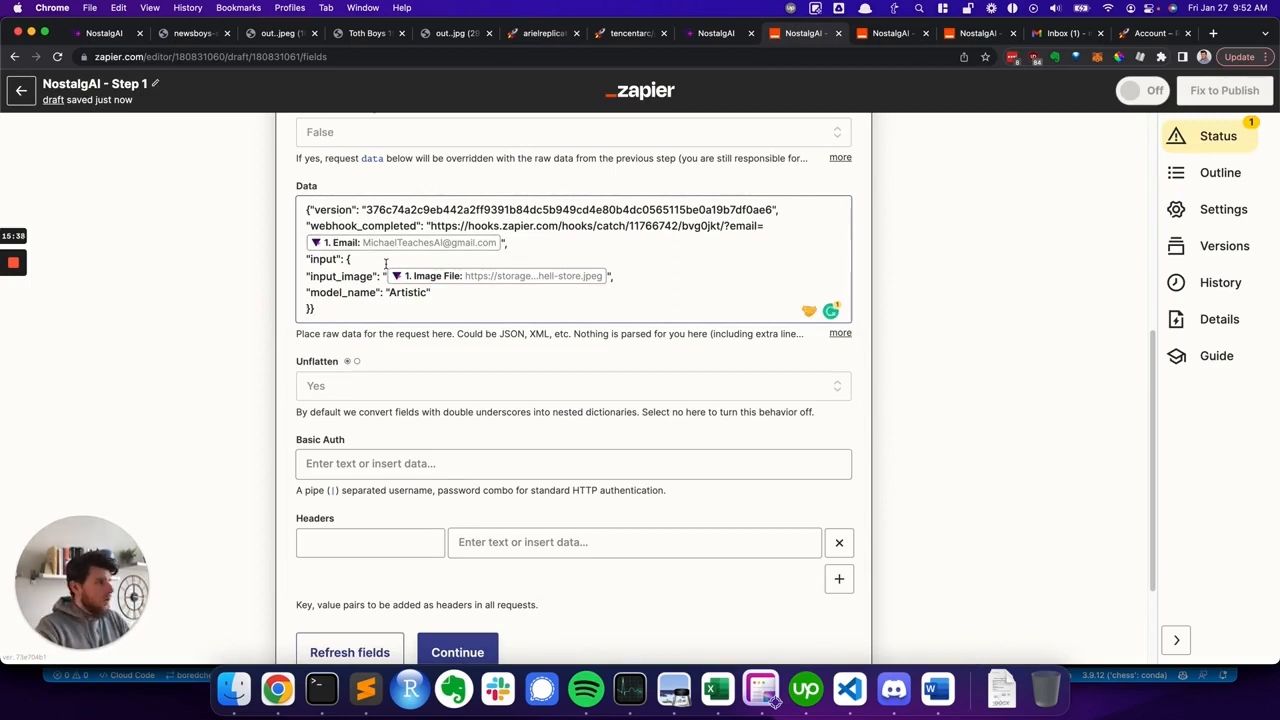
{"action": "scroll", "coordinate": [370, 330], "scroll_direction": "down", "scroll_amount": 3}
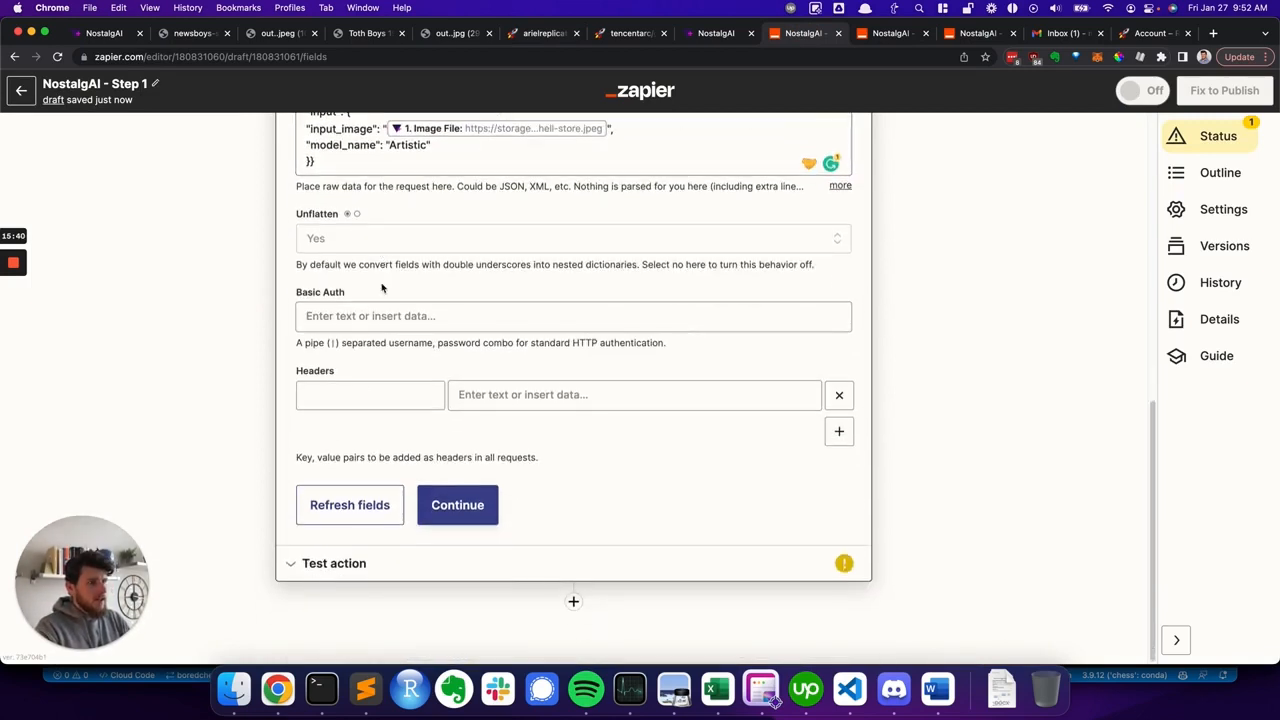
{"action": "left_click", "coordinate": [775, 702]}
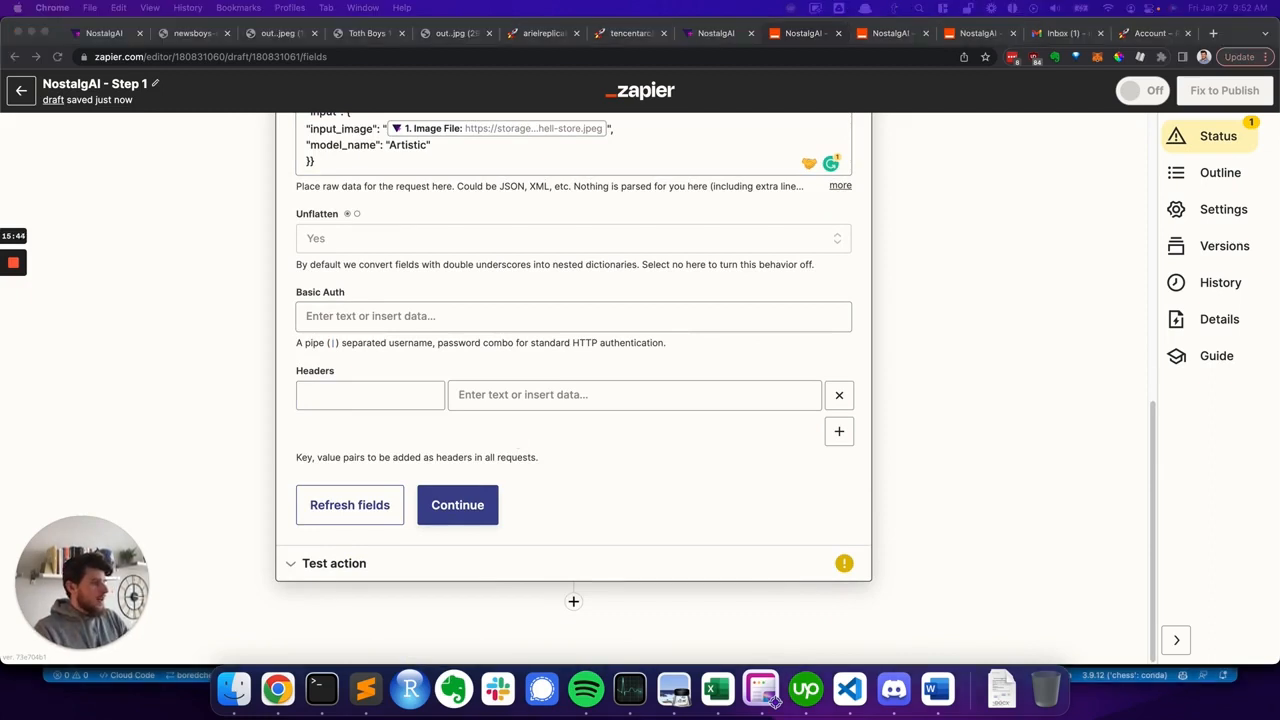
- Add a request header with the key Authorization in the Step 1 webhook action
{"action": "left_click", "coordinate": [324, 397]}
{"action": "type", "text": "Authorization"}
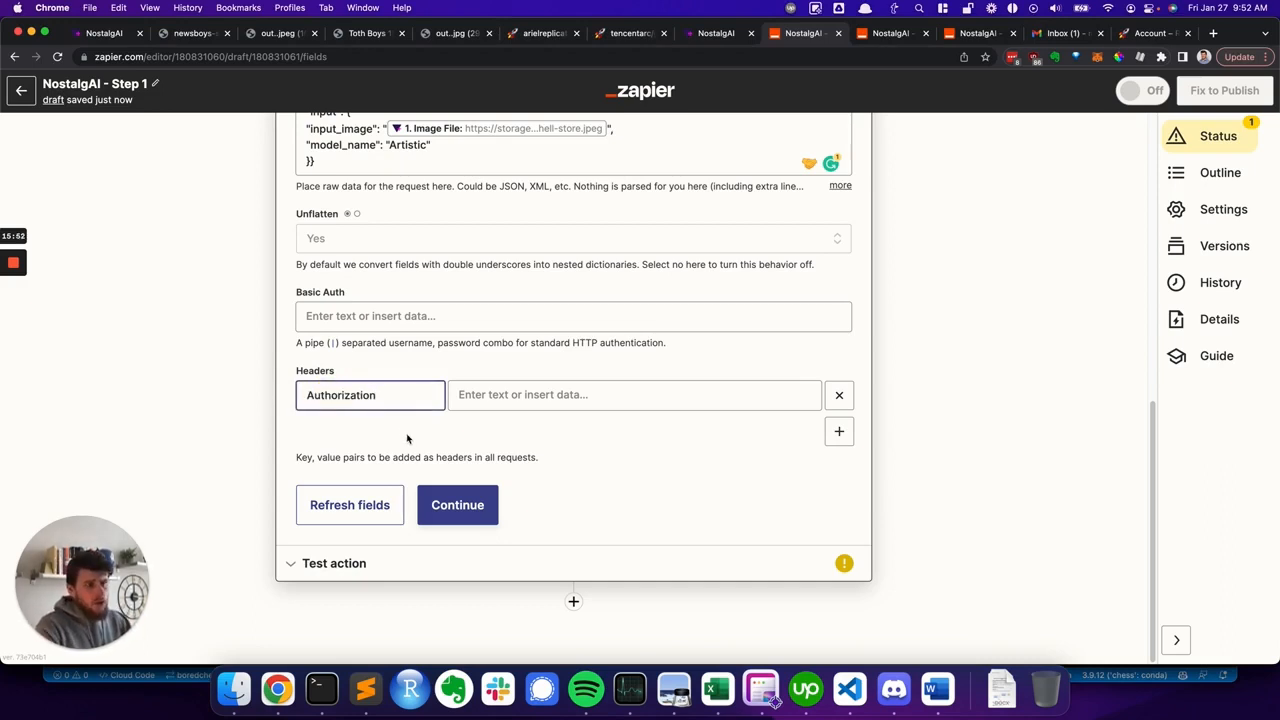
{"action": "left_click", "coordinate": [424, 451]}
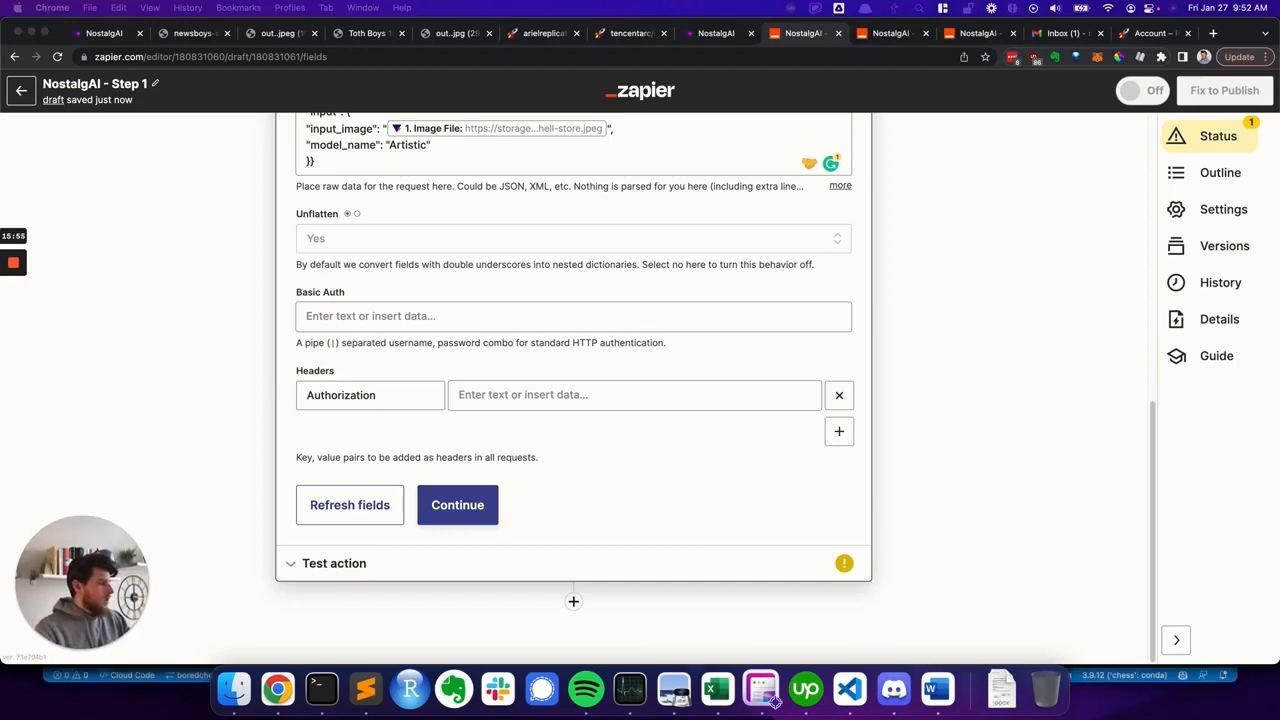
{"action": "left_click", "coordinate": [775, 703]}
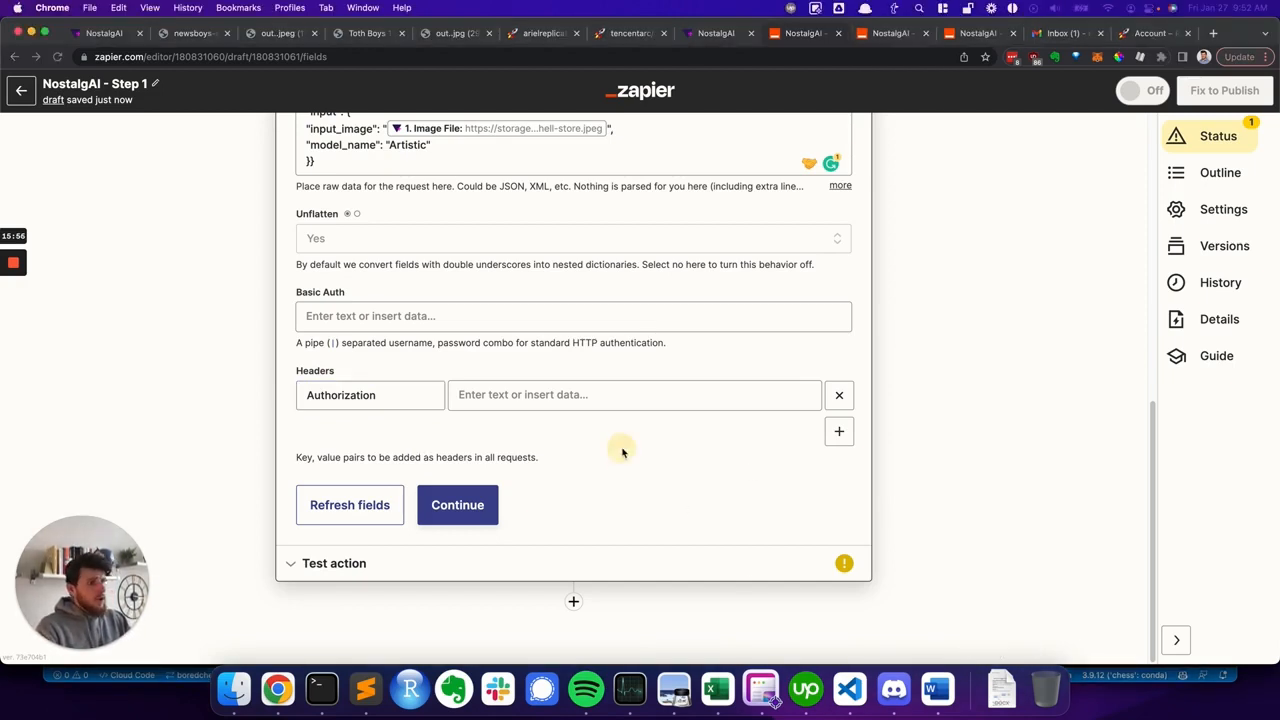
- Paste the Replicate API token, prefixed with Token, as the Authorization header value
{"action": "left_click", "coordinate": [530, 396]}
{"action": "key", "text": "super+v"}
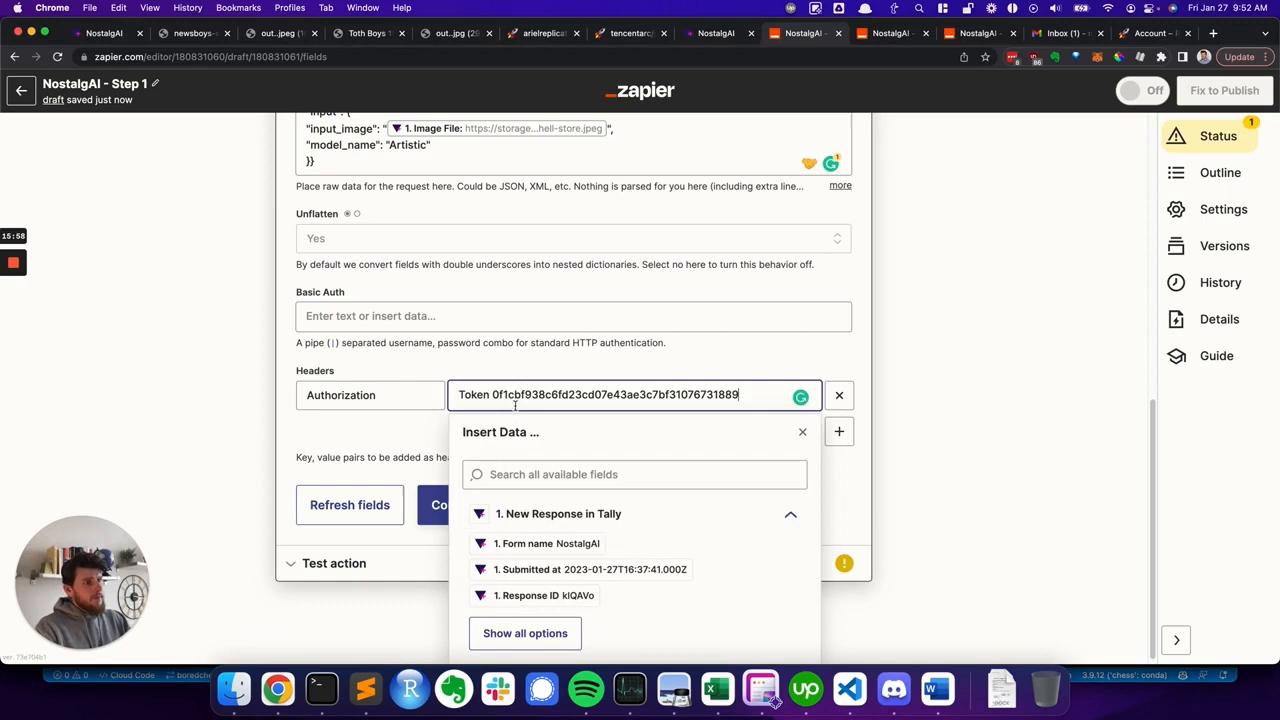
{"action": "left_click", "coordinate": [370, 441]}
- Compare the pasted header value with the API token on the Replicate account page
{"action": "left_click", "coordinate": [1150, 33]}
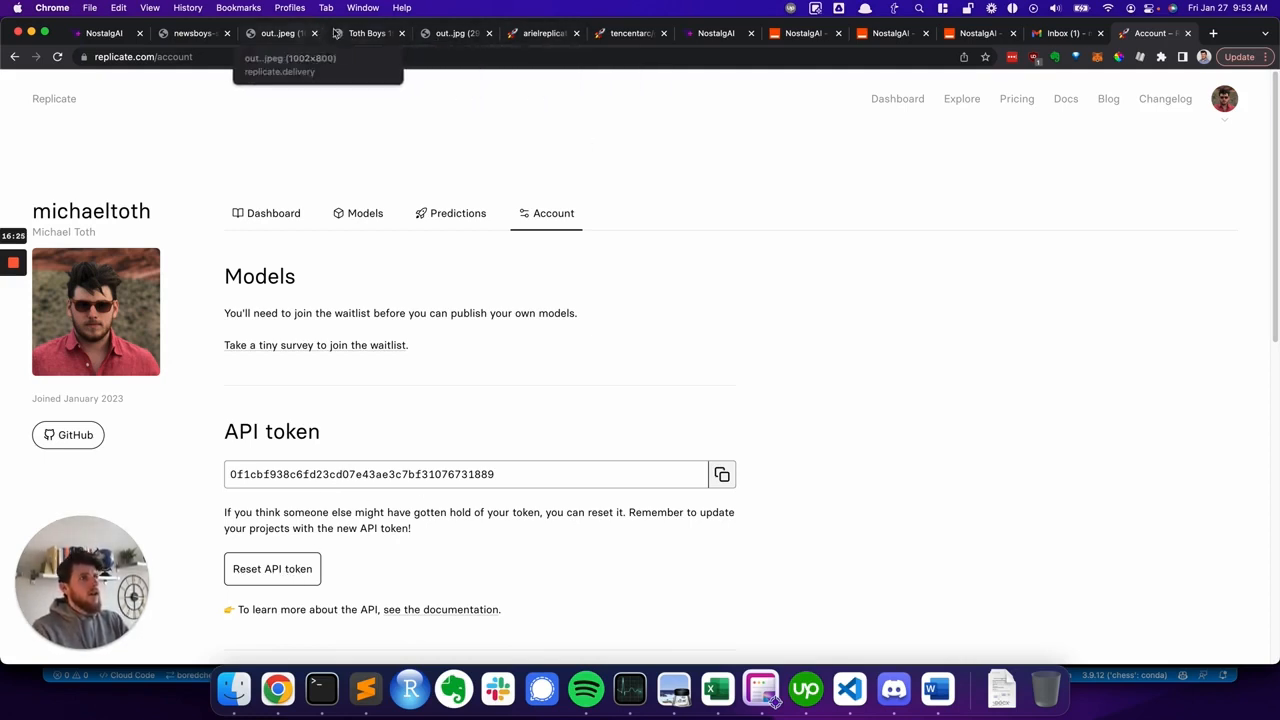
{"action": "left_click", "coordinate": [711, 37]}
{"action": "left_click", "coordinate": [806, 38]}
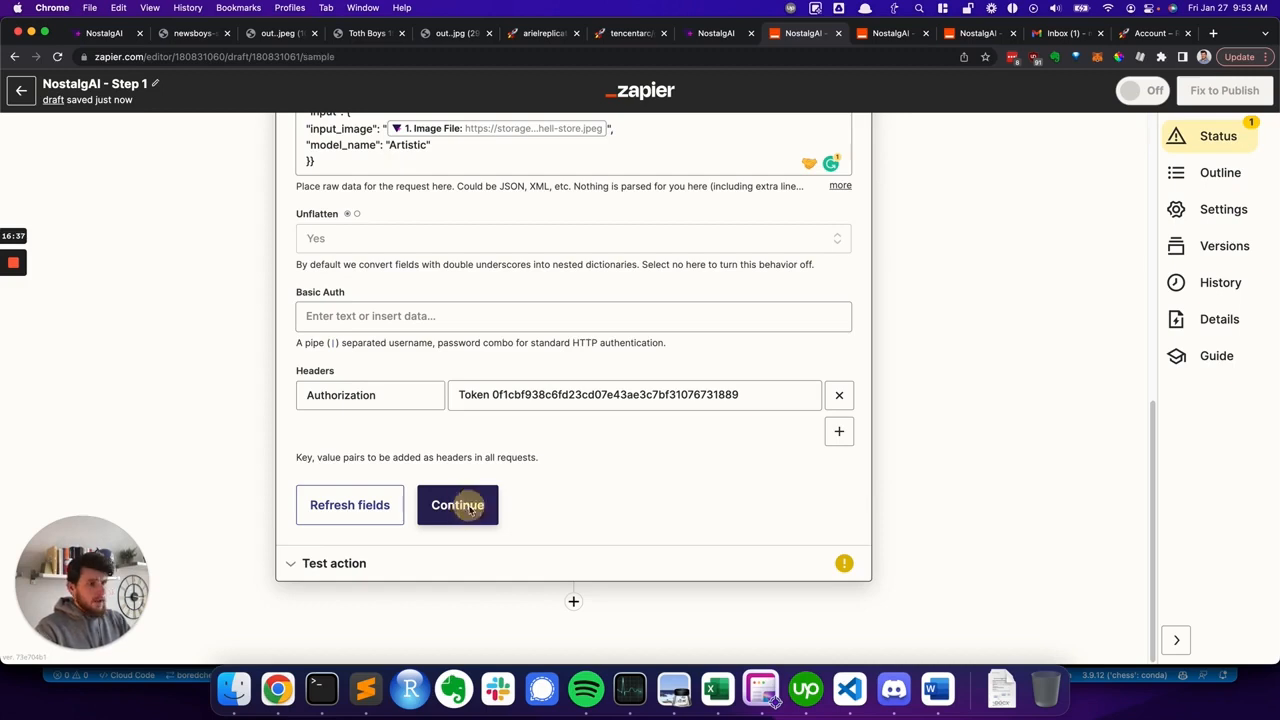
- Continue and test the Step 1 webhook action to send a prediction request to Replicate
{"action": "left_click", "coordinate": [468, 508]}
{"action": "left_click", "coordinate": [438, 543]}
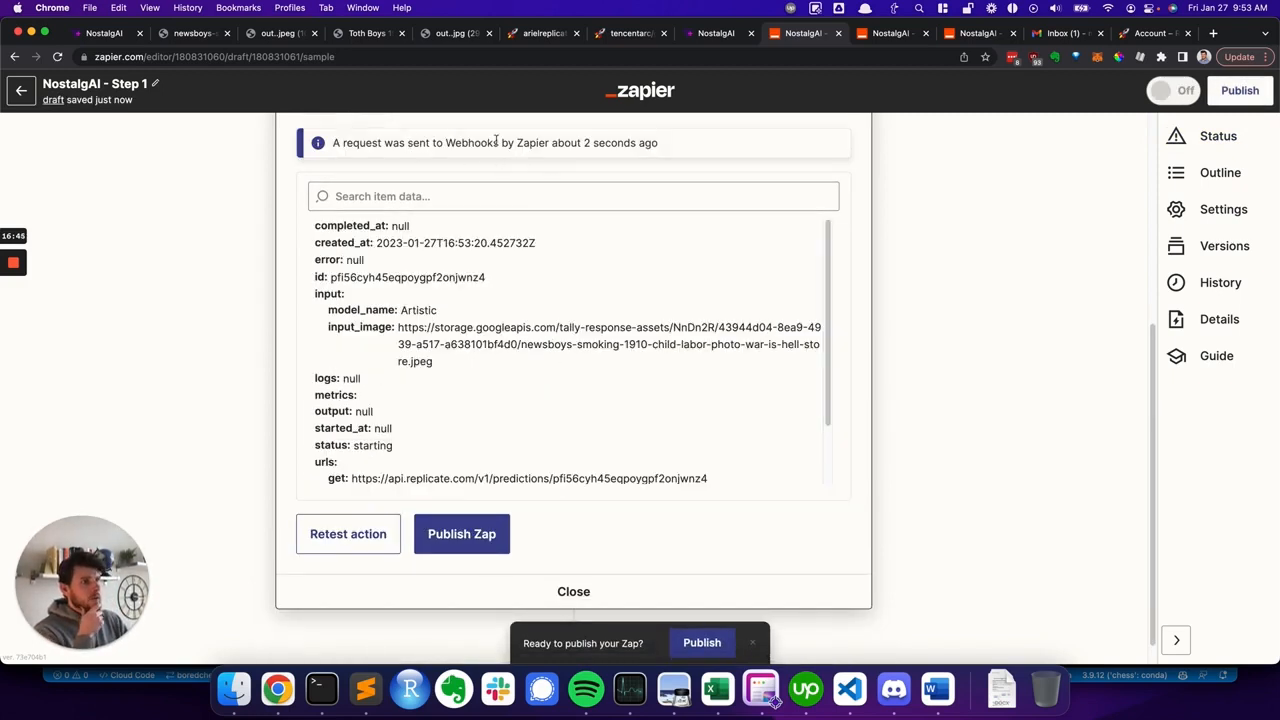
- Open the most recent prediction from the Replicate dashboard
{"action": "left_click", "coordinate": [715, 33]}
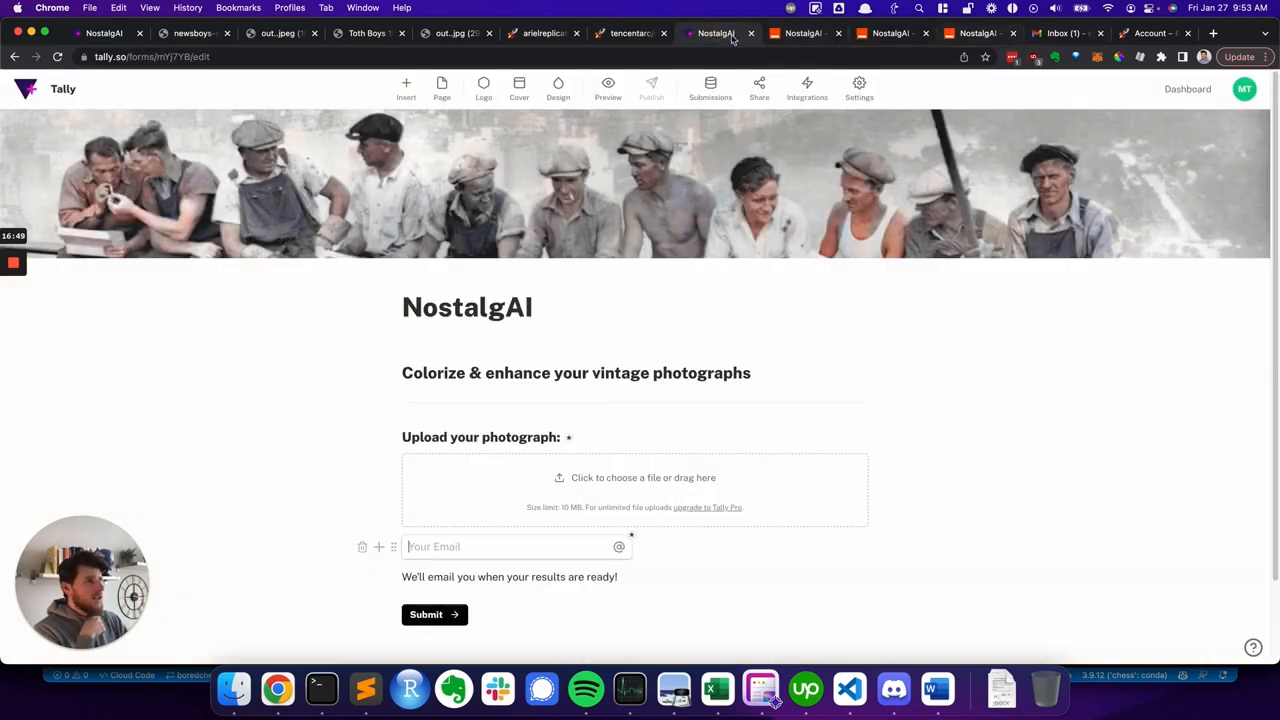
{"action": "left_click", "coordinate": [1124, 31]}
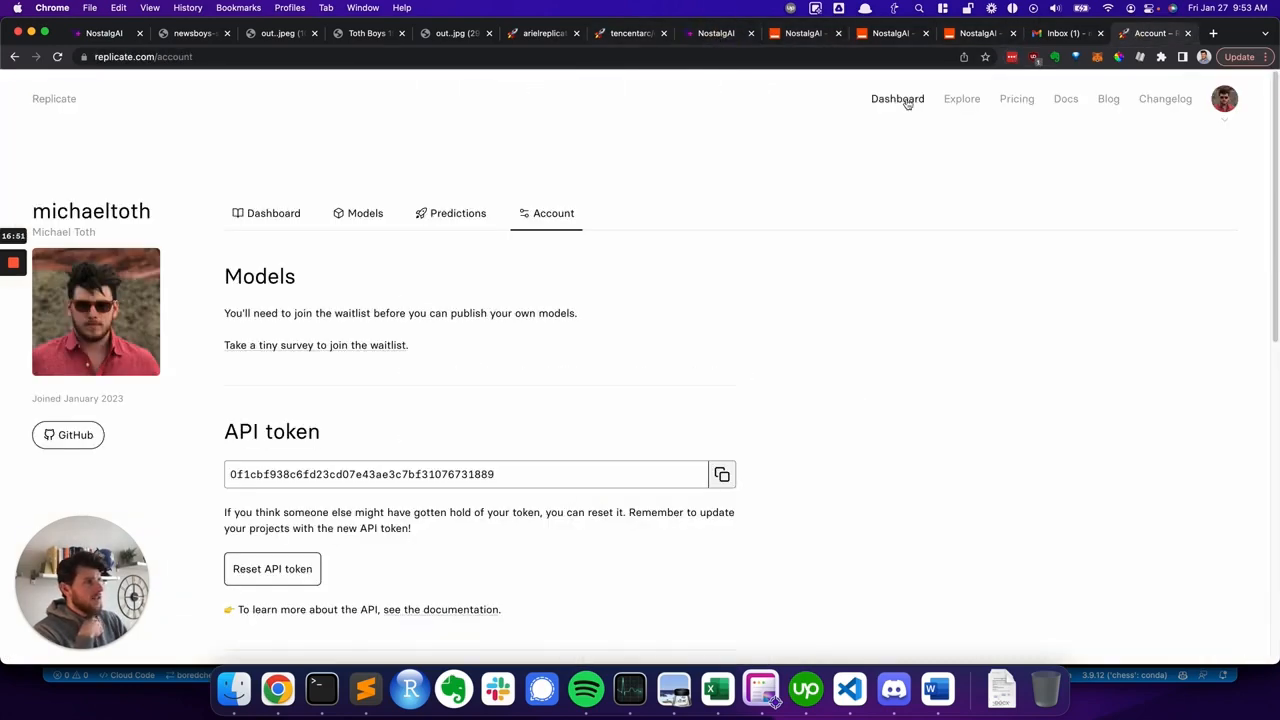
{"action": "left_click", "coordinate": [267, 216]}
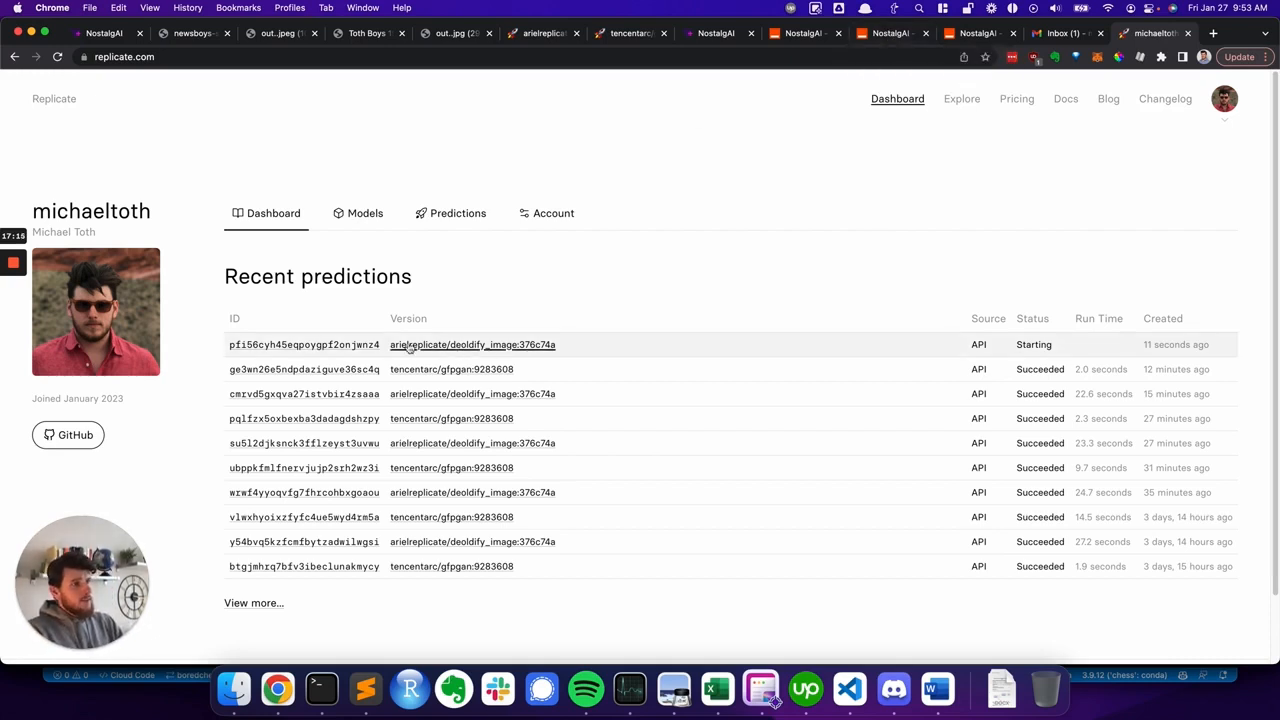
{"action": "left_click", "coordinate": [329, 344]}
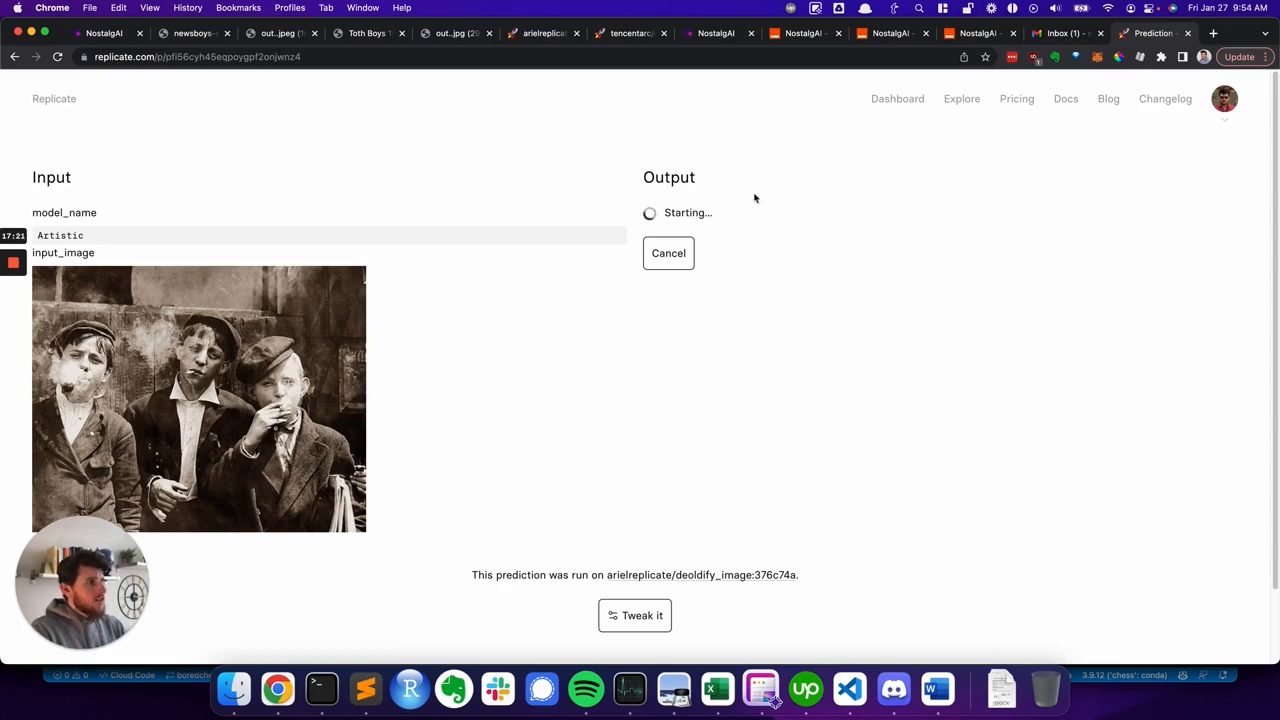
- Test the Catch Hook trigger in the Step 2 Zap
{"action": "left_click", "coordinate": [895, 33]}
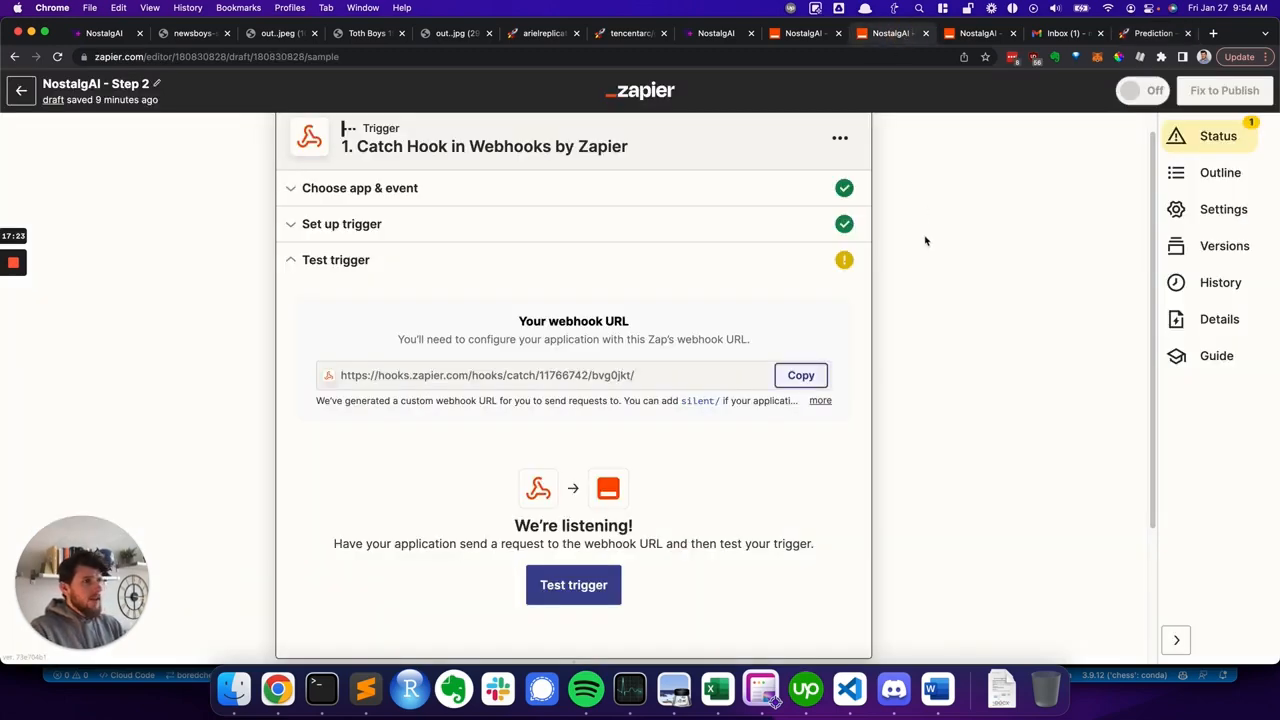
{"action": "scroll", "coordinate": [925, 243], "scroll_direction": "up", "scroll_amount": 1}
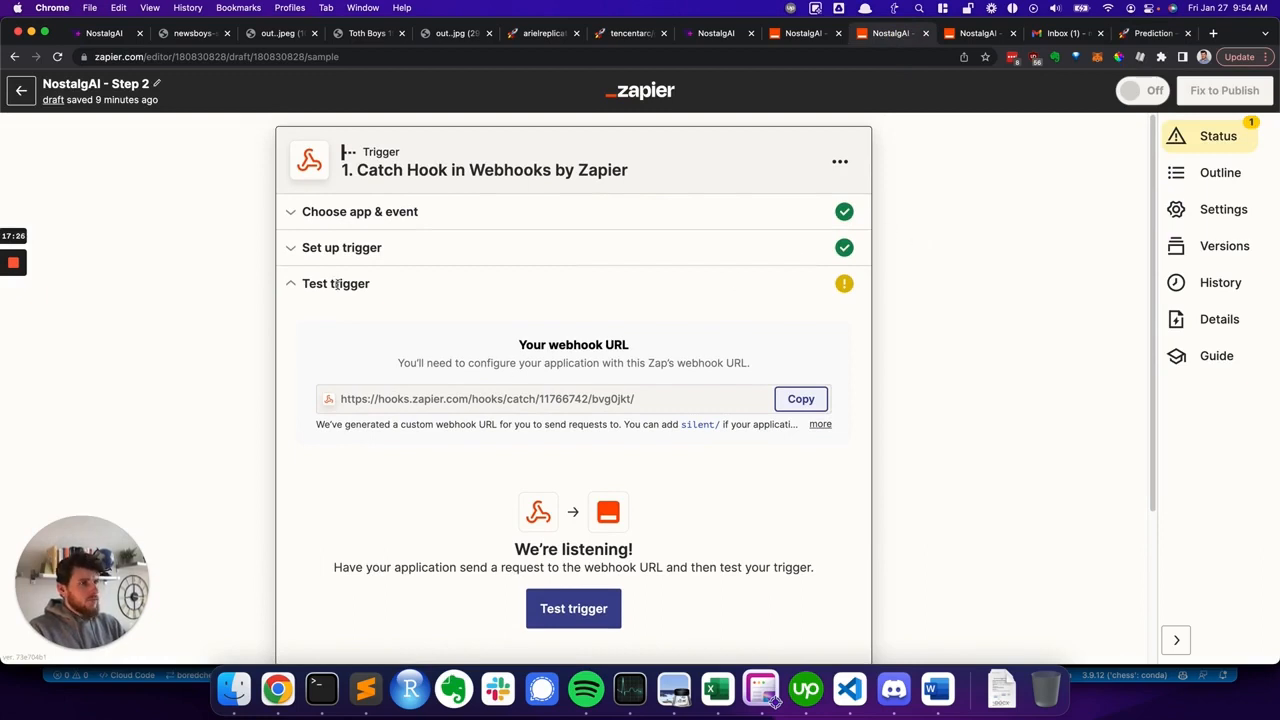
{"action": "left_click", "coordinate": [617, 626]}
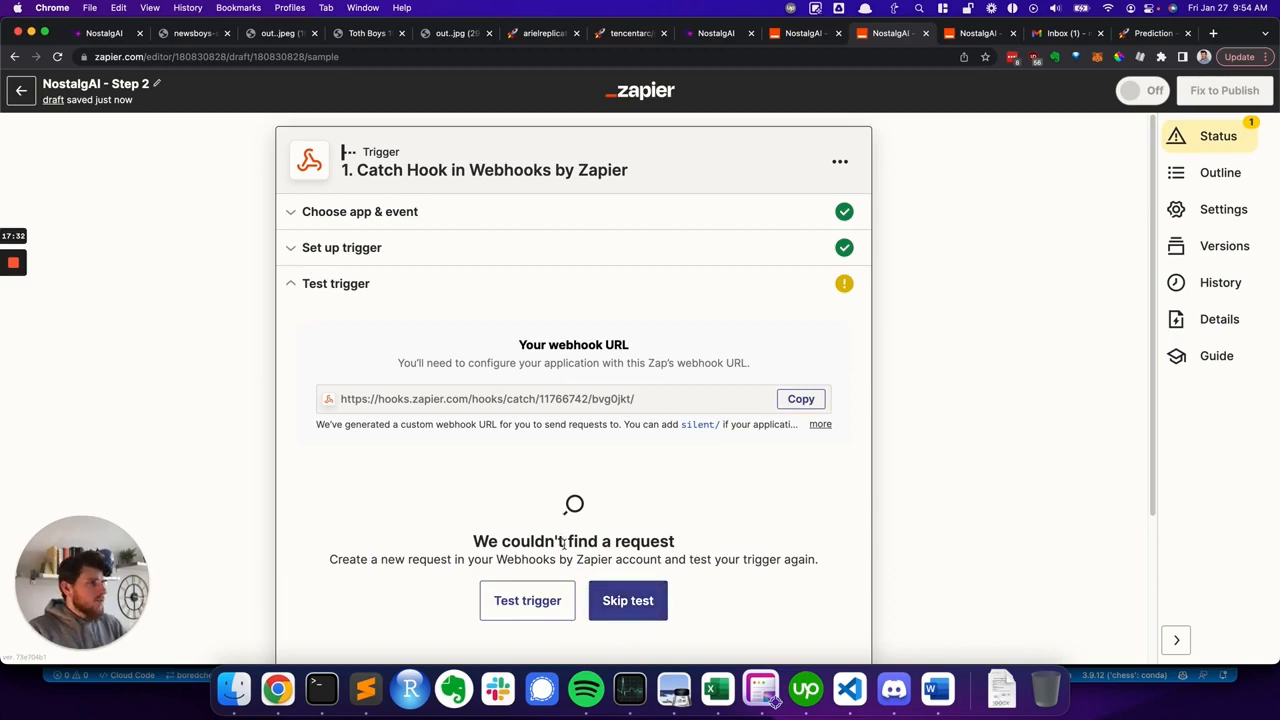
- Check the running prediction's status on Replicate
{"action": "key", "text": "ctrl+shift+Tab"}
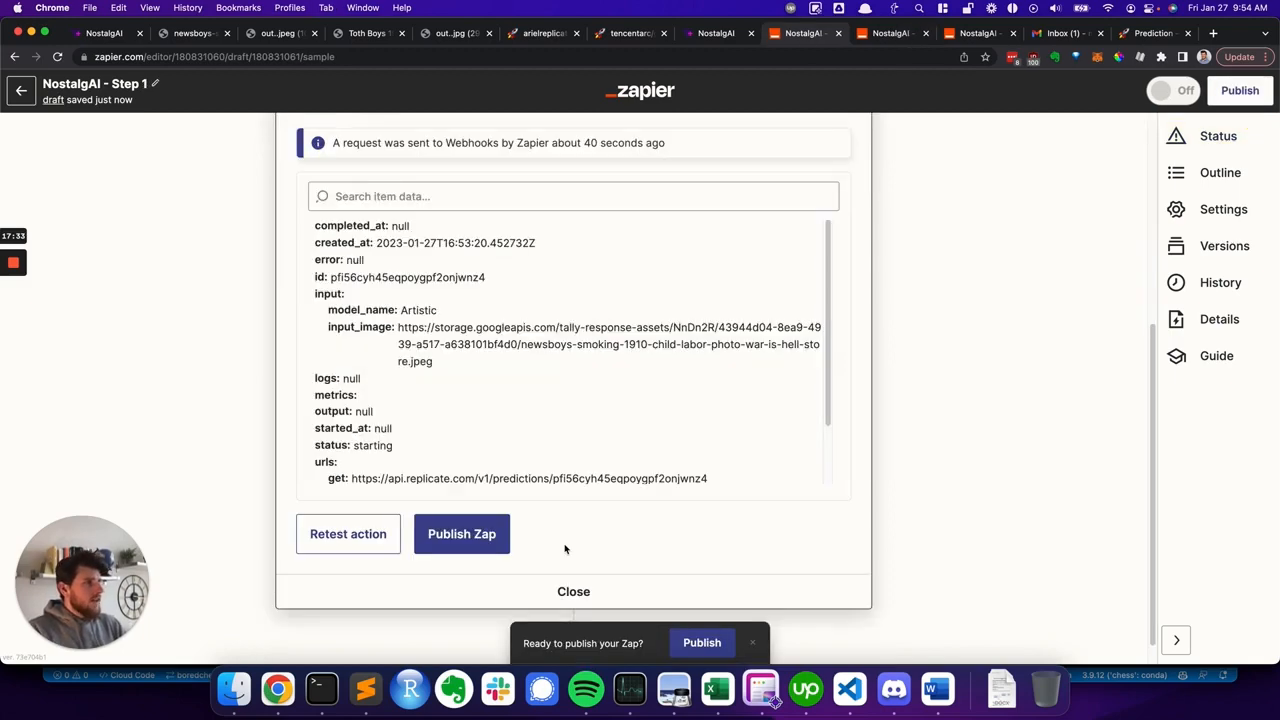
{"action": "left_click", "coordinate": [545, 34]}
{"action": "key", "text": "ctrl+Tab"}
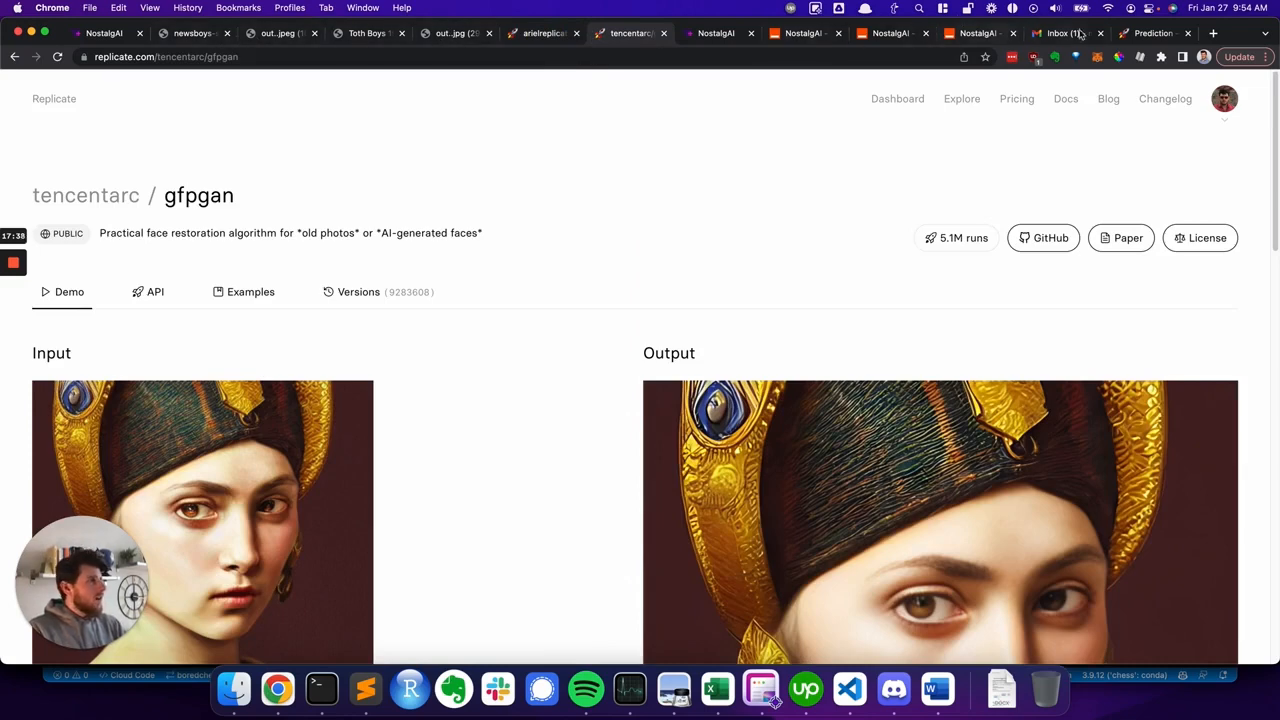
{"action": "left_click", "coordinate": [1148, 33]}
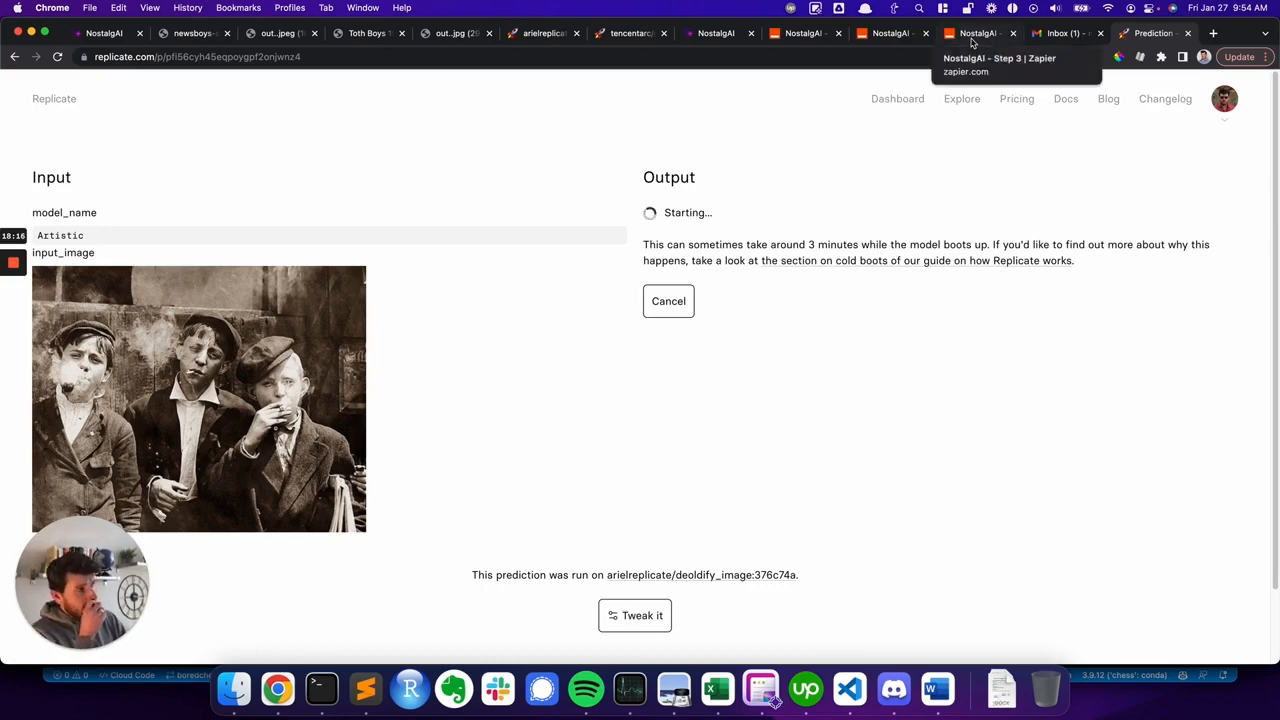
- Add a Webhooks by Zapier action after the Catch Hook trigger in the Step 2 Zap
{"action": "left_click", "coordinate": [890, 38]}
{"action": "scroll", "coordinate": [930, 300], "scroll_direction": "down", "scroll_amount": 2}
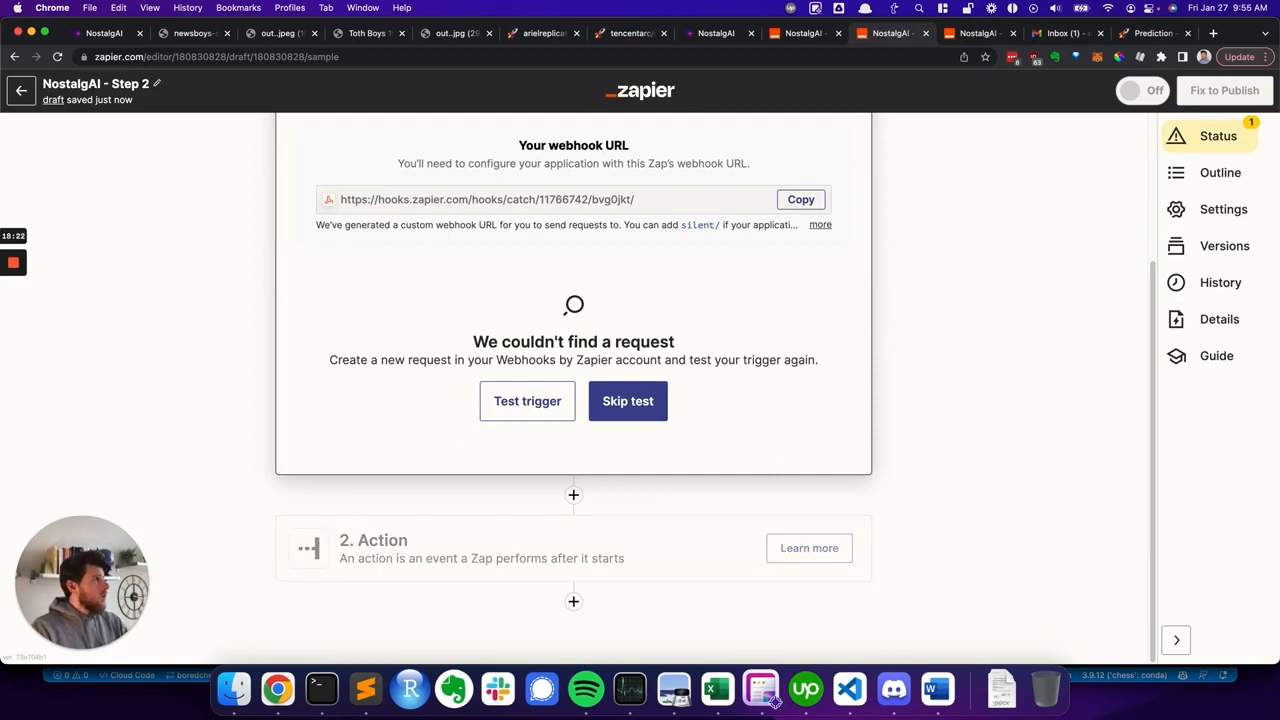
{"action": "left_click", "coordinate": [775, 703]}
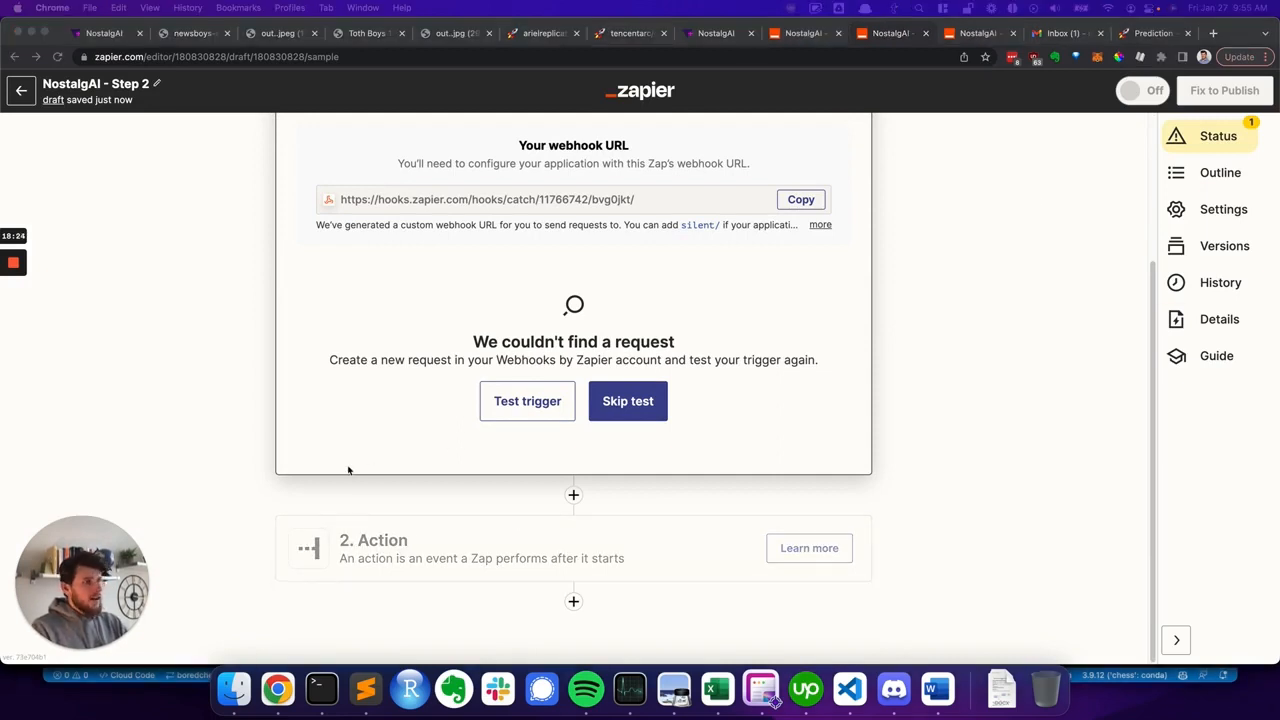
{"action": "scroll", "coordinate": [341, 507], "scroll_direction": "up", "scroll_amount": 1}
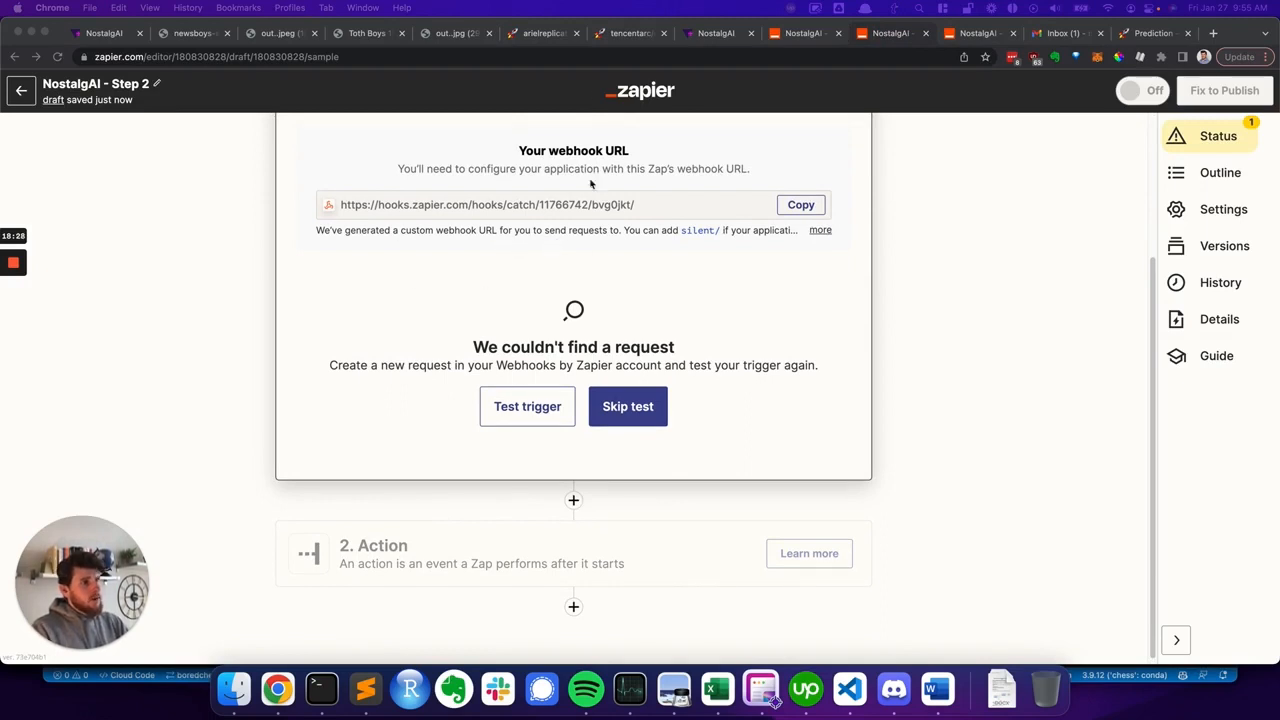
{"action": "left_click", "coordinate": [225, 505]}
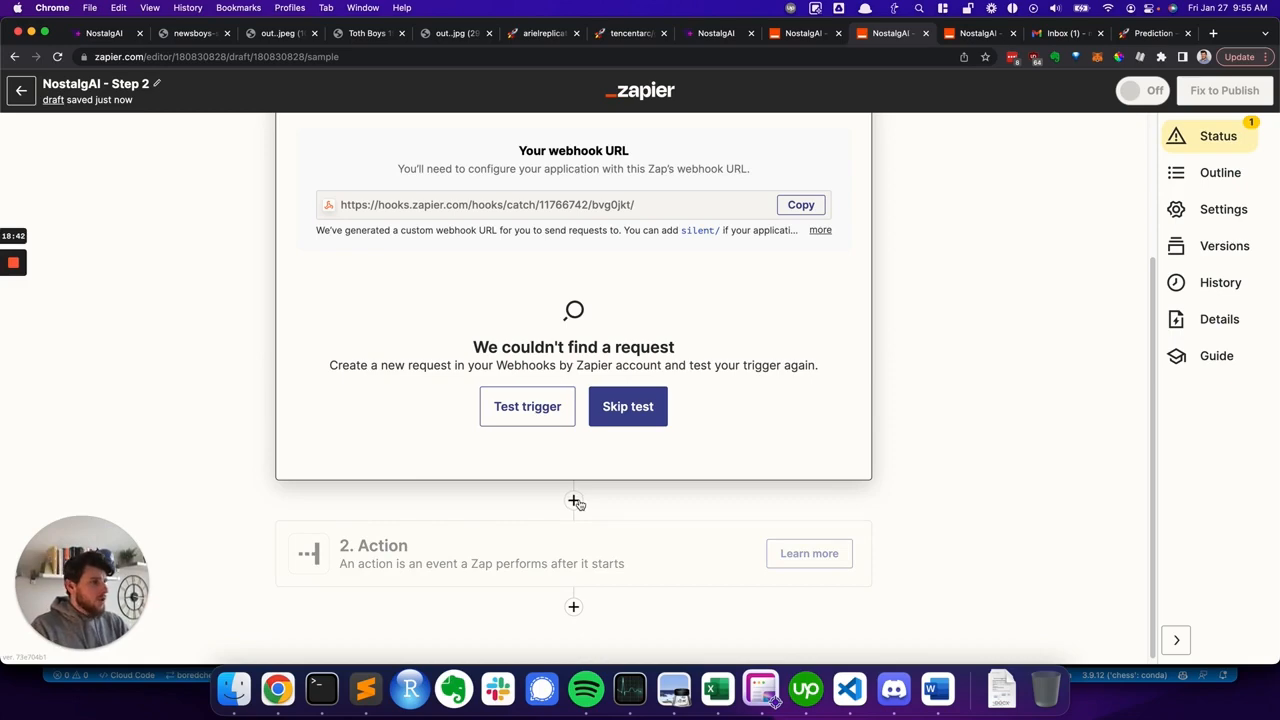
{"action": "scroll", "coordinate": [573, 505], "scroll_direction": "up", "scroll_amount": 3}
{"action": "scroll", "coordinate": [562, 537], "scroll_direction": "down", "scroll_amount": 3}
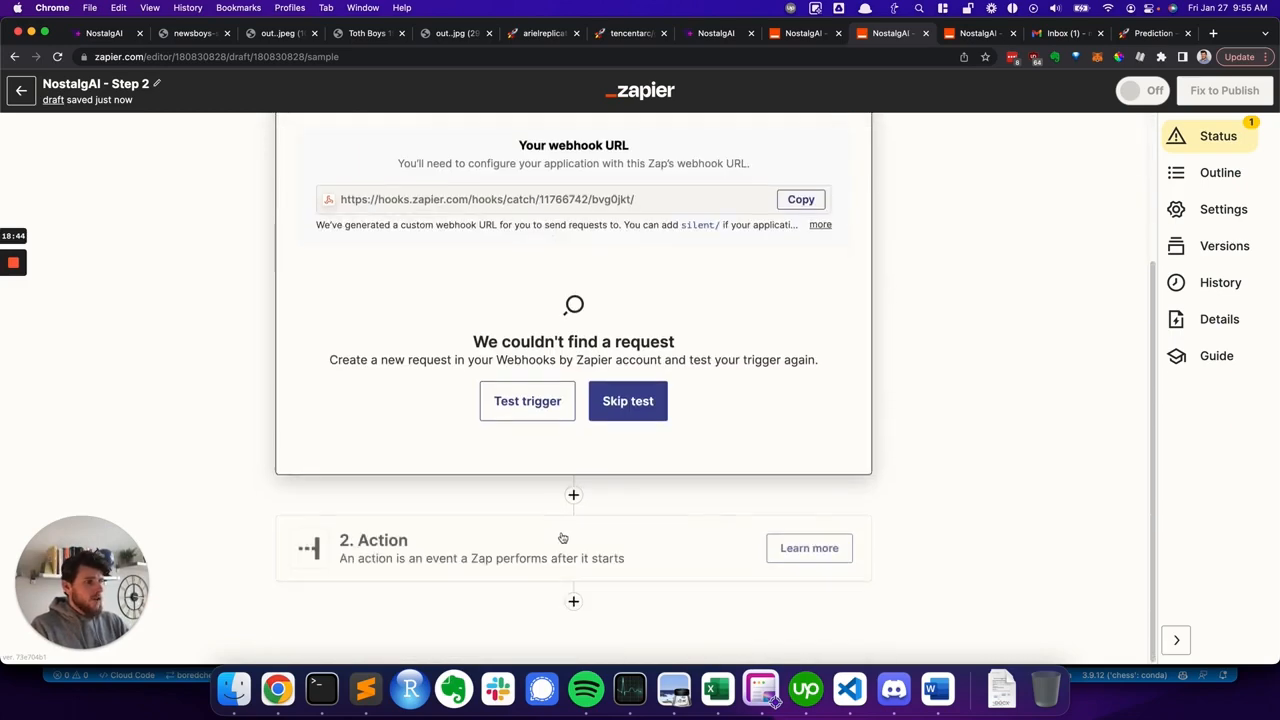
{"action": "left_click", "coordinate": [574, 551]}
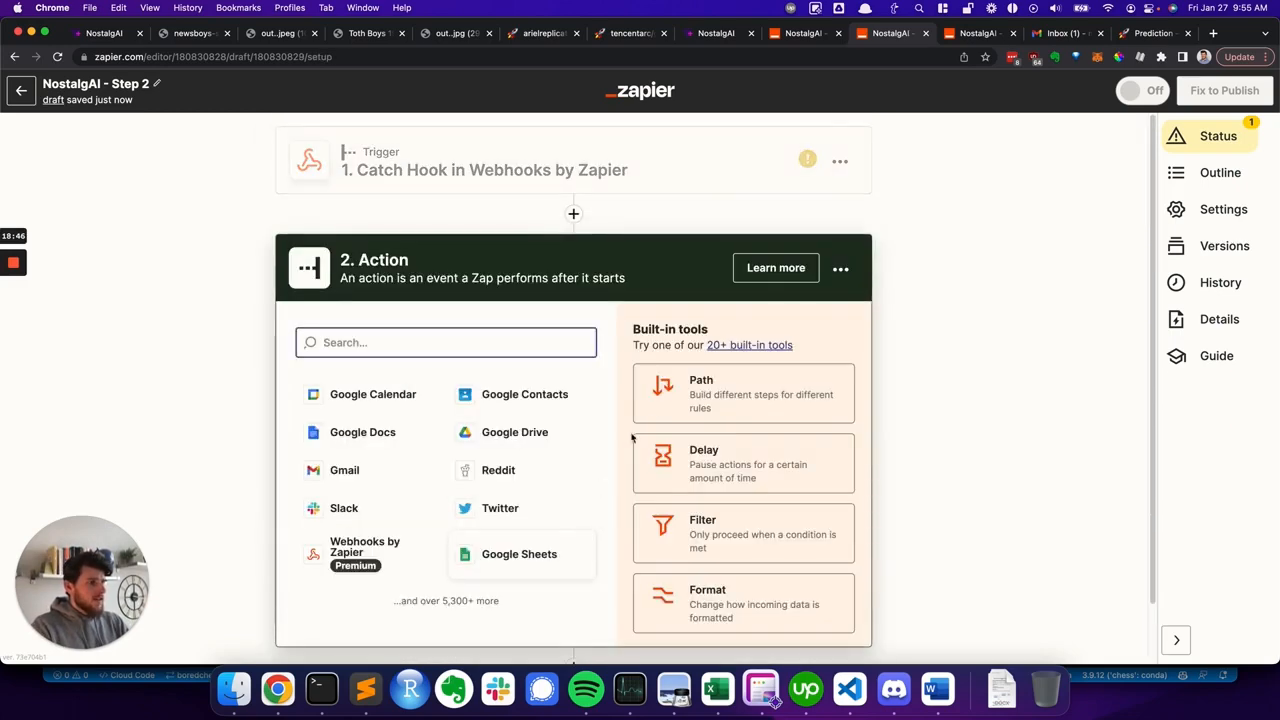
{"action": "left_click", "coordinate": [368, 548]}
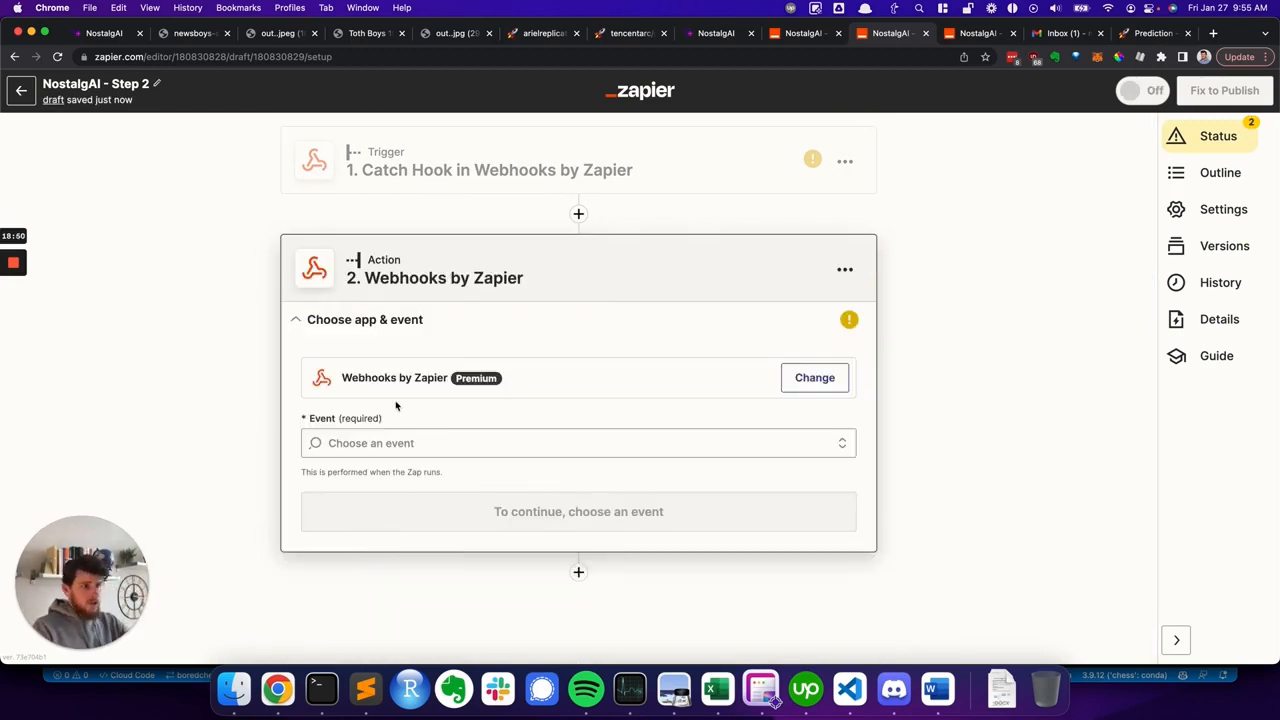
- Choose Custom Request as the action event and continue
{"action": "left_click", "coordinate": [373, 443]}
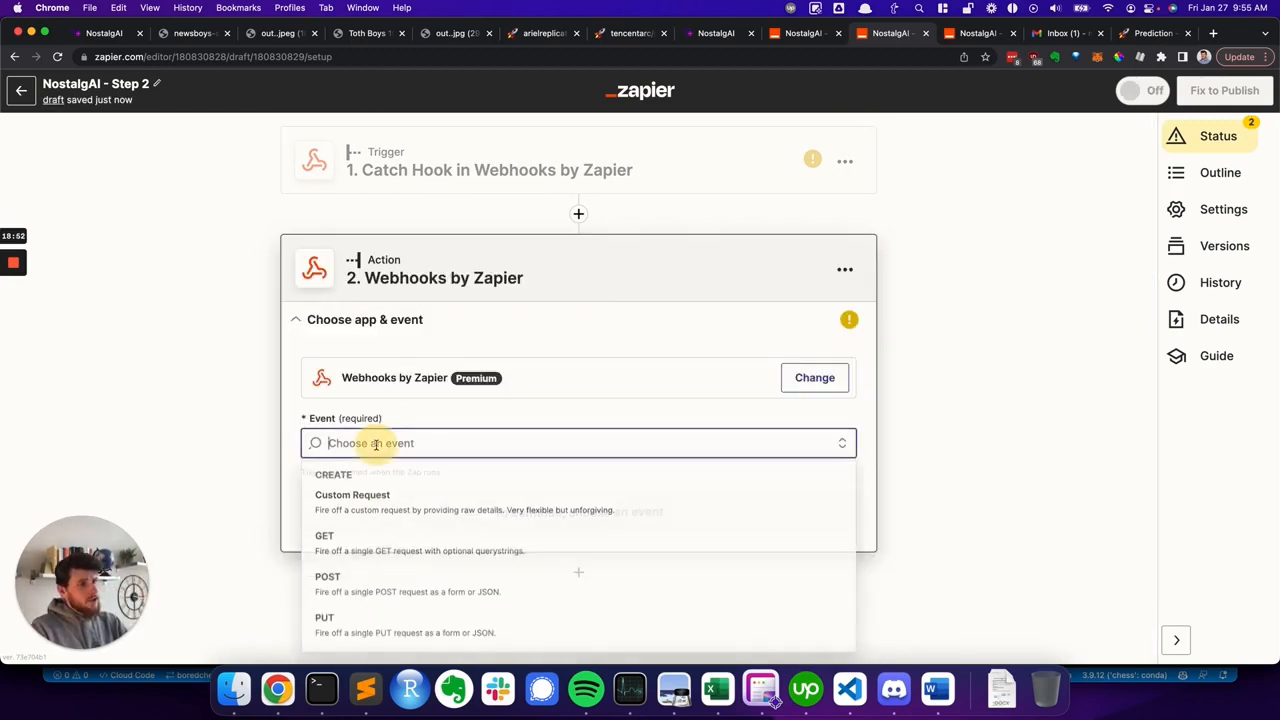
{"action": "left_click", "coordinate": [351, 505]}
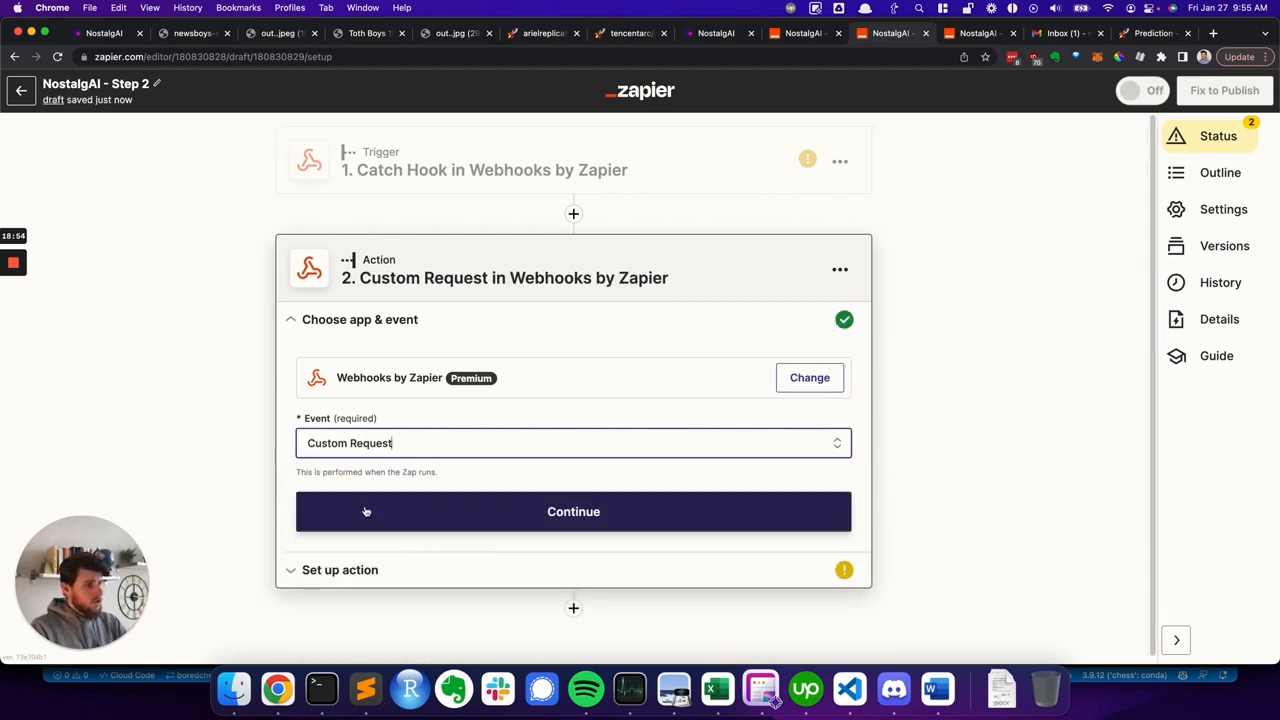
{"action": "left_click", "coordinate": [366, 511]}
{"action": "left_click", "coordinate": [334, 424]}
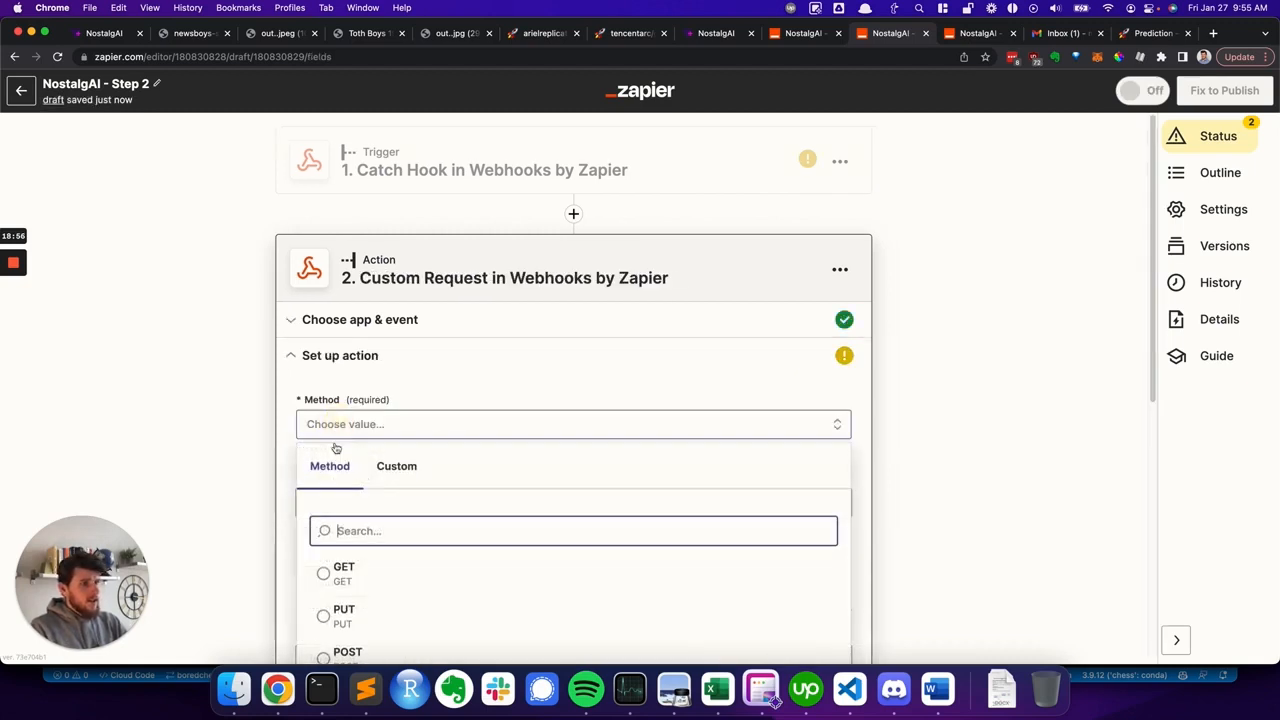
{"action": "left_click", "coordinate": [347, 652]}
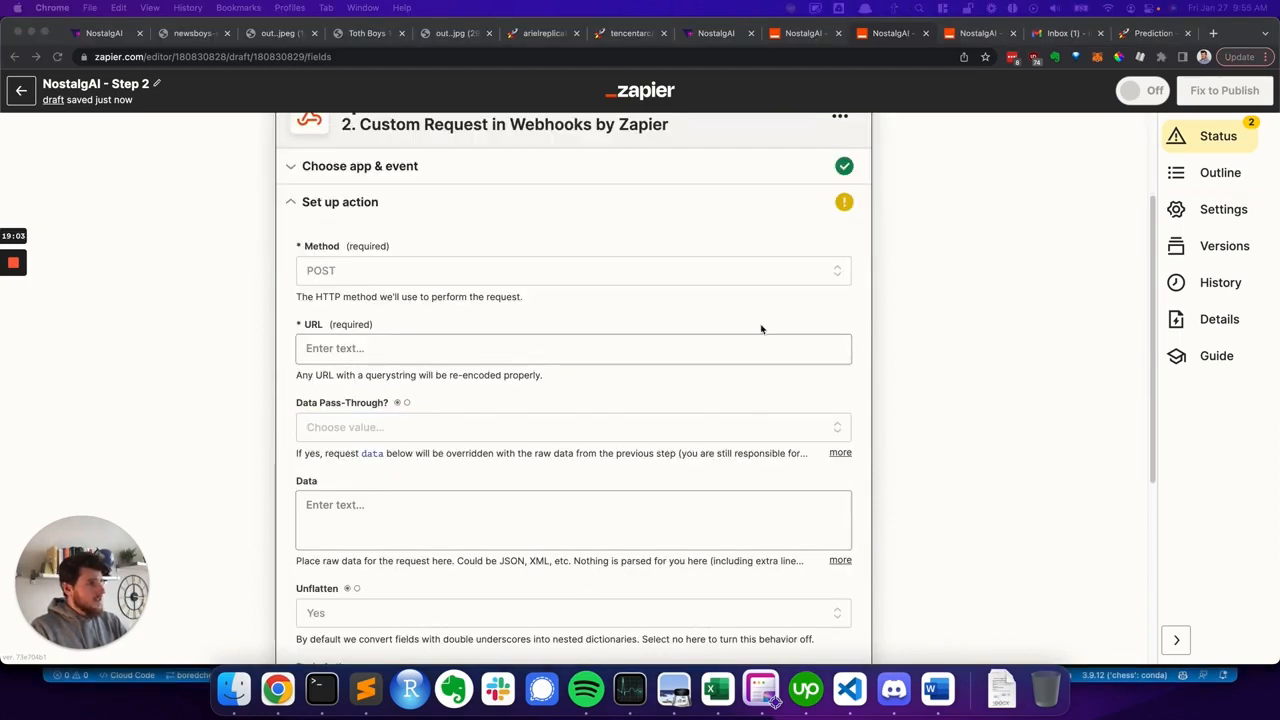
{"action": "left_click", "coordinate": [366, 350]}
{"action": "type", "text": "https://api.replicate.com/v1/predictions"}
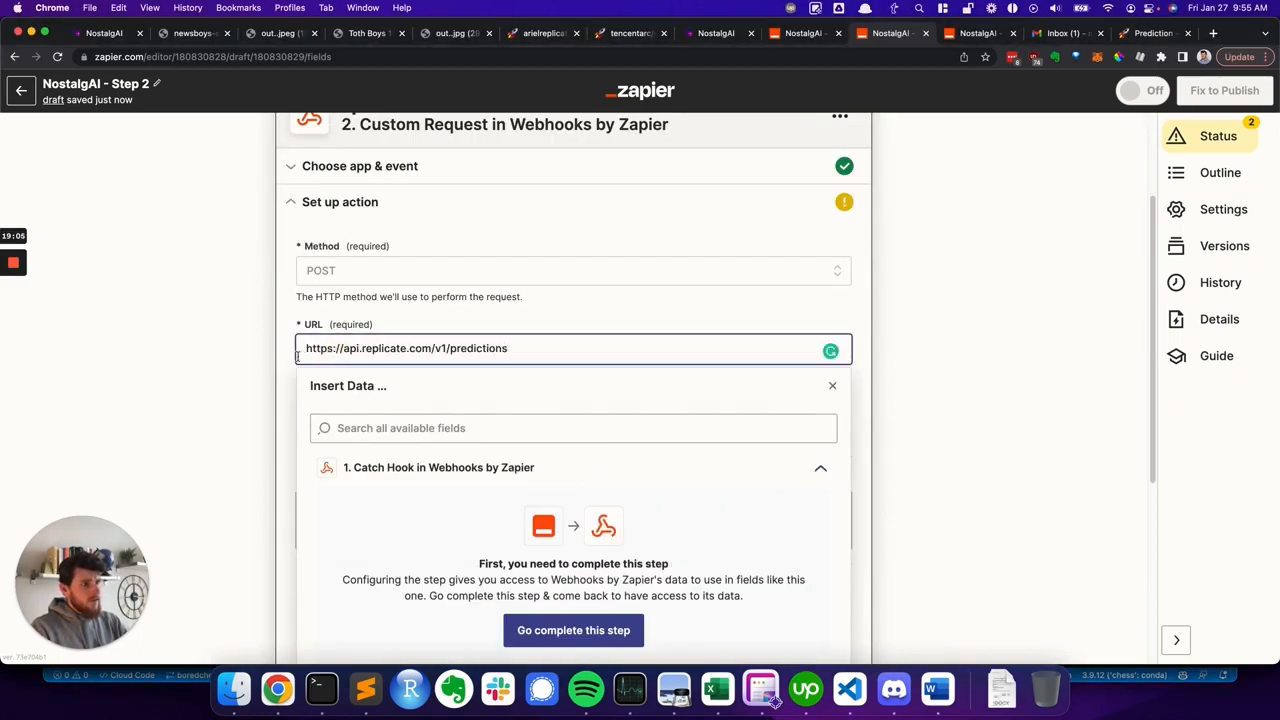
- Set Data Pass-Through to False in the custom request setup
{"action": "left_click", "coordinate": [282, 344]}
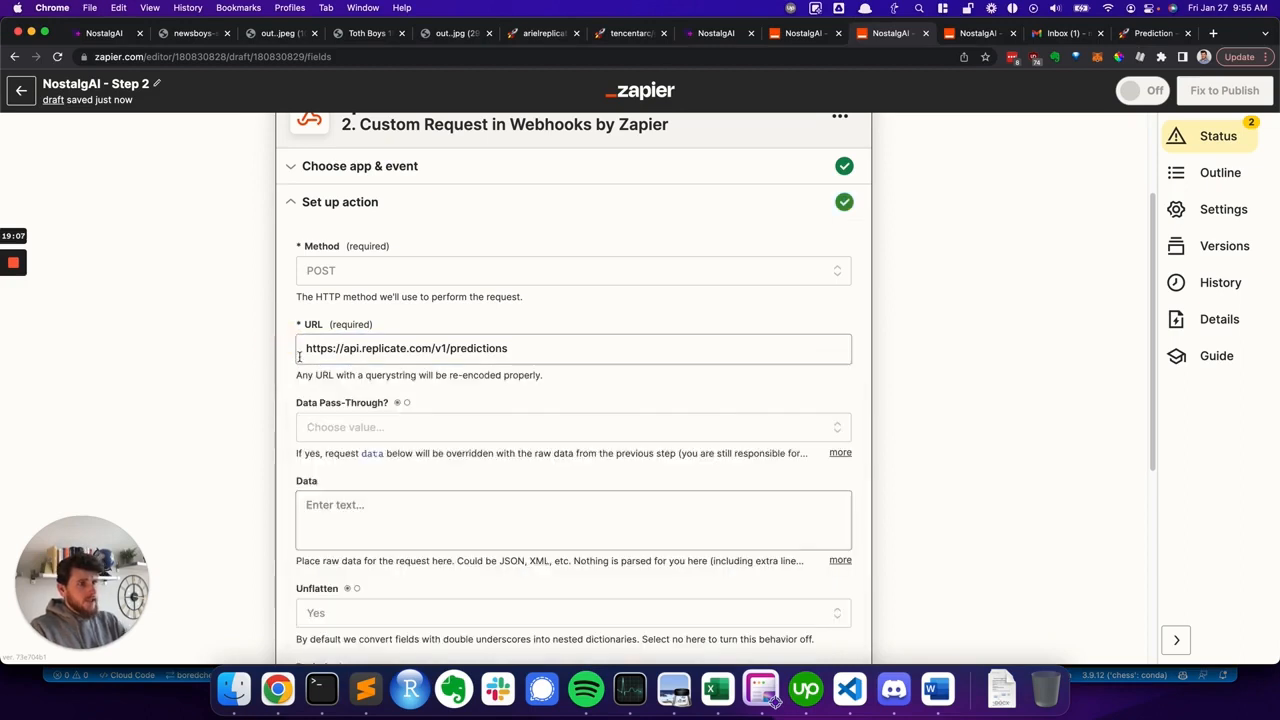
{"action": "left_click", "coordinate": [401, 435]}
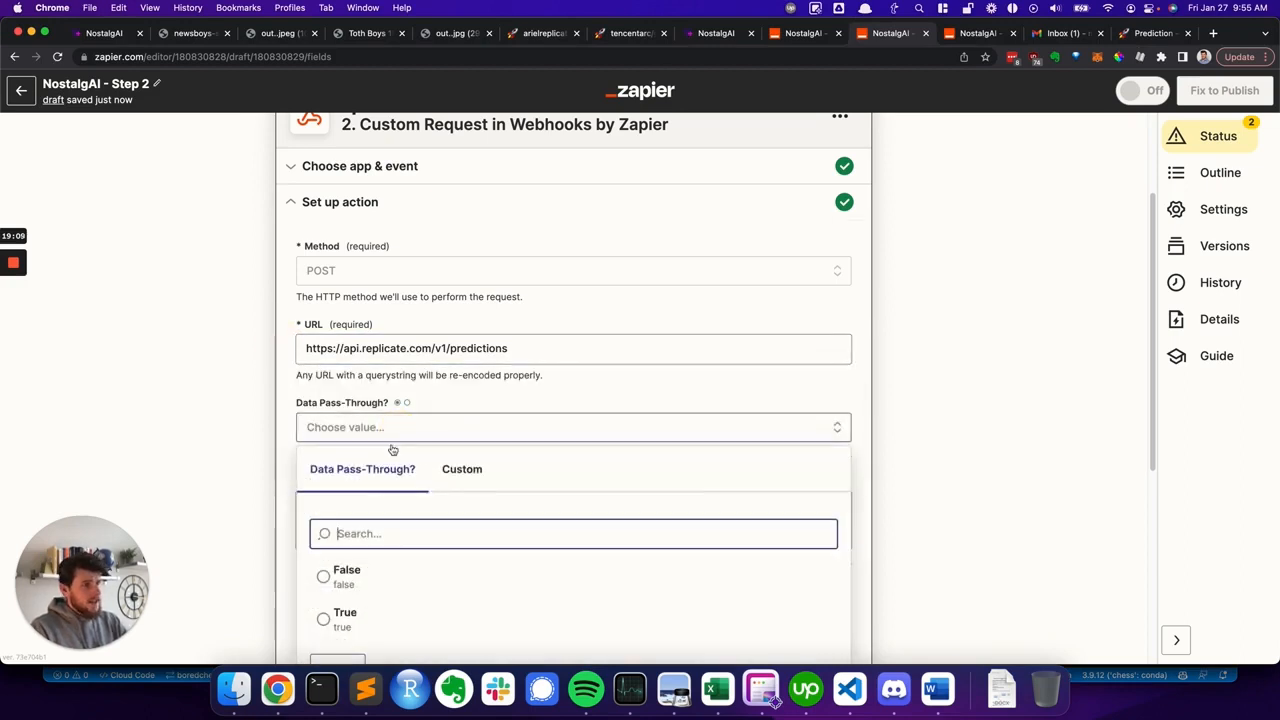
{"action": "left_click", "coordinate": [354, 589]}
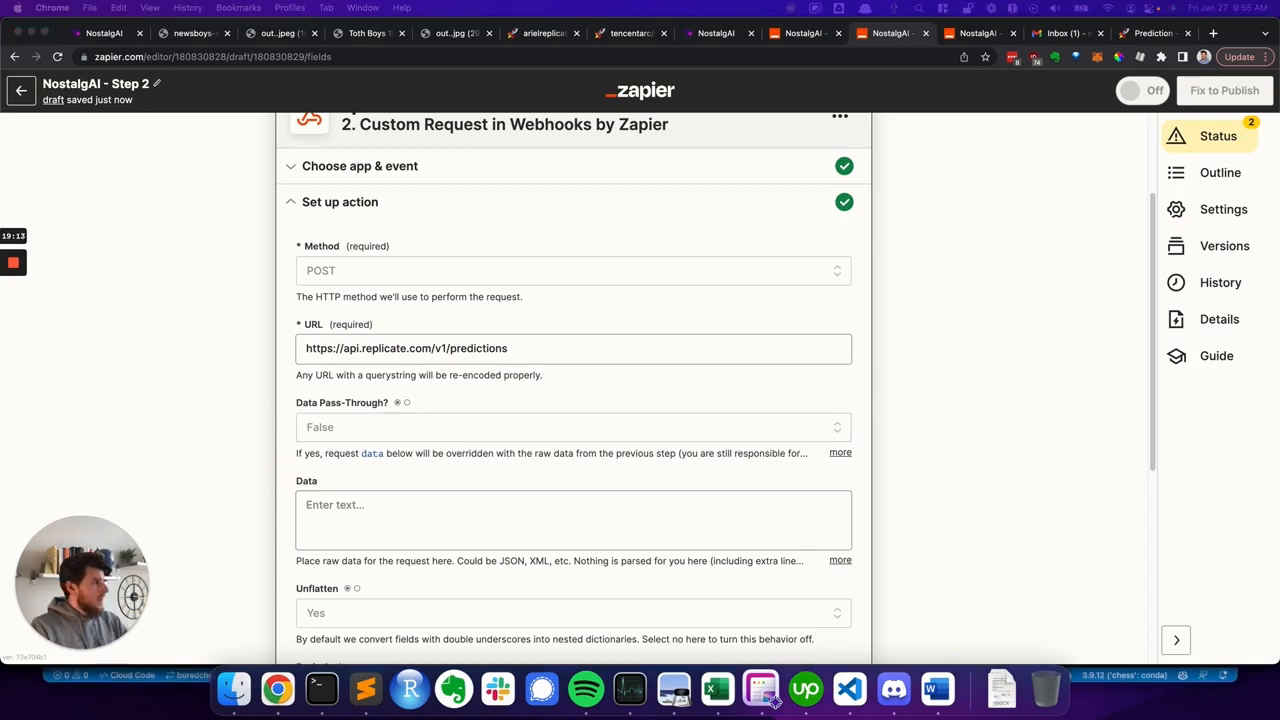
{"action": "left_click", "coordinate": [775, 703]}
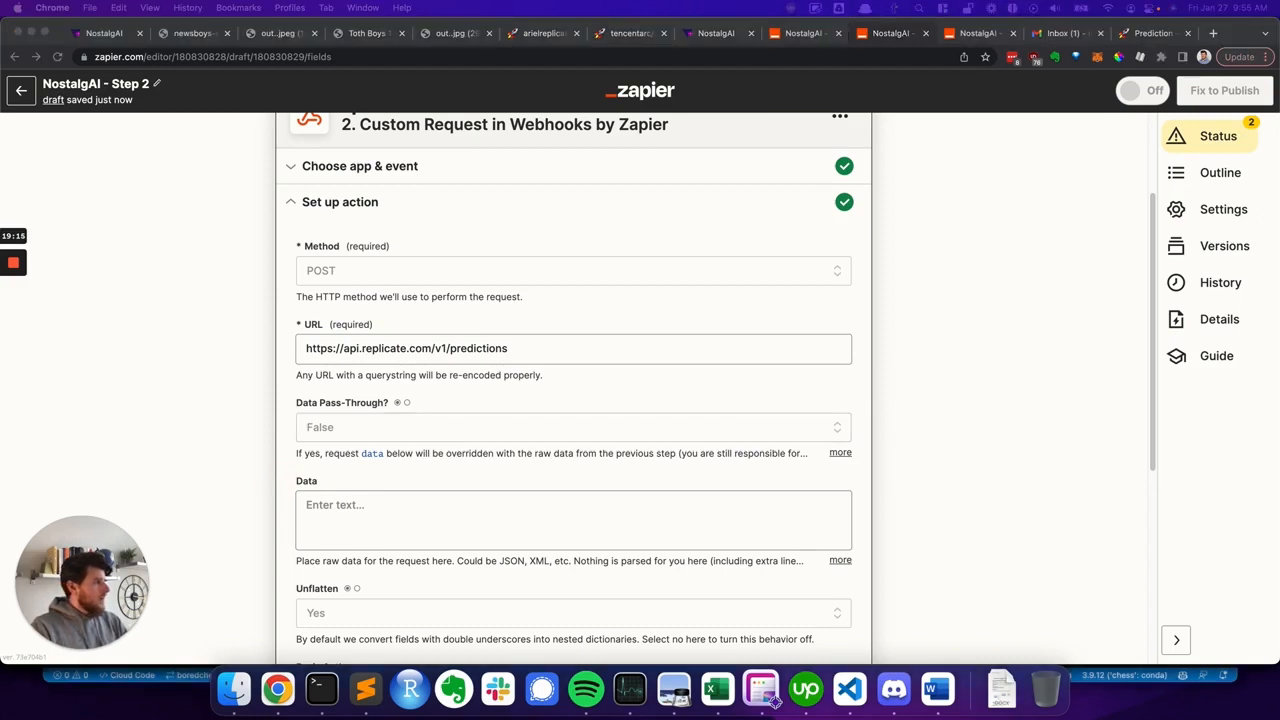
- Paste the JSON request body with version, webhook_completed and input img into the Data field
{"action": "left_click", "coordinate": [357, 526]}
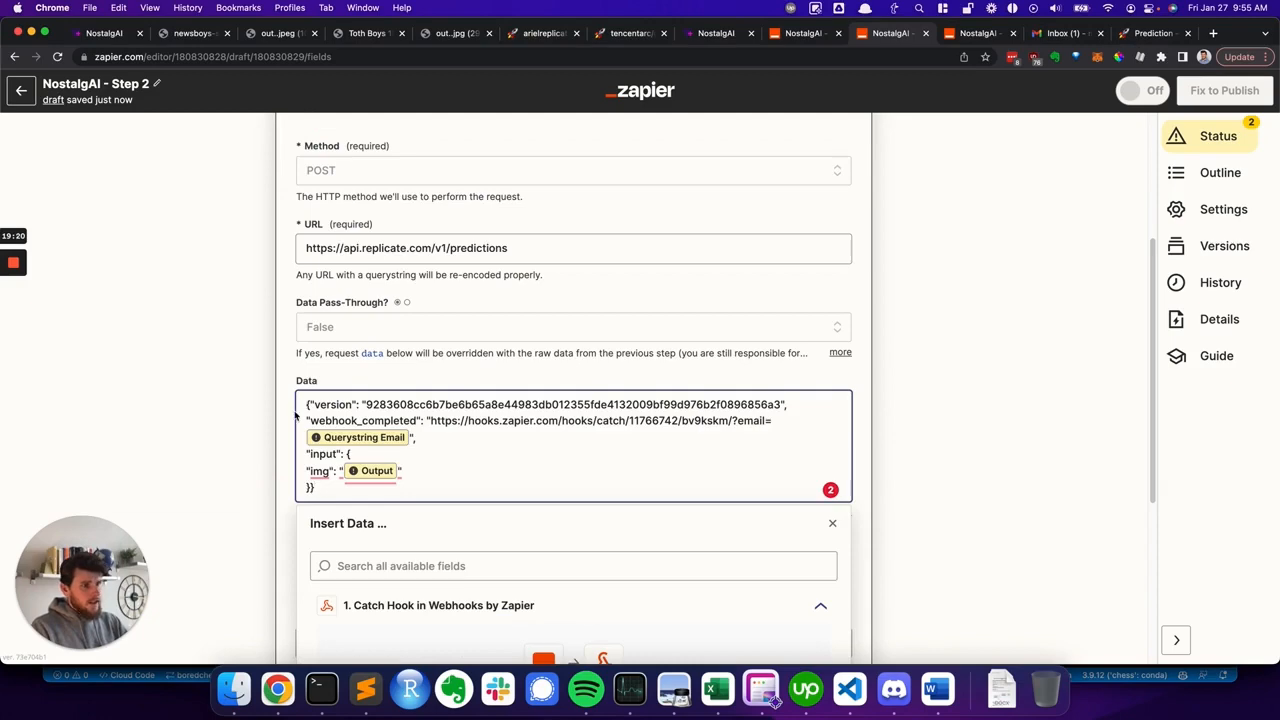
{"action": "left_click", "coordinate": [291, 415]}
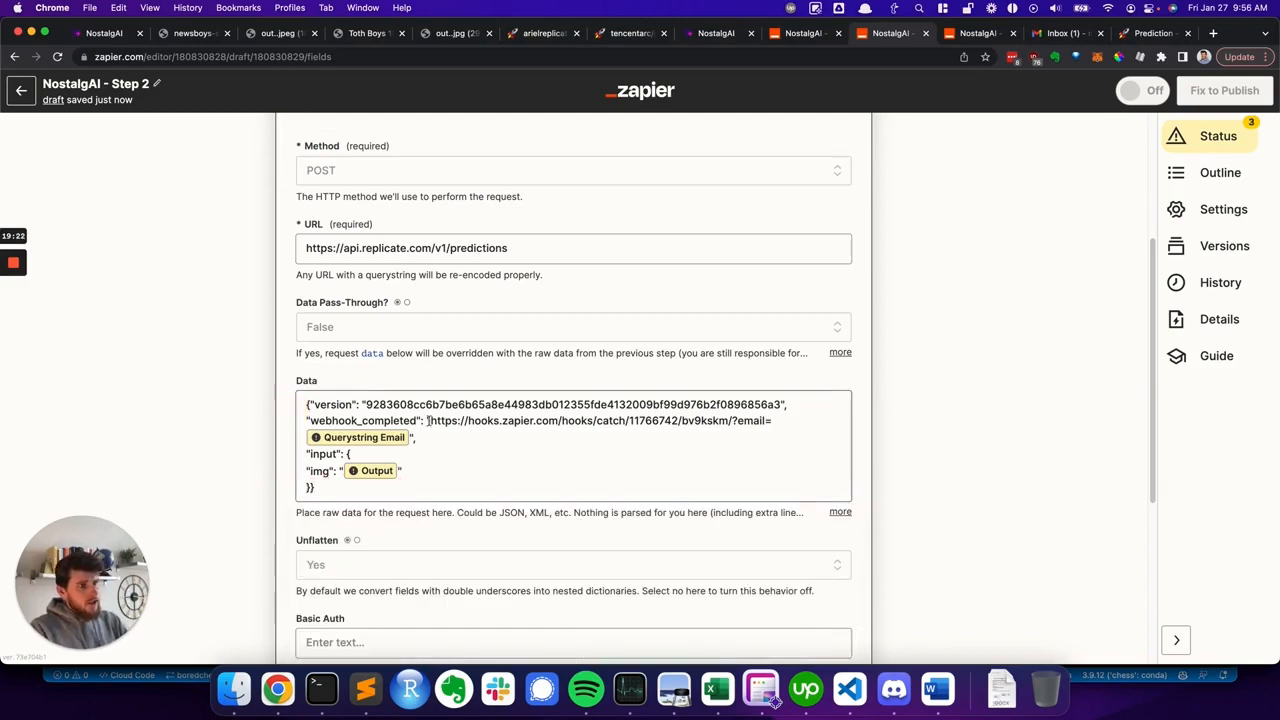
- Review the tencentarc/gfpgan API page on Replicate for the model version ID, then return to the Step 2 Zap
{"action": "left_click", "coordinate": [628, 33]}
{"action": "left_click", "coordinate": [147, 291]}
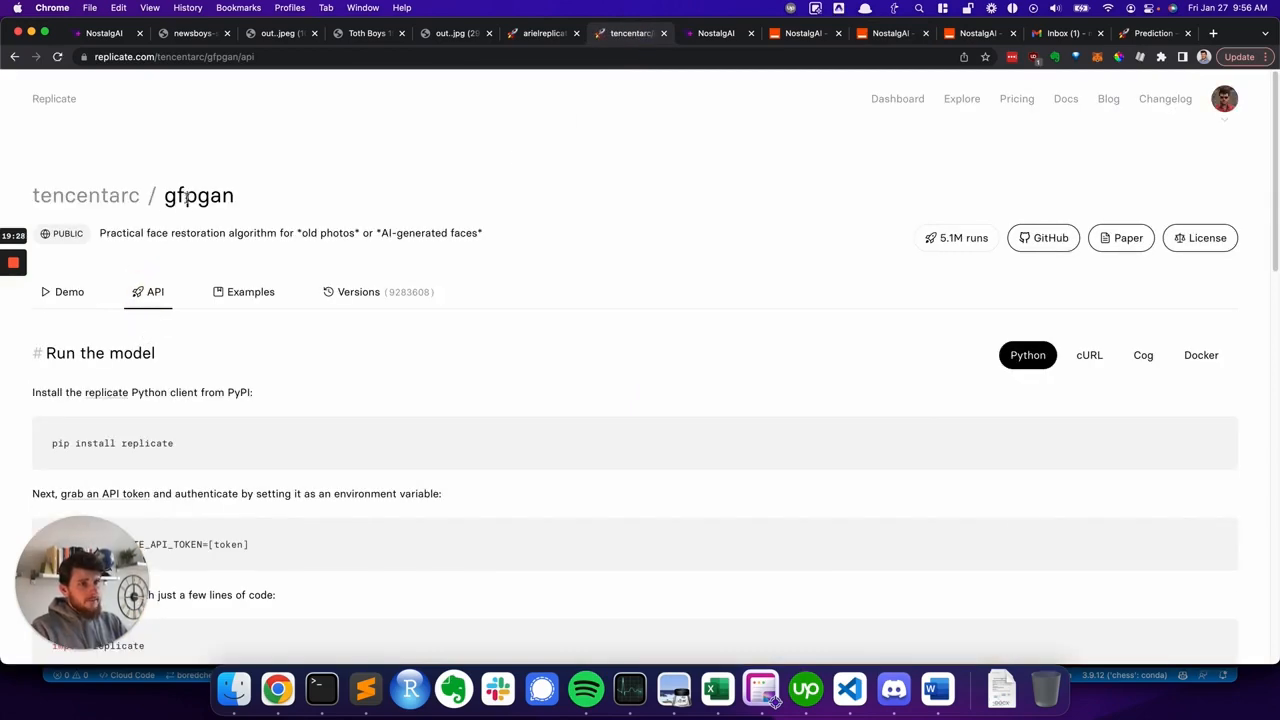
{"action": "scroll", "coordinate": [160, 400], "scroll_direction": "down", "scroll_amount": 5}
{"action": "scroll", "coordinate": [166, 401], "scroll_direction": "down", "scroll_amount": 2}
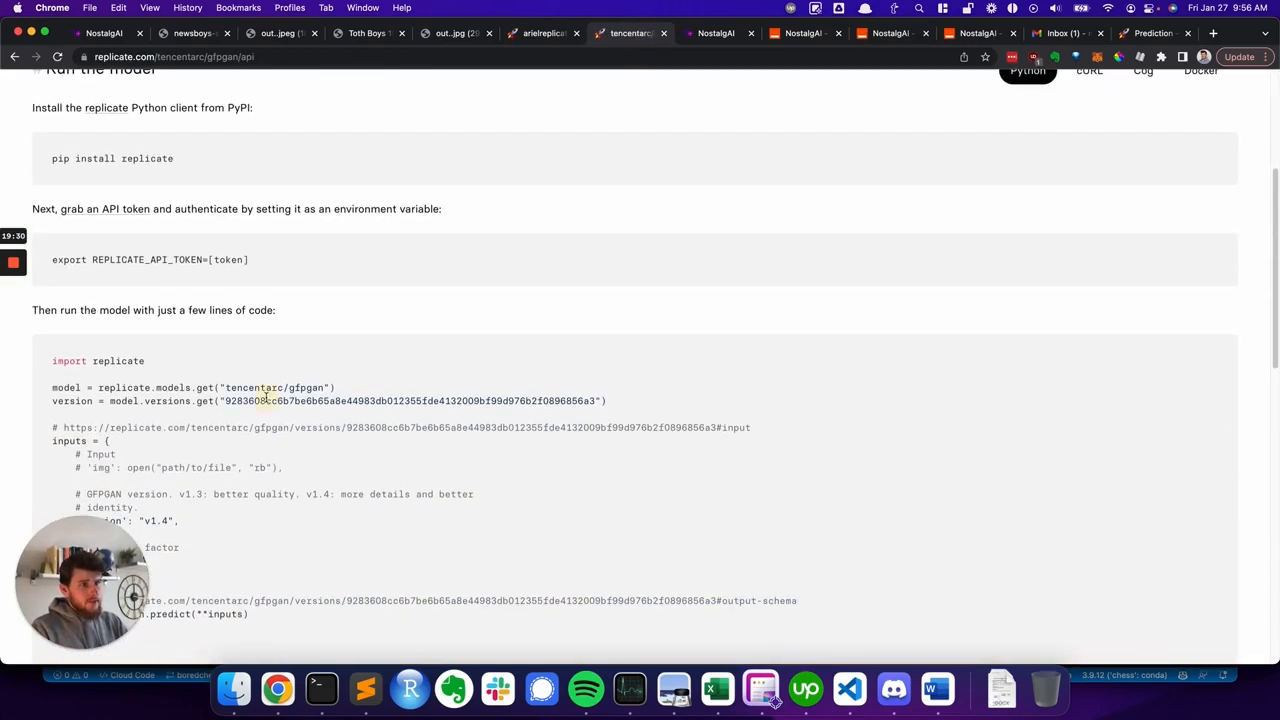
{"action": "double_click", "coordinate": [266, 399]}
{"action": "left_click", "coordinate": [336, 402]}
{"action": "scroll", "coordinate": [323, 426], "scroll_direction": "down", "scroll_amount": 4}
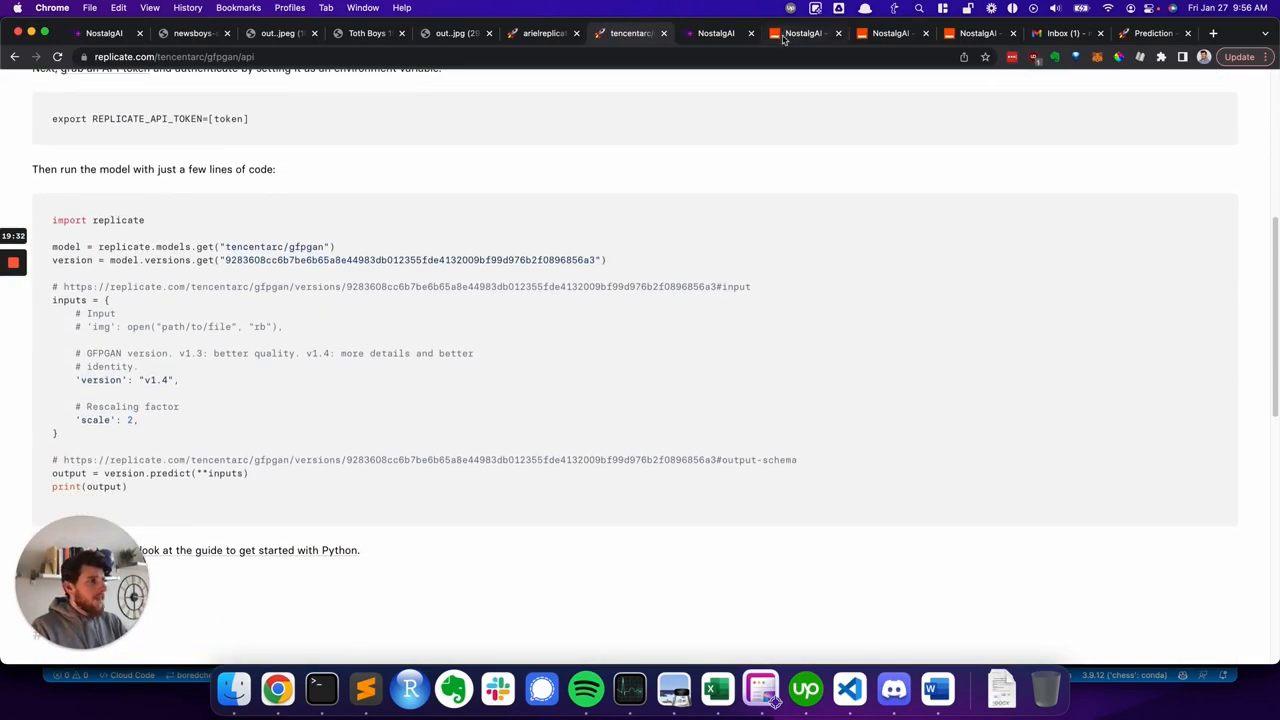
{"action": "left_click", "coordinate": [716, 35]}
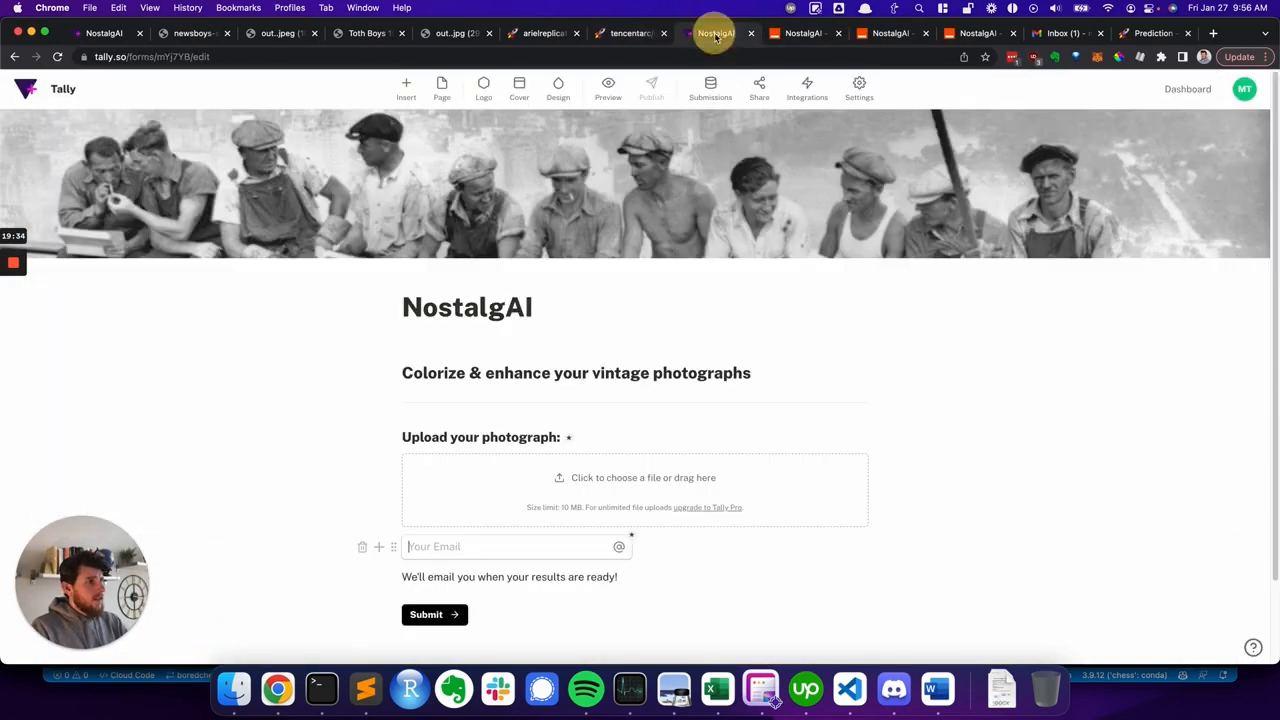
{"action": "left_click", "coordinate": [802, 33]}
{"action": "left_click", "coordinate": [889, 33]}
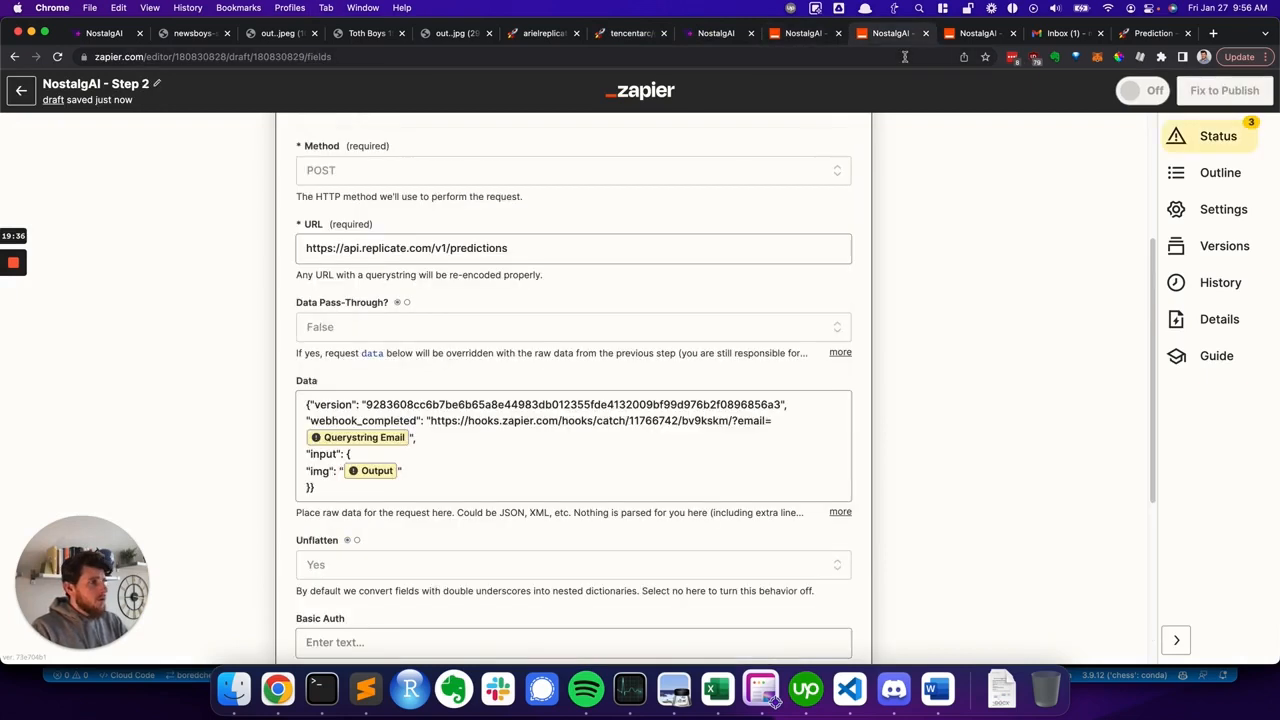
- Copy the Step 3 Zap's webhook URL and paste it over the webhook_completed URL in the Data body
{"action": "left_click", "coordinate": [432, 421]}
{"action": "key", "text": "ctrl+Tab"}
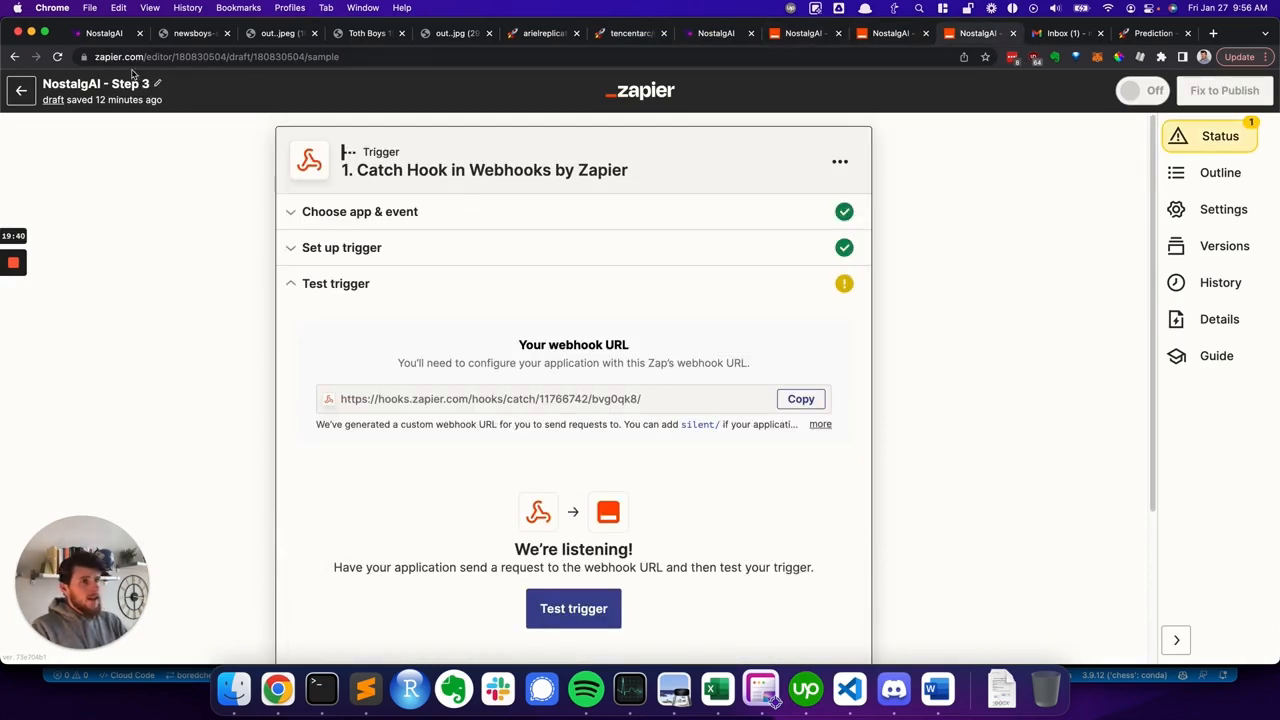
{"action": "left_click", "coordinate": [805, 399]}
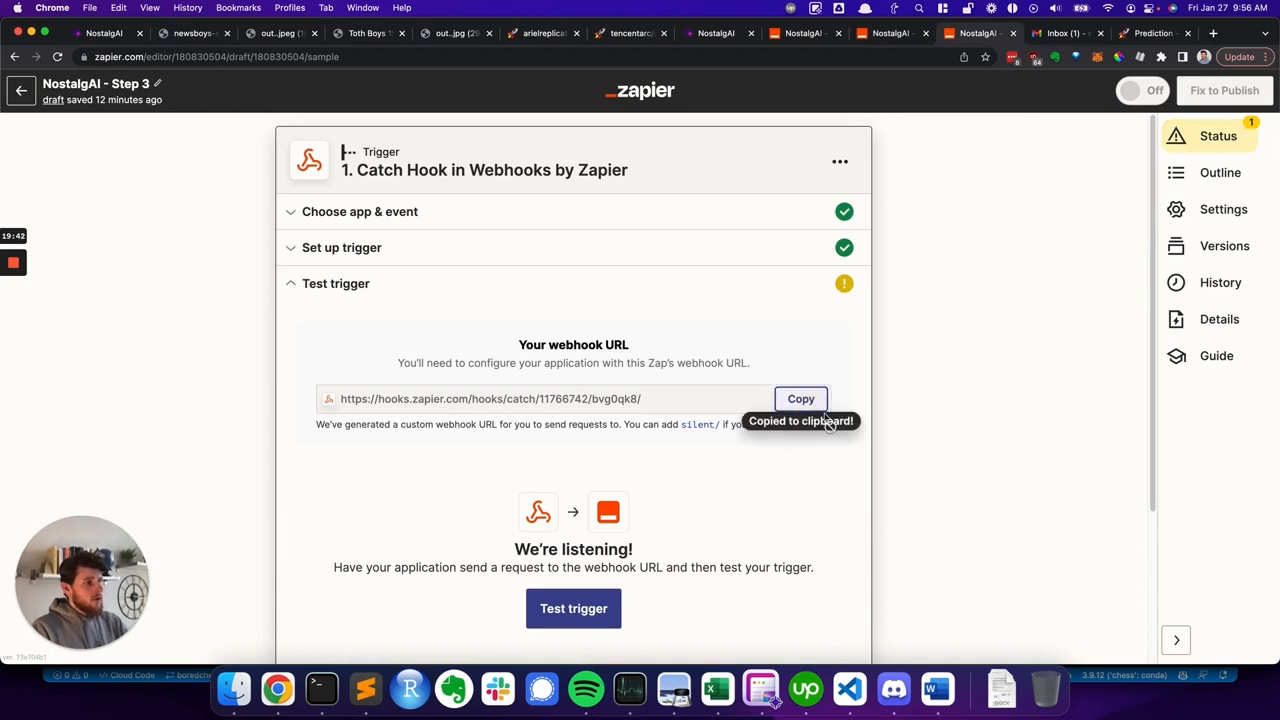
{"action": "key", "text": "ctrl+shift+Tab"}
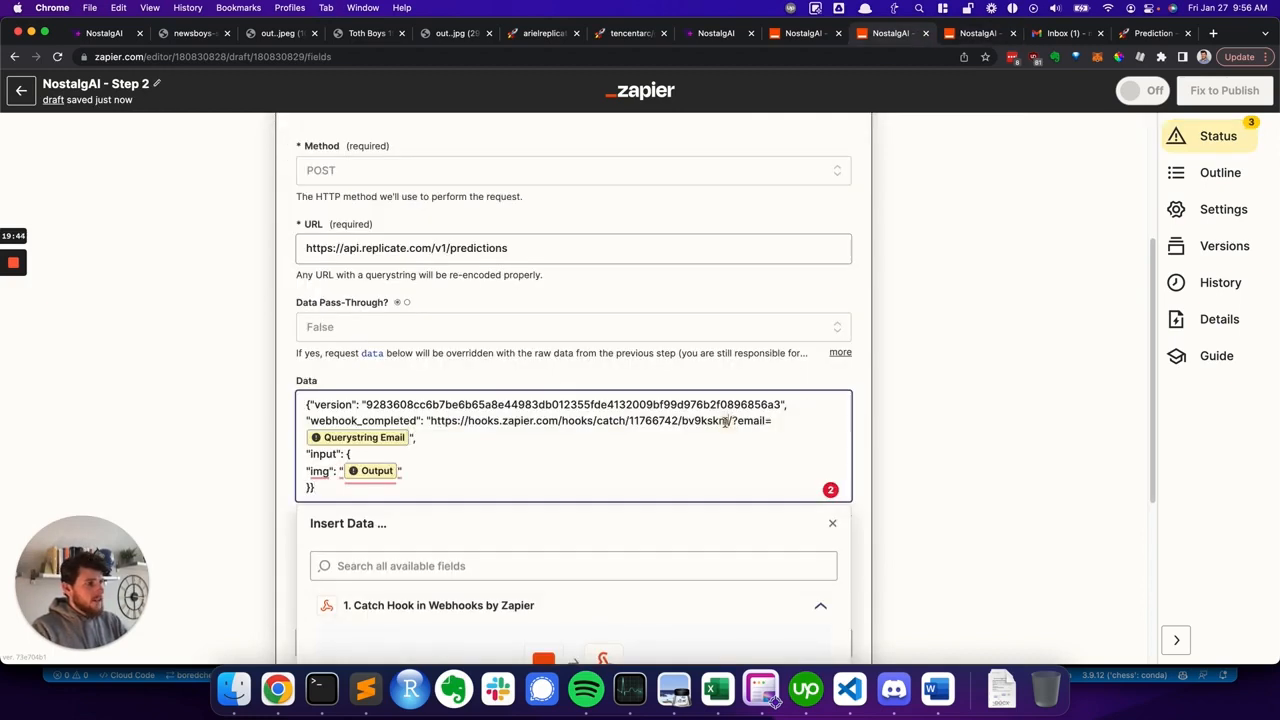
{"action": "left_click", "coordinate": [729, 421]}
{"action": "left_click", "coordinate": [431, 421], "text": "shift"}
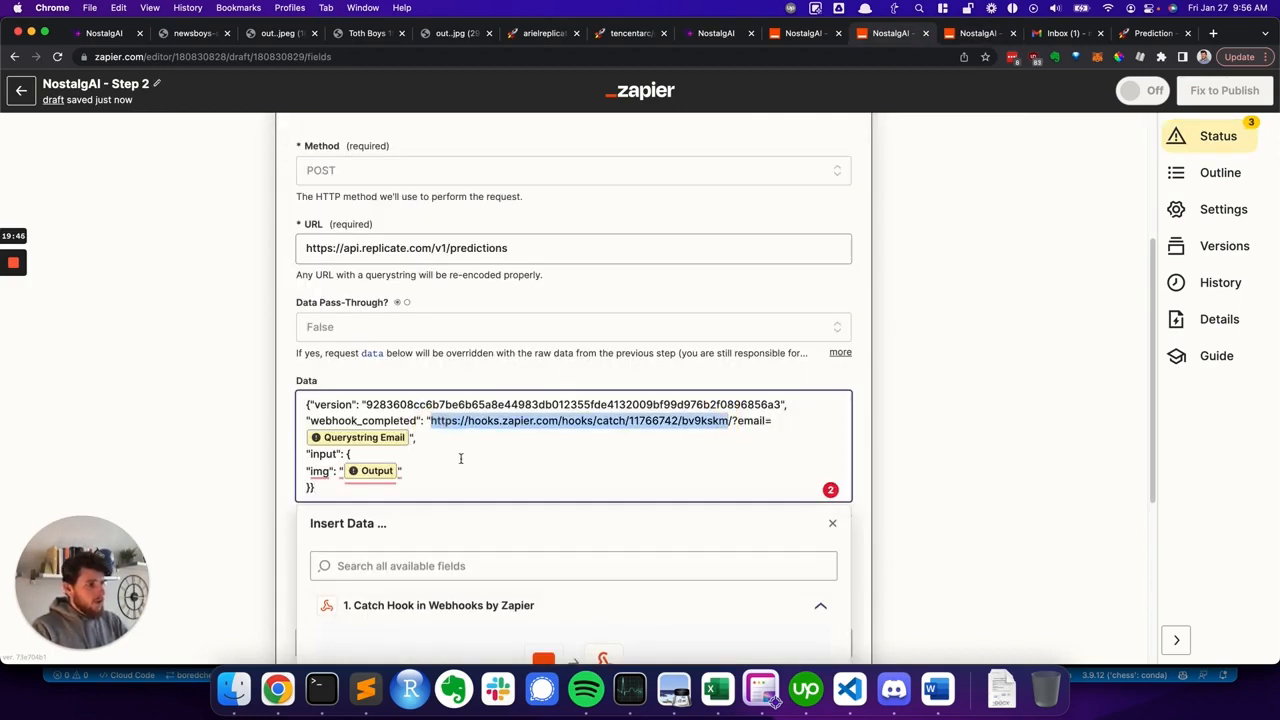
{"action": "key", "text": "super+v"}
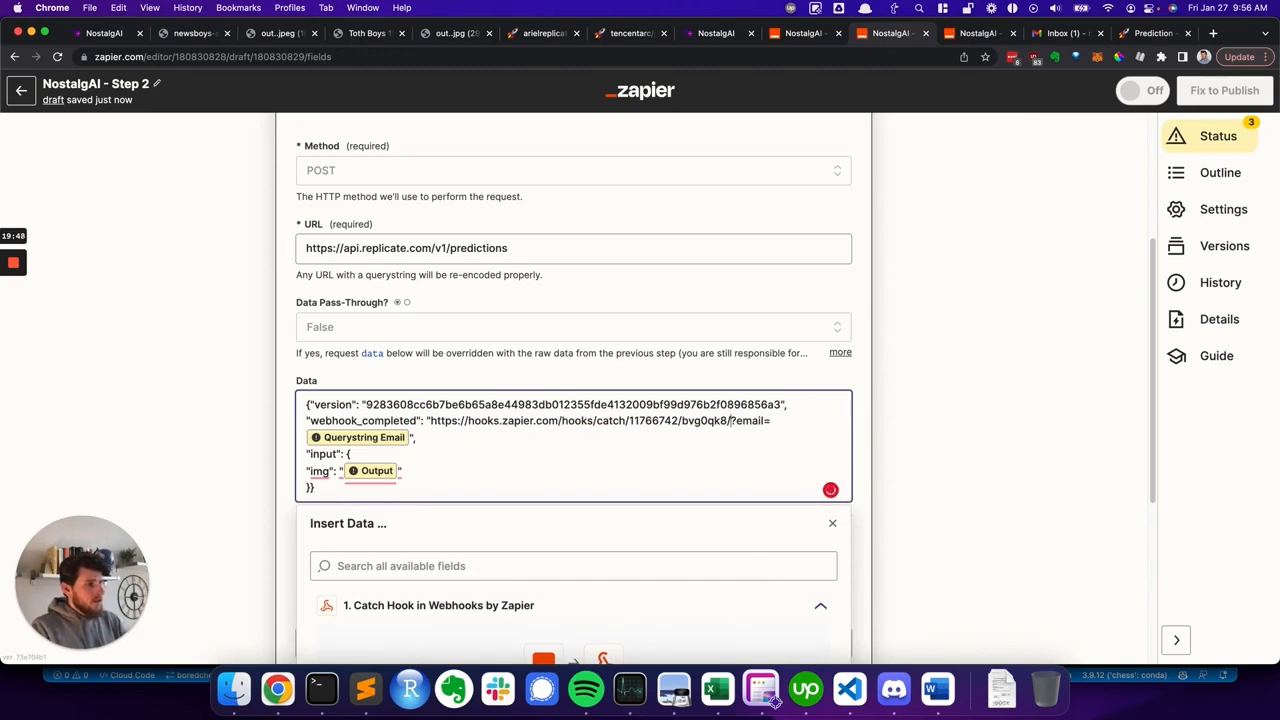
- Remove the Querystring Email field from the end of the webhook_completed URL
{"action": "left_click_drag", "start_coordinate": [731, 421], "coordinate": [764, 421]}
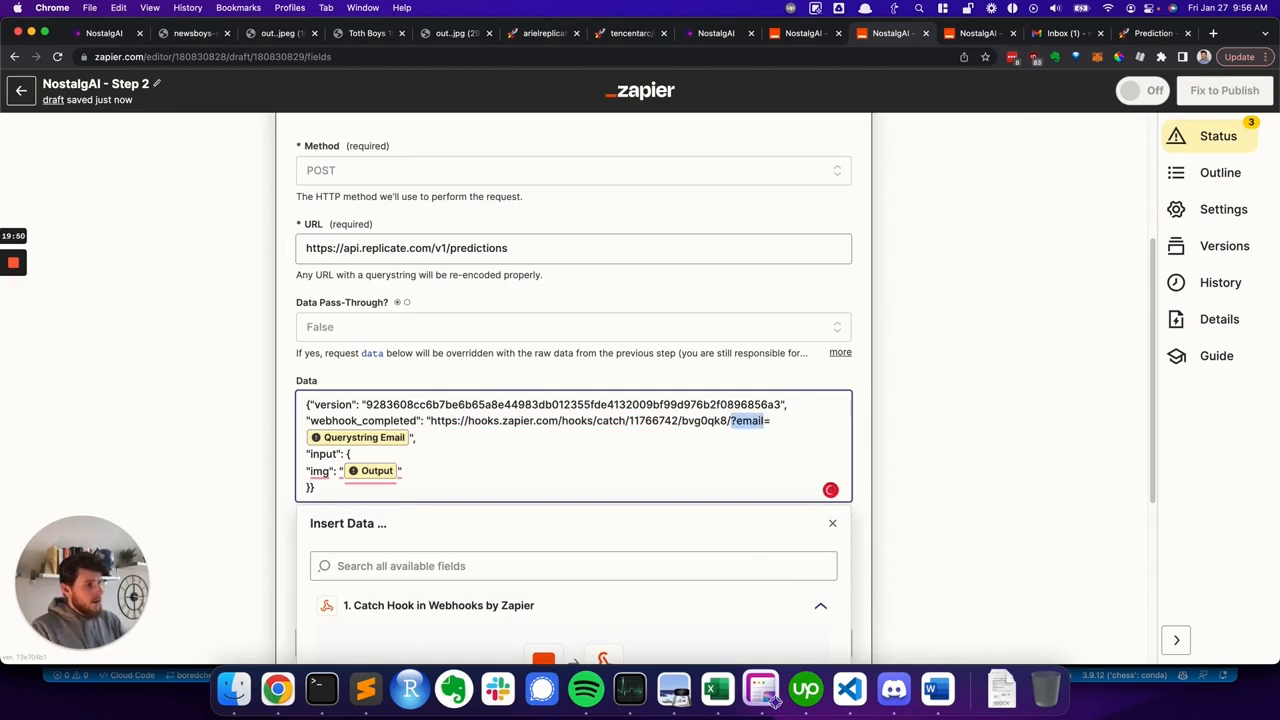
{"action": "key", "text": "shift+Right"}
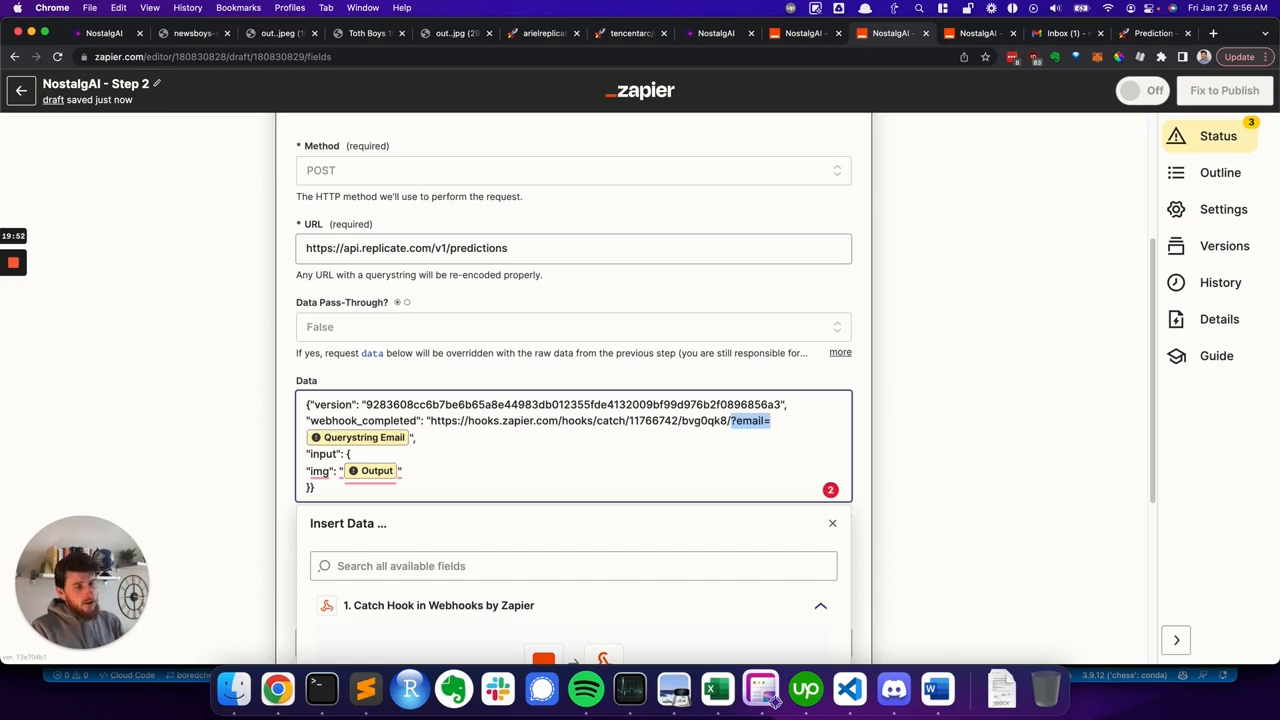
{"action": "left_click", "coordinate": [416, 438]}
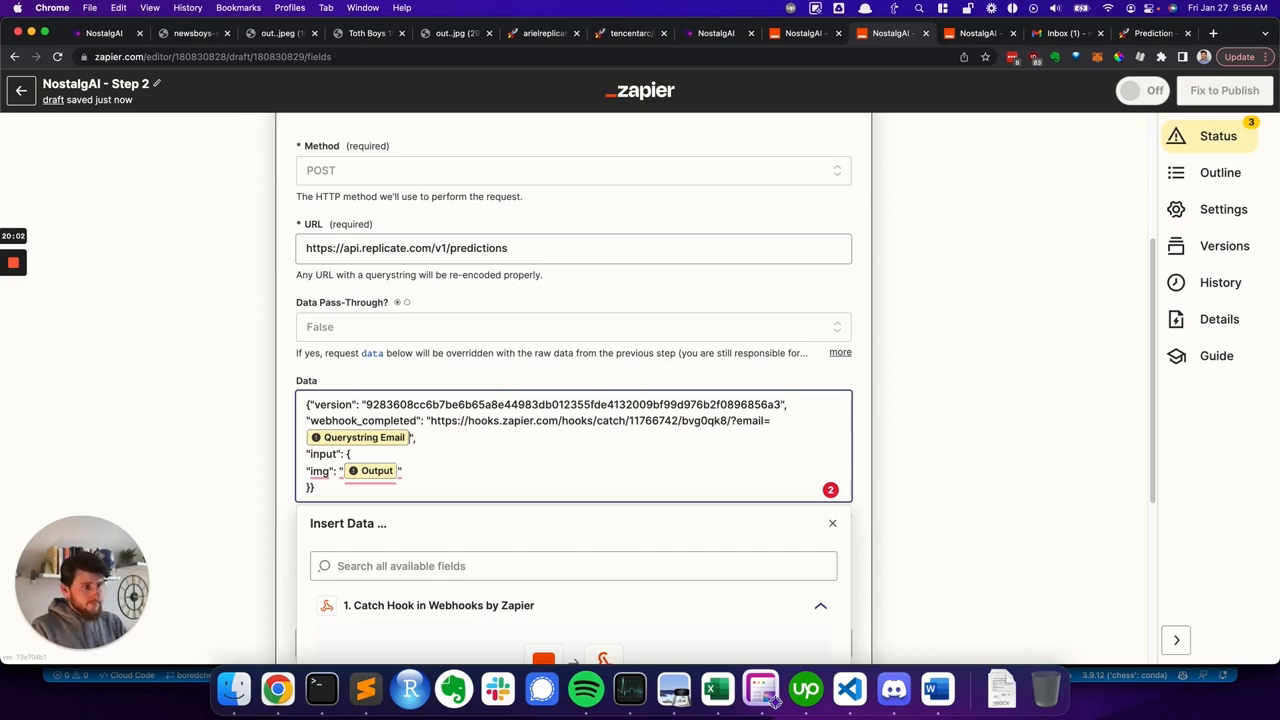
{"action": "key", "text": "BackSpace"}
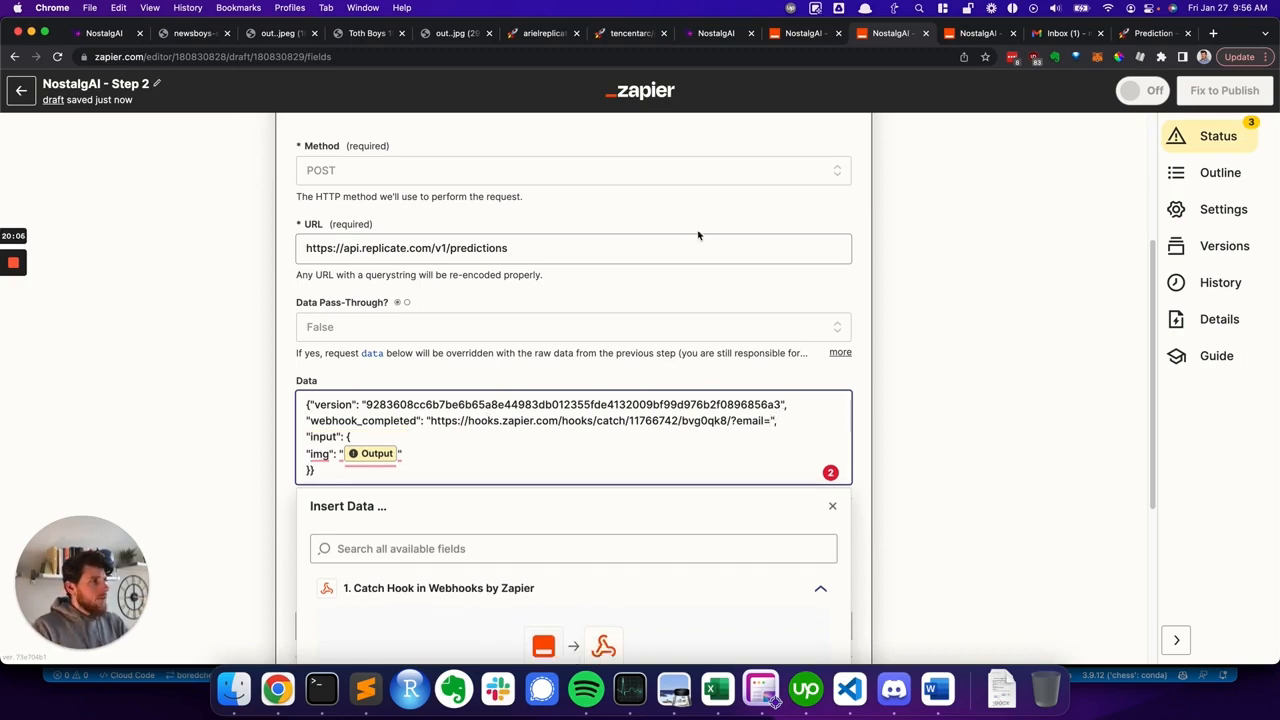
- Remove the Output field from the img value in the Data body
{"action": "left_click", "coordinate": [372, 453]}
{"action": "key", "text": "BackSpace"}
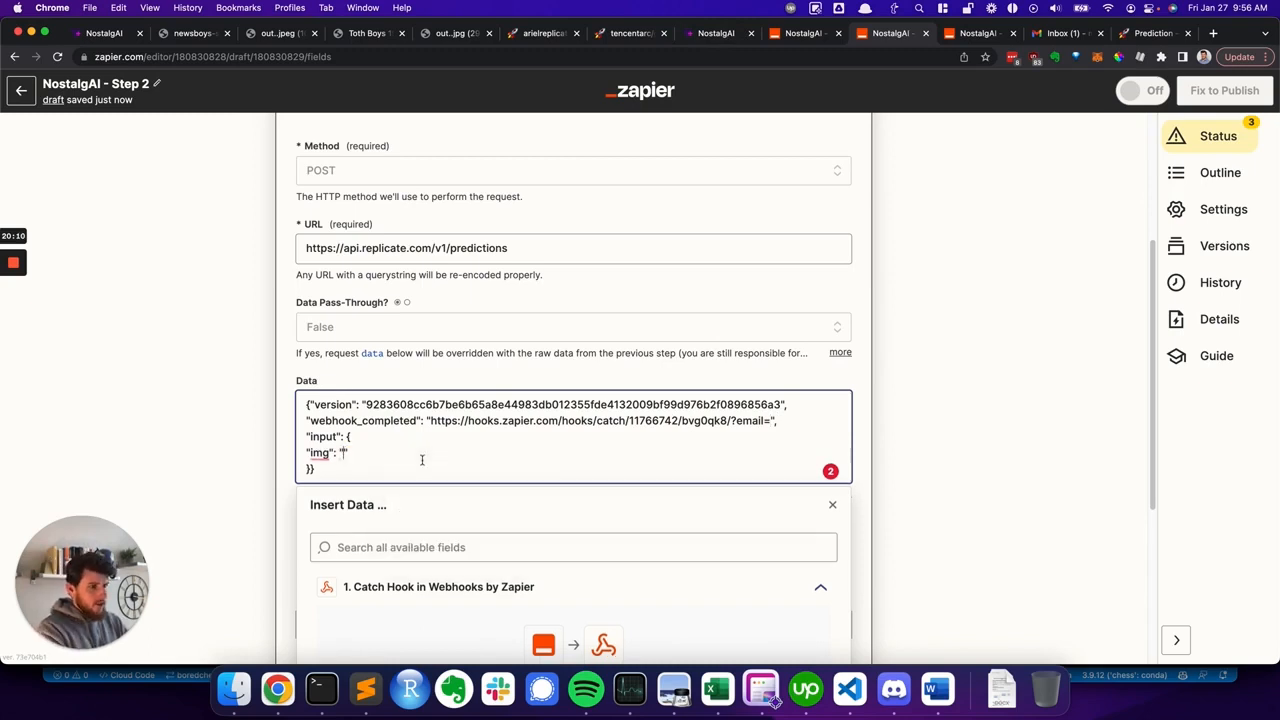
{"action": "left_click", "coordinate": [291, 438]}
{"action": "scroll", "coordinate": [300, 440], "scroll_direction": "down", "scroll_amount": 2}
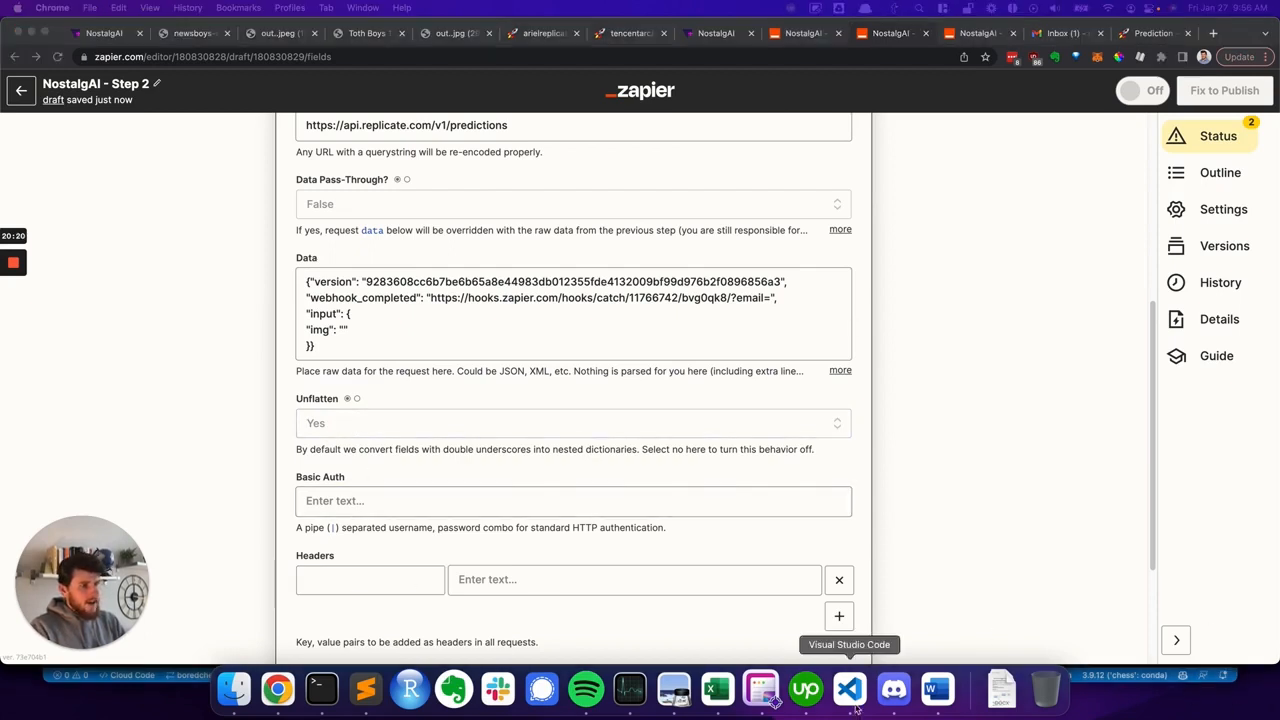
- Add an Authorization header whose value is the Replicate API token
{"action": "left_click", "coordinate": [310, 580]}
{"action": "key", "text": "super+v"}
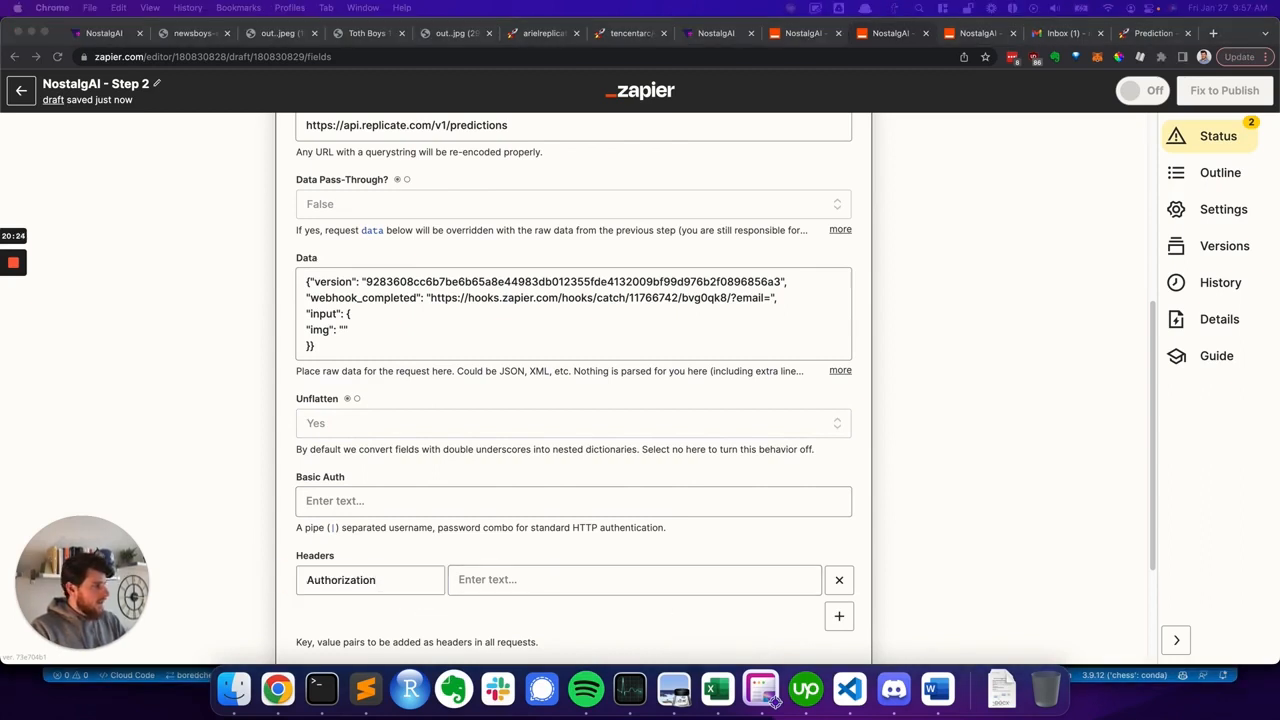
{"action": "left_click", "coordinate": [640, 577]}
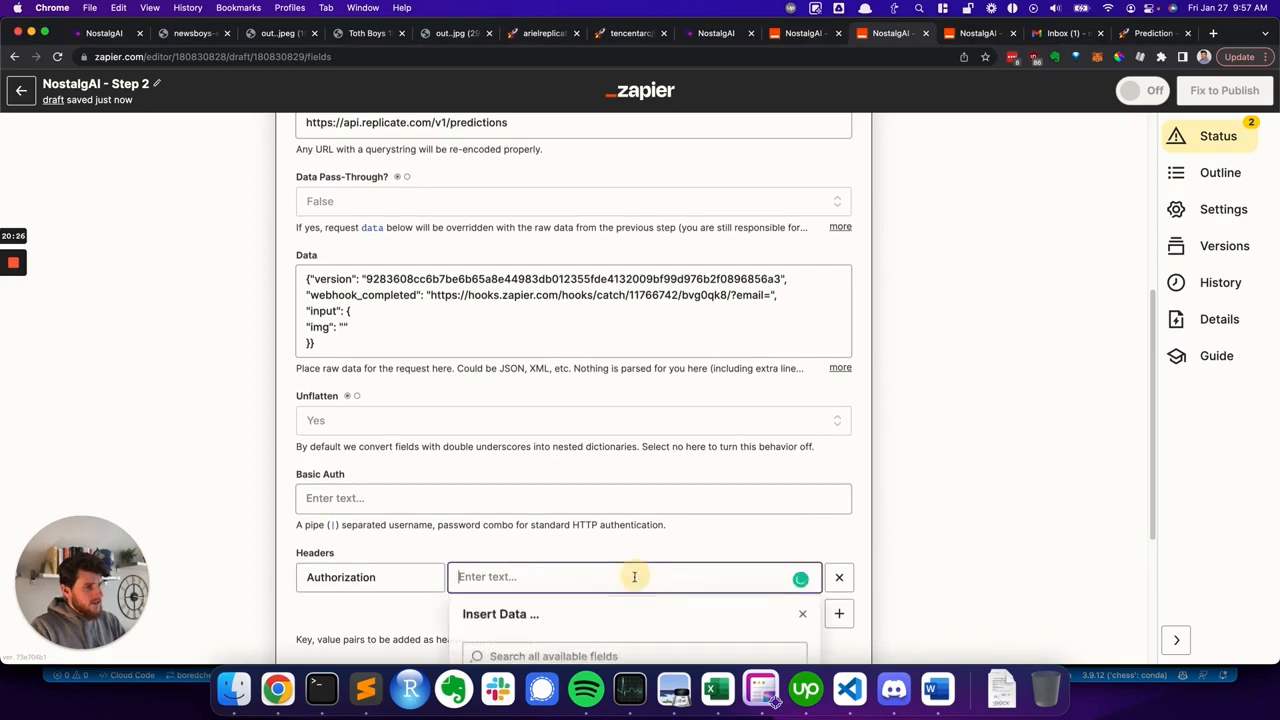
{"action": "key", "text": "super+v"}
{"action": "left_click", "coordinate": [583, 526]}
{"action": "scroll", "coordinate": [487, 522], "scroll_direction": "down", "scroll_amount": 2}
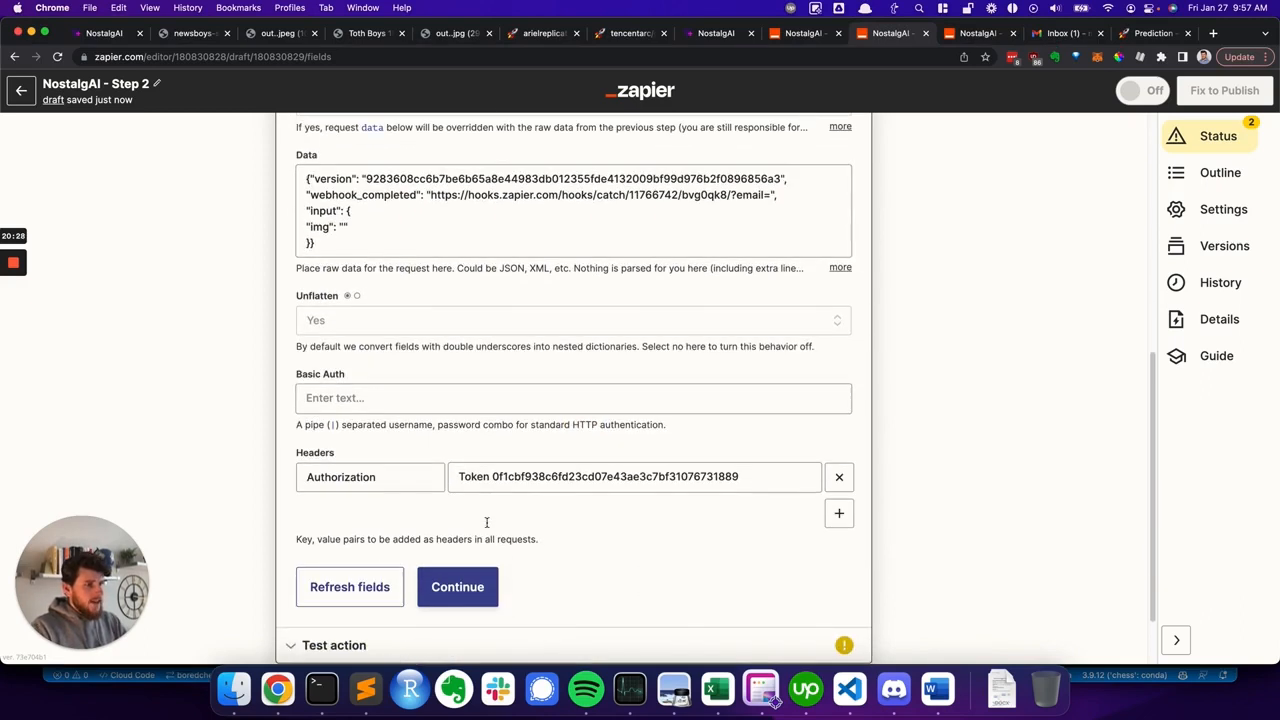
{"action": "scroll", "coordinate": [472, 229], "scroll_direction": "up", "scroll_amount": 1}
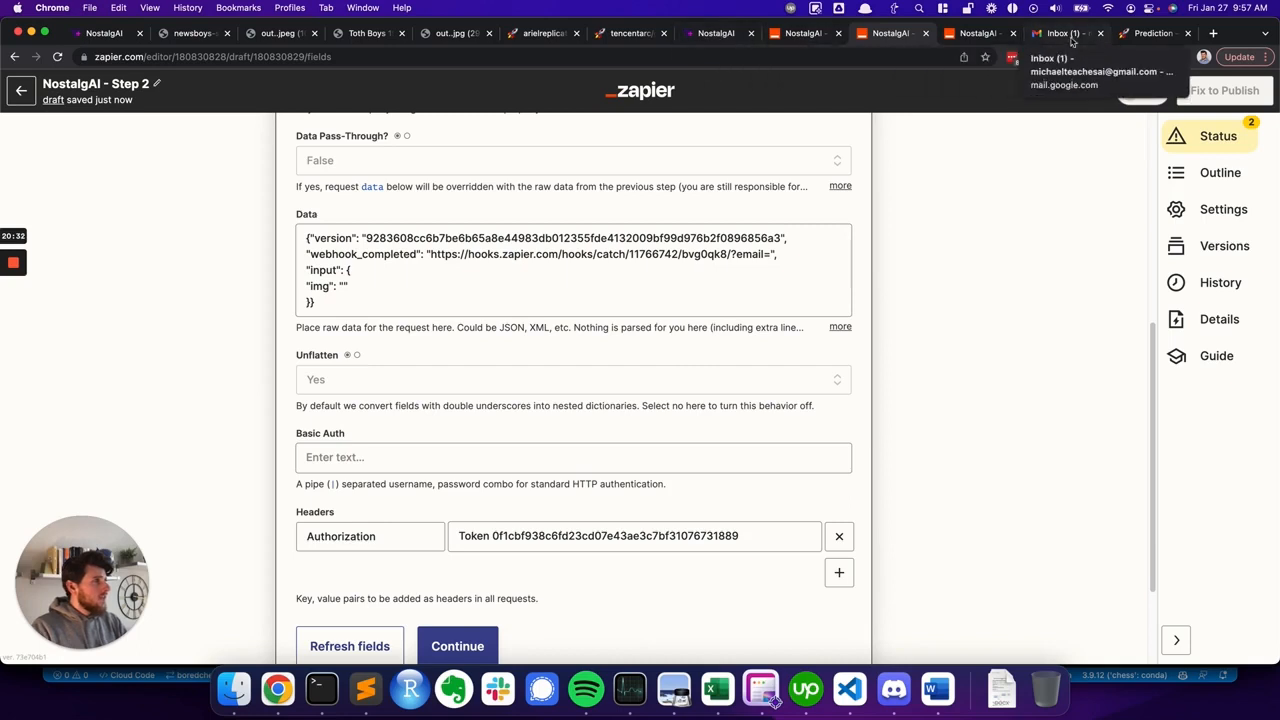
- Glance at the Replicate prediction tab, then continue from the action setup to the test step
{"action": "left_click", "coordinate": [1150, 33]}
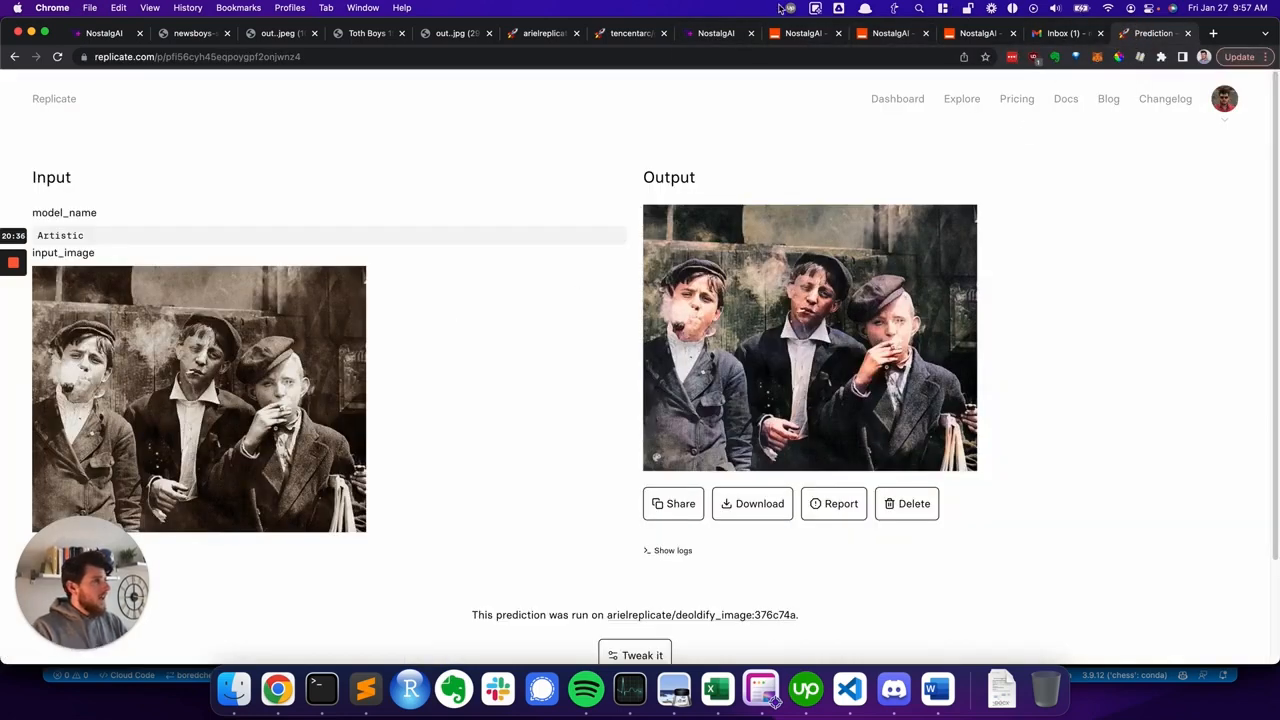
{"action": "left_click", "coordinate": [790, 35]}
{"action": "key", "text": "ctrl+Tab"}
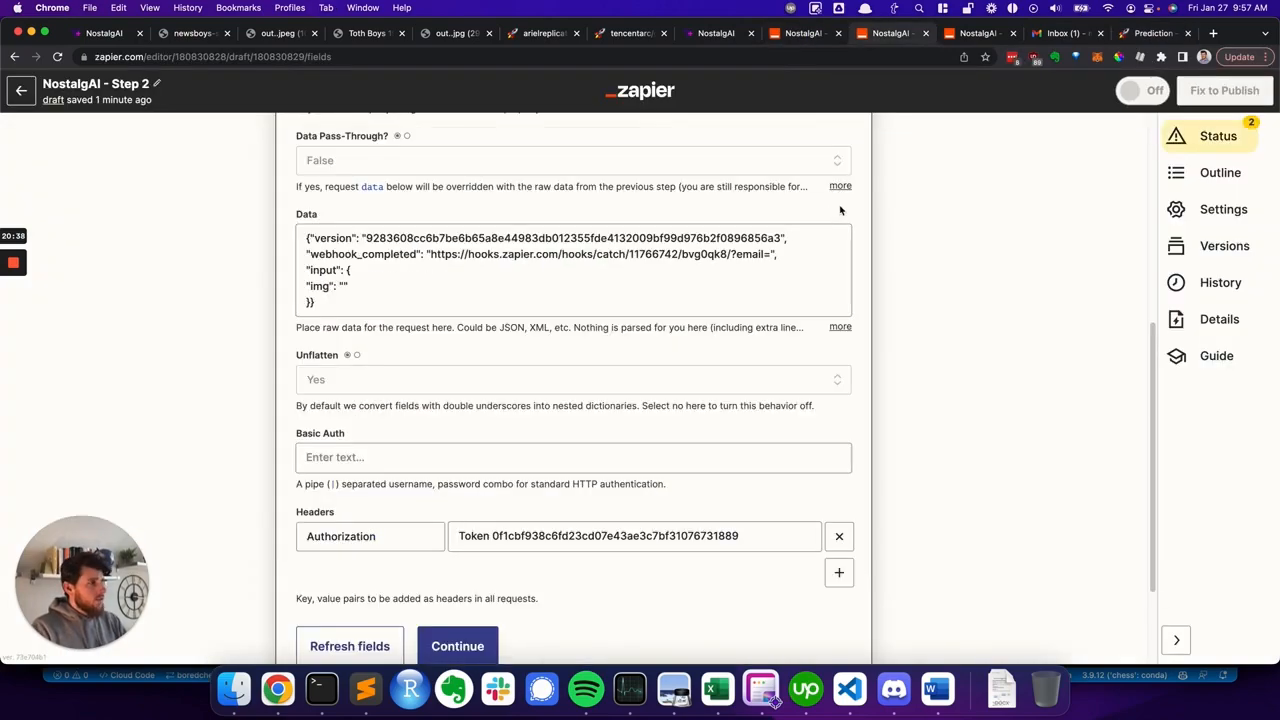
{"action": "left_click", "coordinate": [440, 646]}
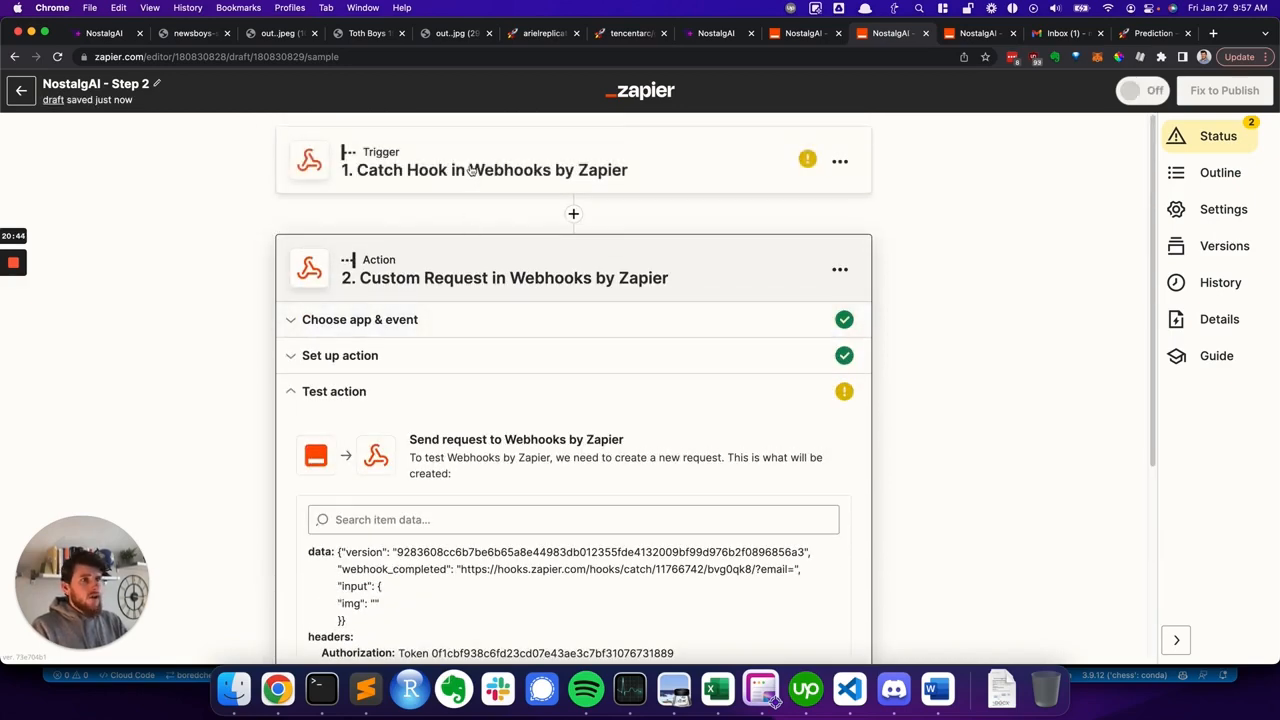
- Open the Catch Hook trigger and test it to pull in a sample request
{"action": "left_click", "coordinate": [471, 170]}
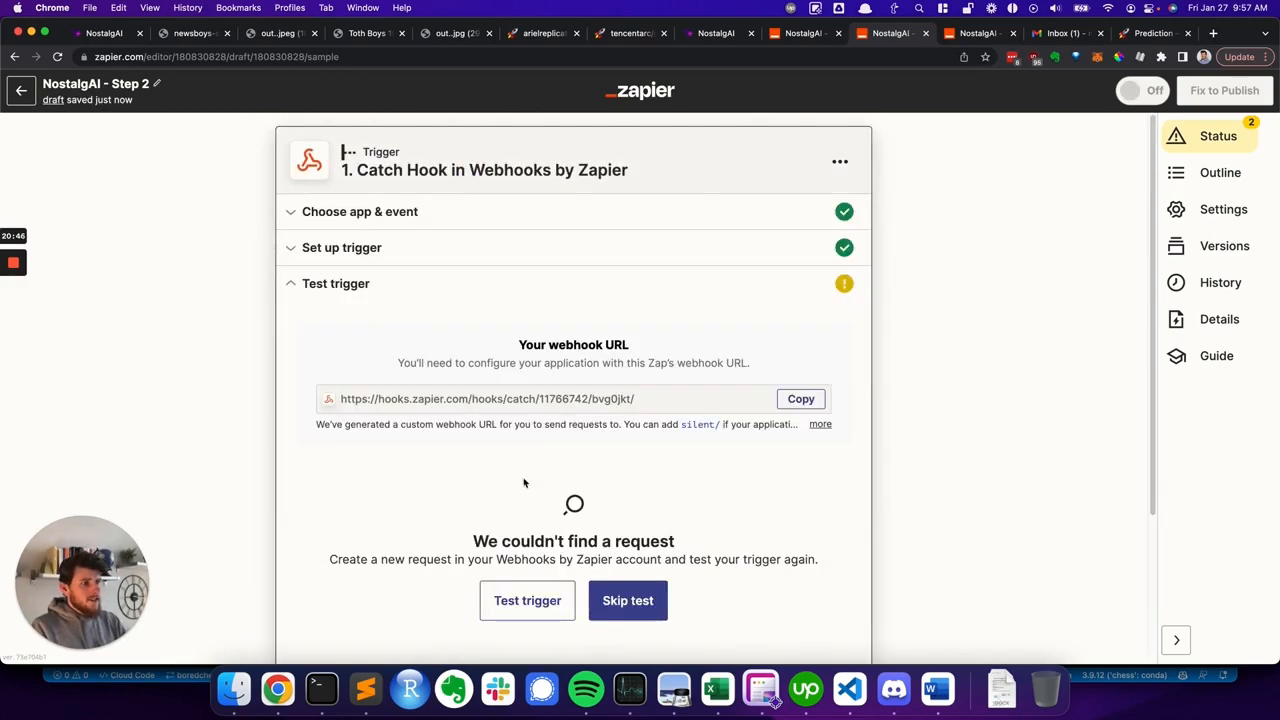
{"action": "left_click", "coordinate": [543, 600]}
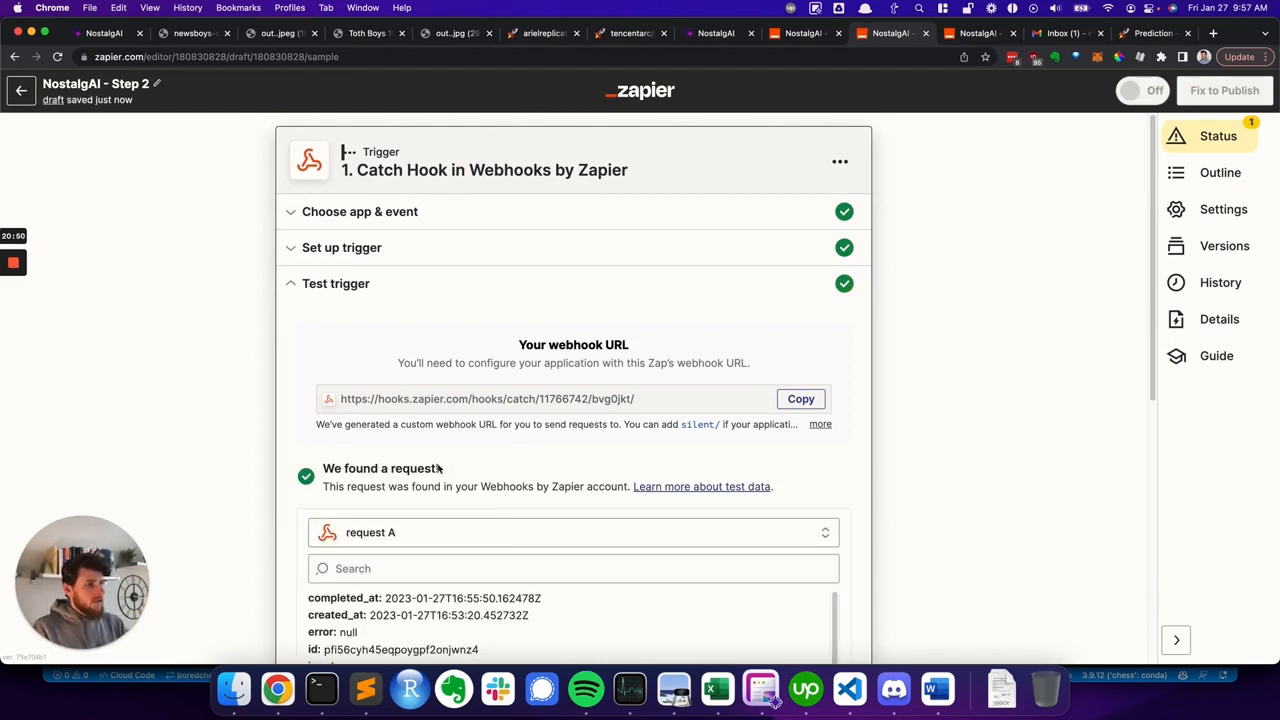
{"action": "scroll", "coordinate": [388, 467], "scroll_direction": "down", "scroll_amount": 5}
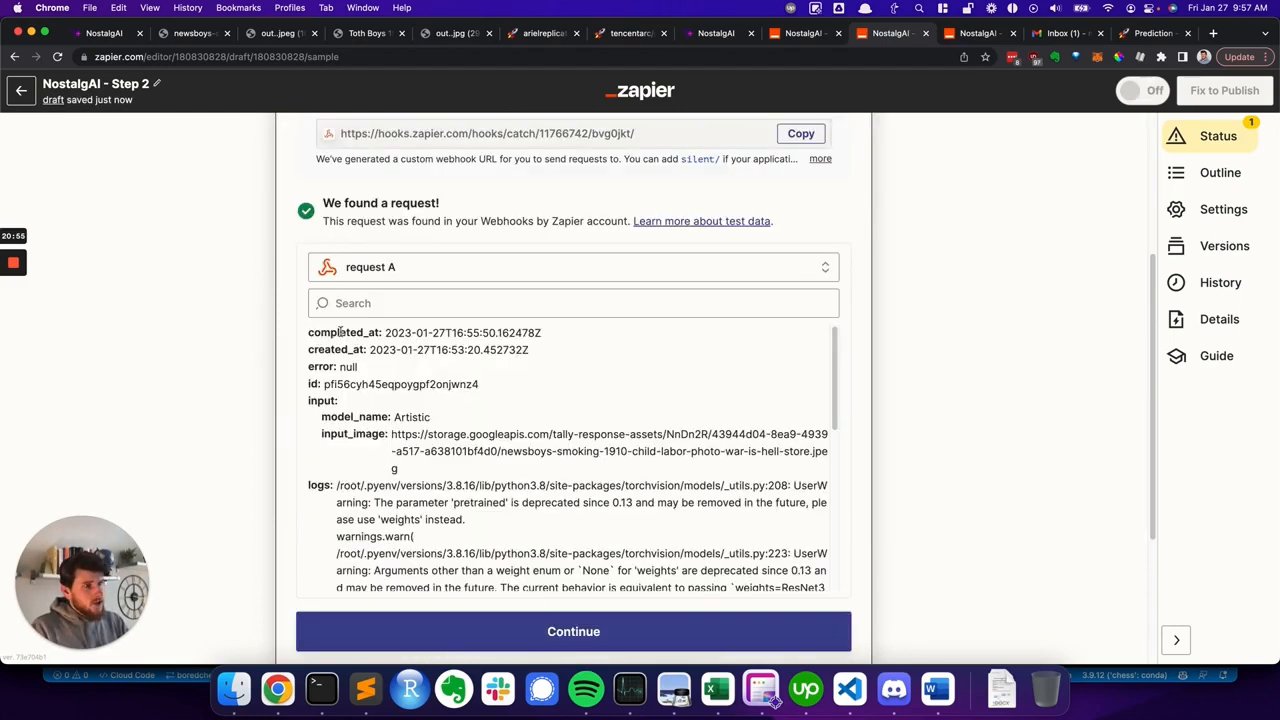
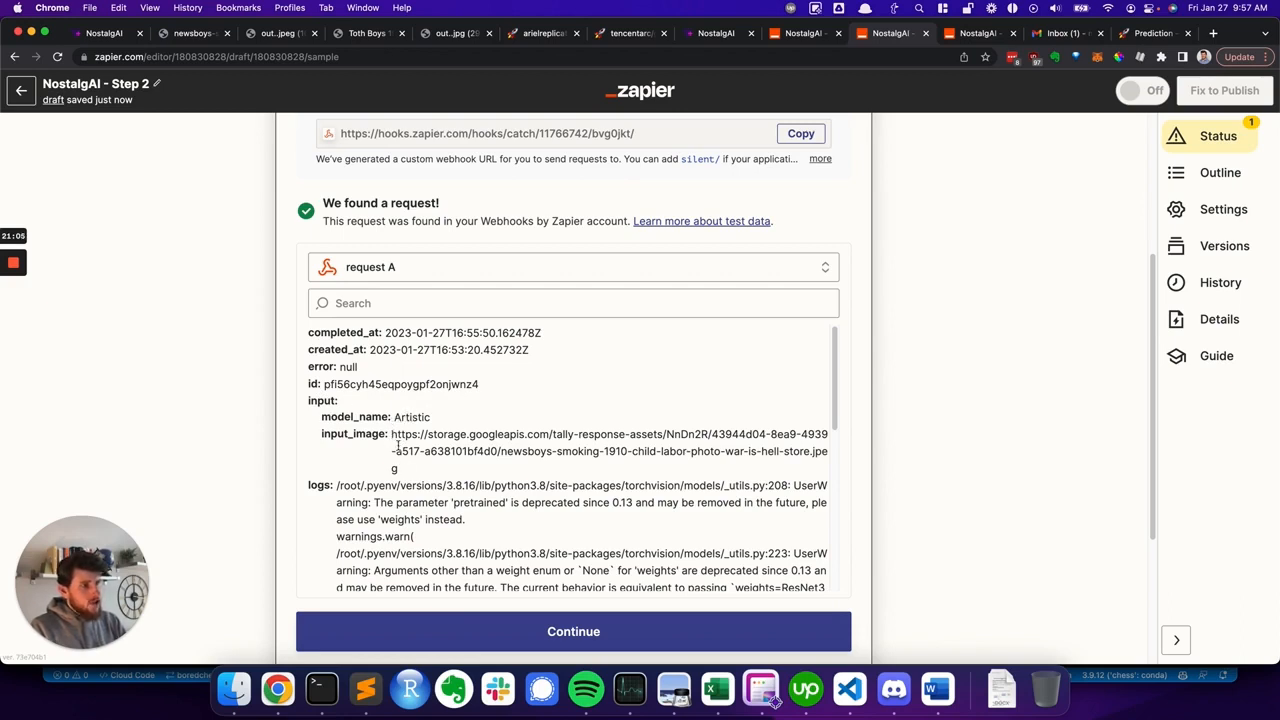
- Scroll through the sample request's fields in the Catch Hook test results
{"action": "scroll", "coordinate": [424, 466], "scroll_direction": "down", "scroll_amount": 3}
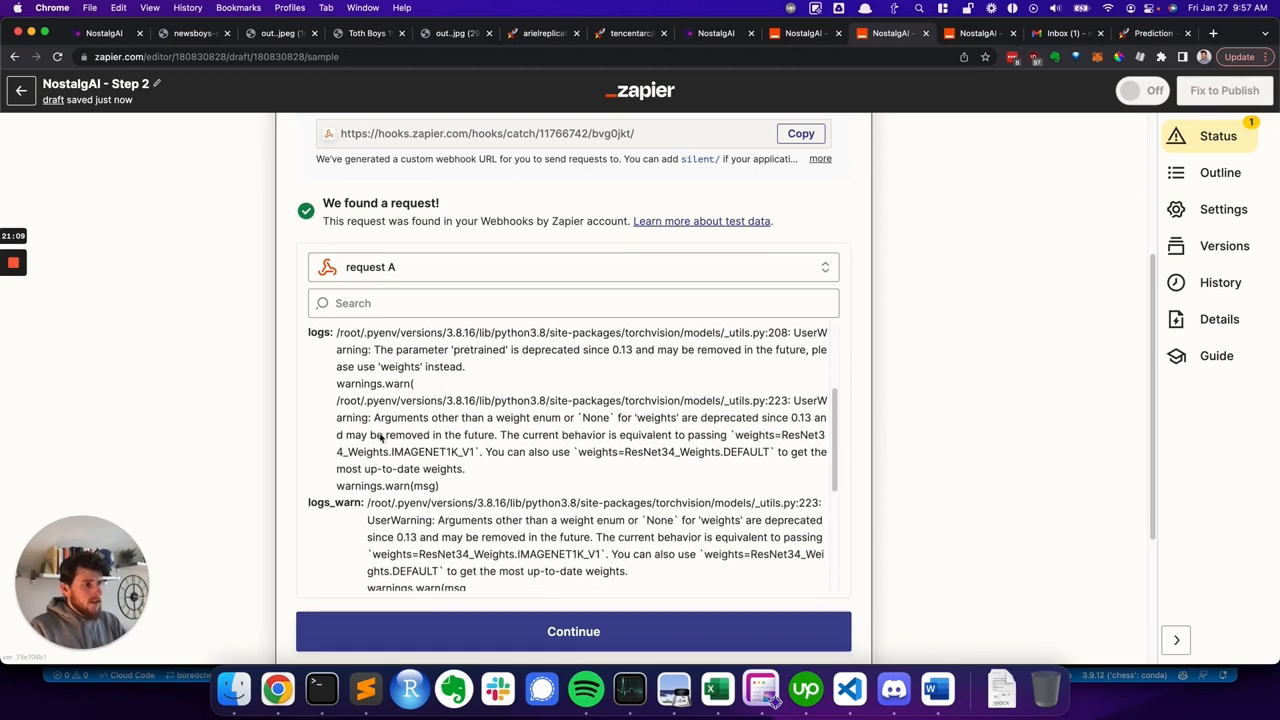
{"action": "scroll", "coordinate": [380, 437], "scroll_direction": "down", "scroll_amount": 2}
{"action": "scroll", "coordinate": [440, 460], "scroll_direction": "down", "scroll_amount": 2}
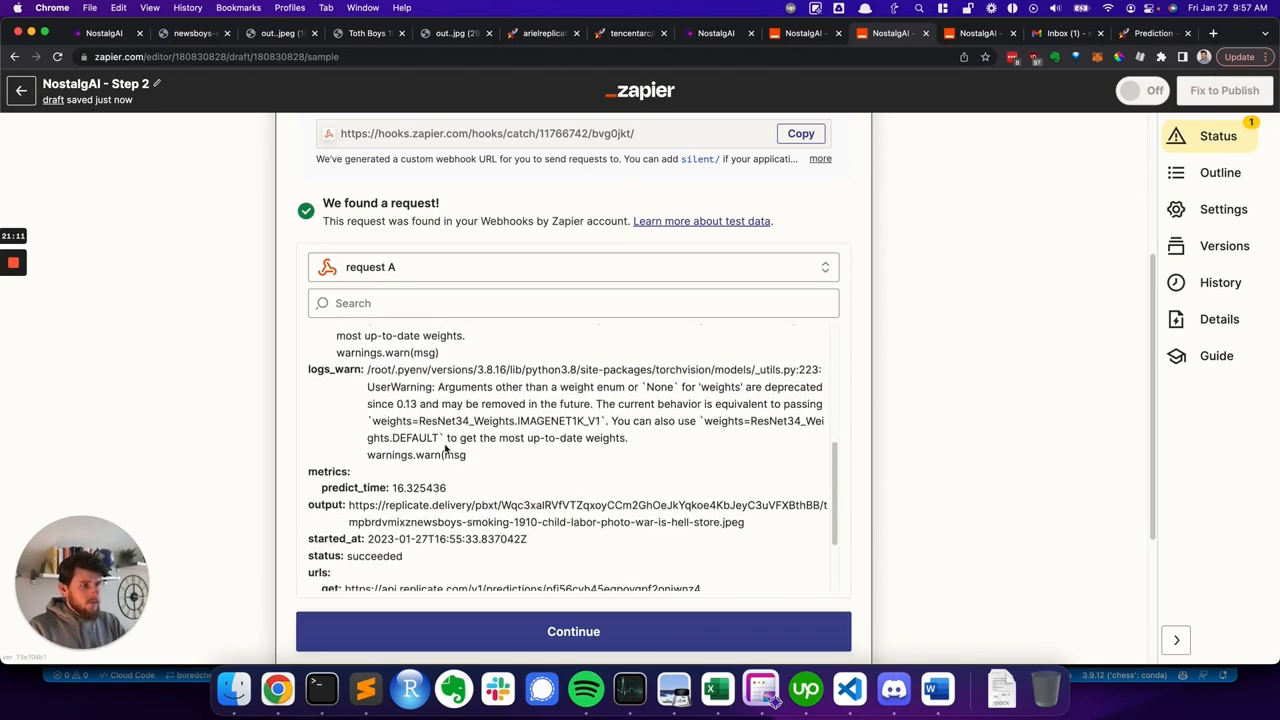
{"action": "scroll", "coordinate": [551, 432], "scroll_direction": "down", "scroll_amount": 2}
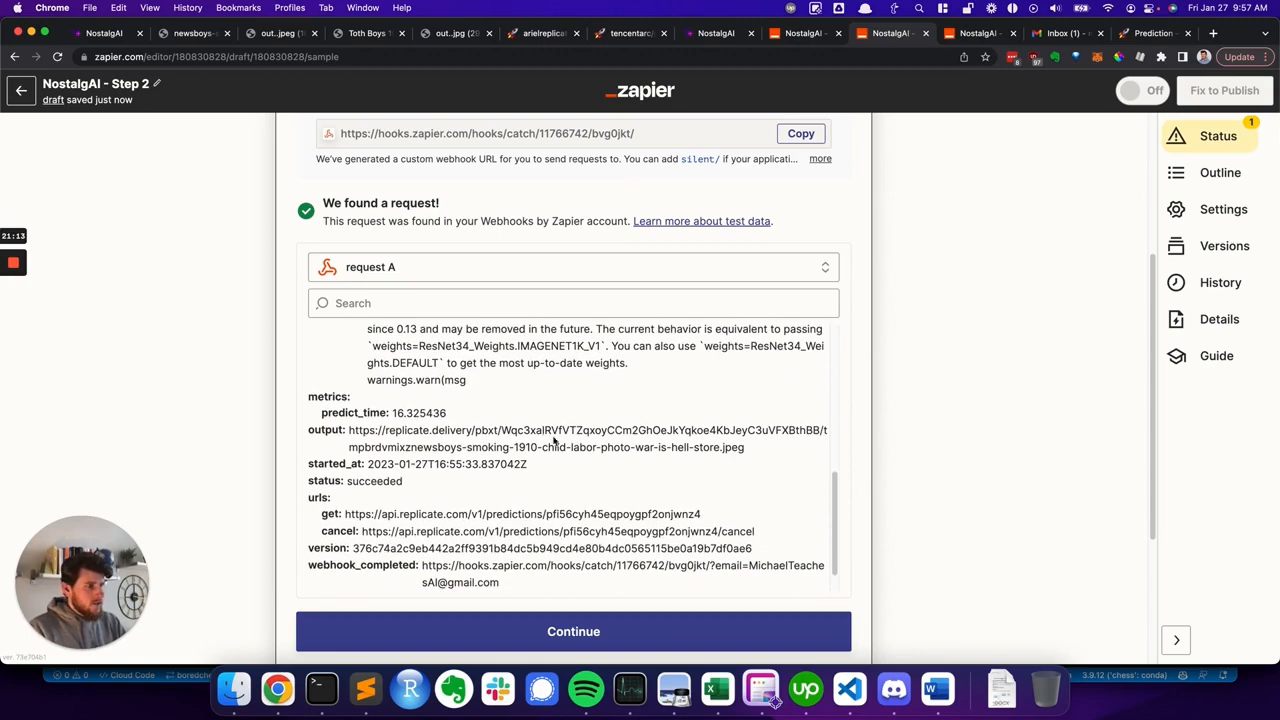
{"action": "scroll", "coordinate": [487, 412], "scroll_direction": "down", "scroll_amount": 1}
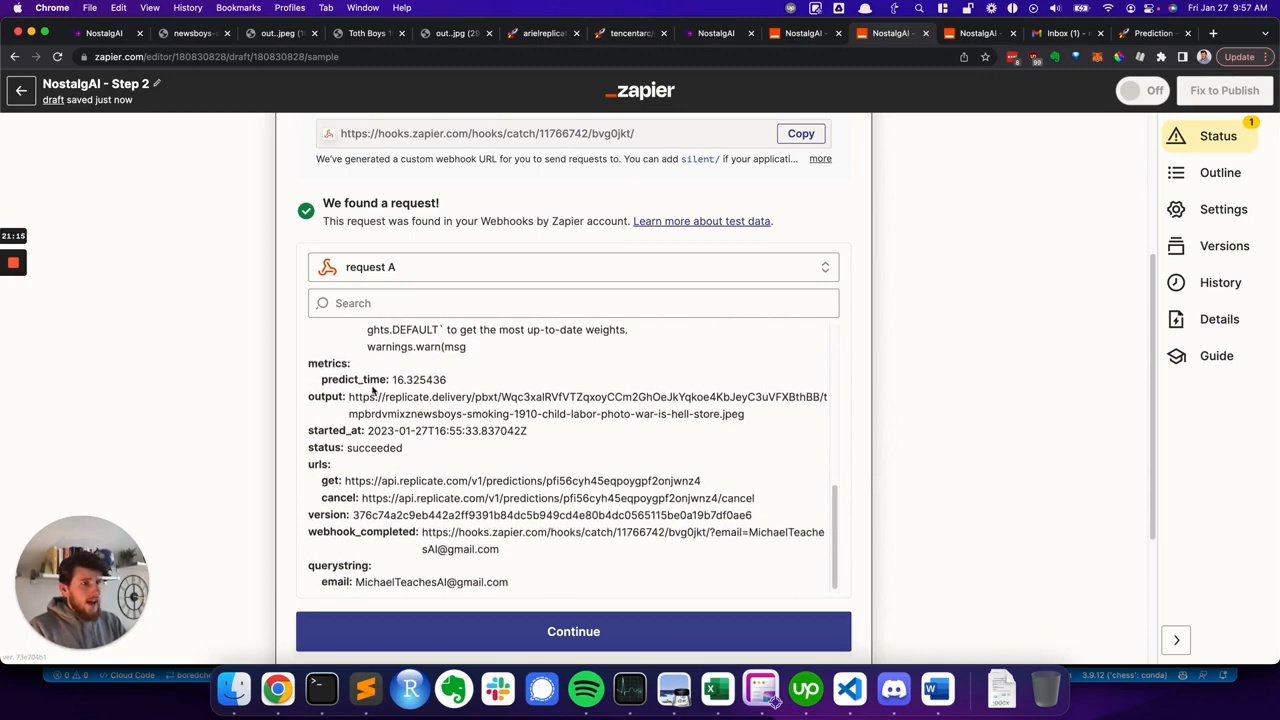
- Copy the sample's output image URL, open it in a new browser tab to inspect the colorized photo, and close that tab
{"action": "left_click_drag", "start_coordinate": [349, 397], "coordinate": [774, 414]}
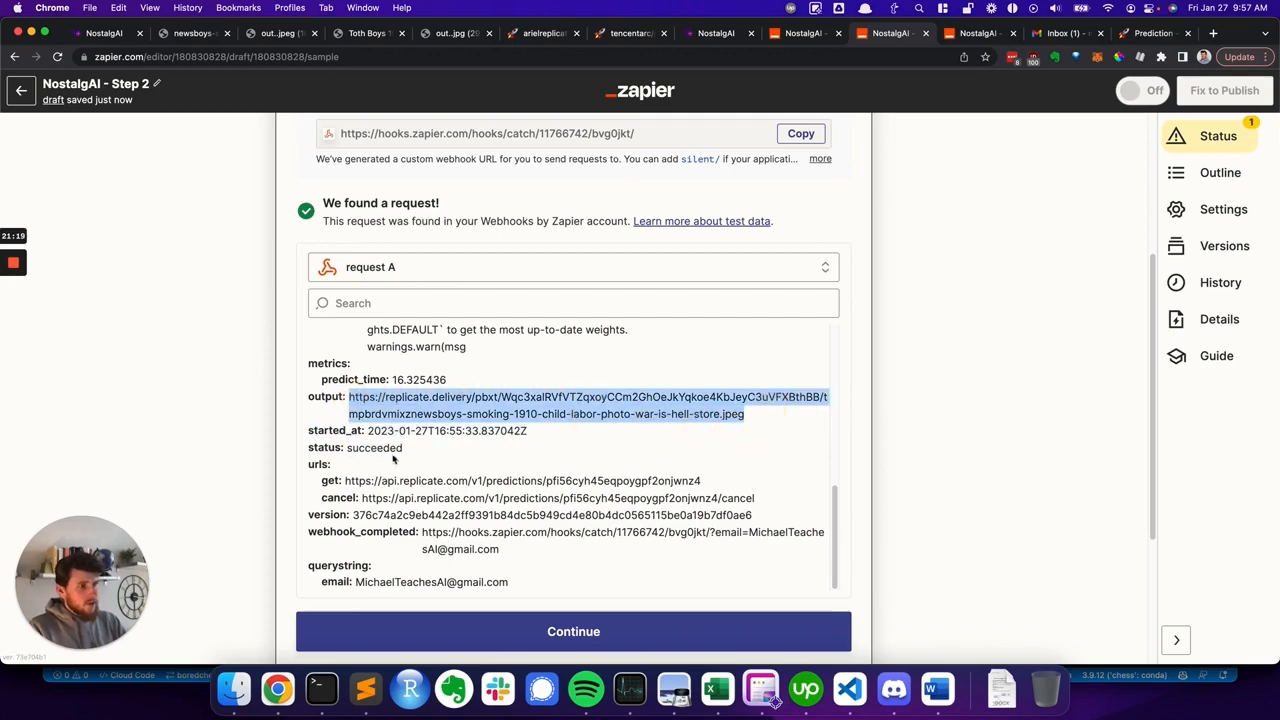
{"action": "key", "text": "super+c"}
{"action": "key", "text": "super+t"}
{"action": "key", "text": "super+v"}
{"action": "key", "text": "Return"}
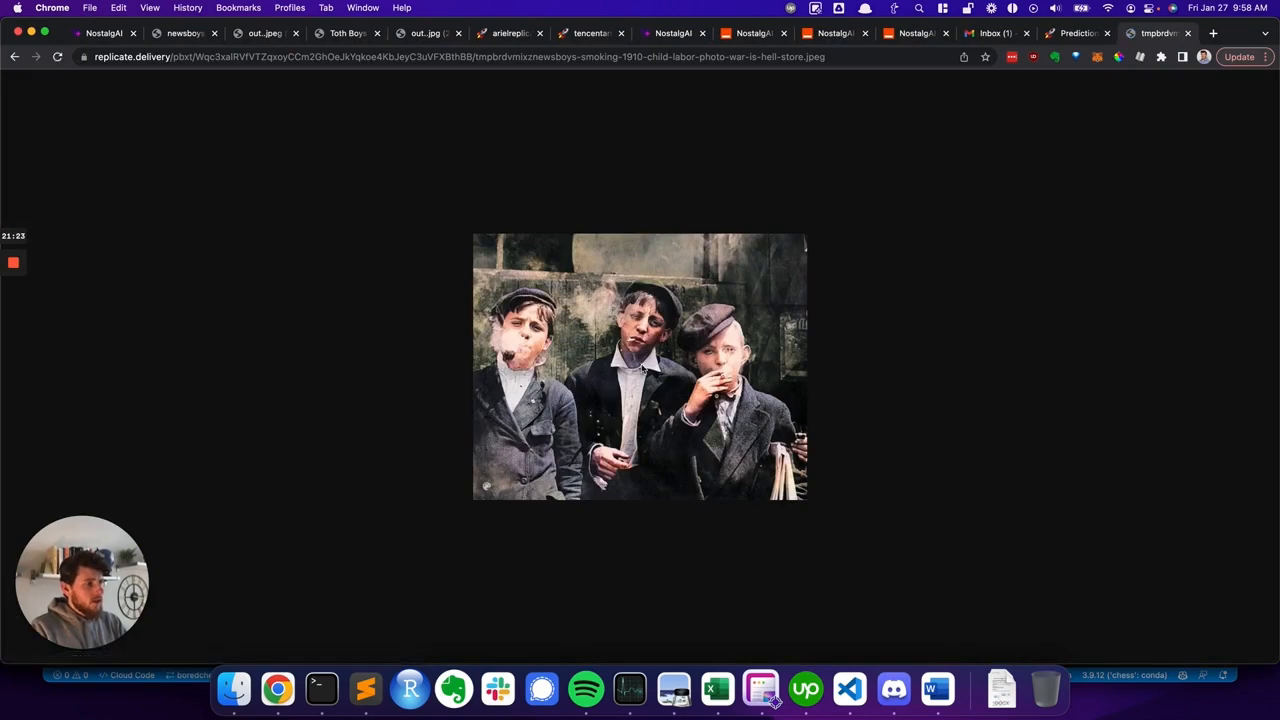
{"action": "left_click", "coordinate": [428, 34]}
{"action": "left_click", "coordinate": [272, 34]}
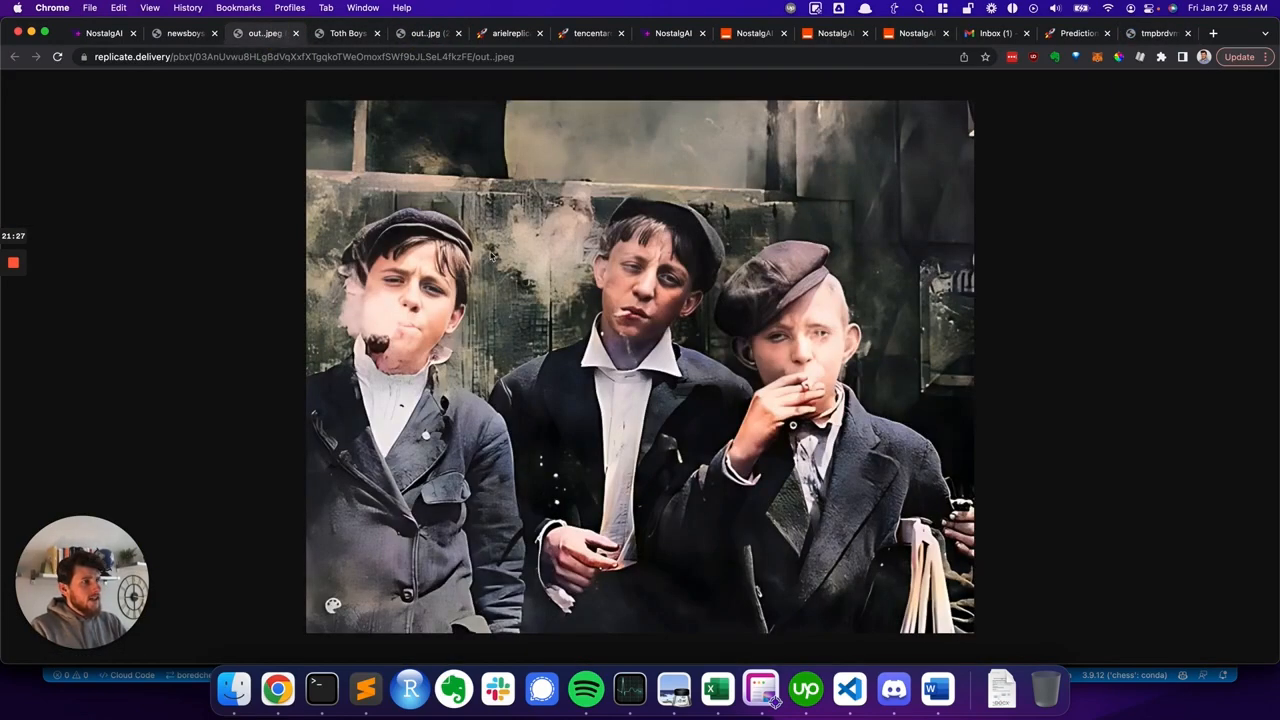
{"action": "left_click", "coordinate": [1155, 34]}
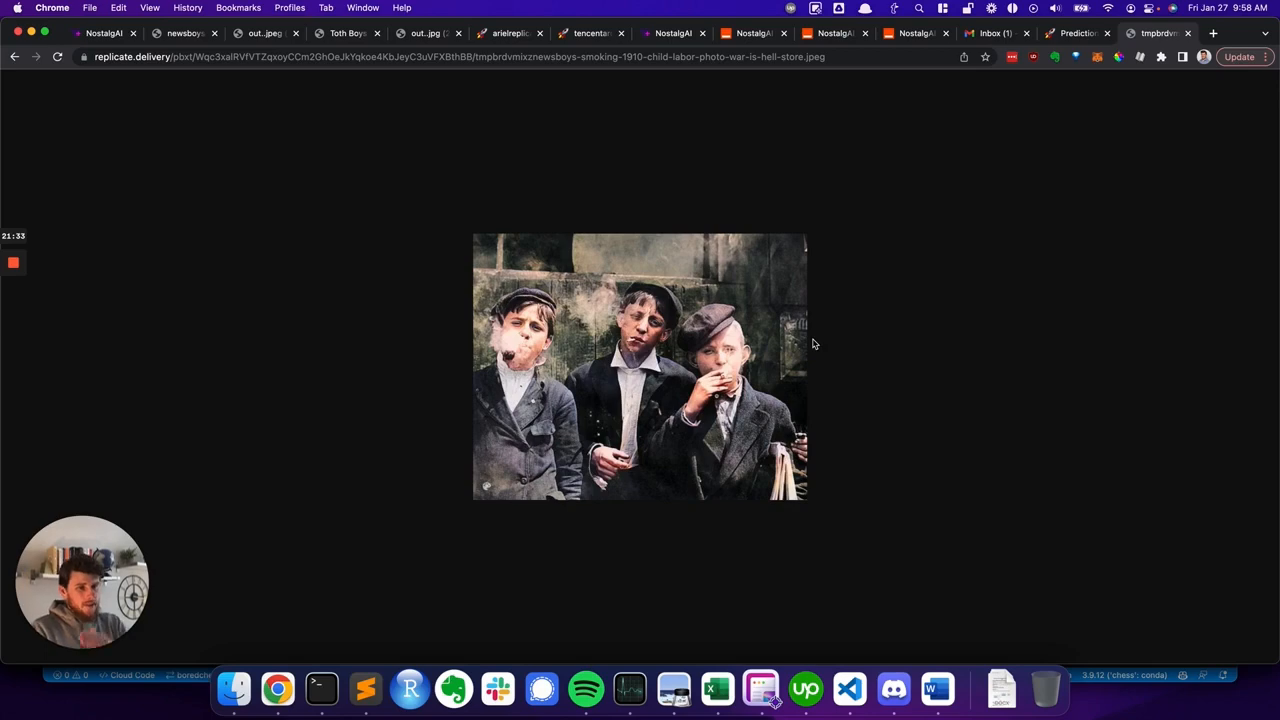
{"action": "key", "text": "super+w"}
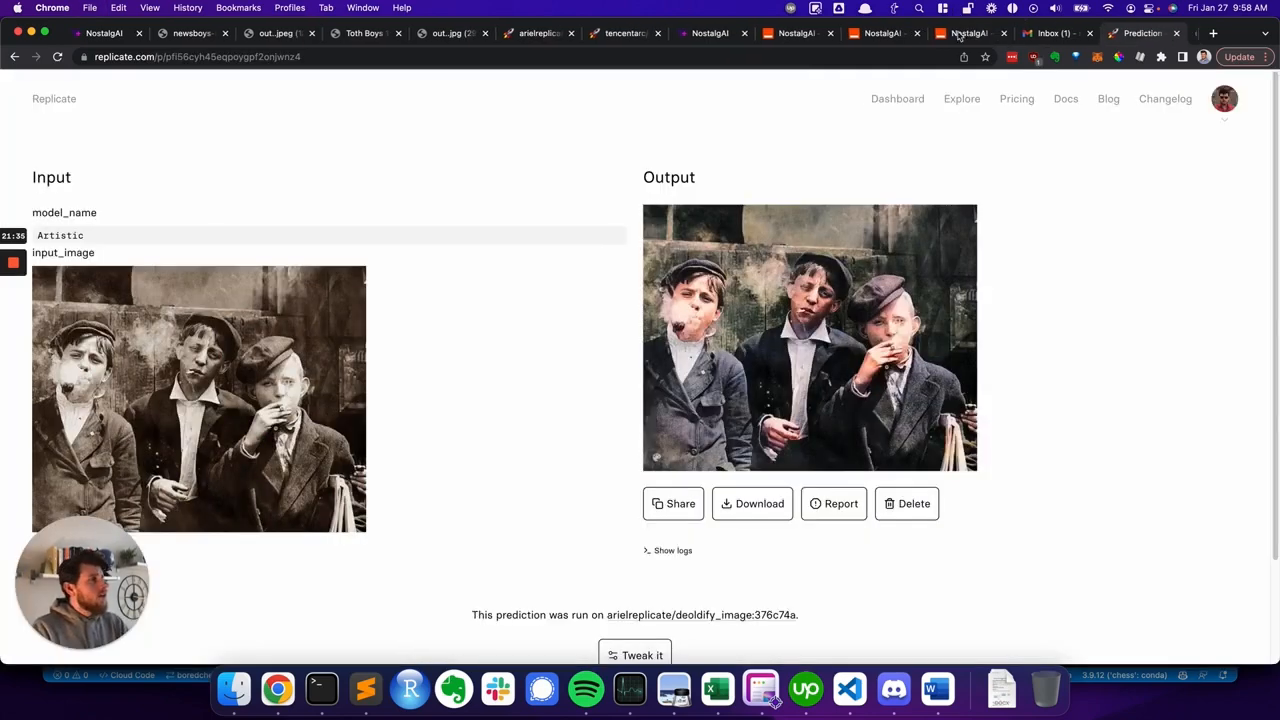
- Return to the Zap's trigger sample, review the webhook_completed and querystring email fields, and continue past the trigger test
{"action": "left_click", "coordinate": [887, 36]}
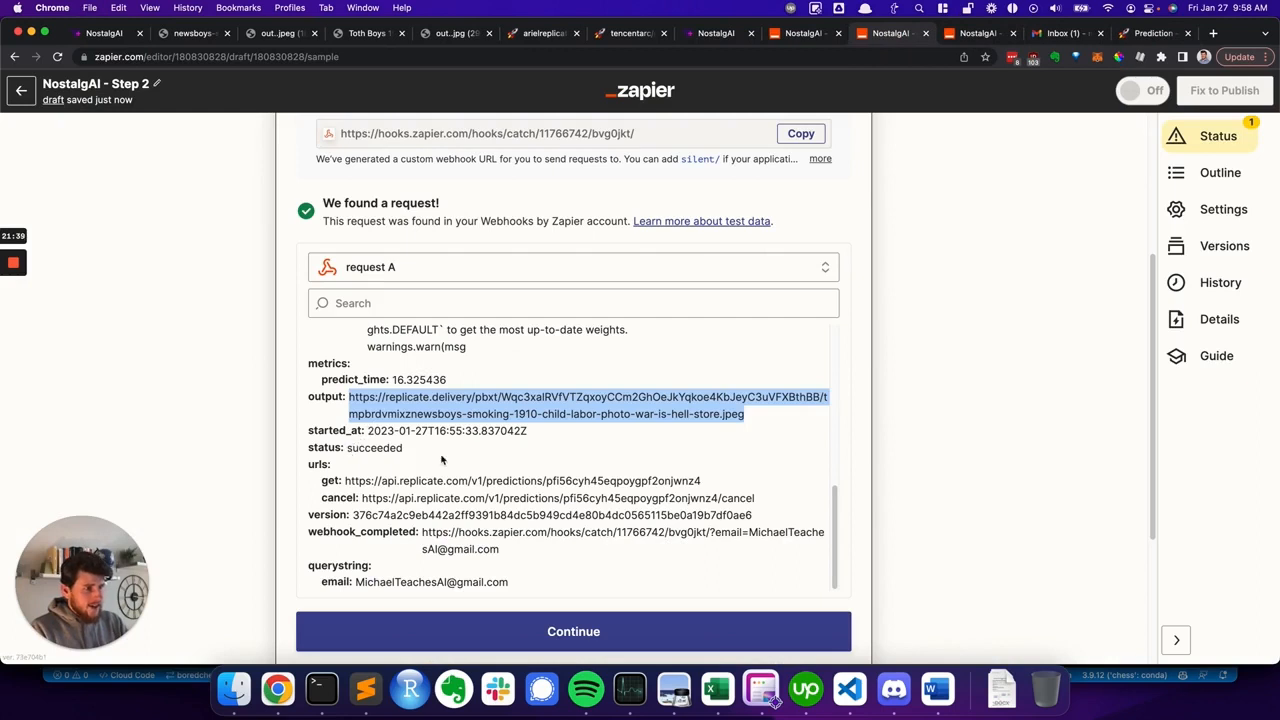
{"action": "scroll", "coordinate": [369, 475], "scroll_direction": "down", "scroll_amount": 1}
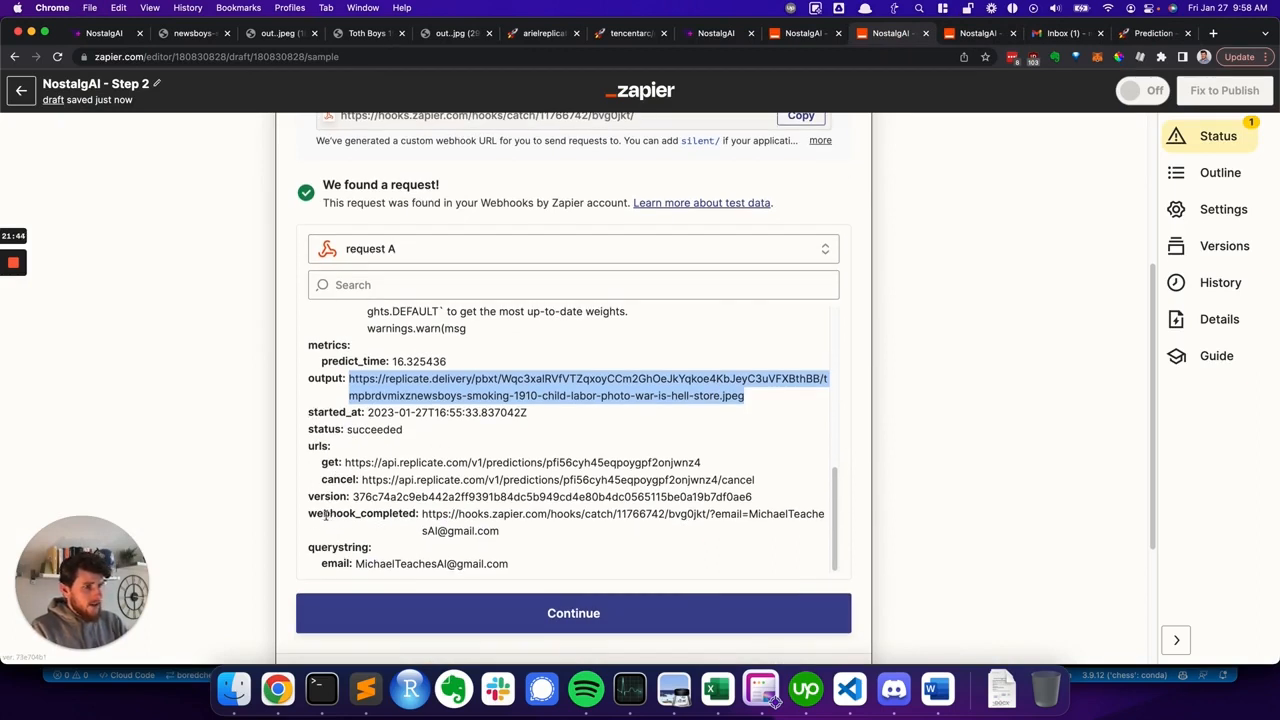
{"action": "left_click", "coordinate": [331, 546]}
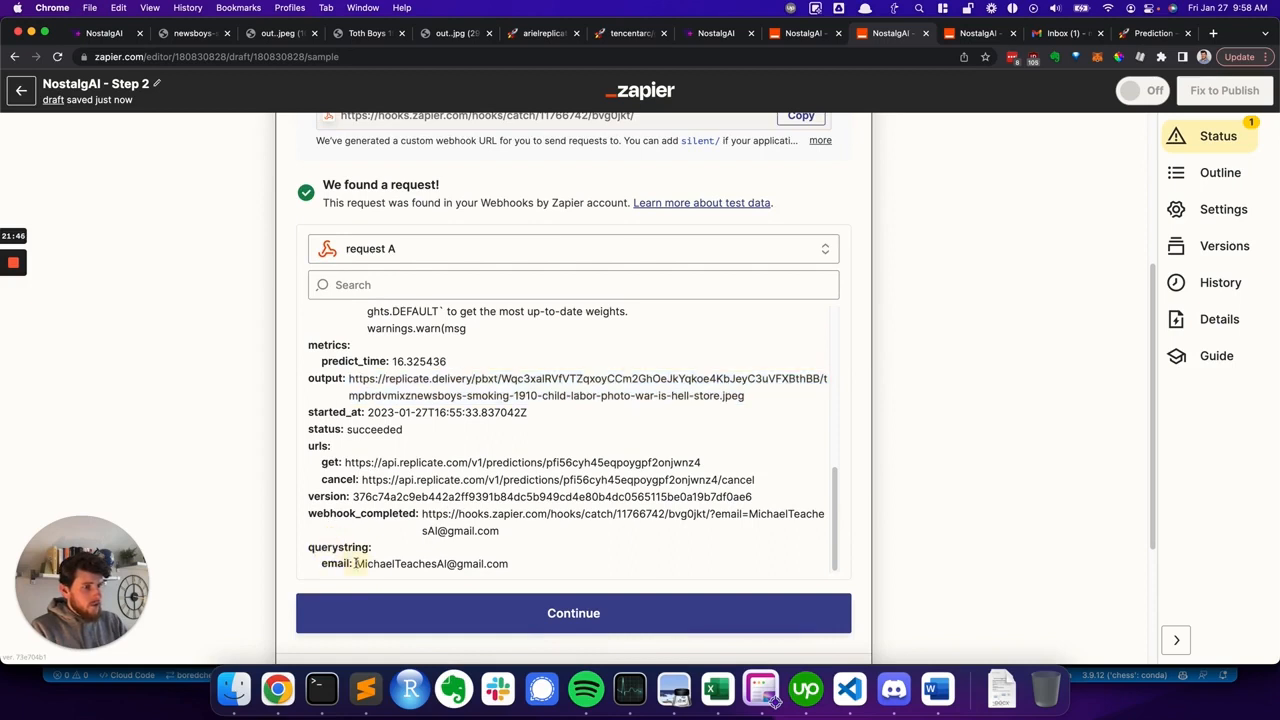
{"action": "left_click_drag", "start_coordinate": [356, 563], "coordinate": [708, 513]}
{"action": "left_click", "coordinate": [524, 564]}
{"action": "left_click", "coordinate": [708, 513]}
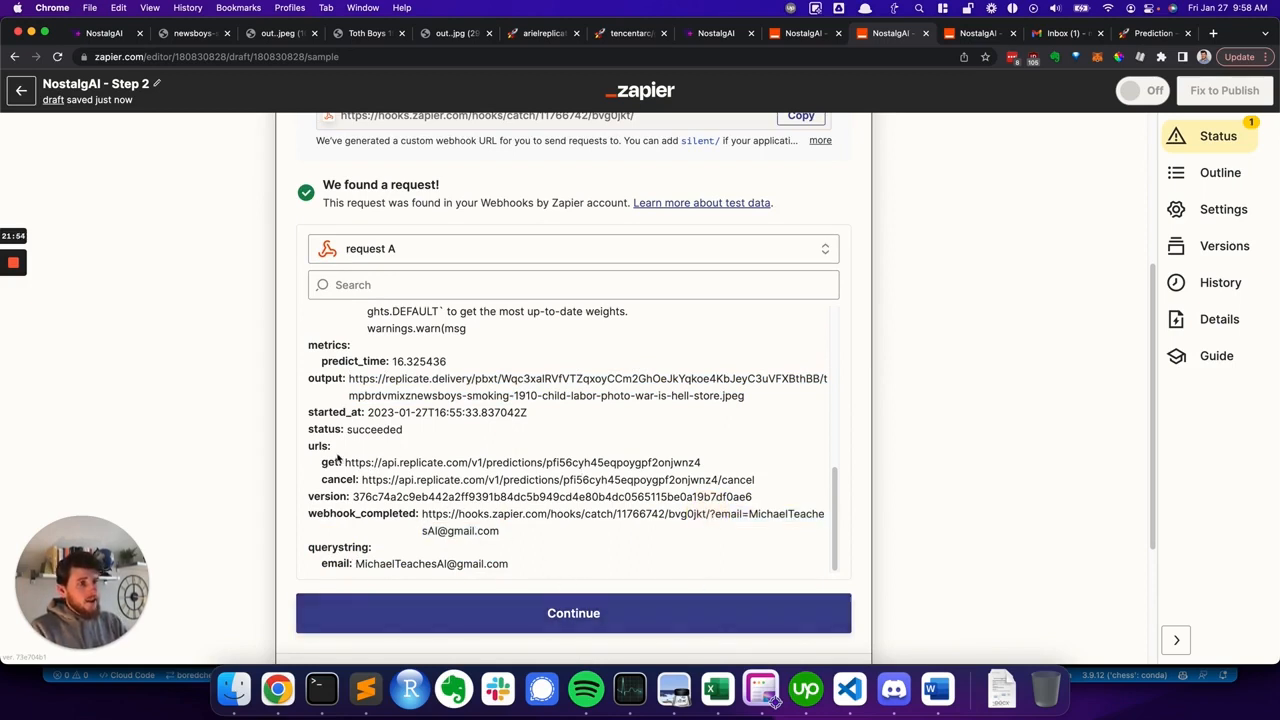
{"action": "left_click", "coordinate": [565, 613]}
- Reopen the action setup and insert the trigger's Querystring Email field after email= in the Data body's webhook_completed URL
{"action": "scroll", "coordinate": [475, 287], "scroll_direction": "down", "scroll_amount": 2}
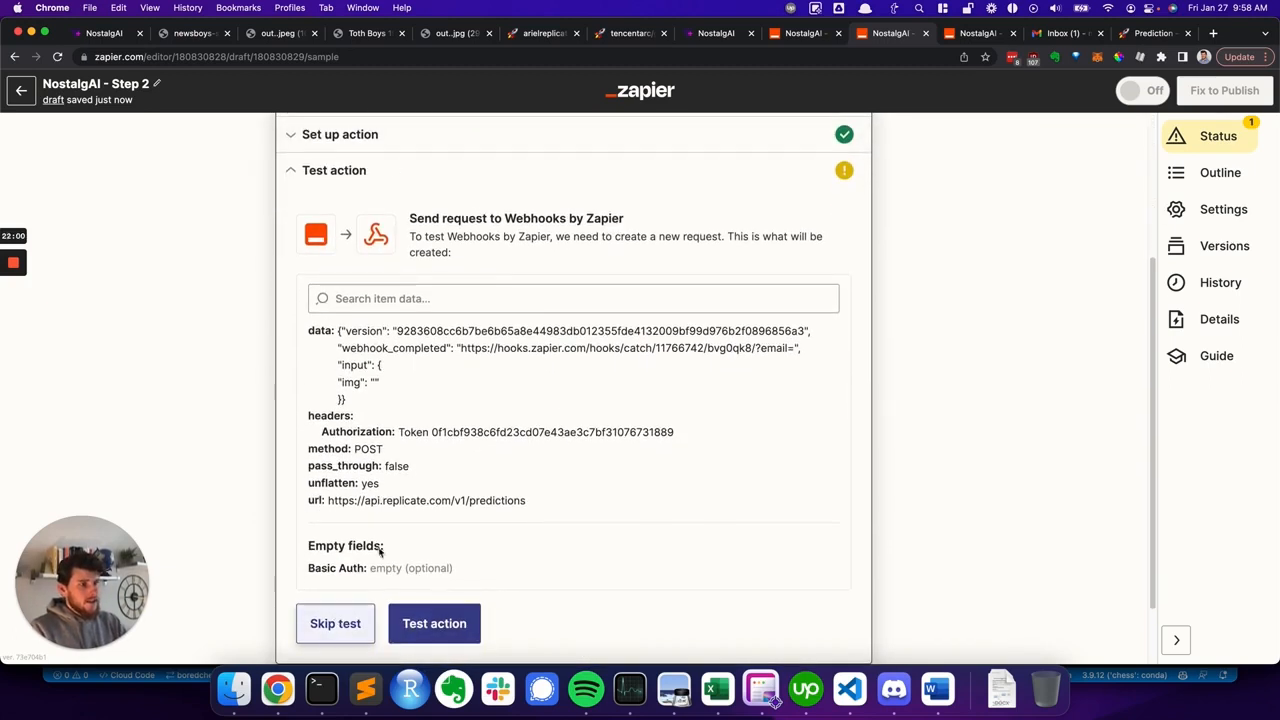
{"action": "left_click", "coordinate": [393, 142]}
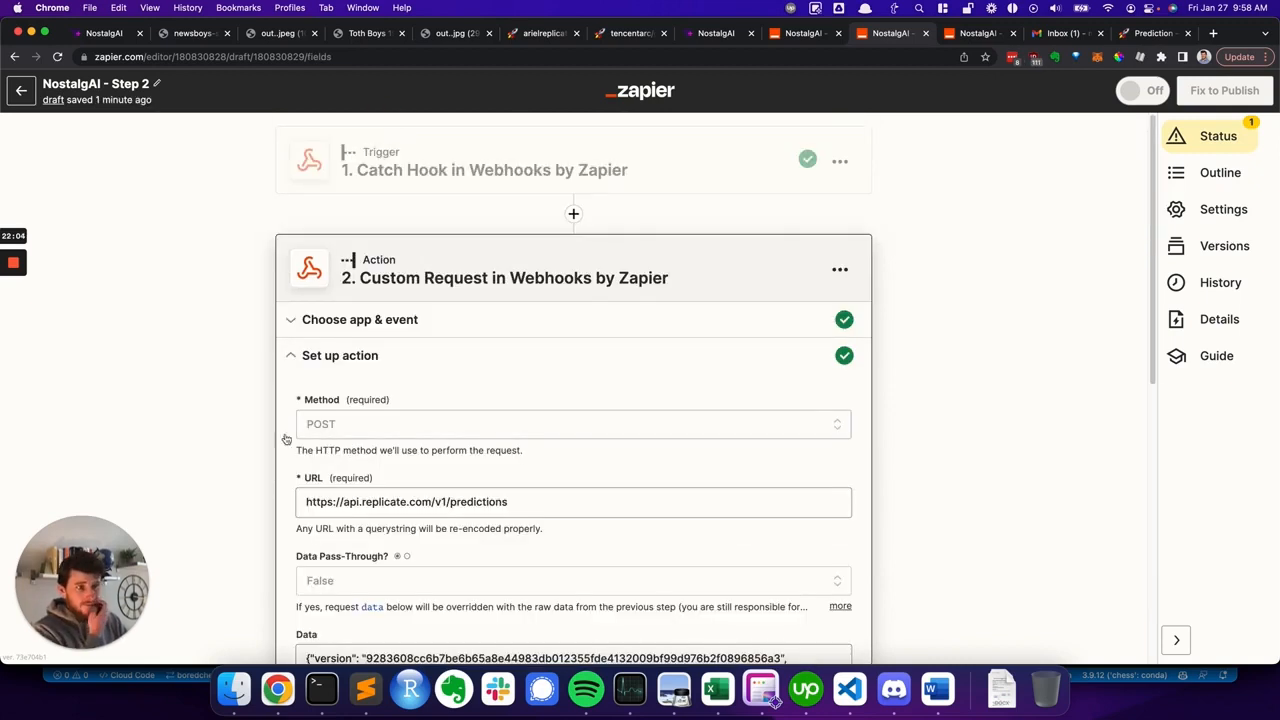
{"action": "scroll", "coordinate": [290, 440], "scroll_direction": "down", "scroll_amount": 3}
{"action": "scroll", "coordinate": [304, 444], "scroll_direction": "down", "scroll_amount": 1}
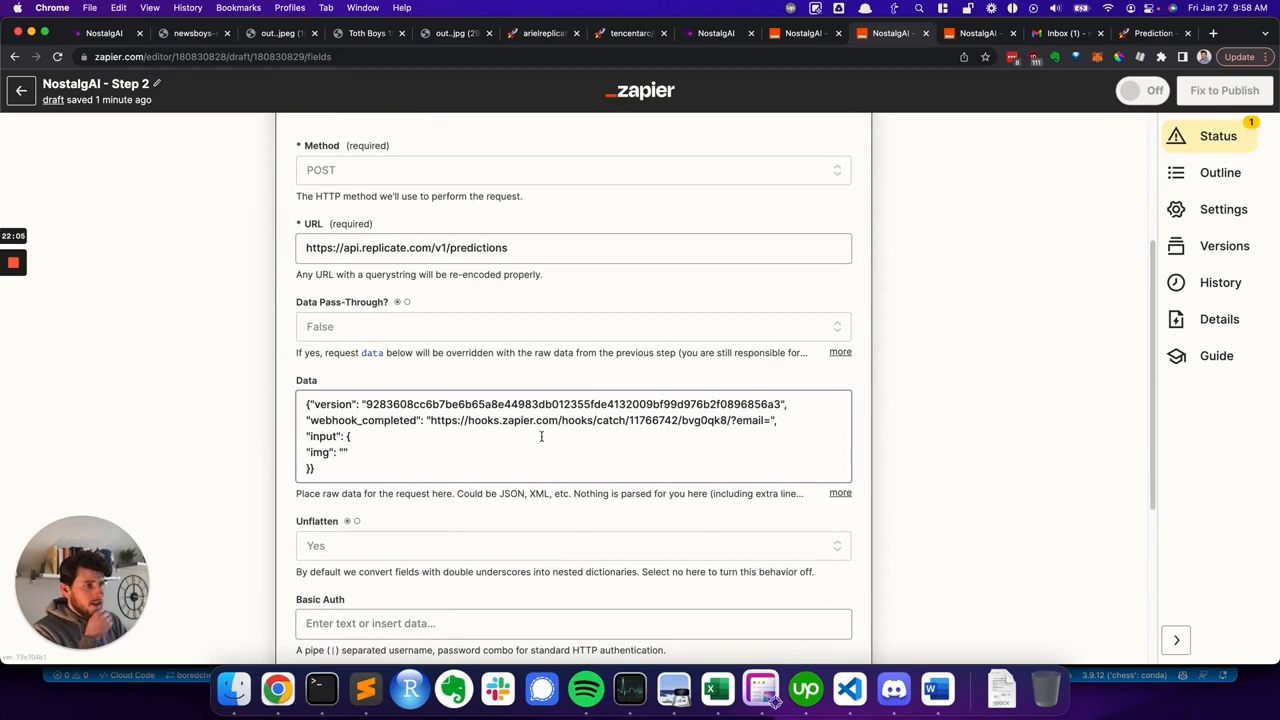
{"action": "left_click", "coordinate": [770, 420]}
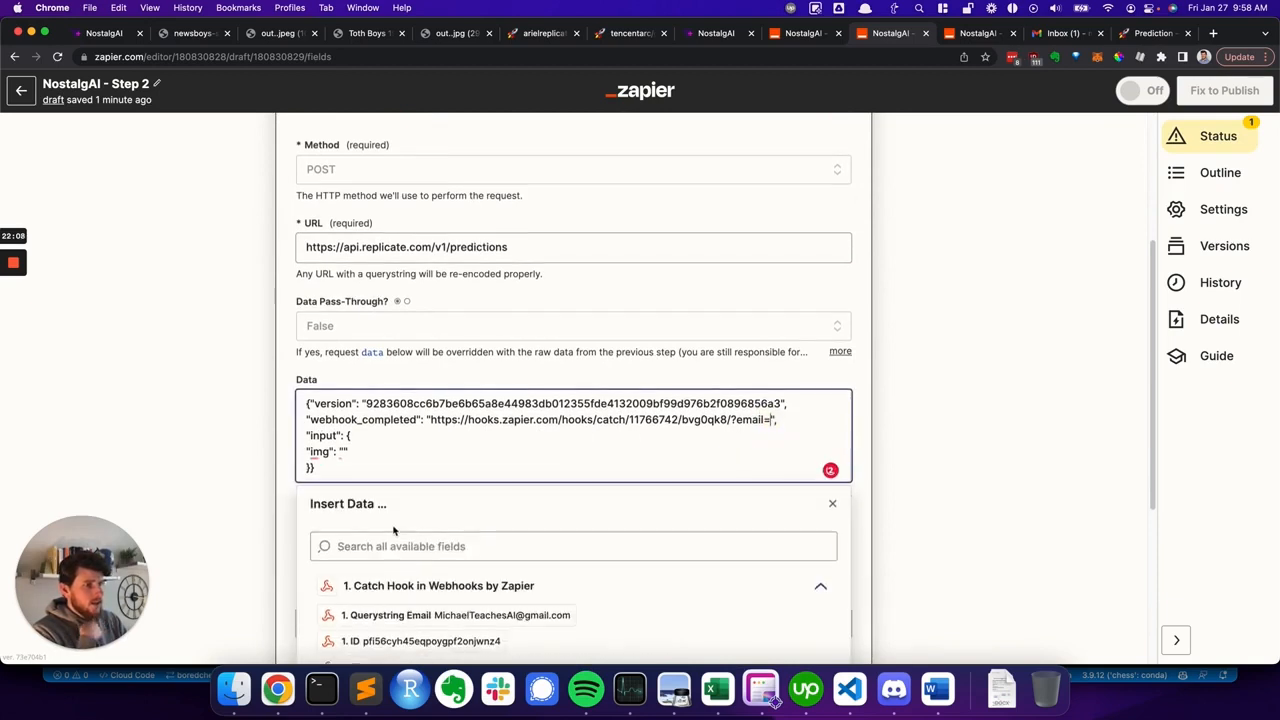
{"action": "scroll", "coordinate": [393, 531], "scroll_direction": "down", "scroll_amount": 1}
{"action": "left_click", "coordinate": [449, 545]}
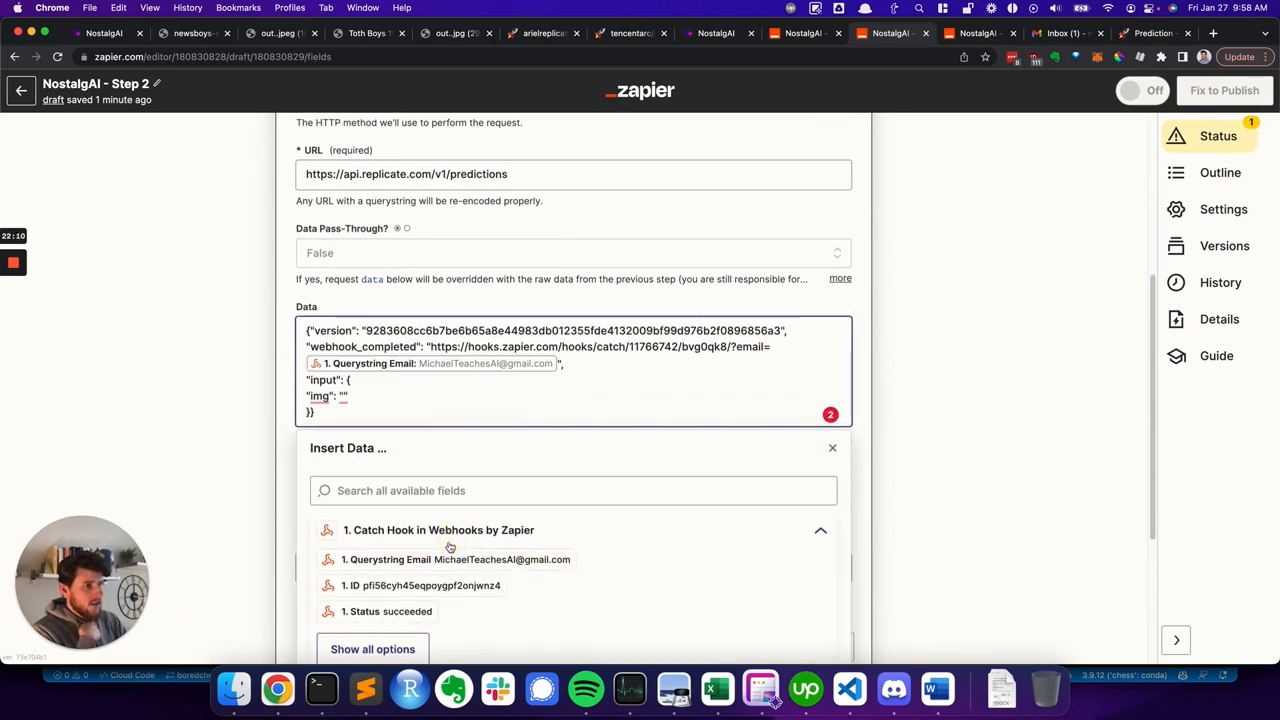
- Insert the trigger's Output field between the quotes of the img value in the Data body and continue to testing
{"action": "left_click", "coordinate": [343, 396]}
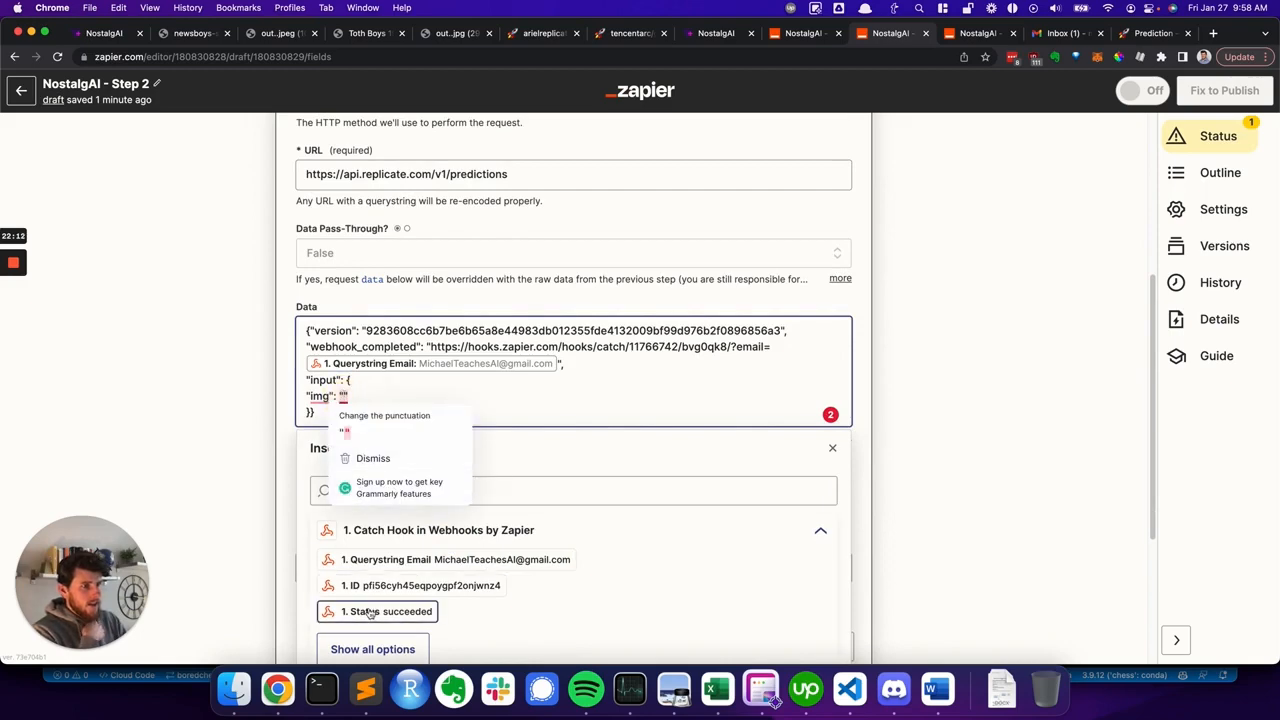
{"action": "left_click", "coordinate": [372, 649]}
{"action": "scroll", "coordinate": [415, 566], "scroll_direction": "down", "scroll_amount": 3}
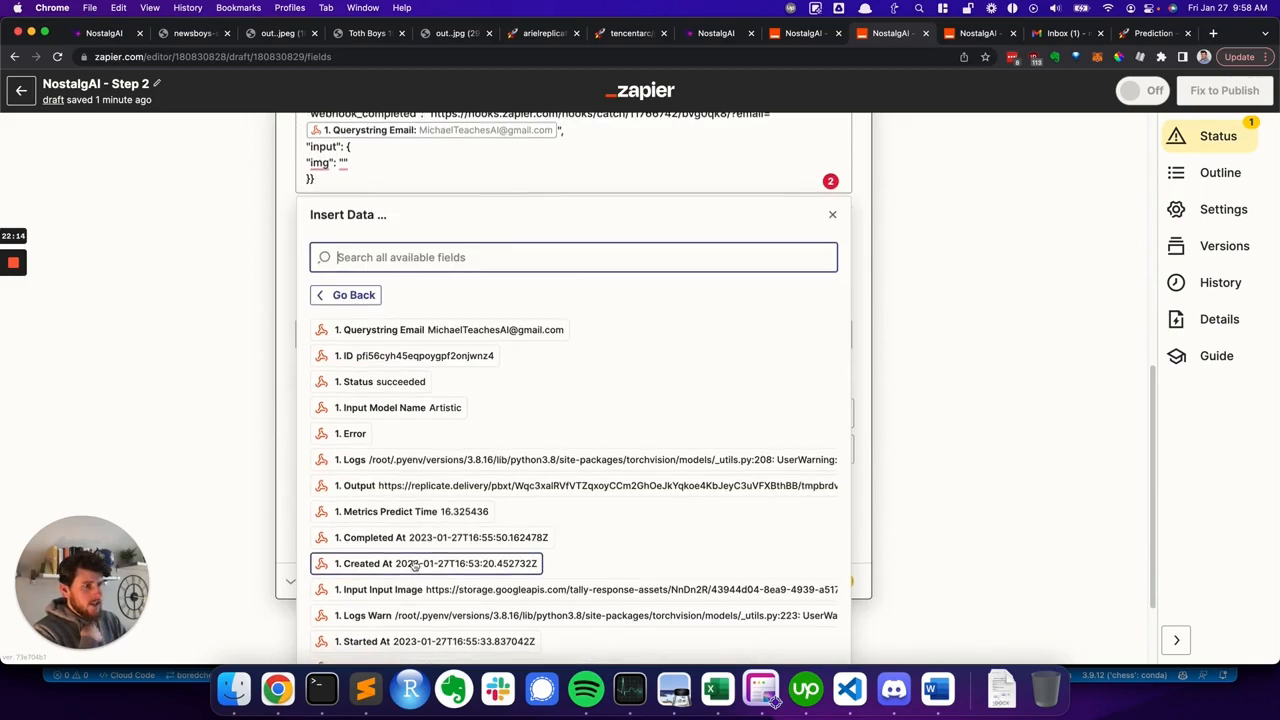
{"action": "scroll", "coordinate": [415, 566], "scroll_direction": "down", "scroll_amount": 1}
{"action": "left_click", "coordinate": [407, 437]}
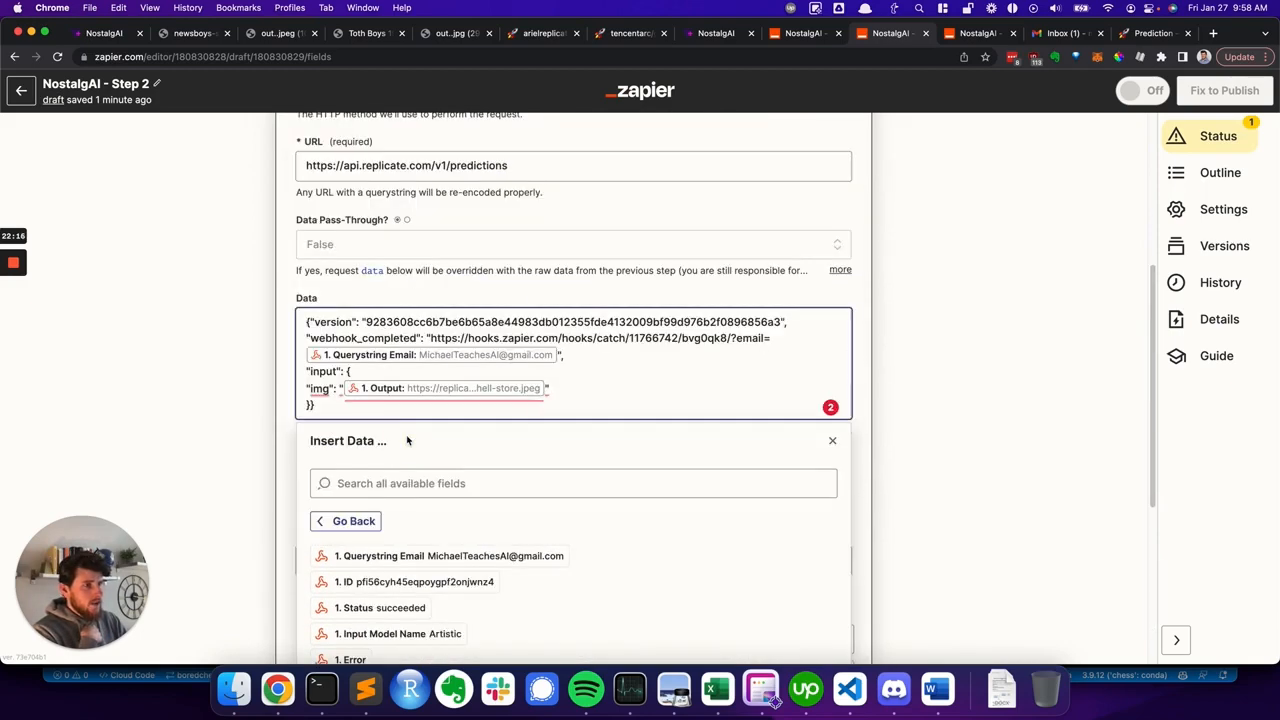
{"action": "left_click", "coordinate": [284, 371]}
{"action": "scroll", "coordinate": [430, 480], "scroll_direction": "down", "scroll_amount": 3}
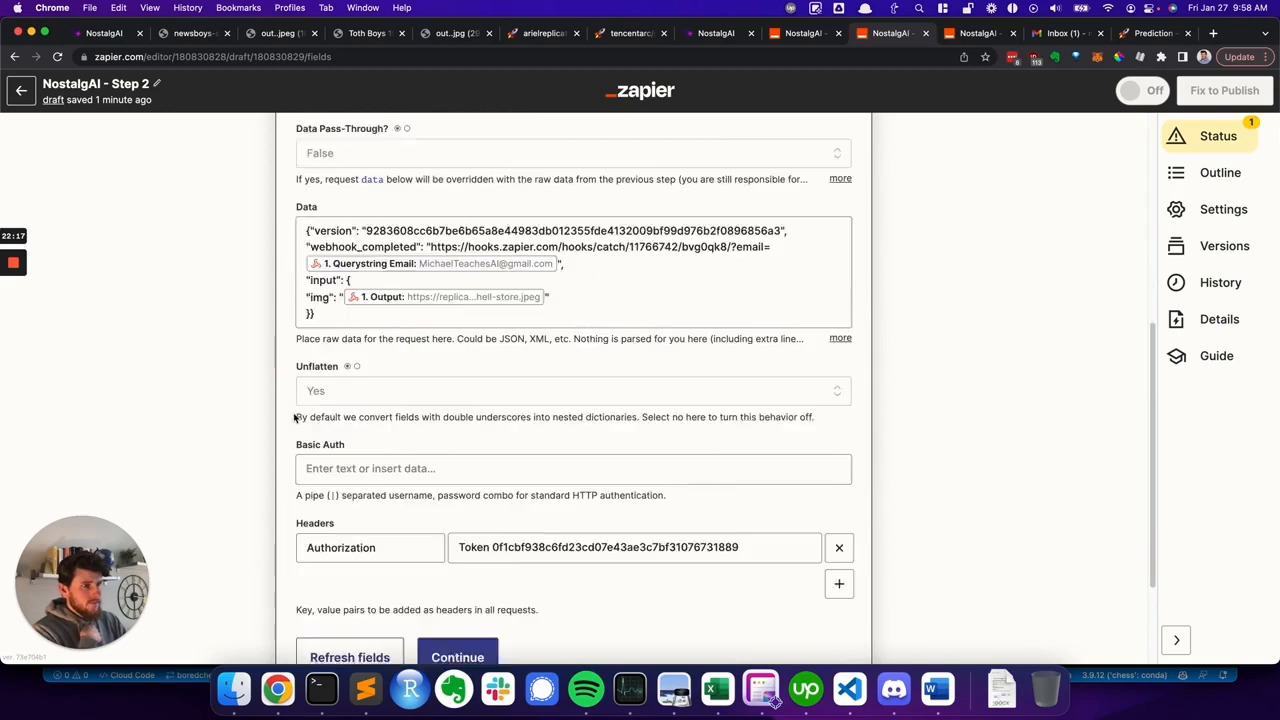
{"action": "left_click", "coordinate": [459, 590]}
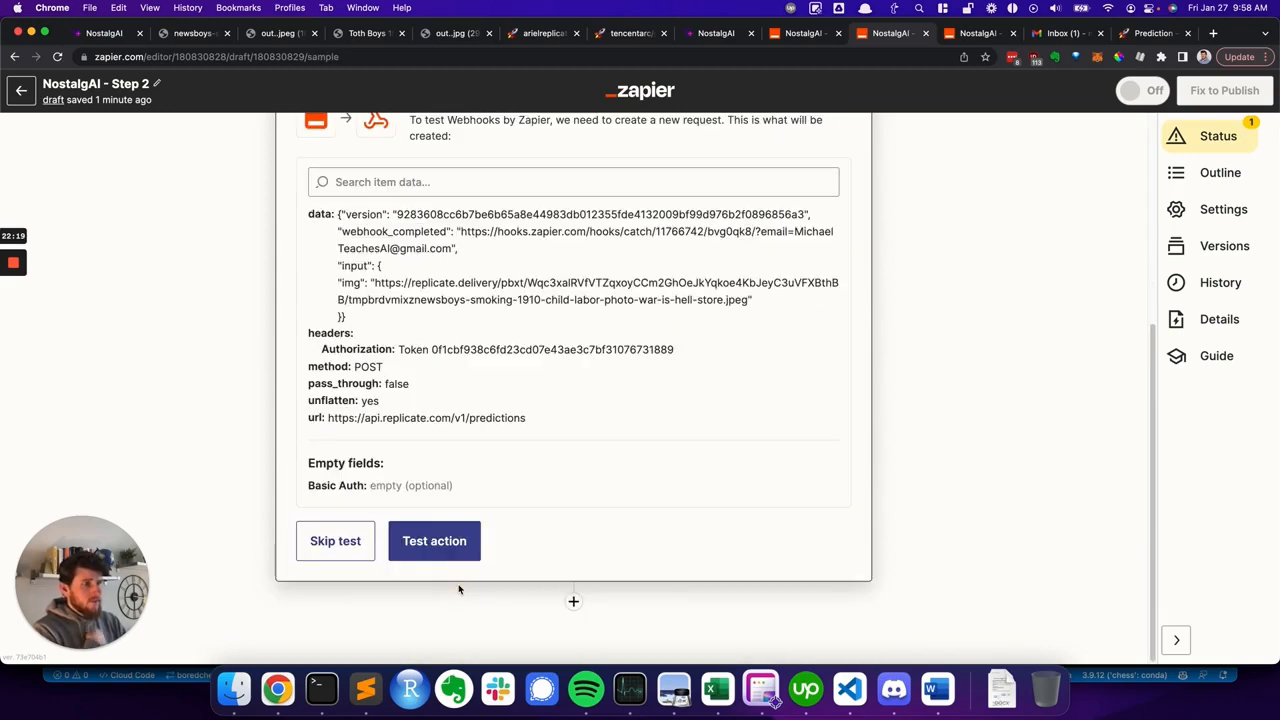
- Test the Custom Request action and review the returned prediction data
{"action": "left_click", "coordinate": [443, 546]}
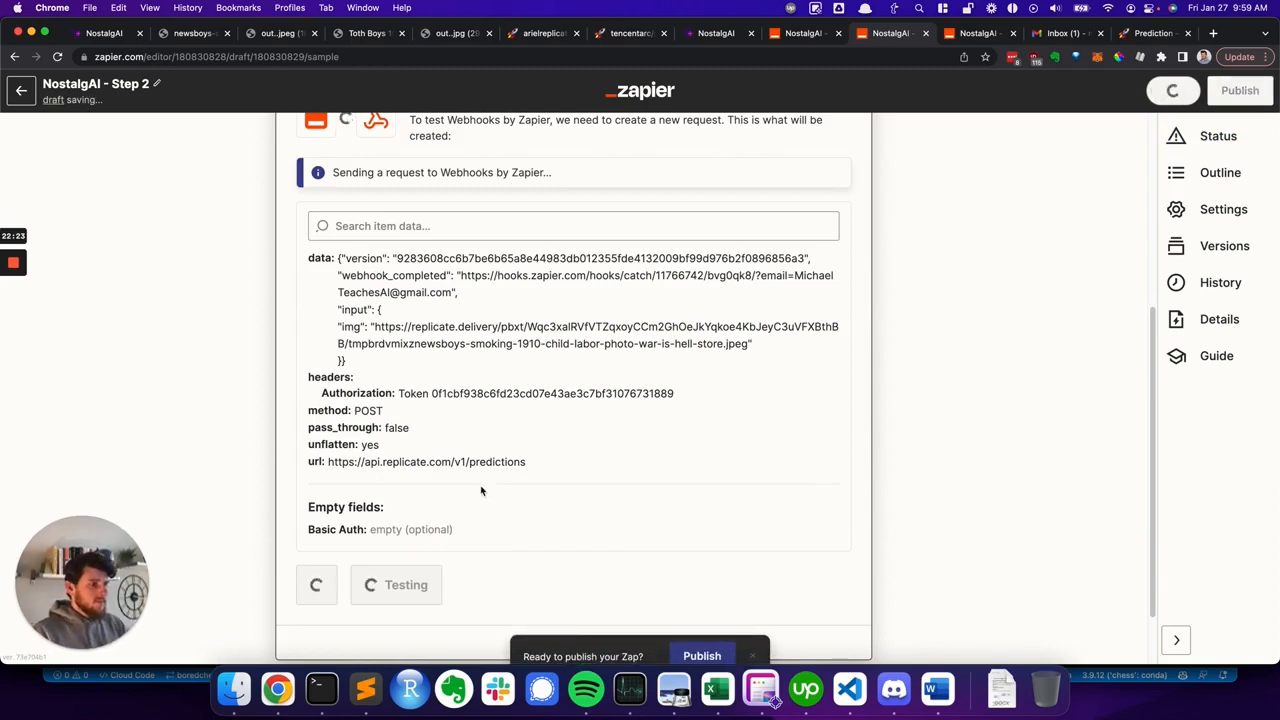
{"action": "scroll", "coordinate": [480, 300], "scroll_direction": "up", "scroll_amount": 3}
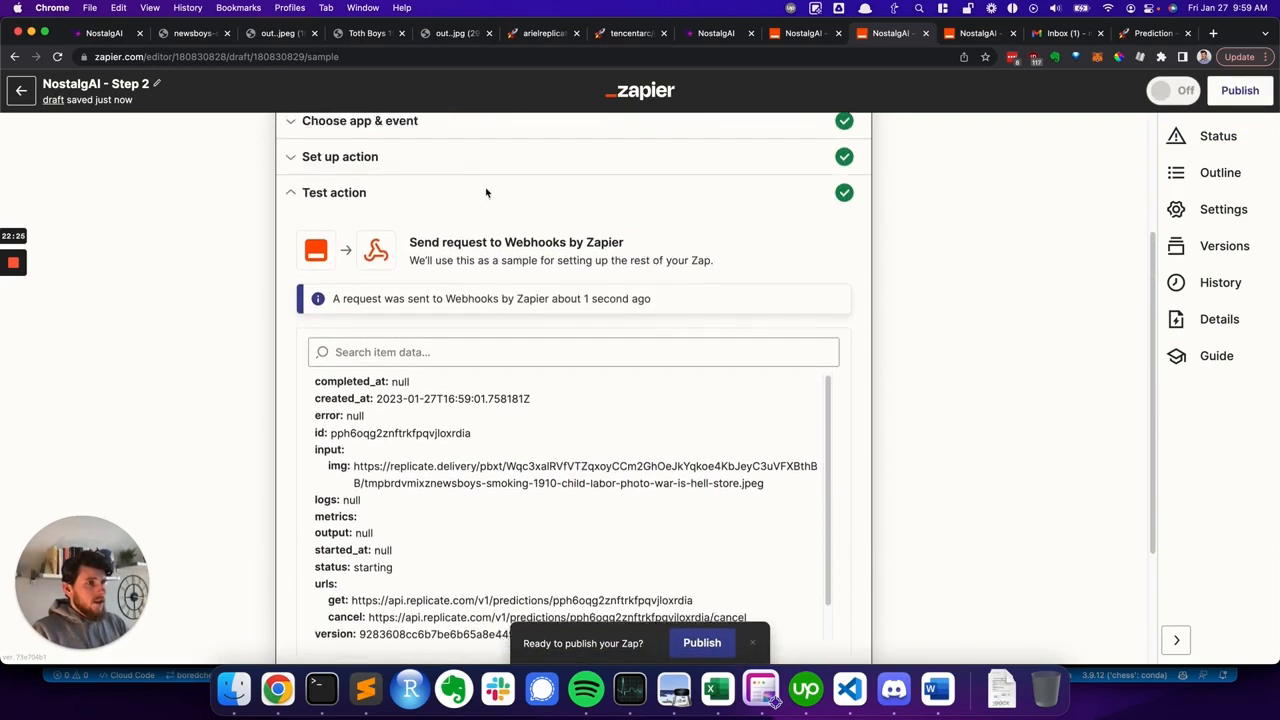
{"action": "scroll", "coordinate": [440, 258], "scroll_direction": "down", "scroll_amount": 1}
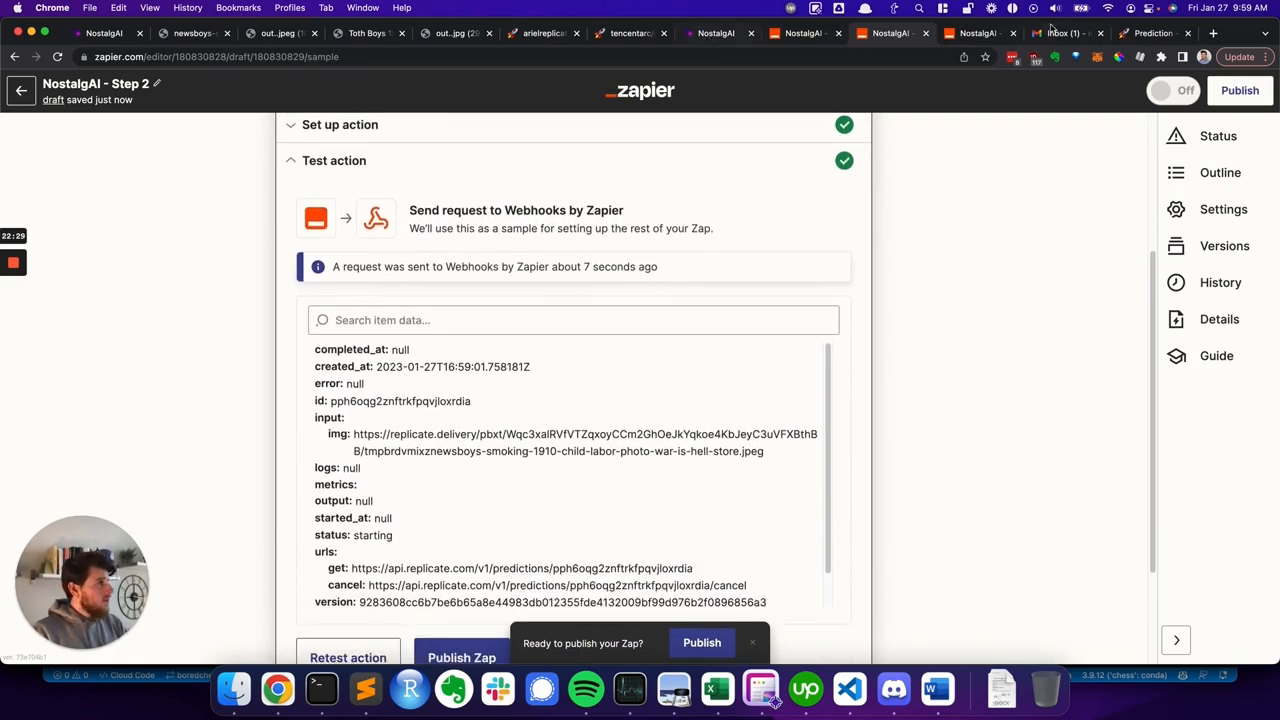
- Open the Replicate dashboard's most recent prediction to check its input and output images
{"action": "left_click", "coordinate": [1152, 33]}
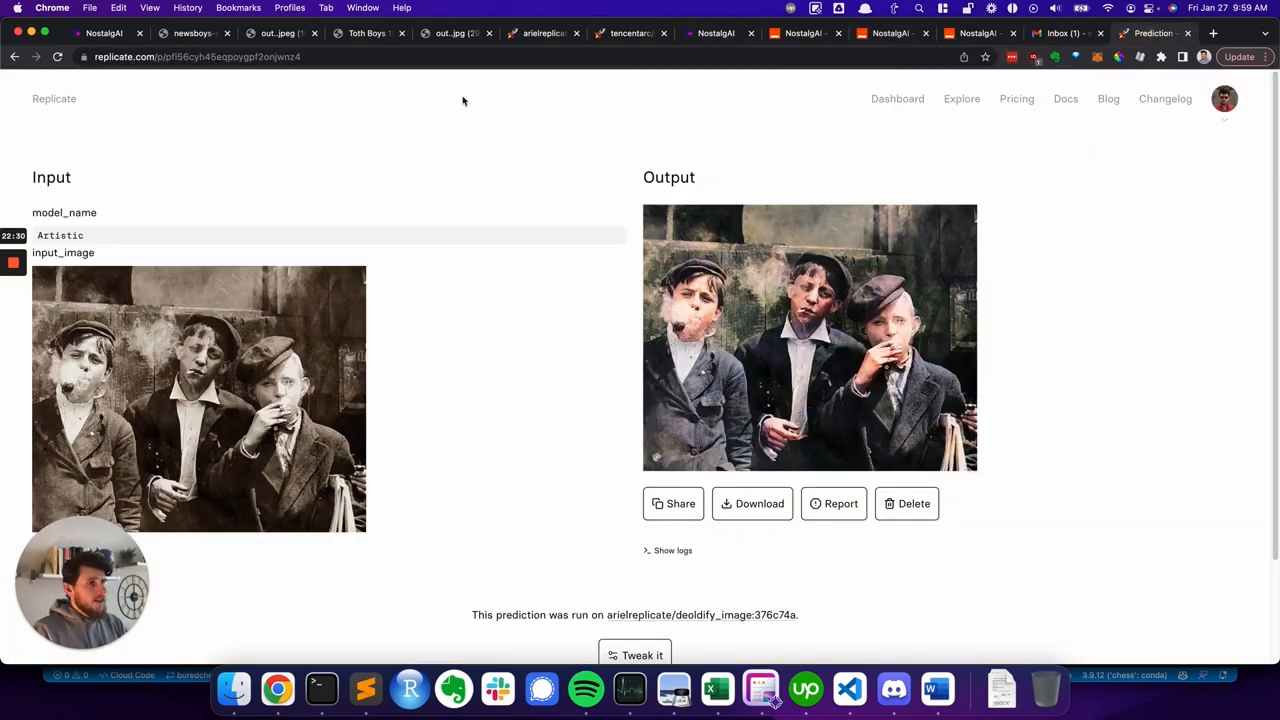
{"action": "left_click", "coordinate": [15, 56]}
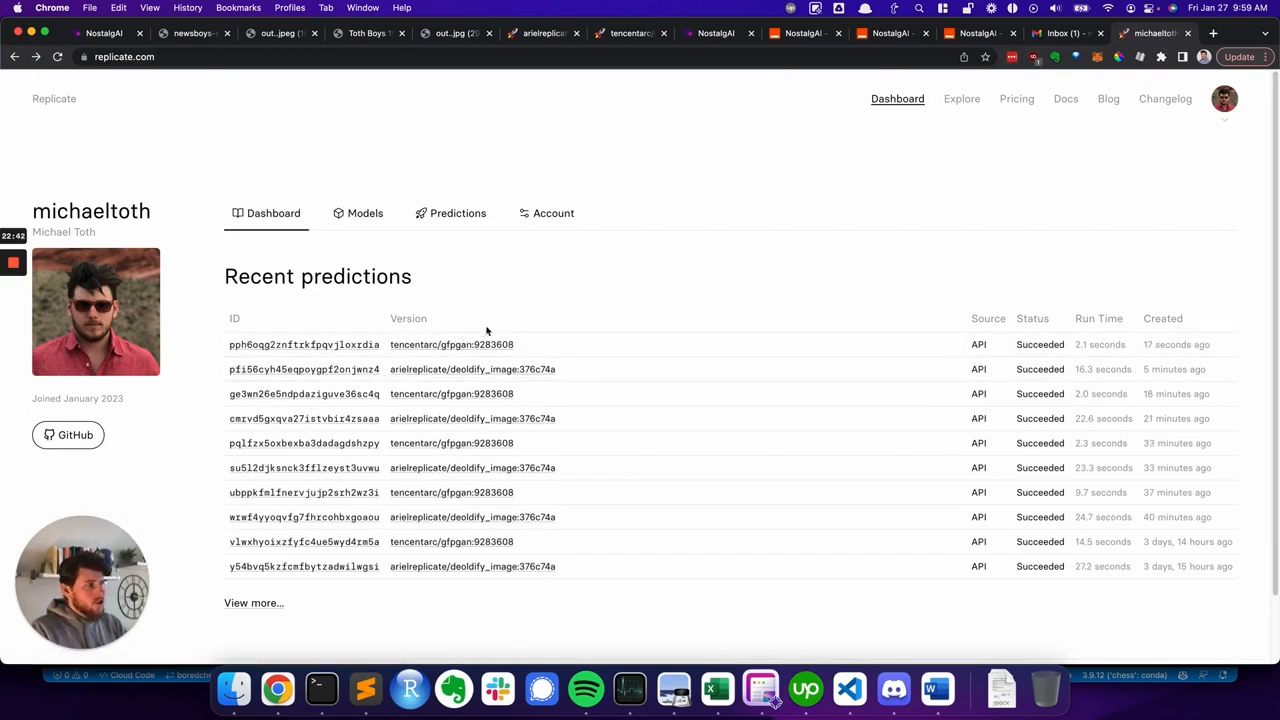
{"action": "left_click", "coordinate": [255, 344]}
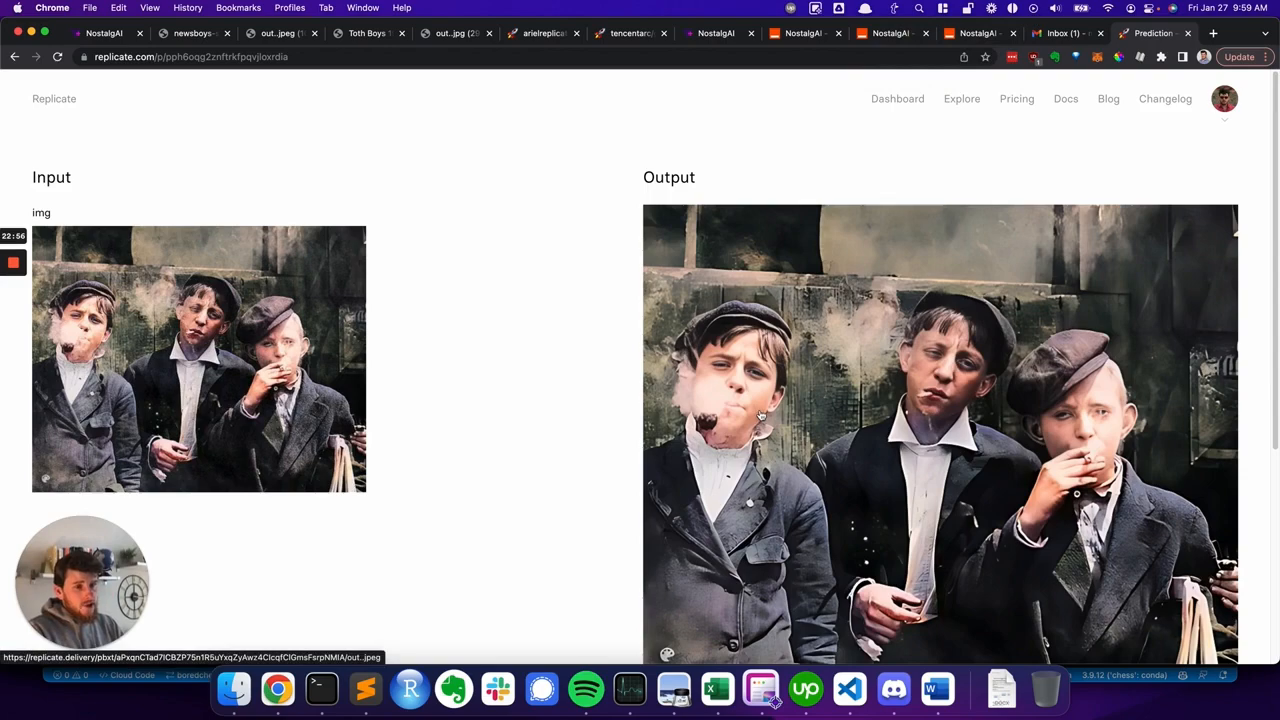
{"action": "left_click", "coordinate": [890, 33]}
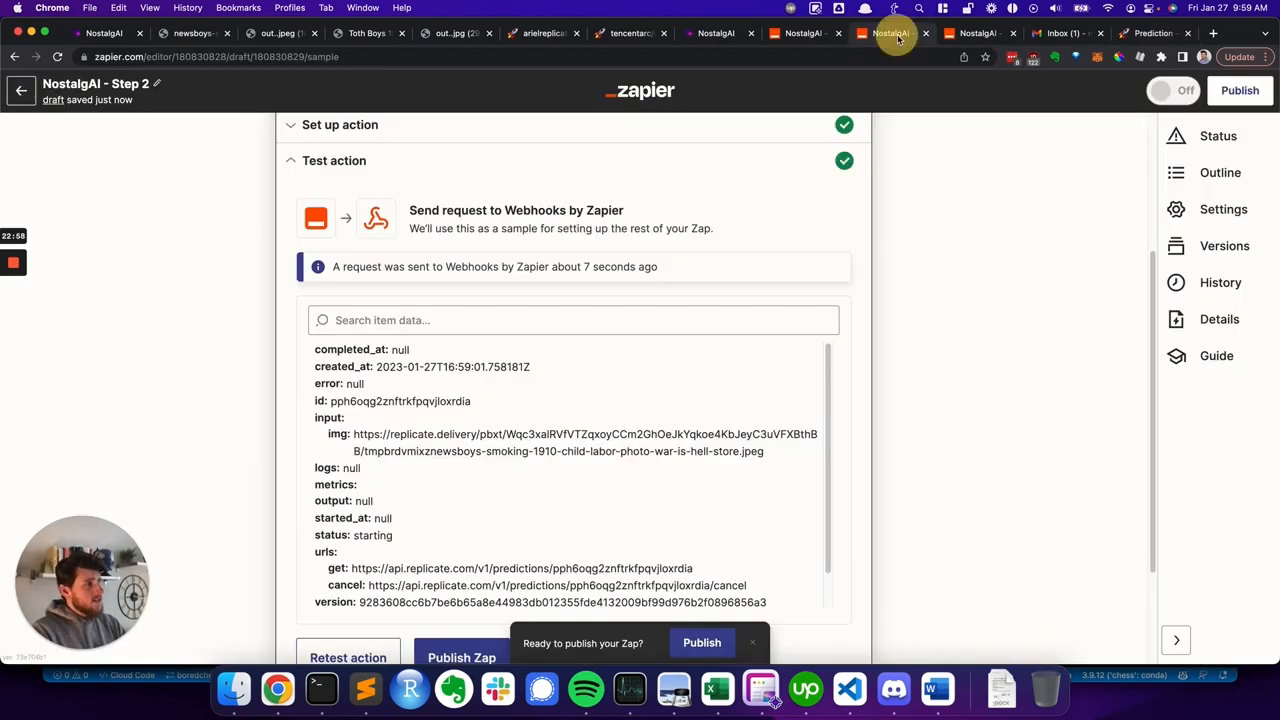
- Switch to the Step 3 Zap, test its Catch Hook trigger, and scroll through the request it finds
{"action": "scroll", "coordinate": [163, 243], "scroll_direction": "up", "scroll_amount": 3}
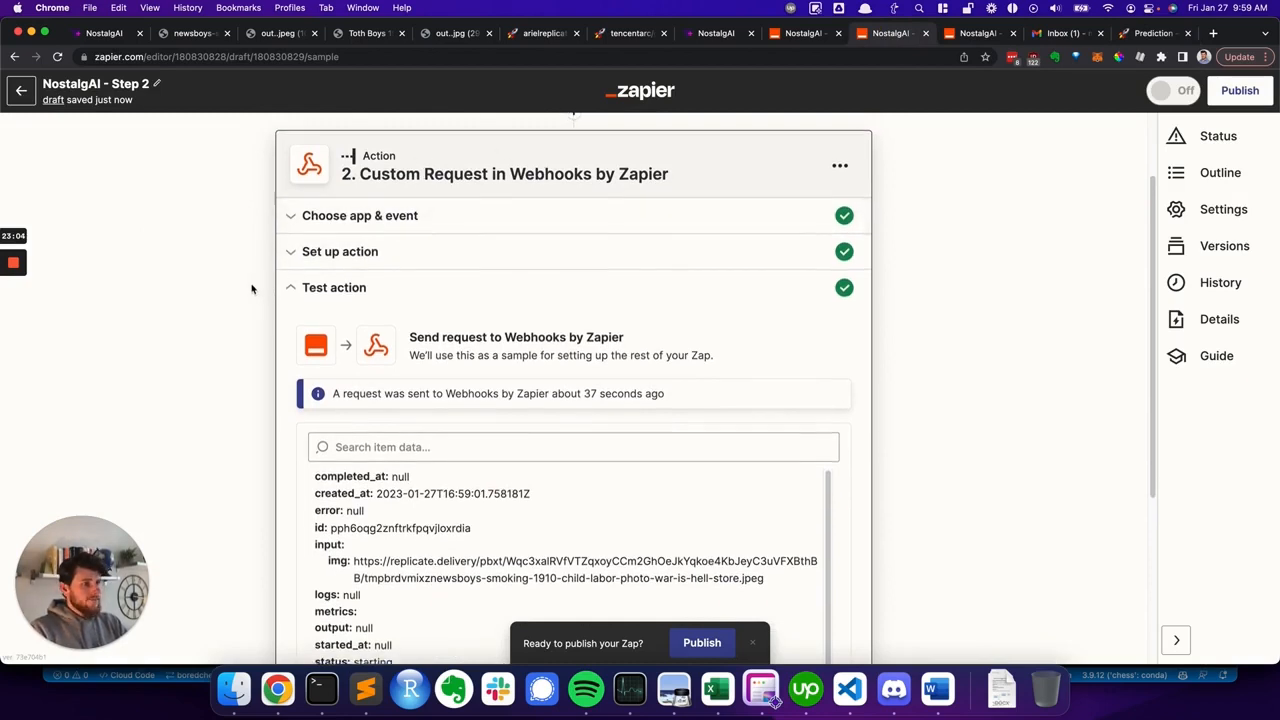
{"action": "scroll", "coordinate": [251, 284], "scroll_direction": "down", "scroll_amount": 3}
{"action": "key", "text": "ctrl+Tab"}
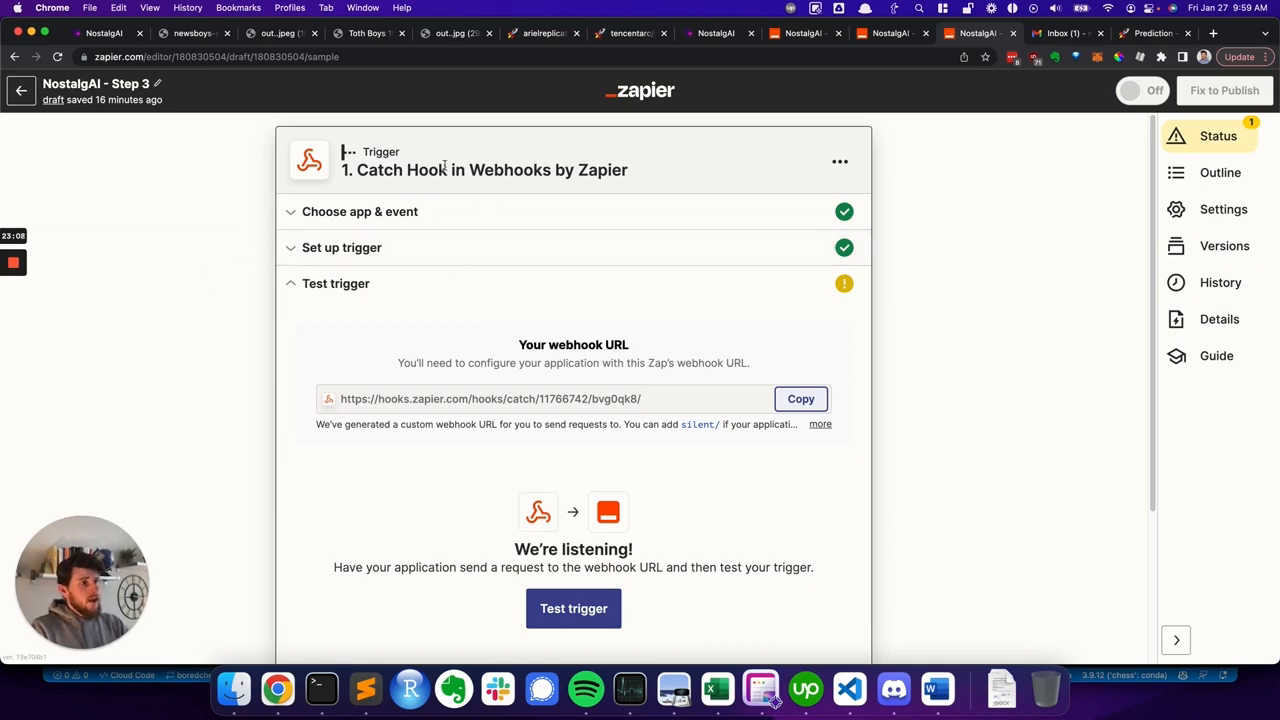
{"action": "left_click", "coordinate": [568, 612]}
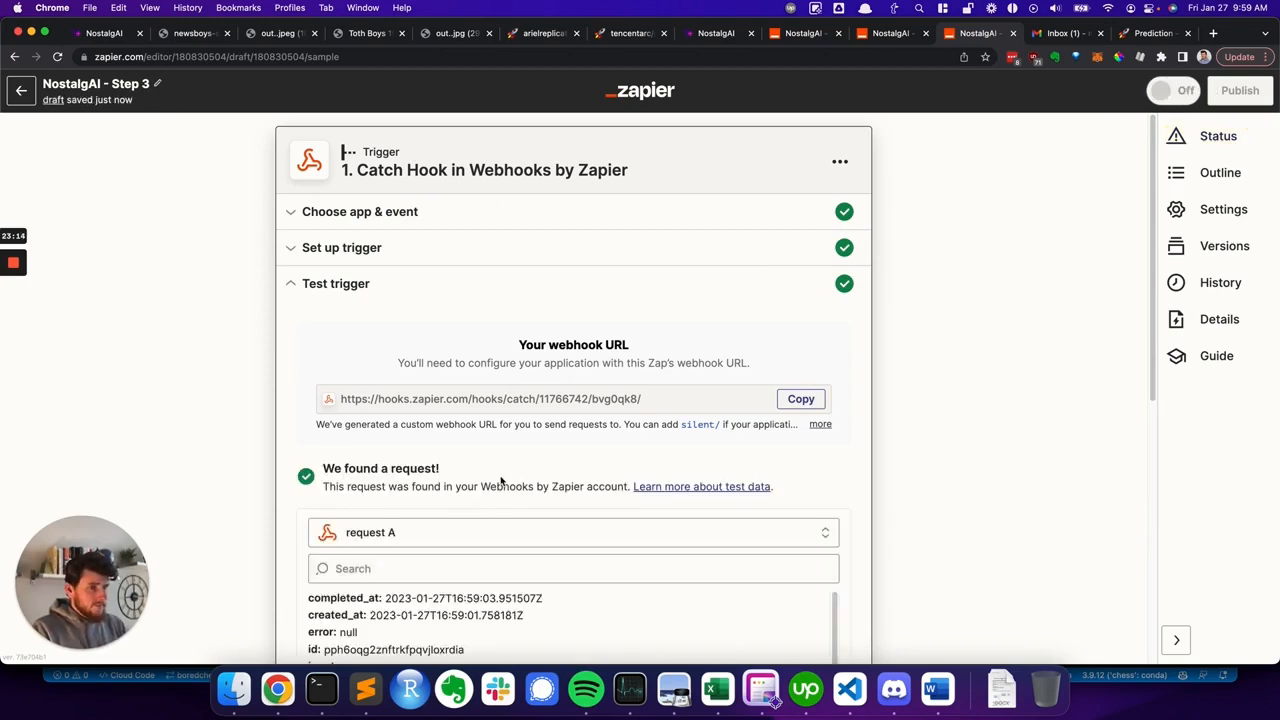
{"action": "scroll", "coordinate": [500, 420], "scroll_direction": "down", "scroll_amount": 5}
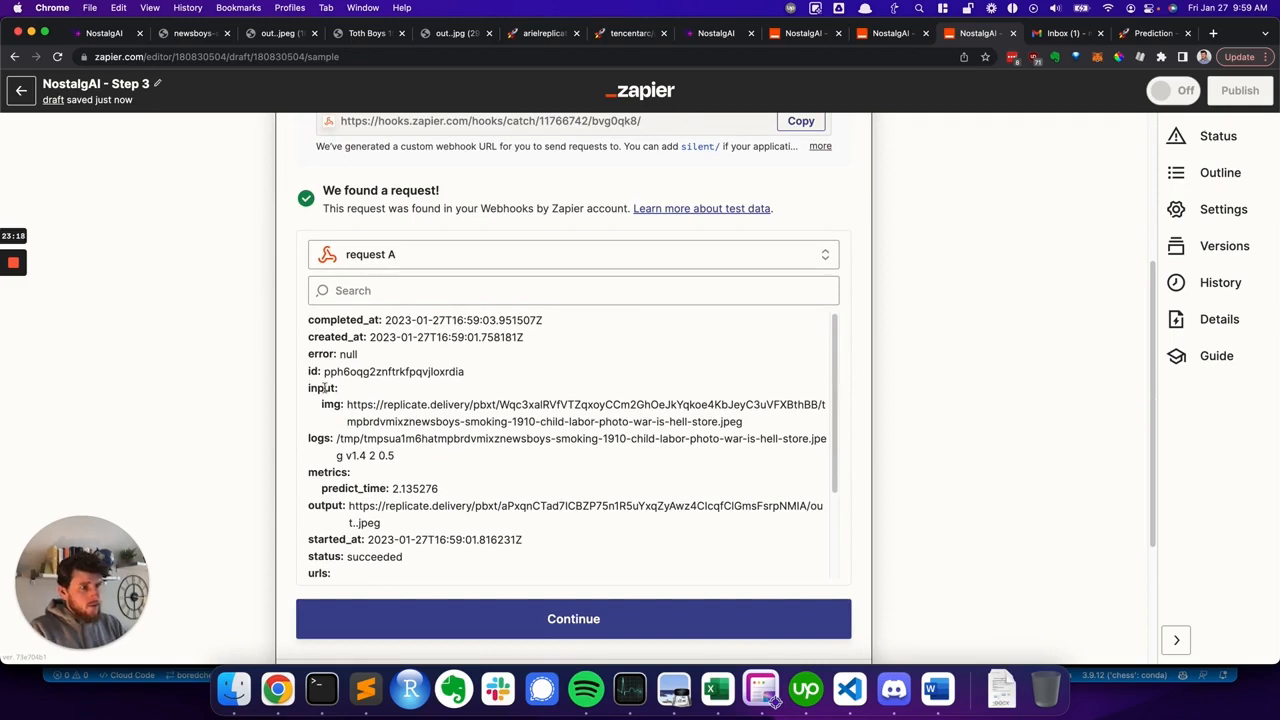
{"action": "scroll", "coordinate": [349, 482], "scroll_direction": "down", "scroll_amount": 1}
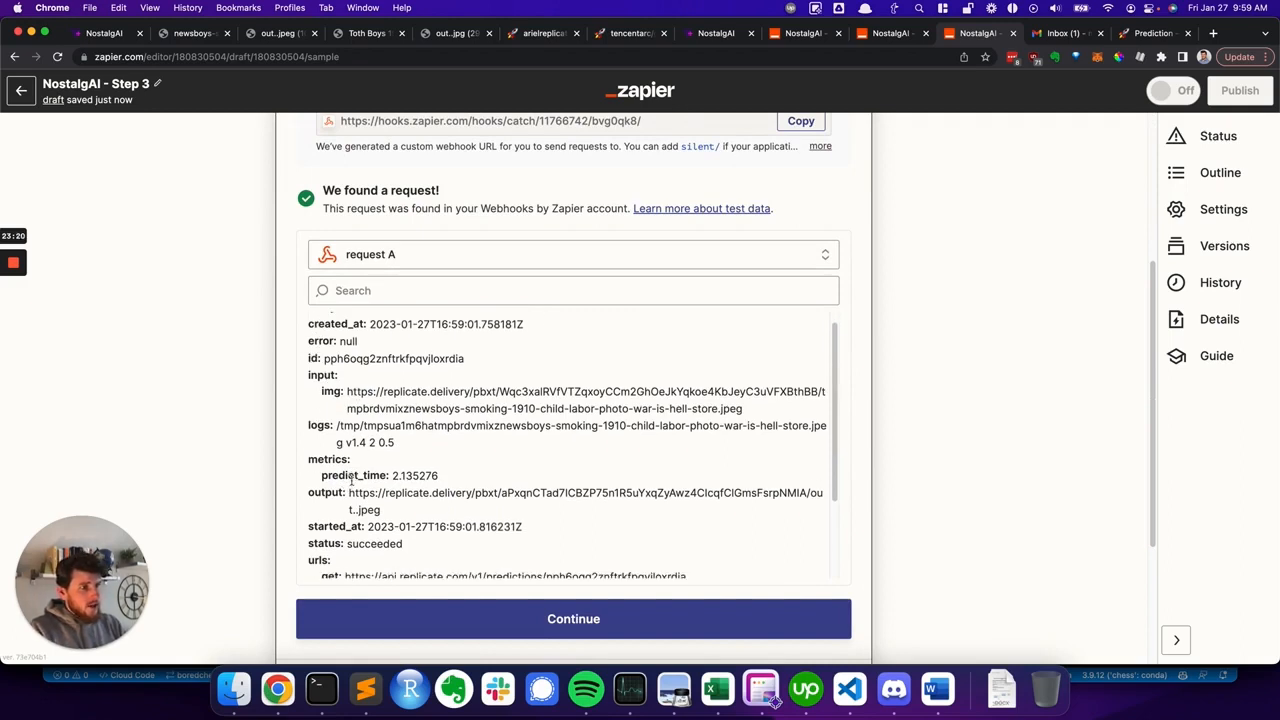
- Examine the caught request's fields, including the output image URL, status and querystring email
{"action": "left_click_drag", "start_coordinate": [349, 467], "coordinate": [405, 486]}
{"action": "left_click", "coordinate": [405, 486]}
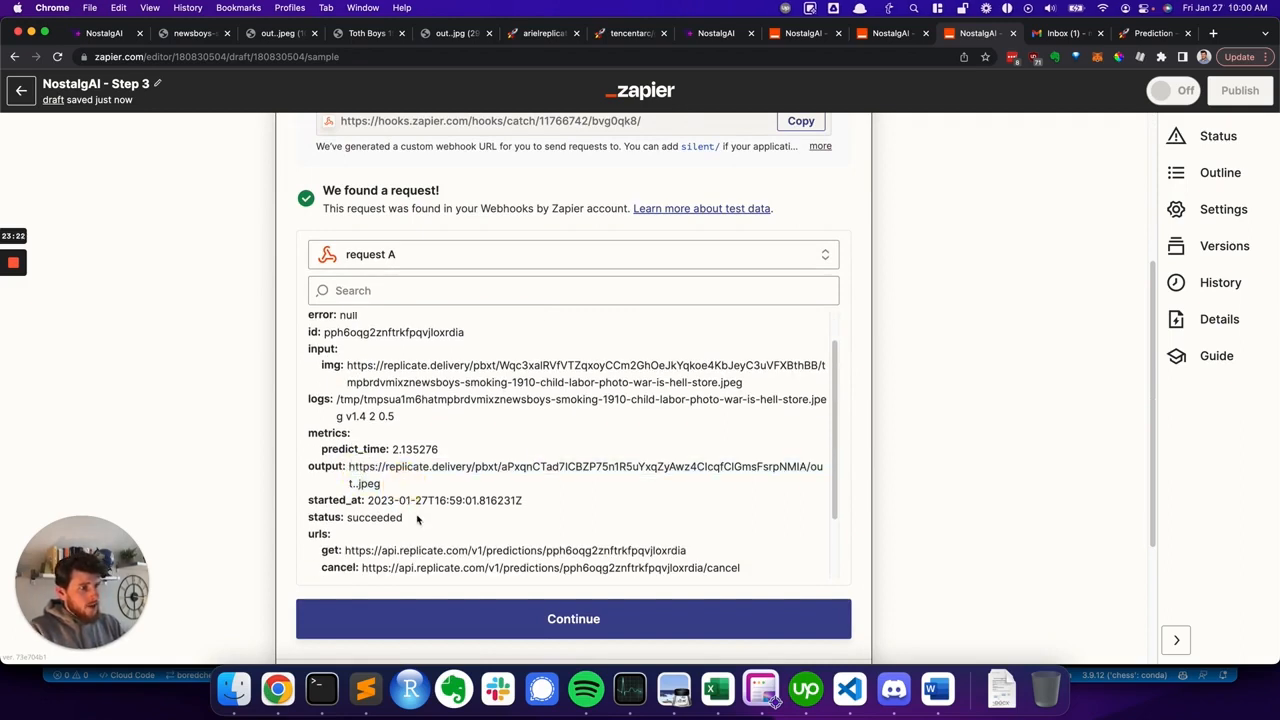
{"action": "scroll", "coordinate": [420, 517], "scroll_direction": "down", "scroll_amount": 2}
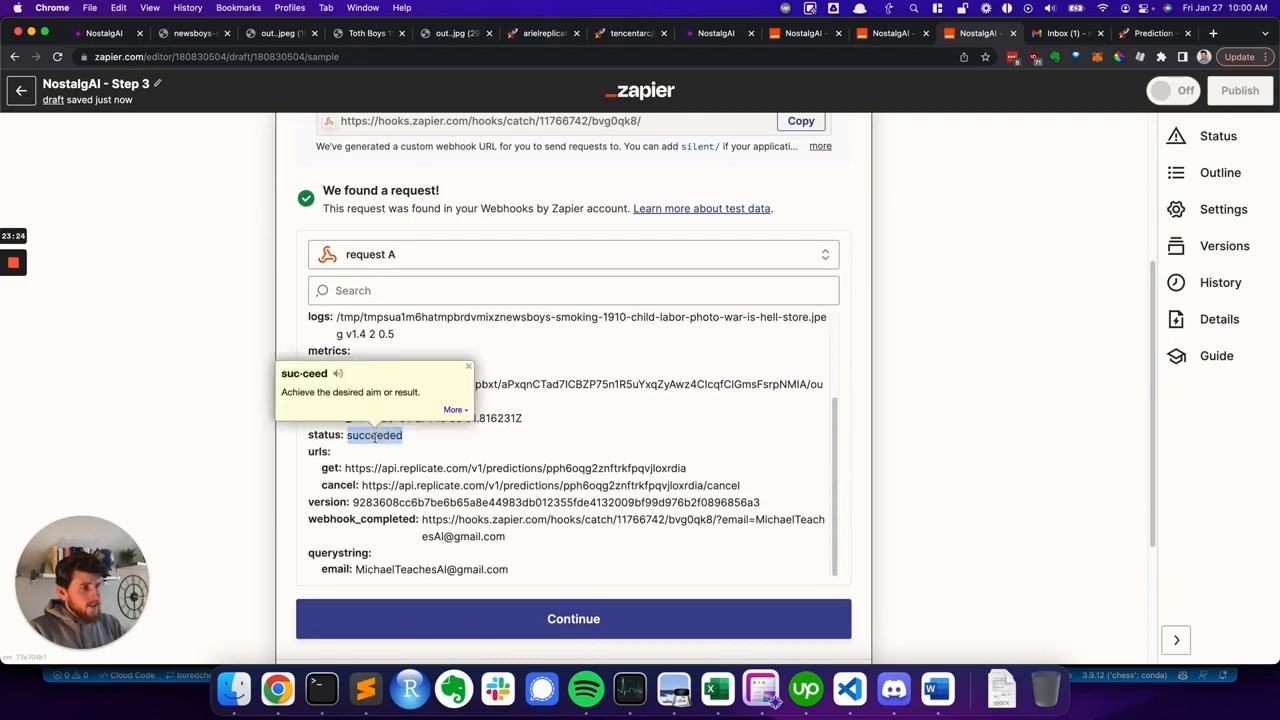
{"action": "scroll", "coordinate": [368, 480], "scroll_direction": "down", "scroll_amount": 2}
{"action": "left_click_drag", "start_coordinate": [366, 463], "coordinate": [494, 471]}
{"action": "left_click", "coordinate": [502, 497]}
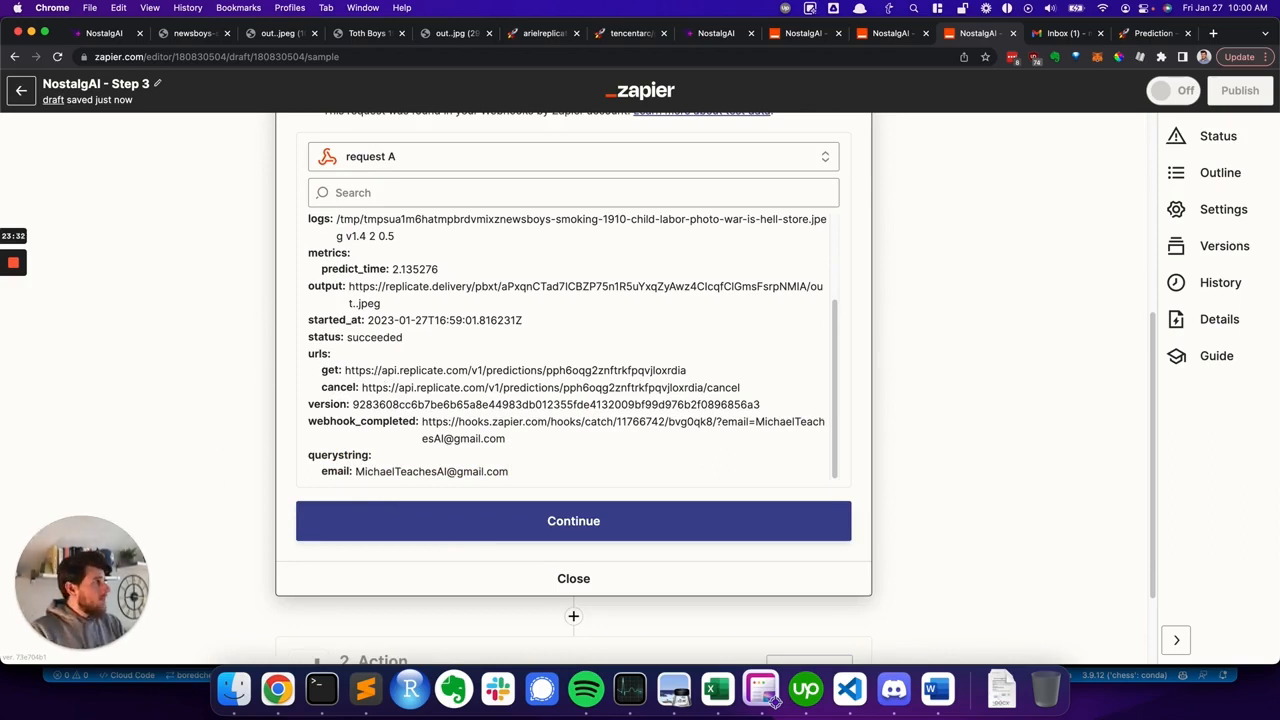
{"action": "left_click", "coordinate": [763, 690]}
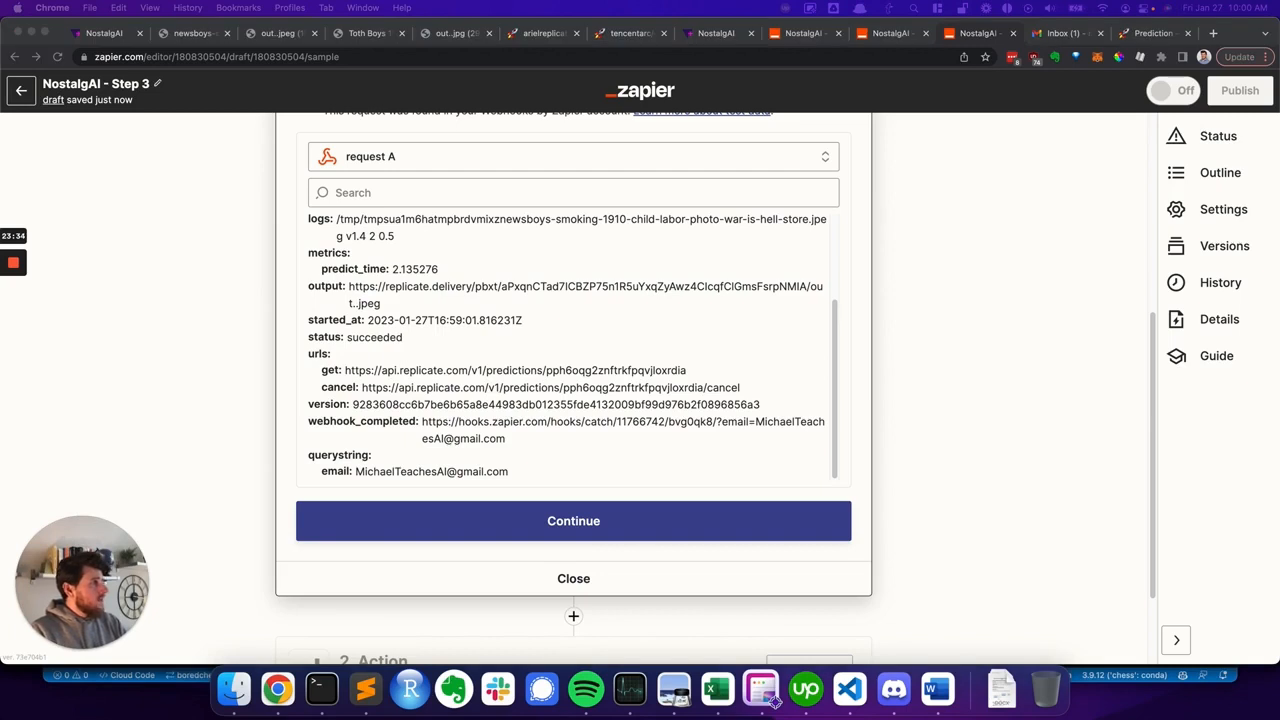
{"action": "left_click", "coordinate": [172, 404]}
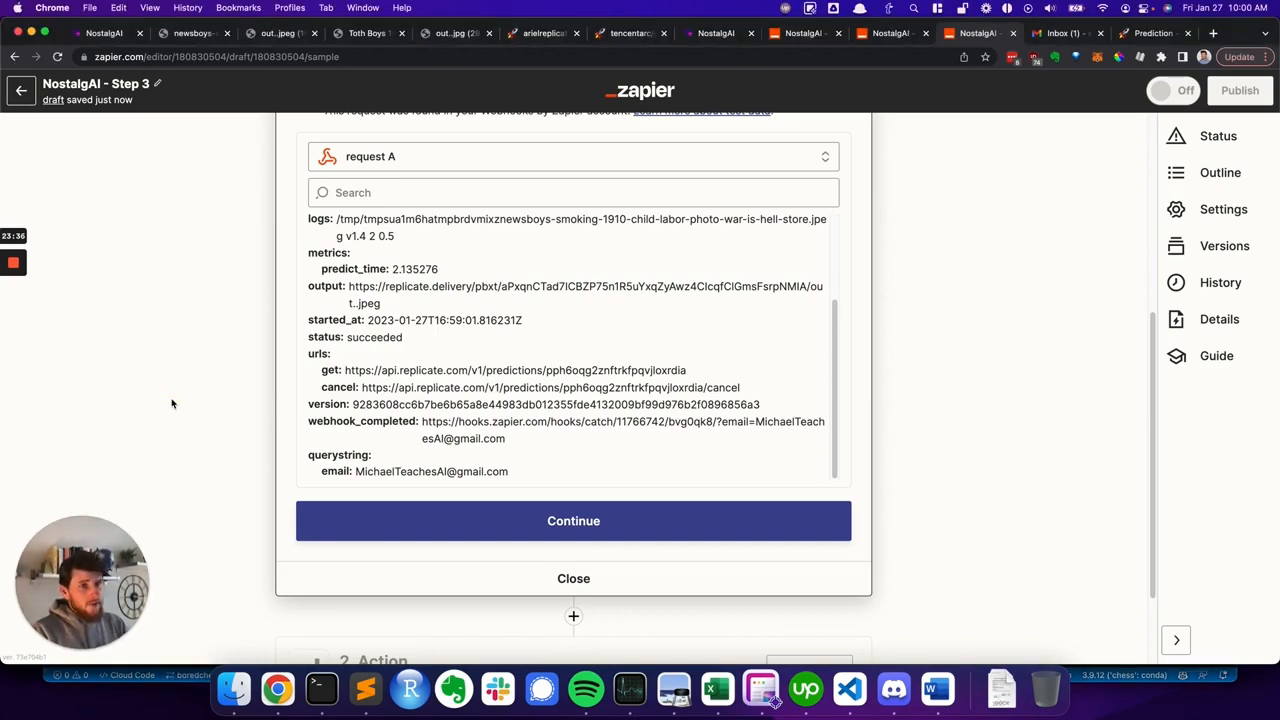
- Continue to the action step and add a Gmail Send Email action
{"action": "left_click", "coordinate": [479, 521]}
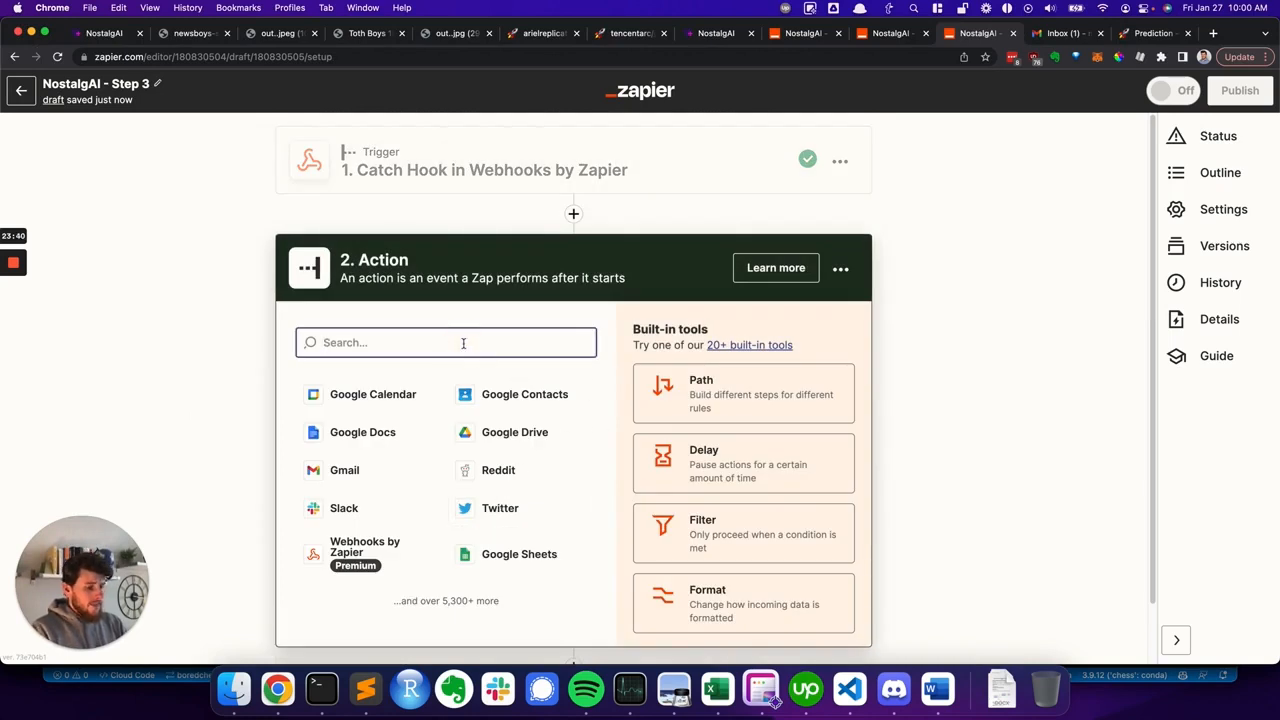
{"action": "type", "text": "gmail"}
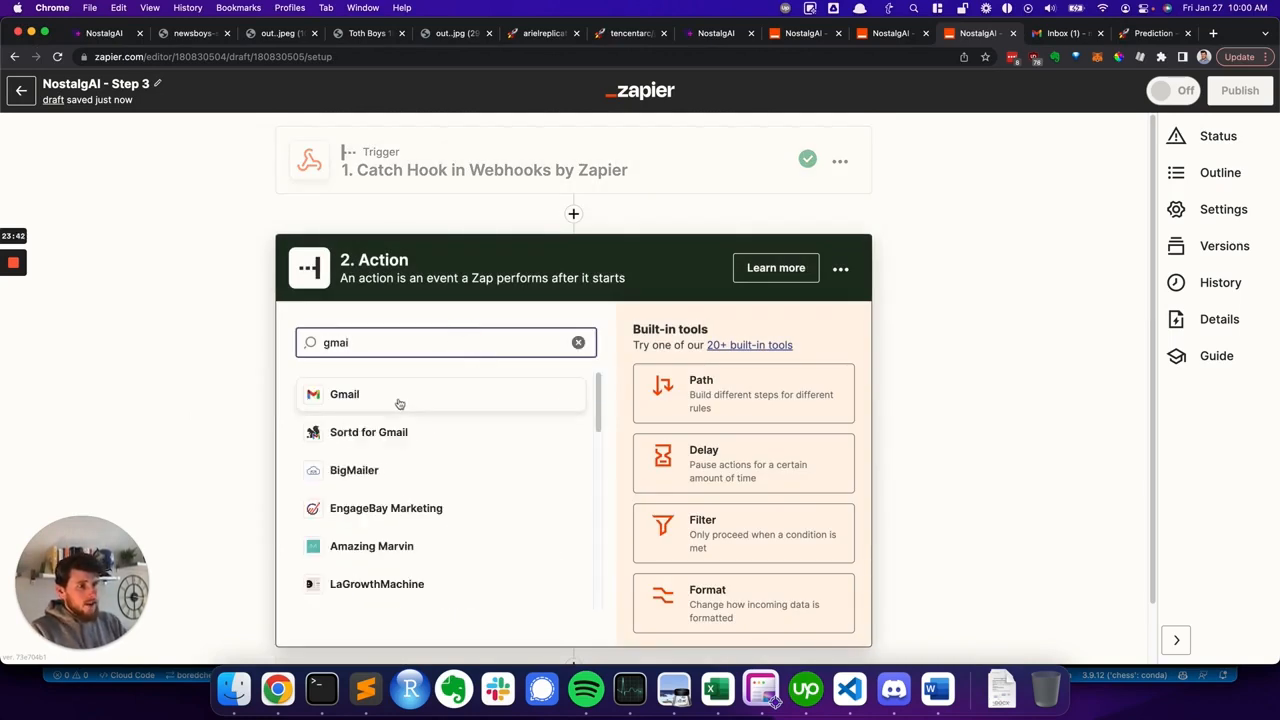
{"action": "left_click", "coordinate": [397, 403]}
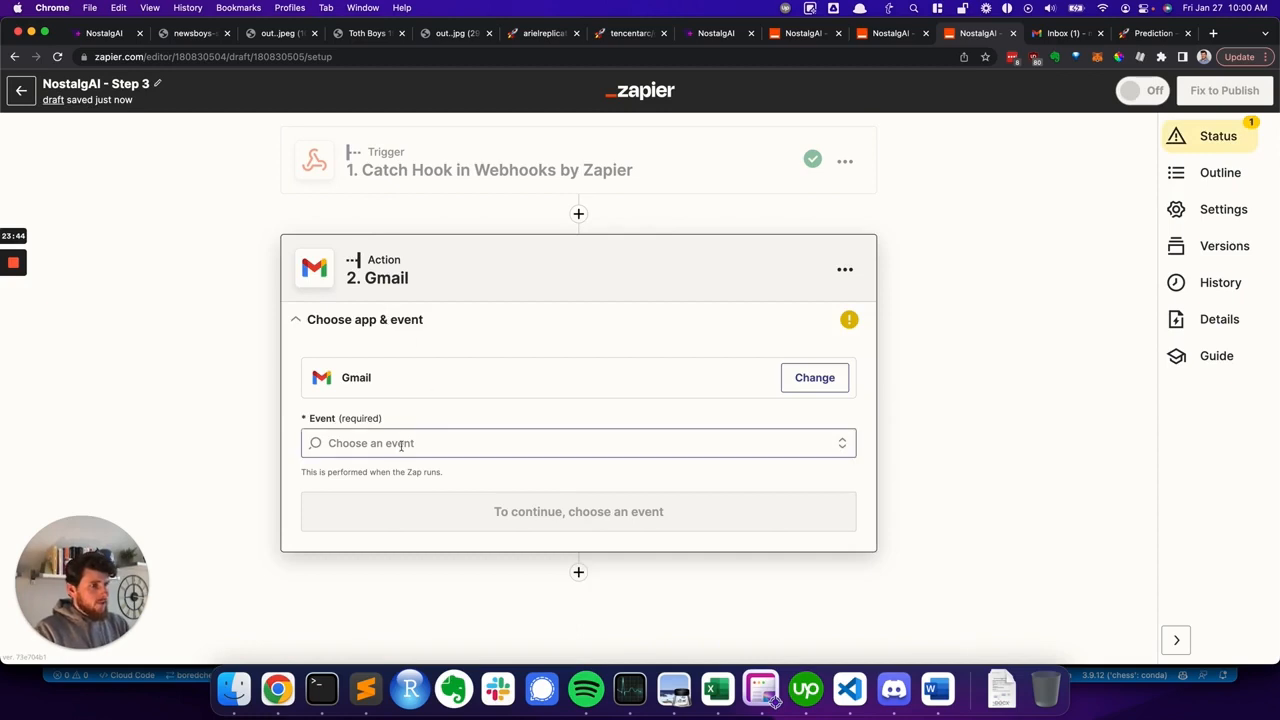
{"action": "left_click", "coordinate": [395, 443]}
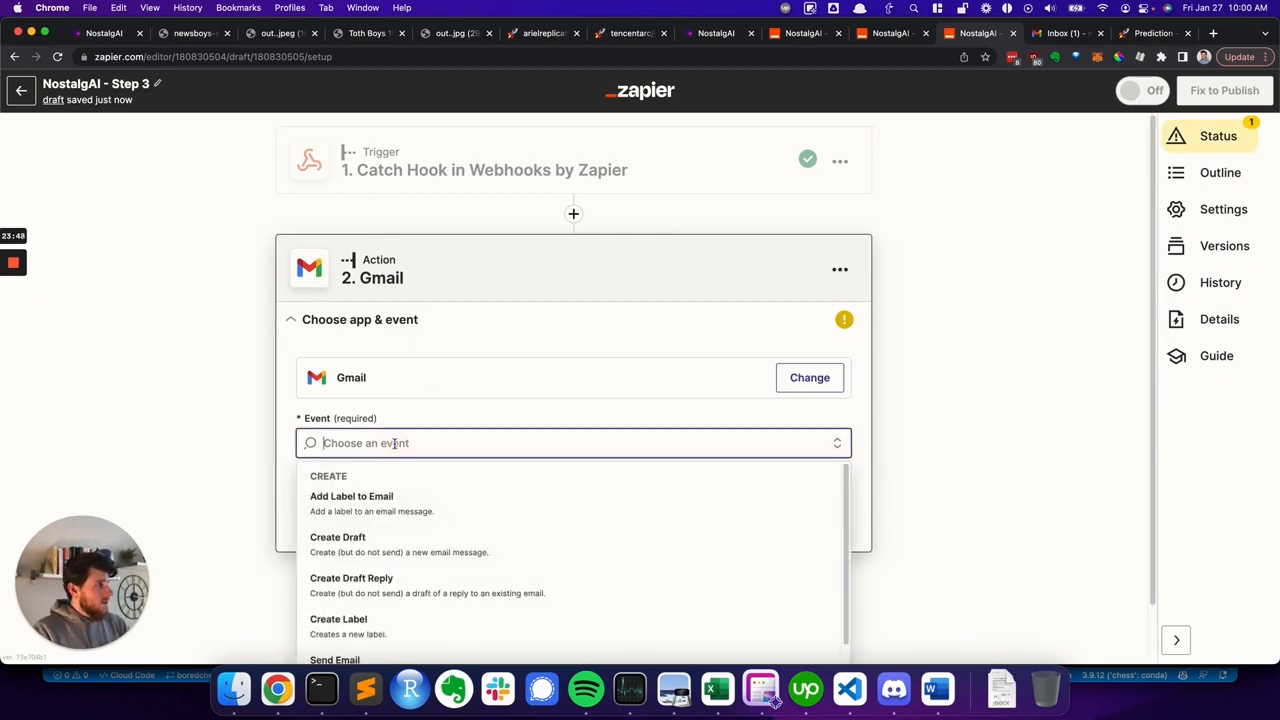
{"action": "scroll", "coordinate": [385, 470], "scroll_direction": "down", "scroll_amount": 2}
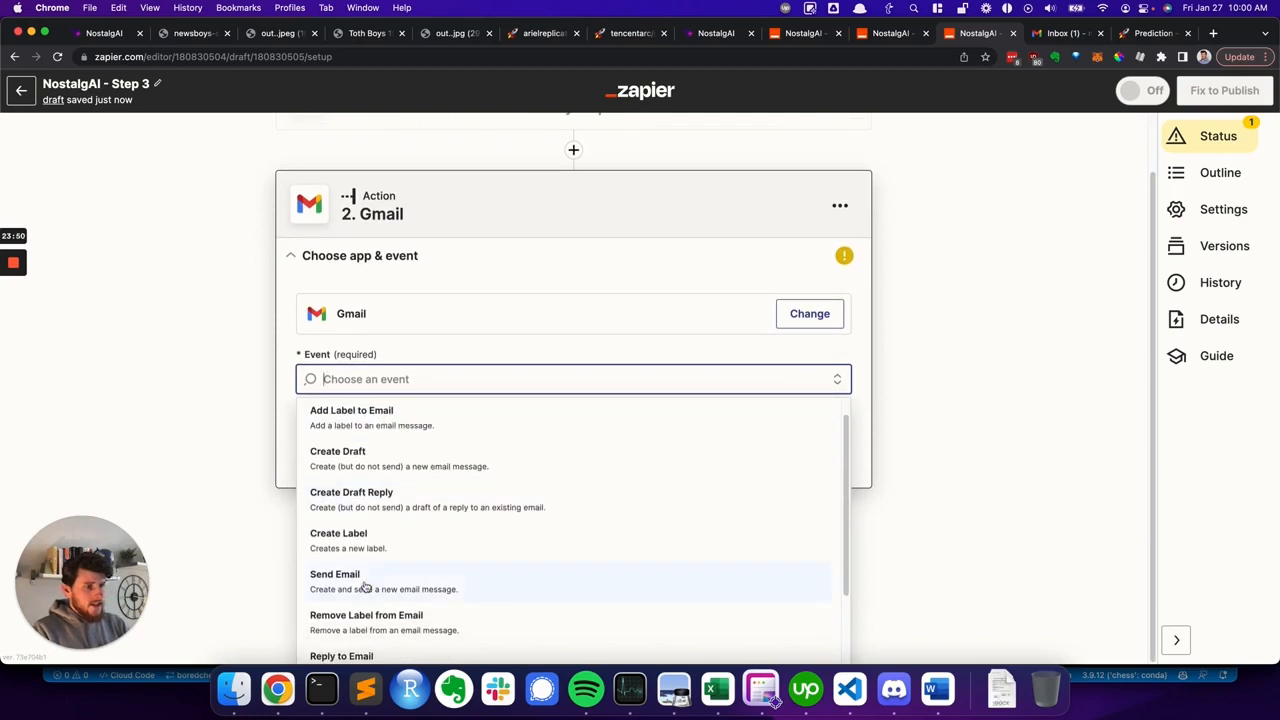
{"action": "left_click", "coordinate": [365, 587]}
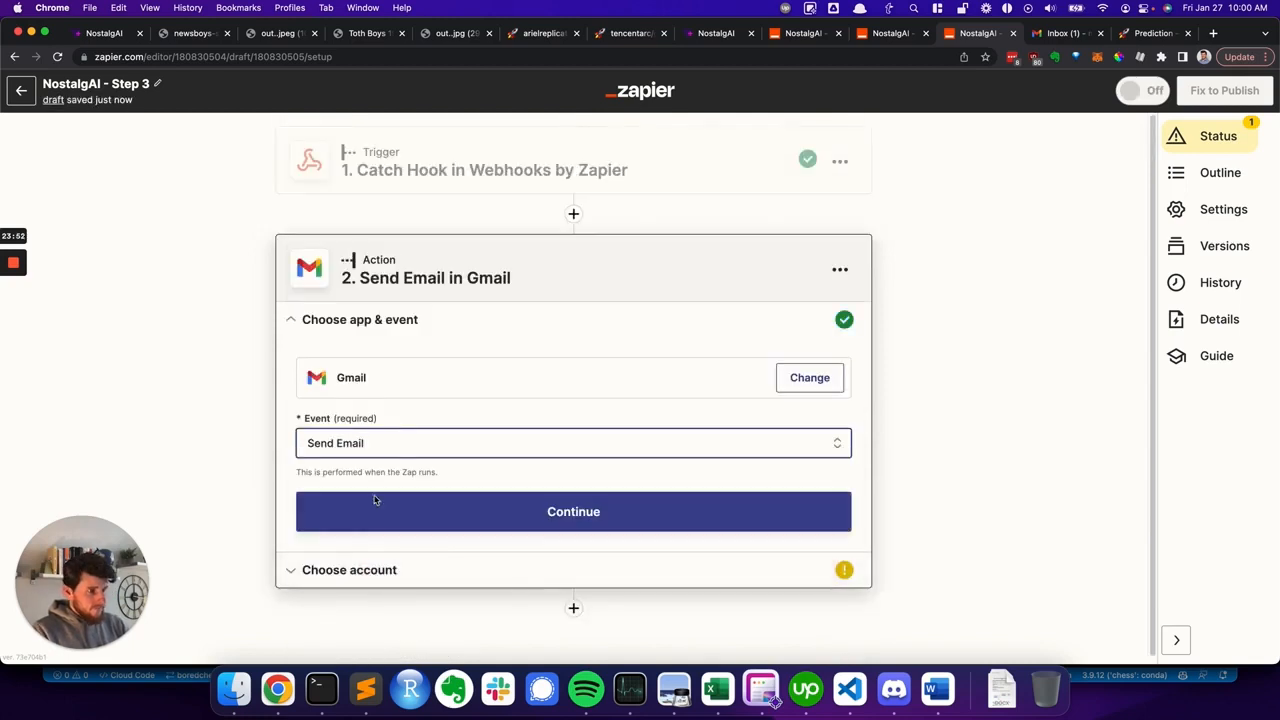
{"action": "left_click", "coordinate": [376, 503]}
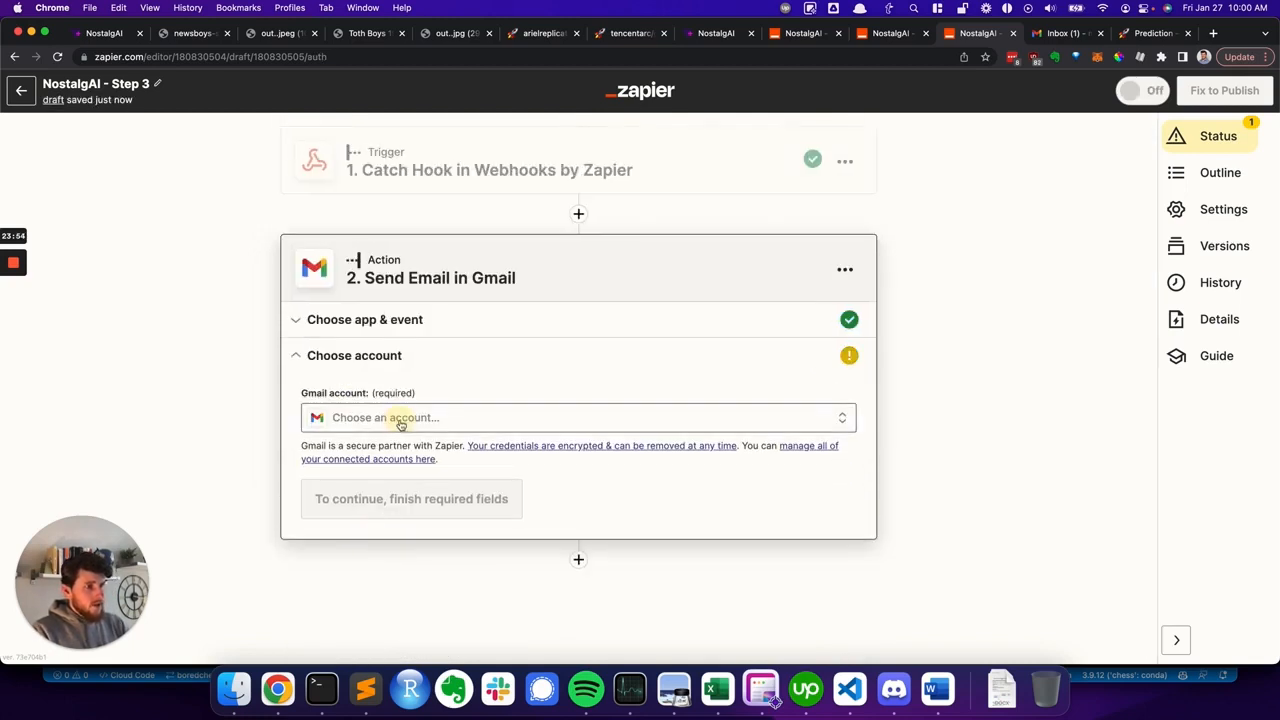
- Choose the channel's Gmail account for sending and continue to action setup
{"action": "left_click", "coordinate": [400, 424]}
{"action": "left_click", "coordinate": [369, 570]}
{"action": "left_click", "coordinate": [375, 418]}
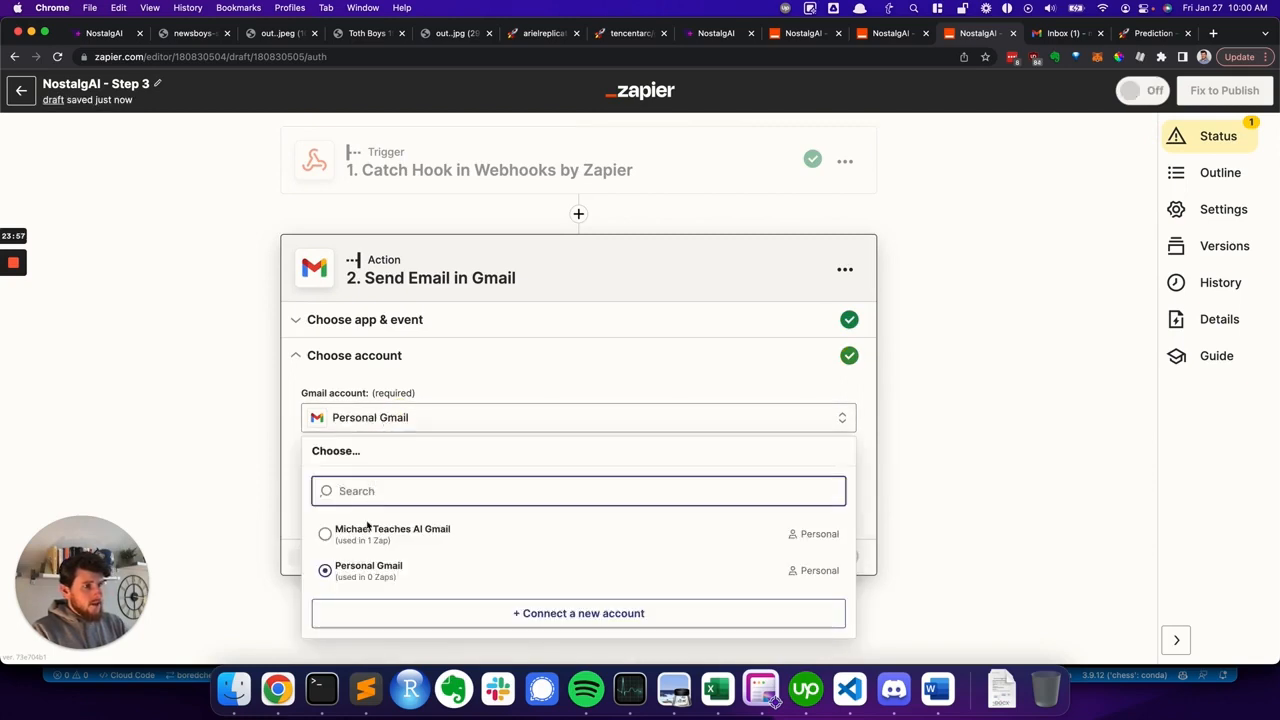
{"action": "left_click", "coordinate": [370, 530]}
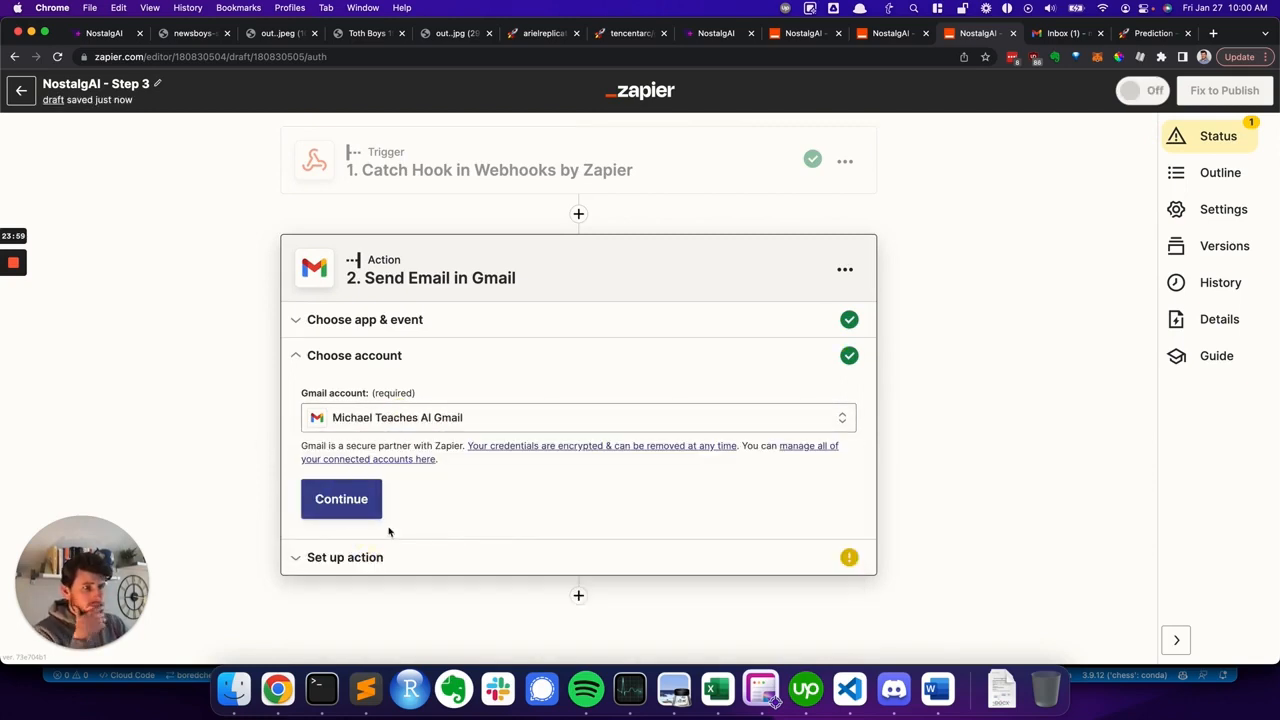
{"action": "left_click", "coordinate": [360, 507]}
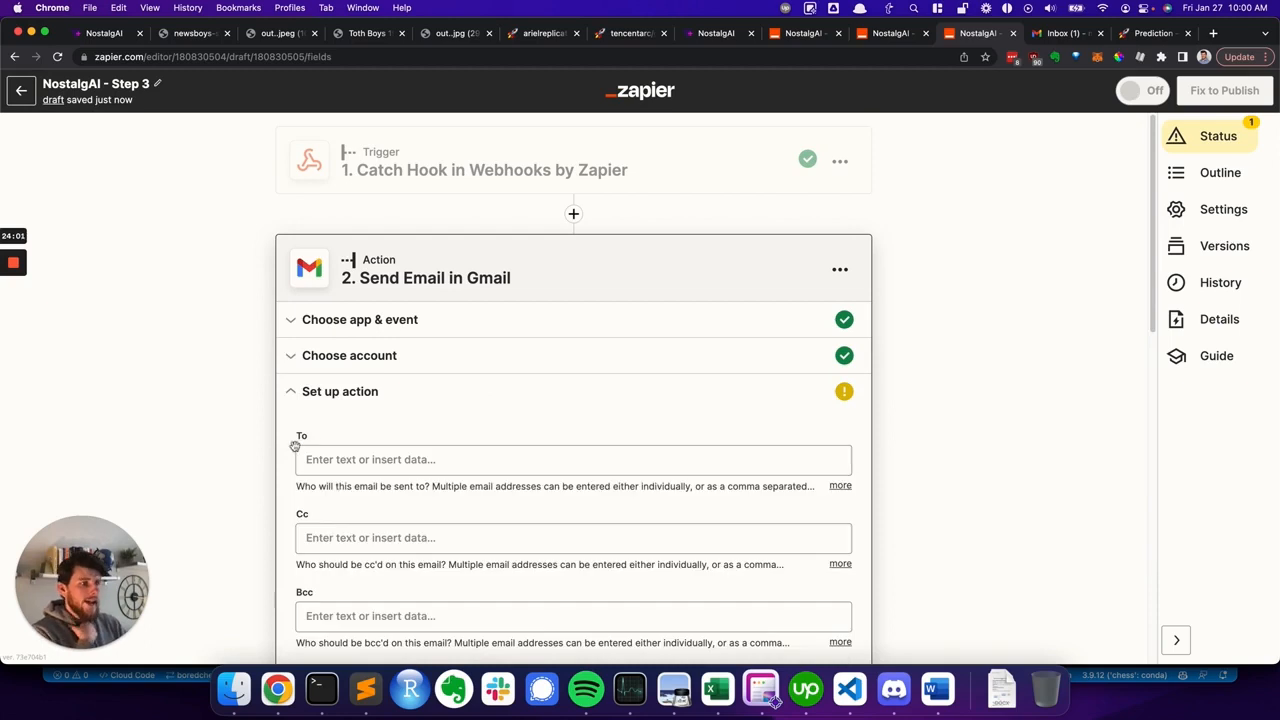
- Map the To field to the trigger's Querystring Email
{"action": "left_click", "coordinate": [323, 335]}
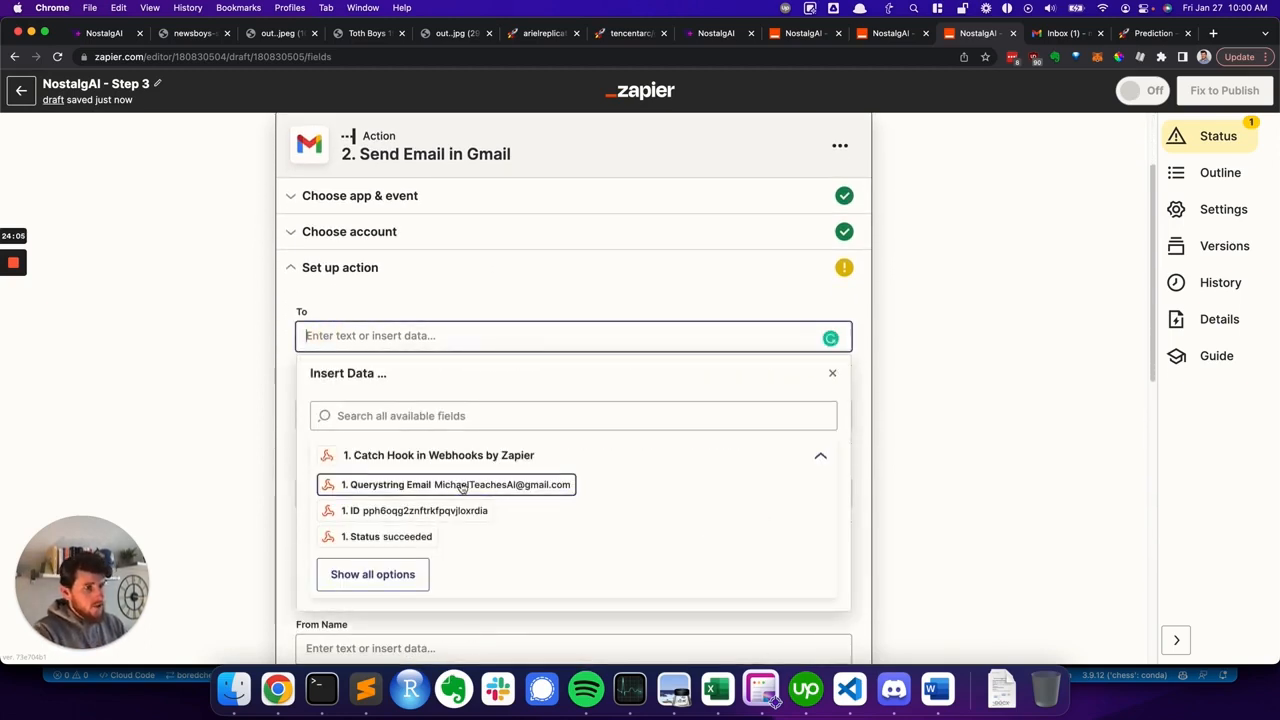
{"action": "left_click", "coordinate": [465, 486]}
{"action": "left_click", "coordinate": [279, 316]}
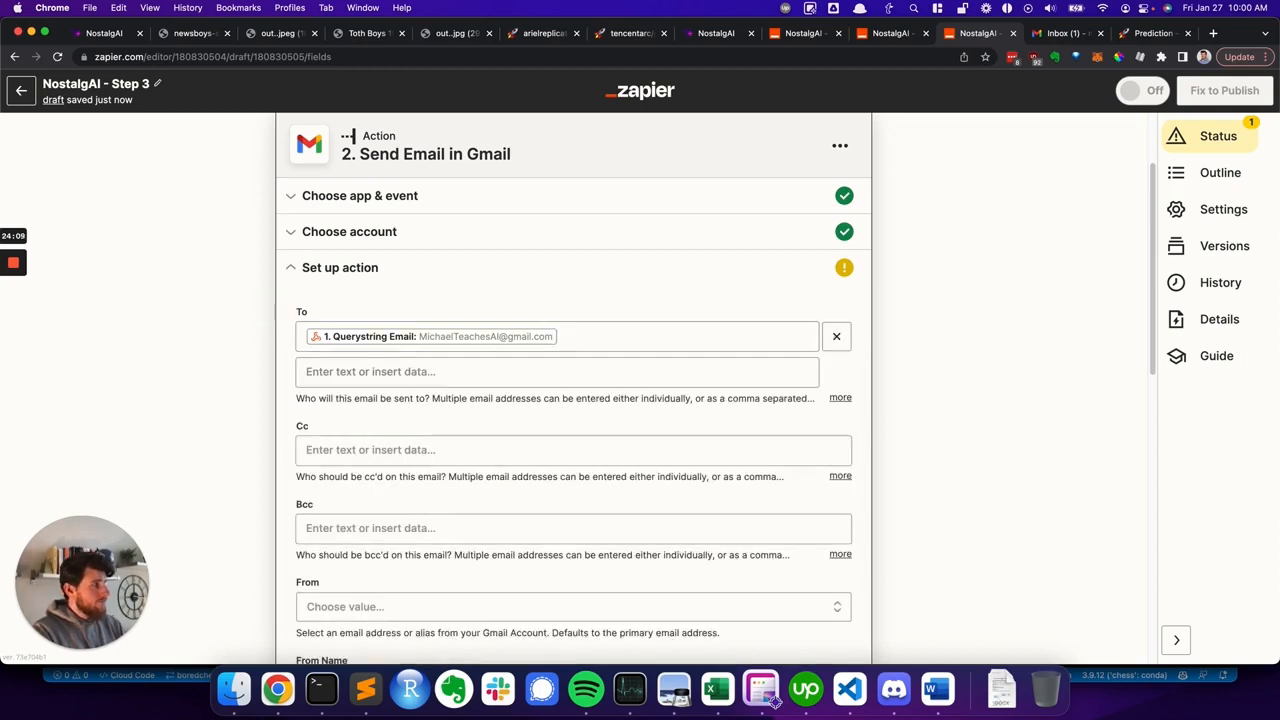
{"action": "left_click", "coordinate": [775, 703]}
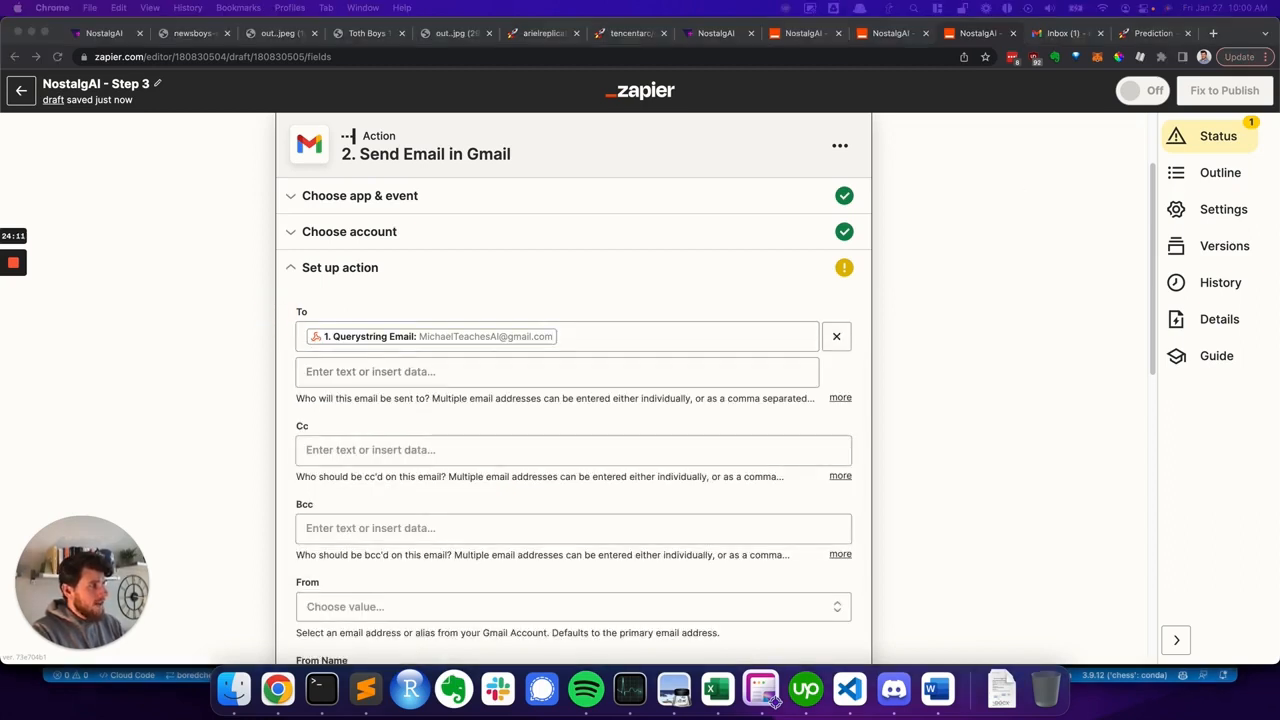
- Set the From address to the connected Gmail account's address
{"action": "scroll", "coordinate": [351, 434], "scroll_direction": "down", "scroll_amount": 3}
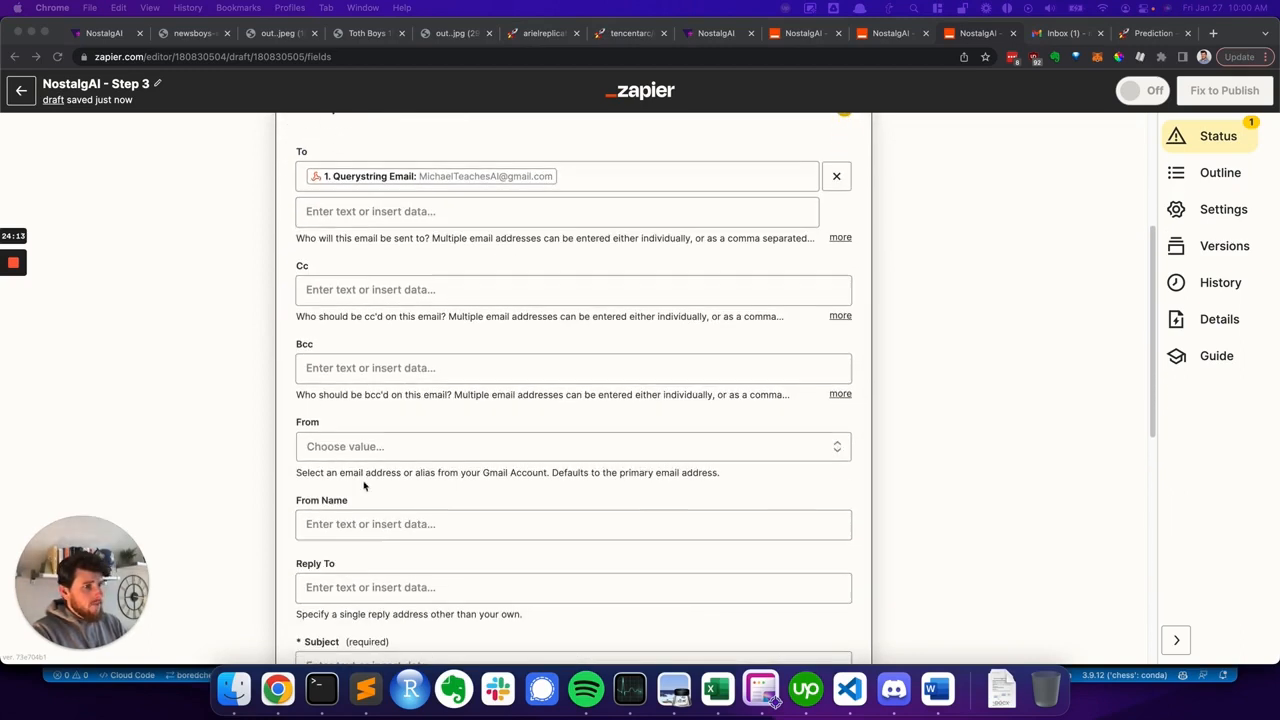
{"action": "left_click", "coordinate": [368, 452]}
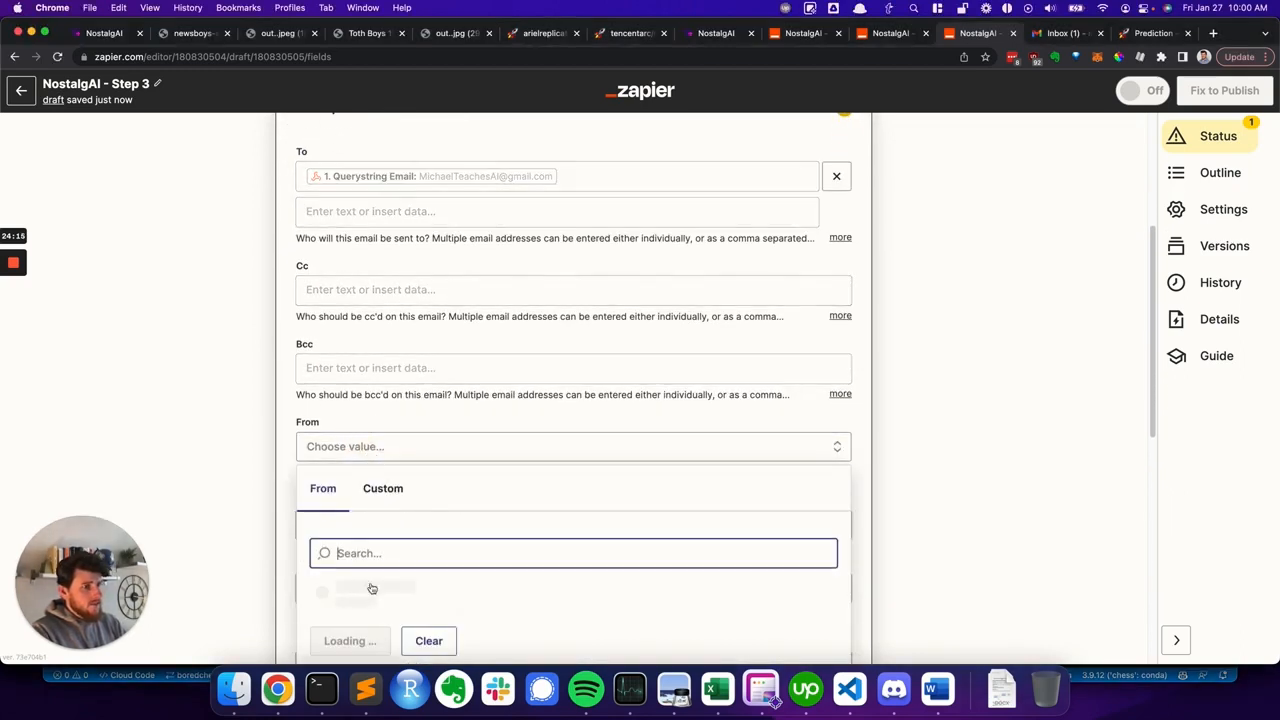
{"action": "left_click", "coordinate": [397, 597]}
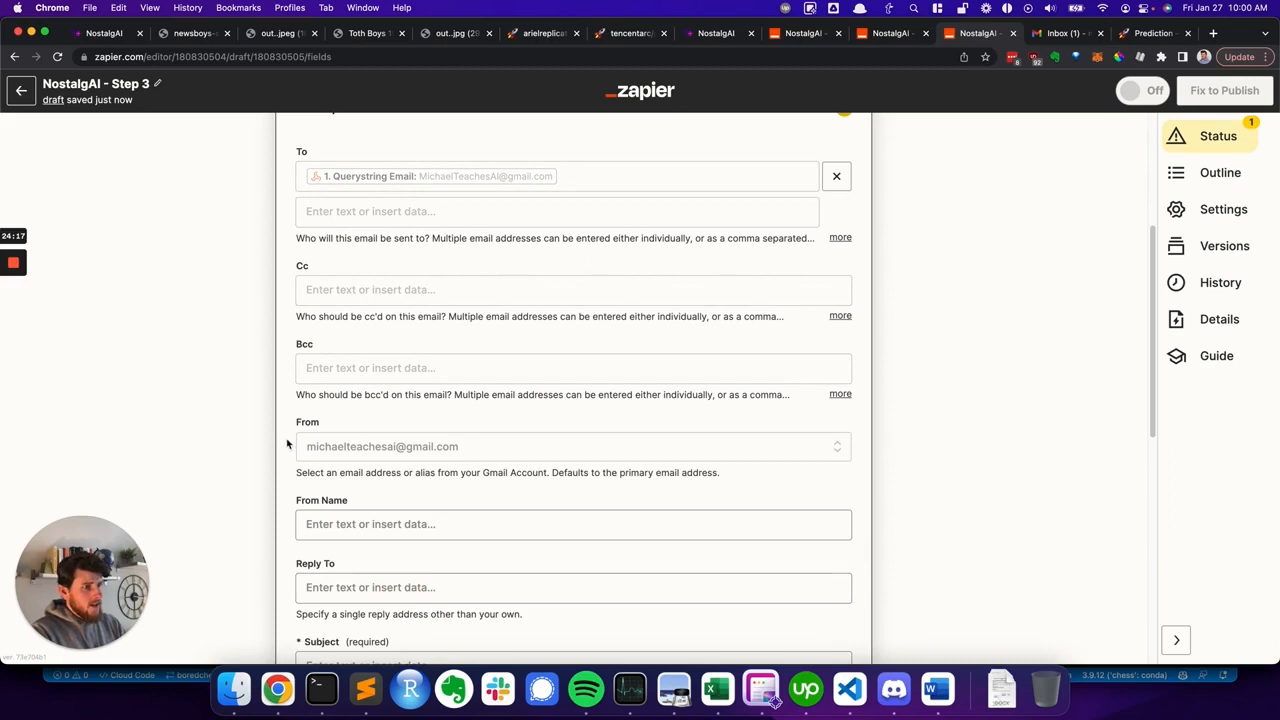
- Enter NostalgAI as the email's From Name
{"action": "scroll", "coordinate": [286, 448], "scroll_direction": "down", "scroll_amount": 4}
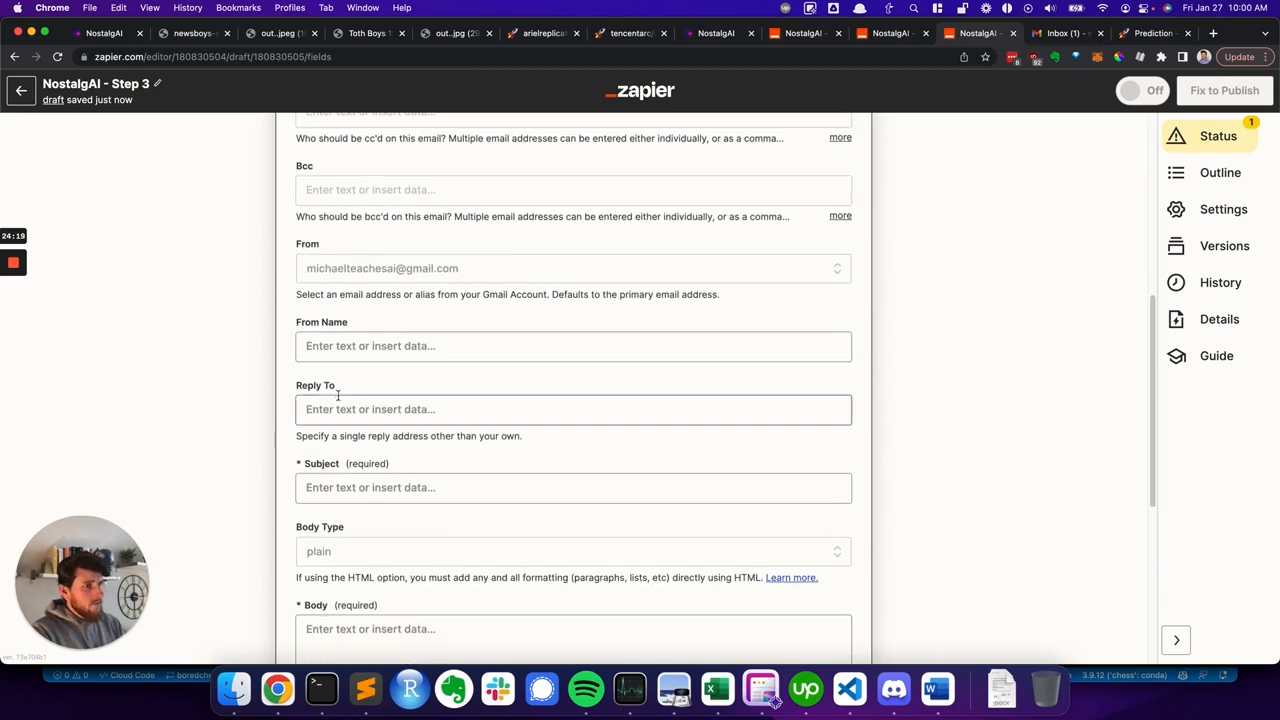
{"action": "left_click", "coordinate": [318, 346]}
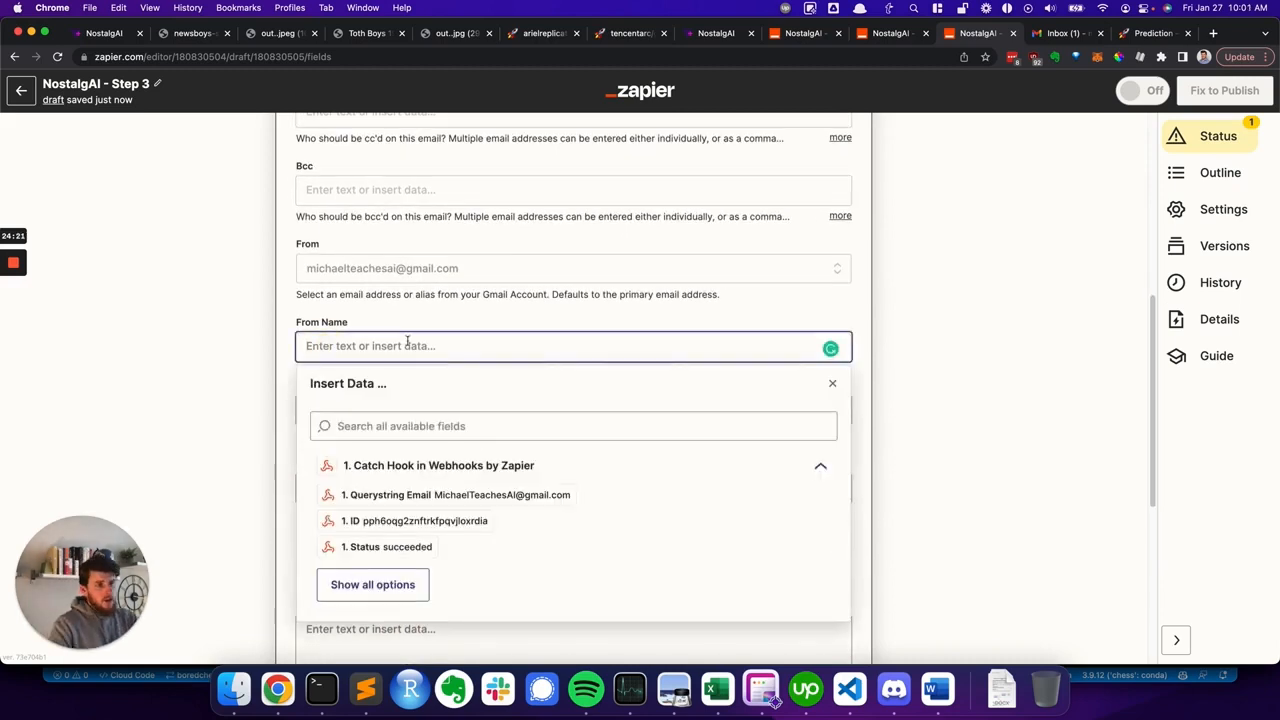
{"action": "type", "text": "N"}
{"action": "key", "text": "BackSpace"}
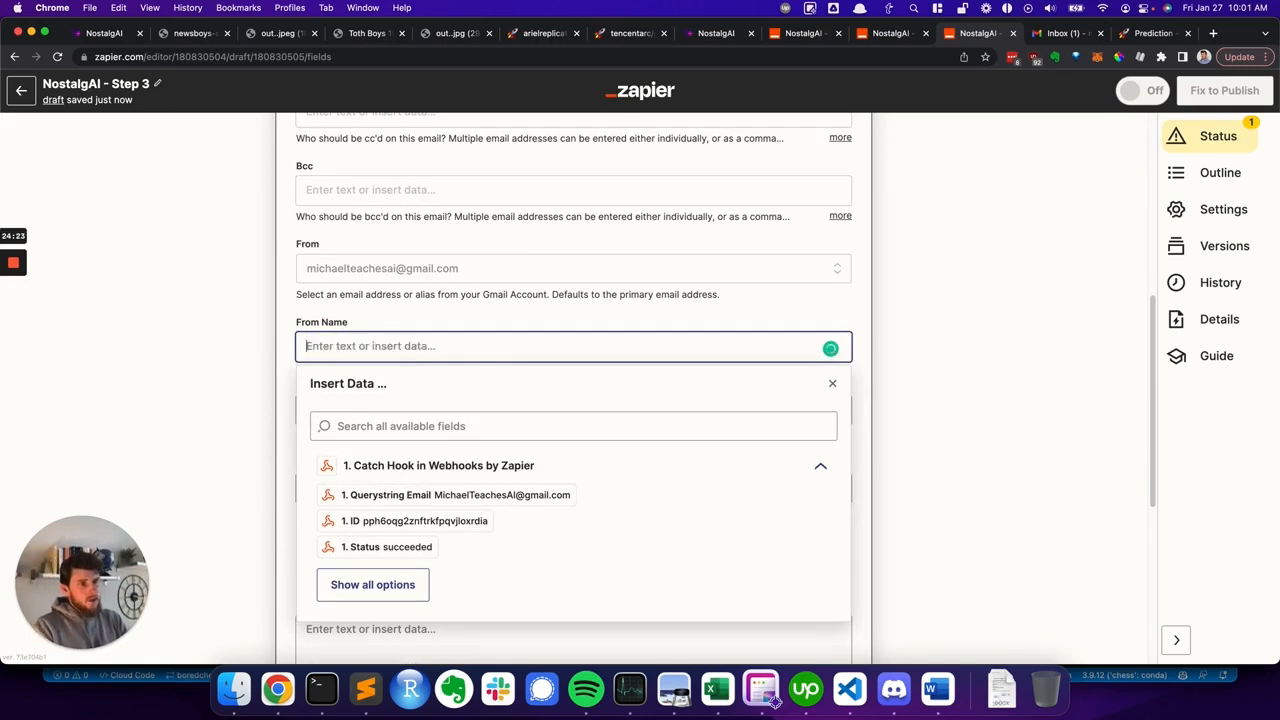
{"action": "type", "text": "Nostalg"}
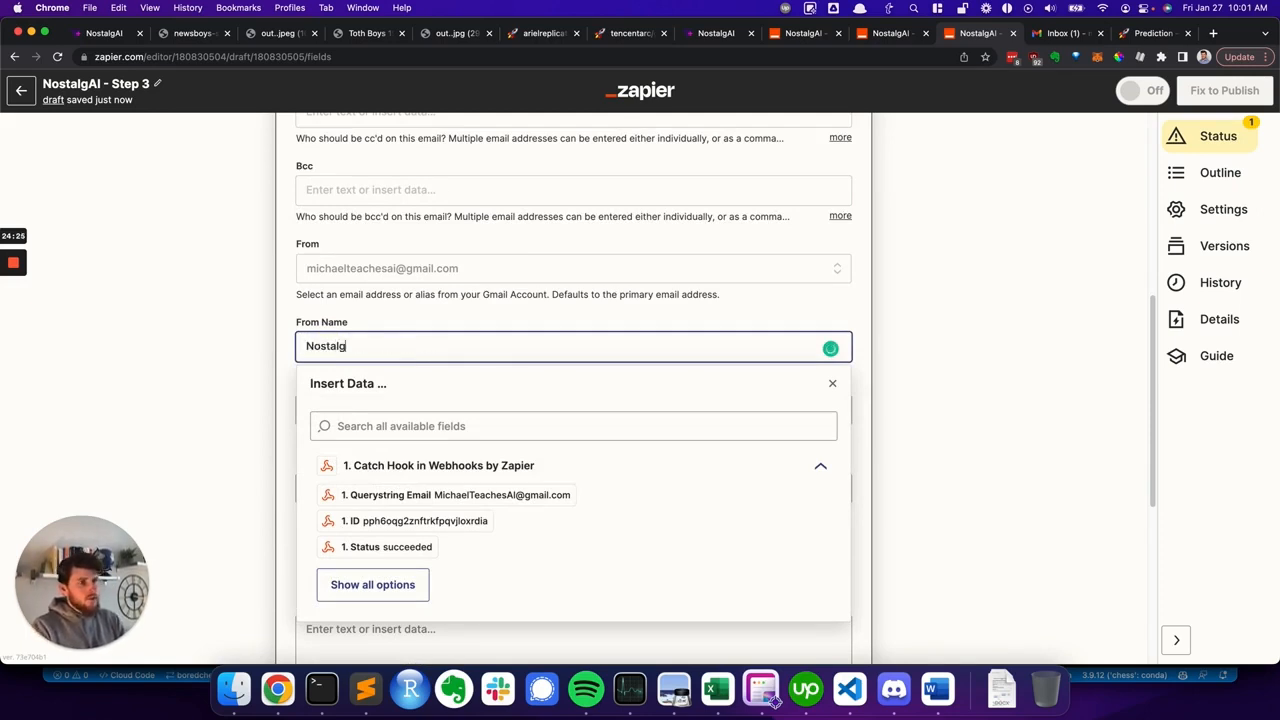
{"action": "type", "text": "AI"}
{"action": "left_click", "coordinate": [286, 346]}
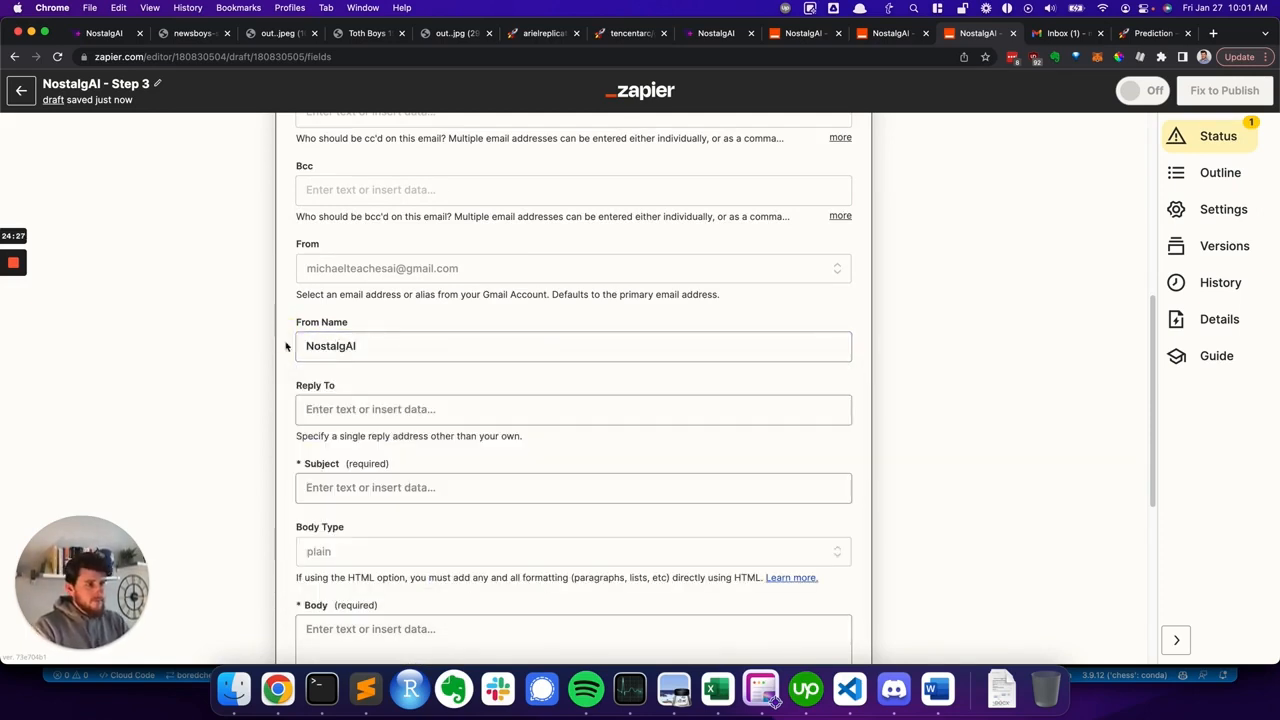
- Paste "Your NostalgAI photo results are available!" as the subject
{"action": "scroll", "coordinate": [329, 408], "scroll_direction": "down", "scroll_amount": 2}
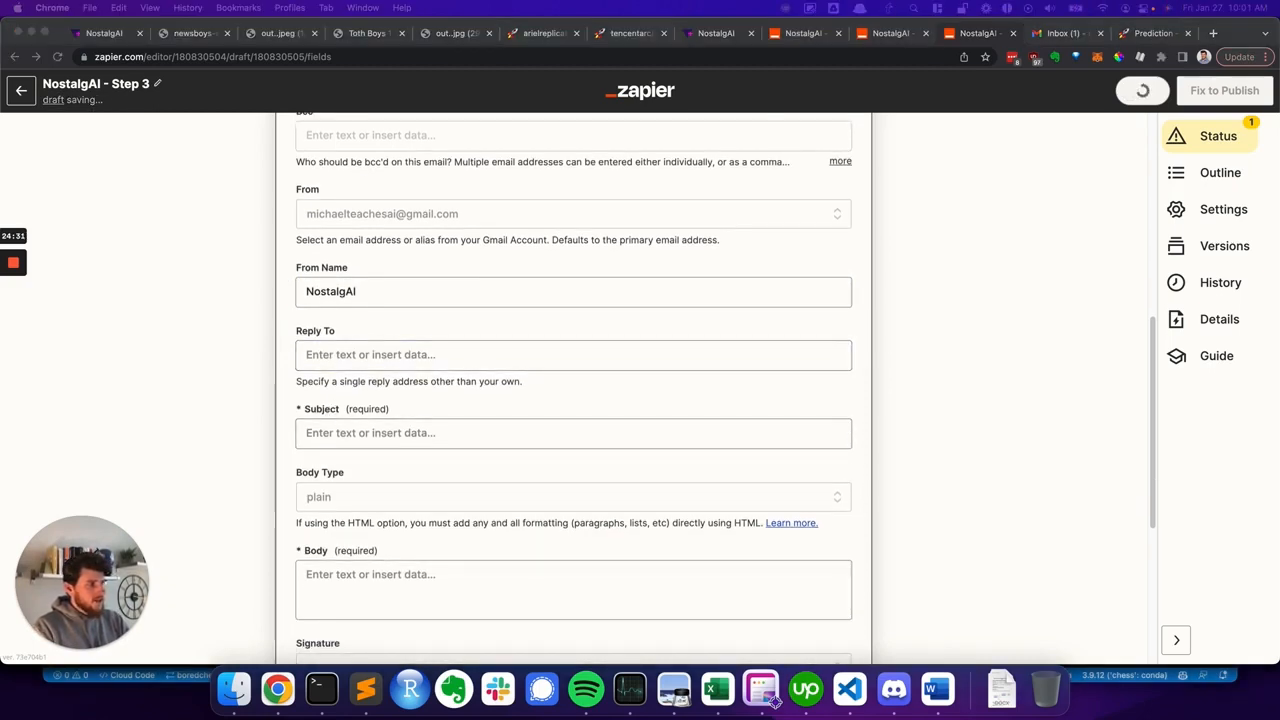
{"action": "left_click", "coordinate": [363, 432]}
{"action": "type", "text": "Your NostalgAI photo results are available!"}
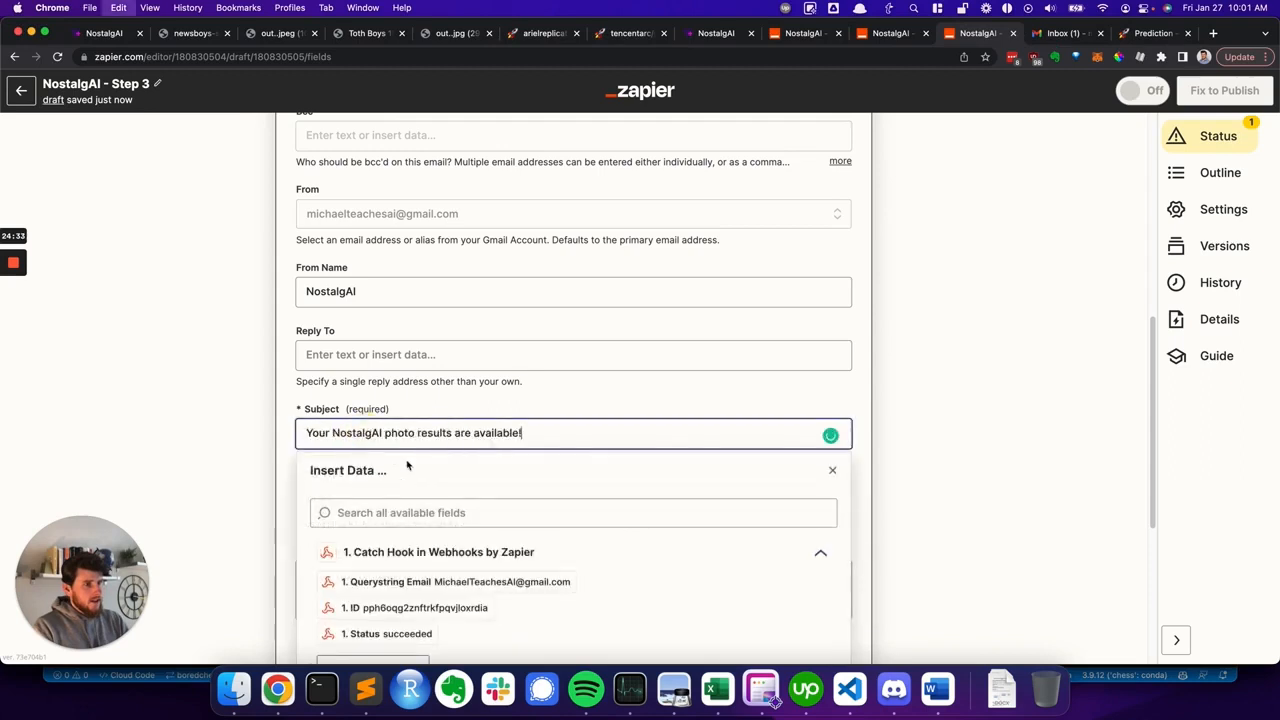
{"action": "left_click", "coordinate": [285, 428]}
{"action": "scroll", "coordinate": [300, 430], "scroll_direction": "down", "scroll_amount": 3}
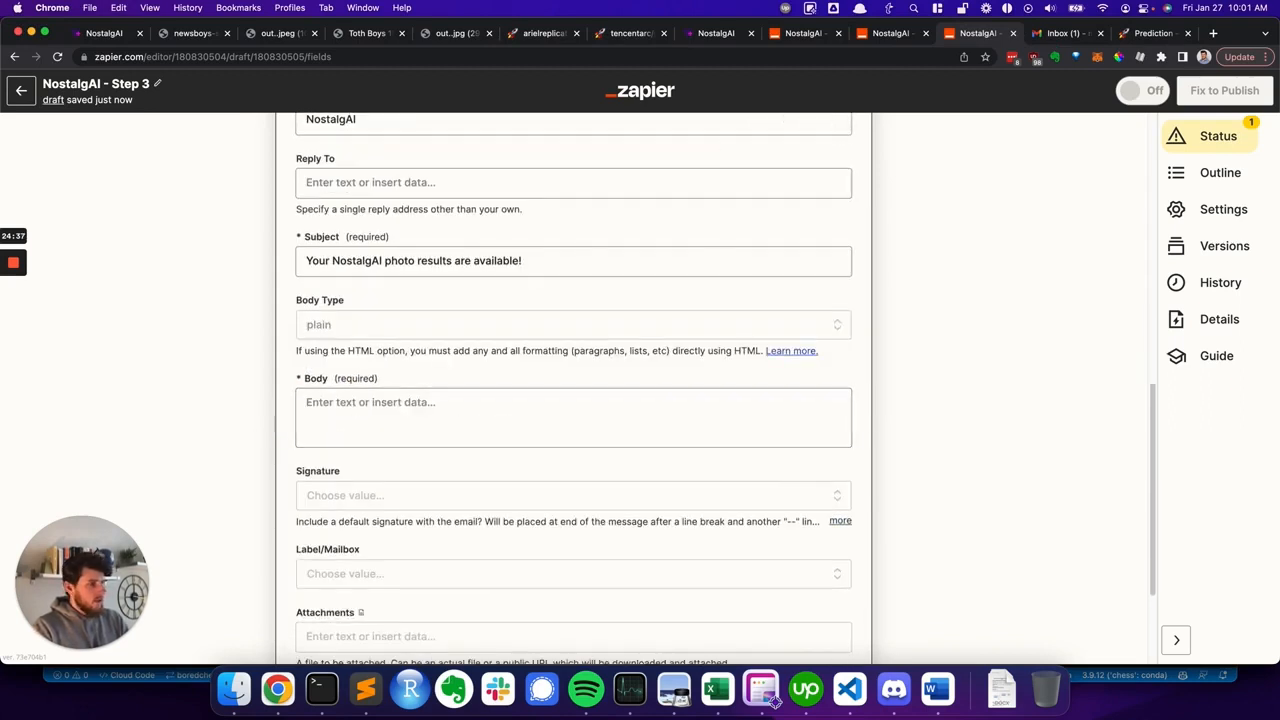
{"action": "left_click", "coordinate": [560, 423]}
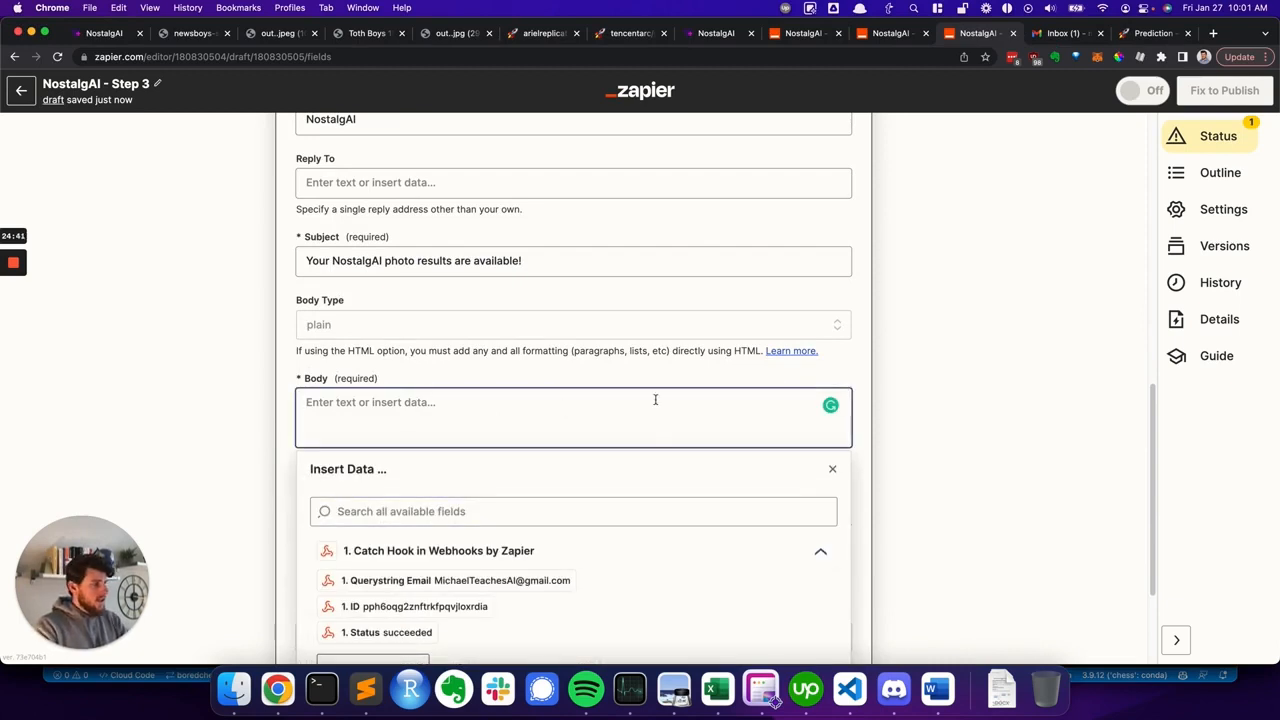
{"action": "left_click", "coordinate": [775, 700]}
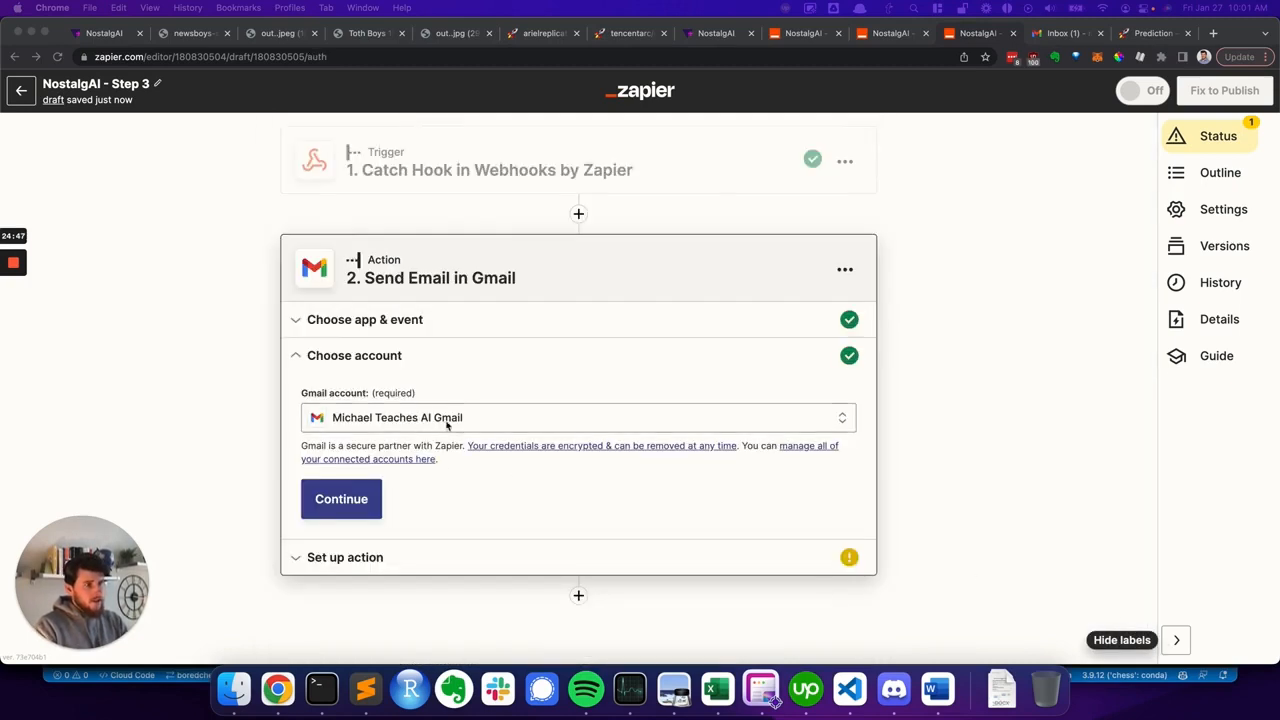
- Paste the body text with a link on the Output field: "Your enhanced NostalgAI photo is available! Please be sure to download this file, as it will be removed in 1 hour."
{"action": "scroll", "coordinate": [431, 443], "scroll_direction": "down", "scroll_amount": 7}
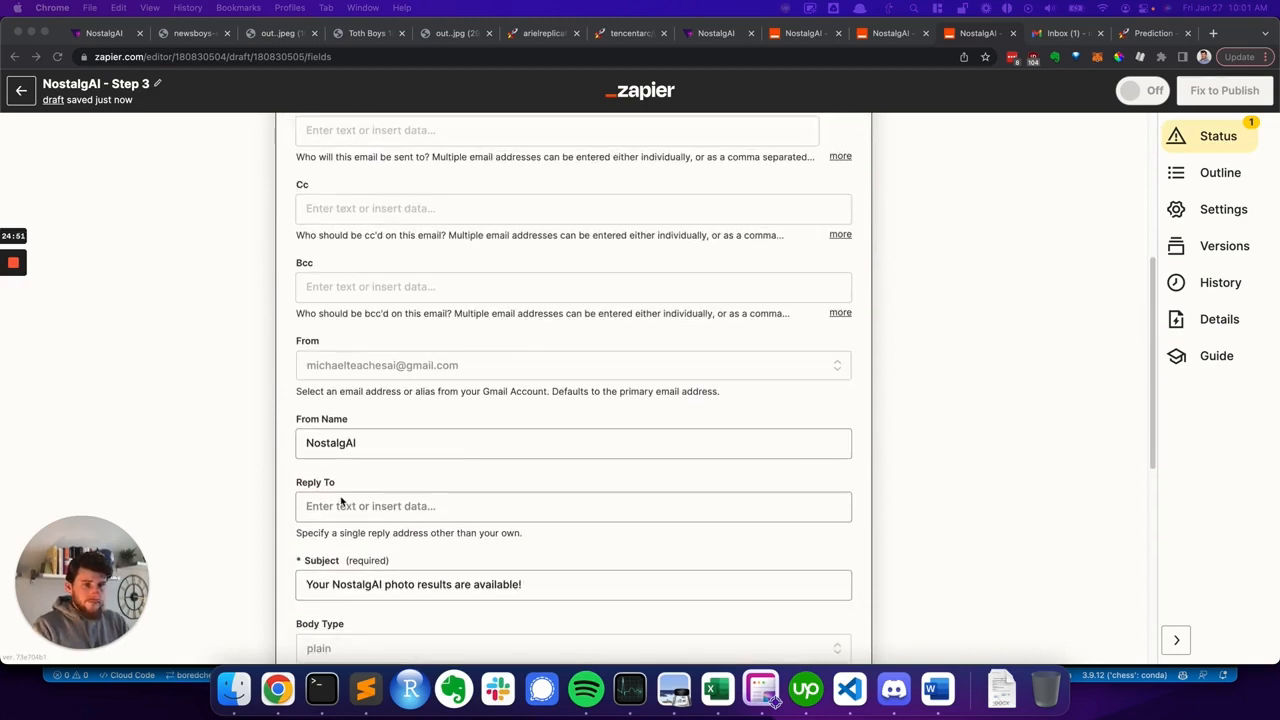
{"action": "scroll", "coordinate": [322, 488], "scroll_direction": "down", "scroll_amount": 3}
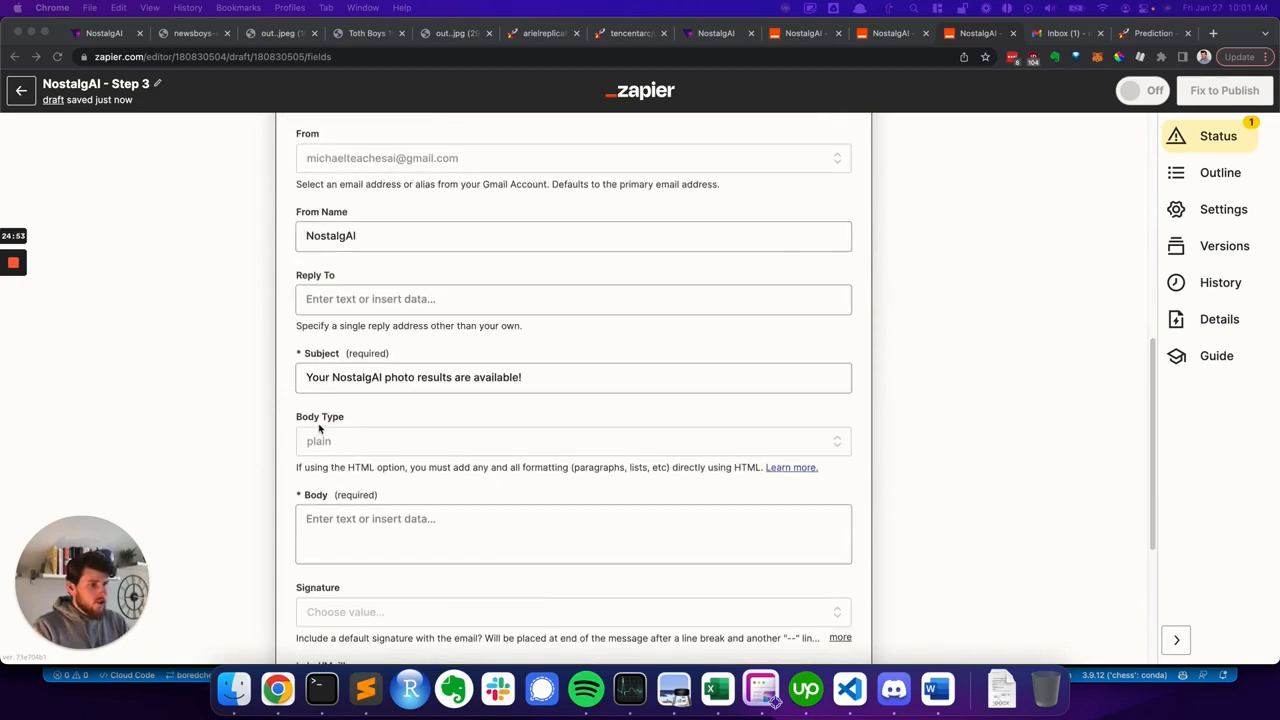
{"action": "left_click", "coordinate": [357, 530]}
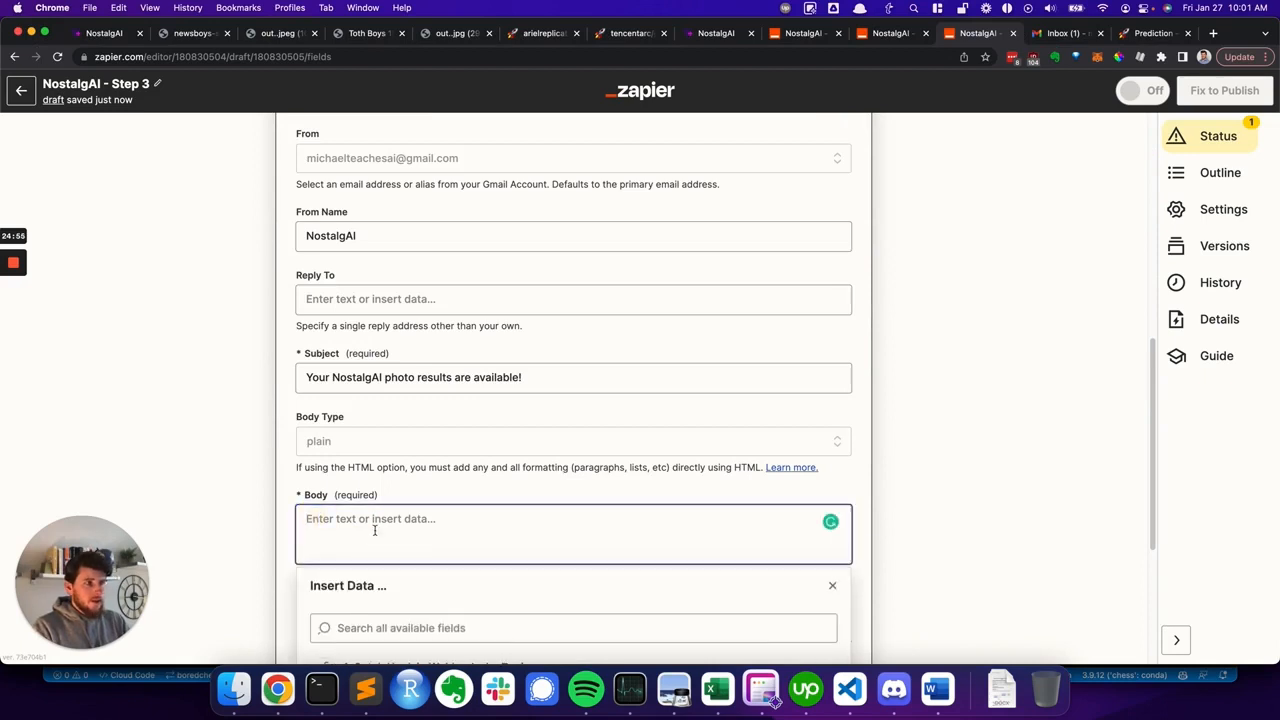
{"action": "type", "text": "Your <a href=\"Output\">enhanced NostalgAI photo is available!</a> Please be sure to download this file, as it will be removed in 1 hour."}
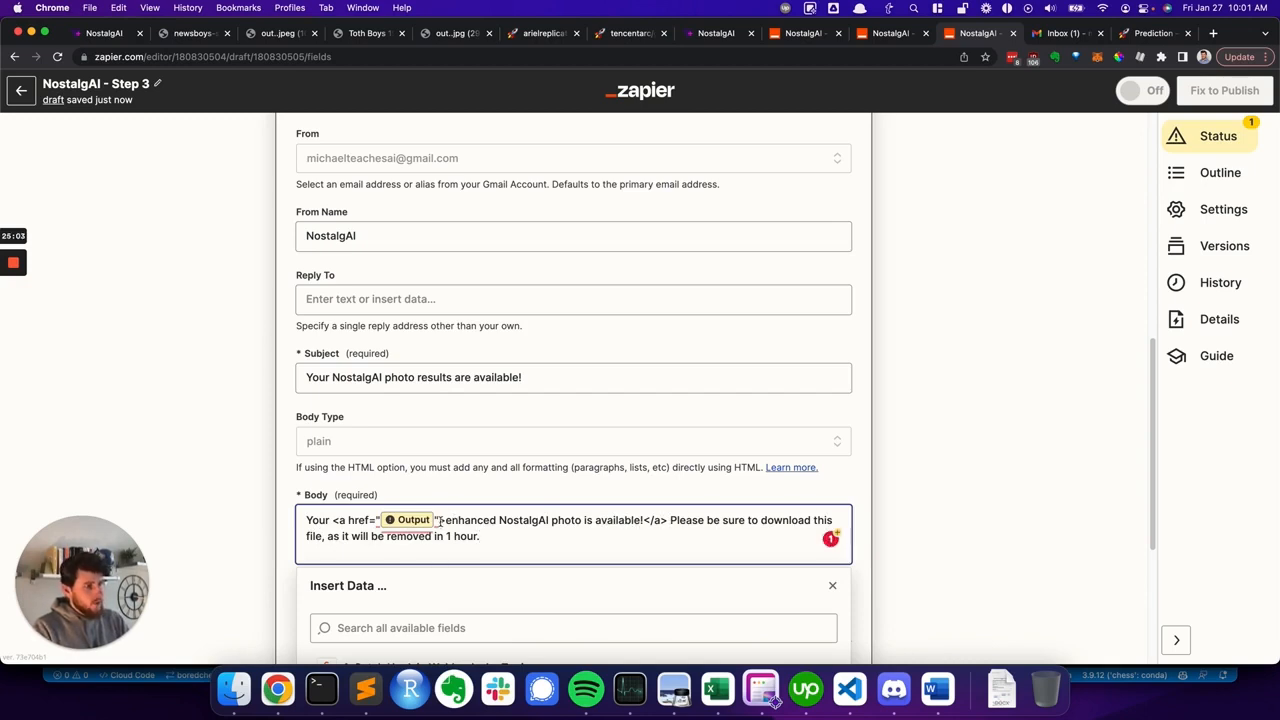
- Remove the old Output field from inside the link's href quotes in the email body and review the link markup
{"action": "mouse_move", "coordinate": [438, 521]}
{"action": "left_click", "coordinate": [474, 544]}
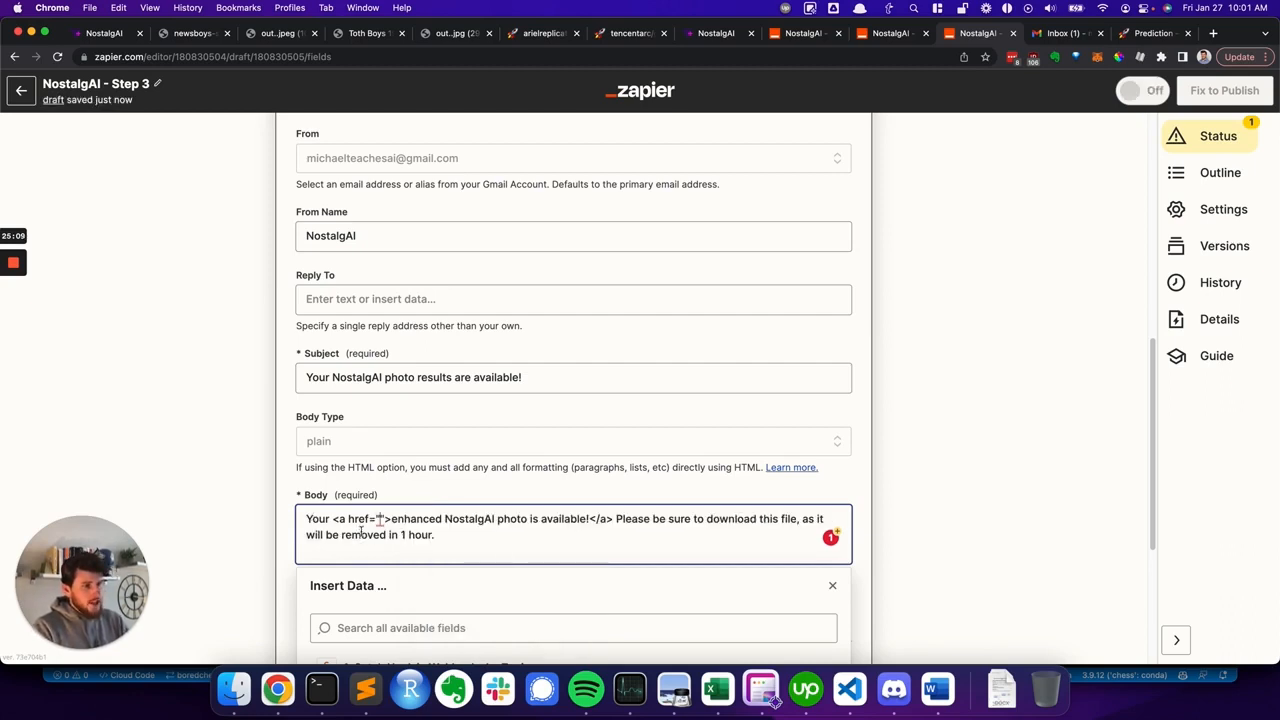
{"action": "scroll", "coordinate": [367, 530], "scroll_direction": "down", "scroll_amount": 1}
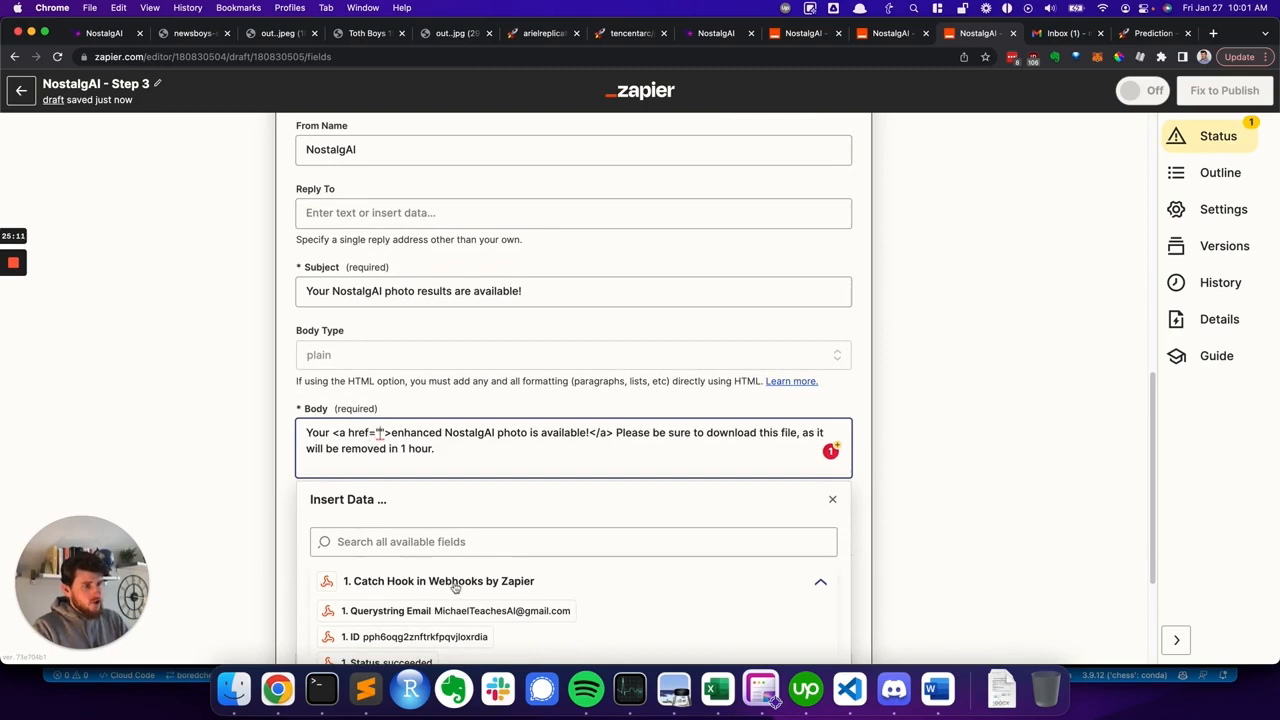
{"action": "left_click_drag", "start_coordinate": [333, 432], "coordinate": [614, 433]}
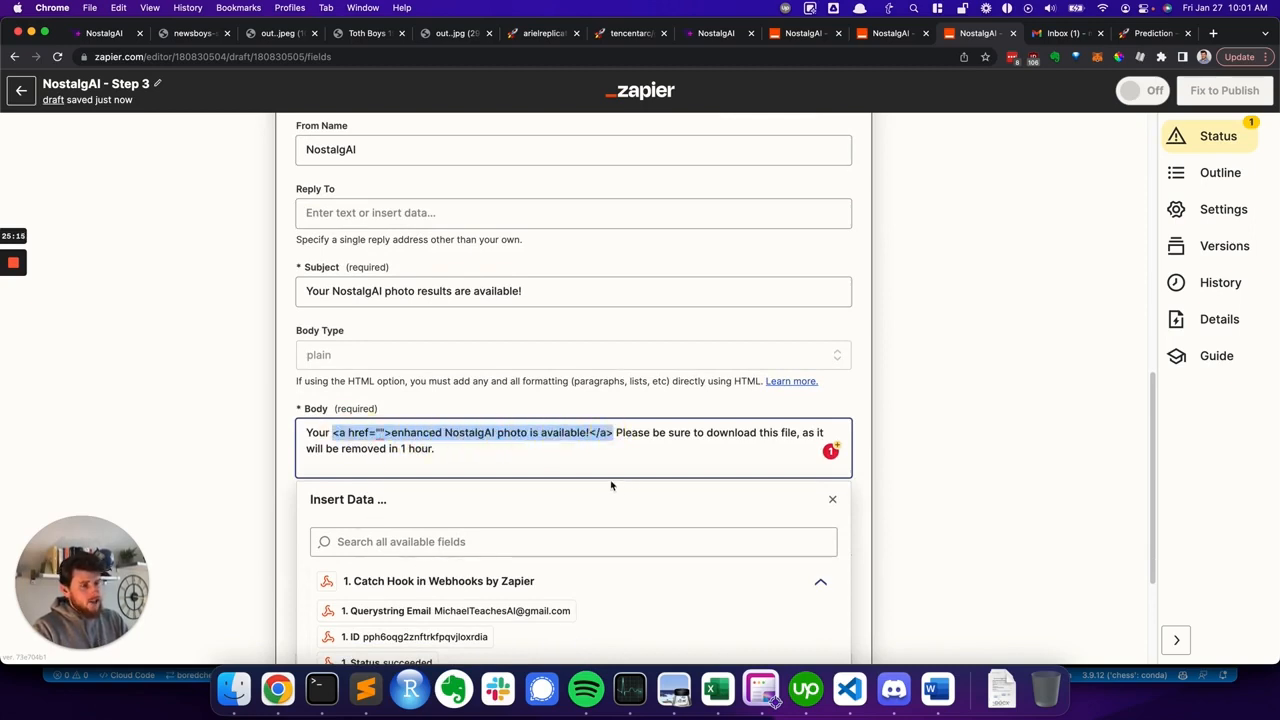
{"action": "double_click", "coordinate": [316, 433]}
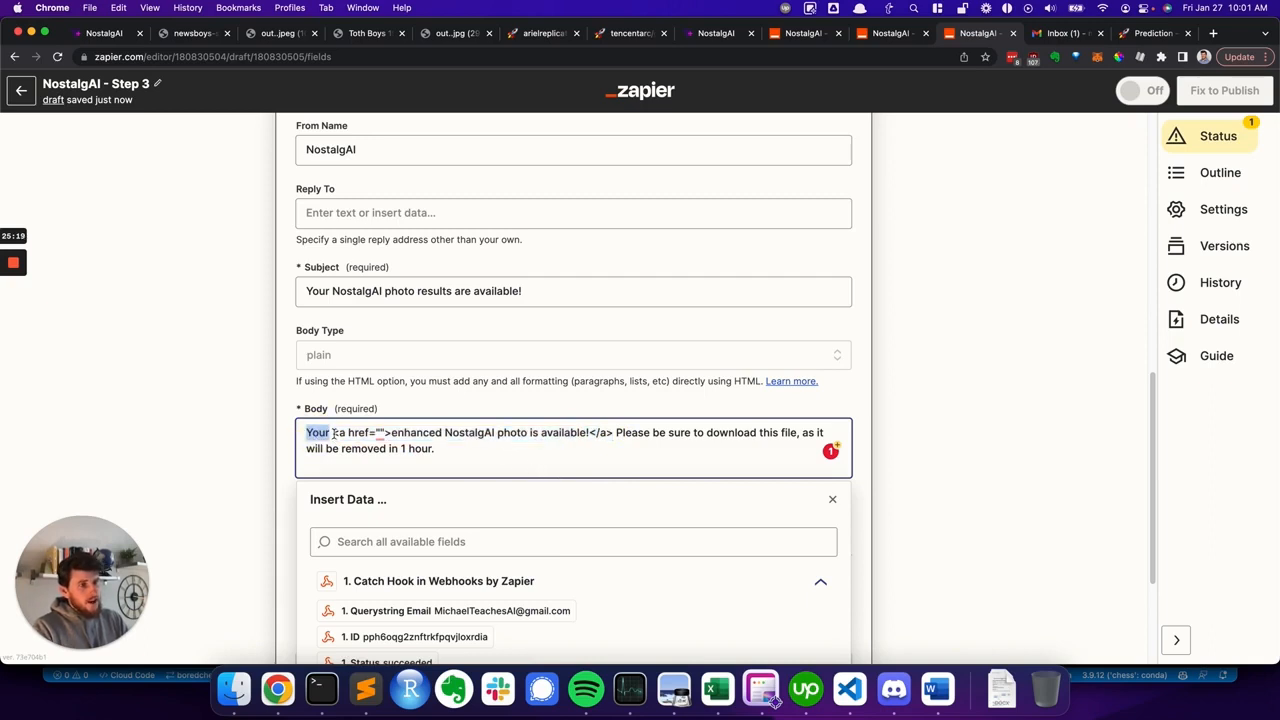
{"action": "left_click_drag", "start_coordinate": [333, 432], "coordinate": [611, 432]}
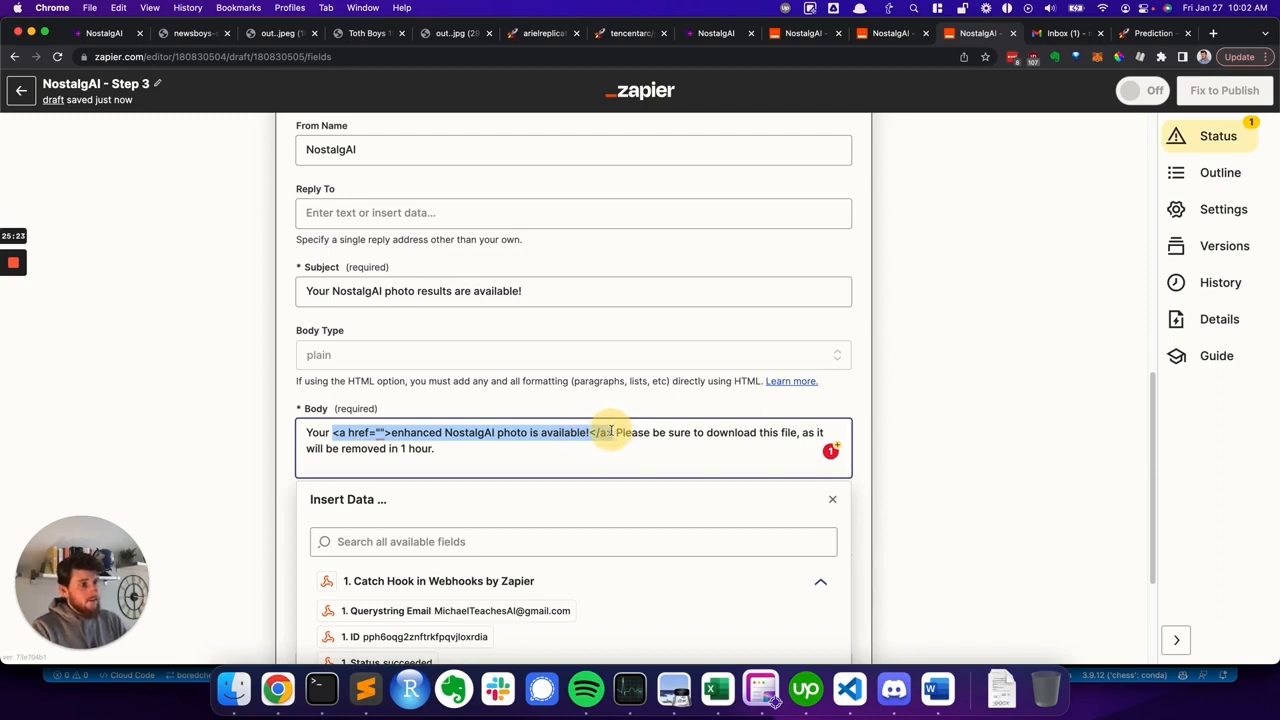
{"action": "left_click_drag", "start_coordinate": [611, 432], "coordinate": [613, 432]}
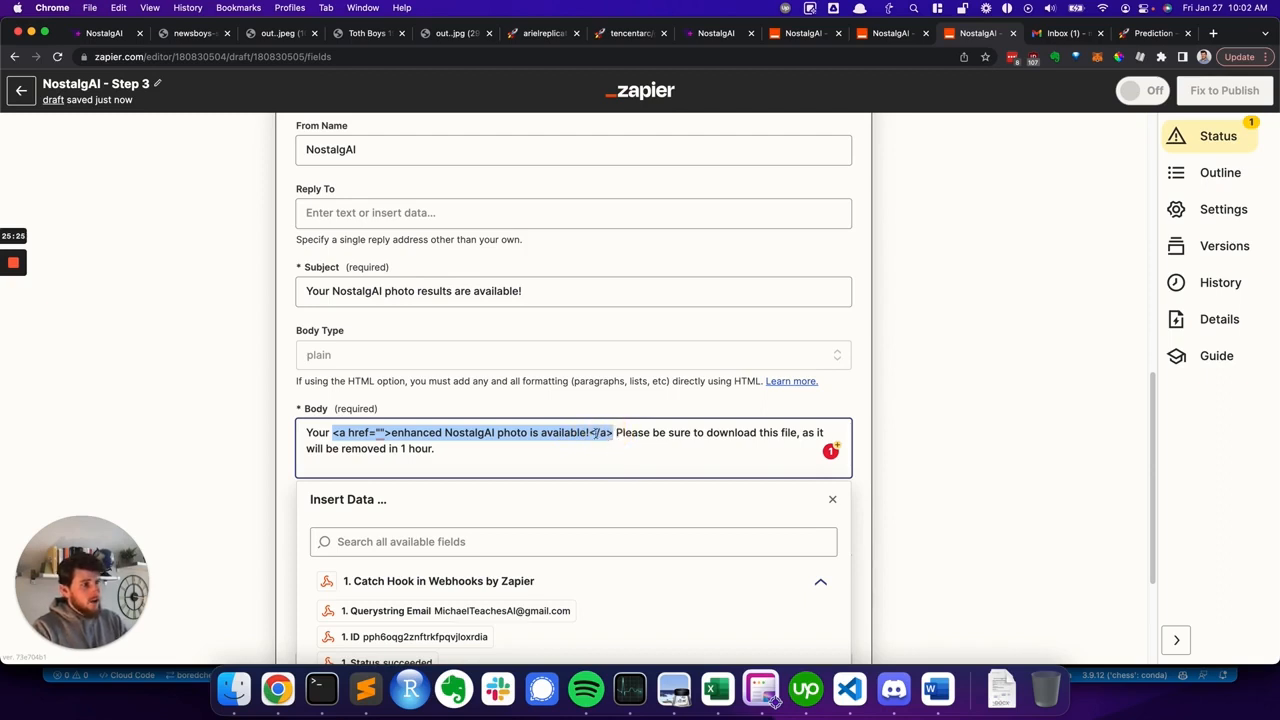
{"action": "left_click", "coordinate": [595, 432]}
{"action": "left_click_drag", "start_coordinate": [614, 432], "coordinate": [630, 461]}
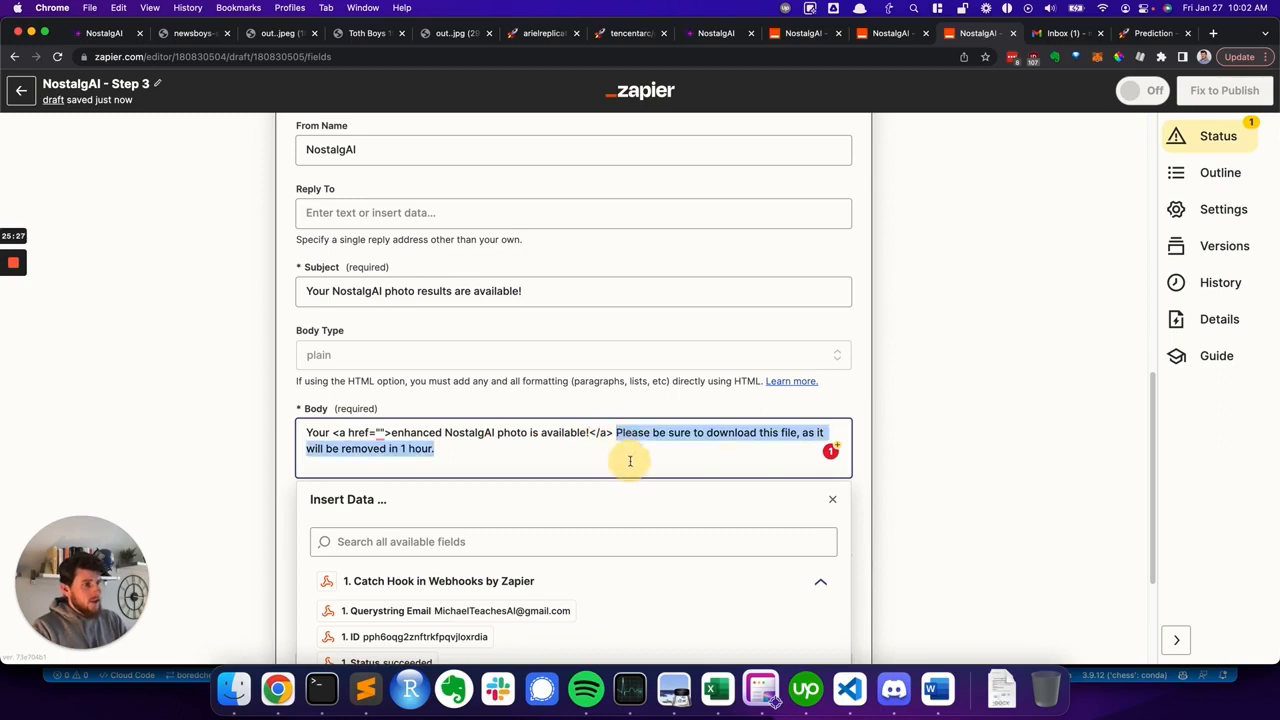
{"action": "left_click", "coordinate": [588, 449]}
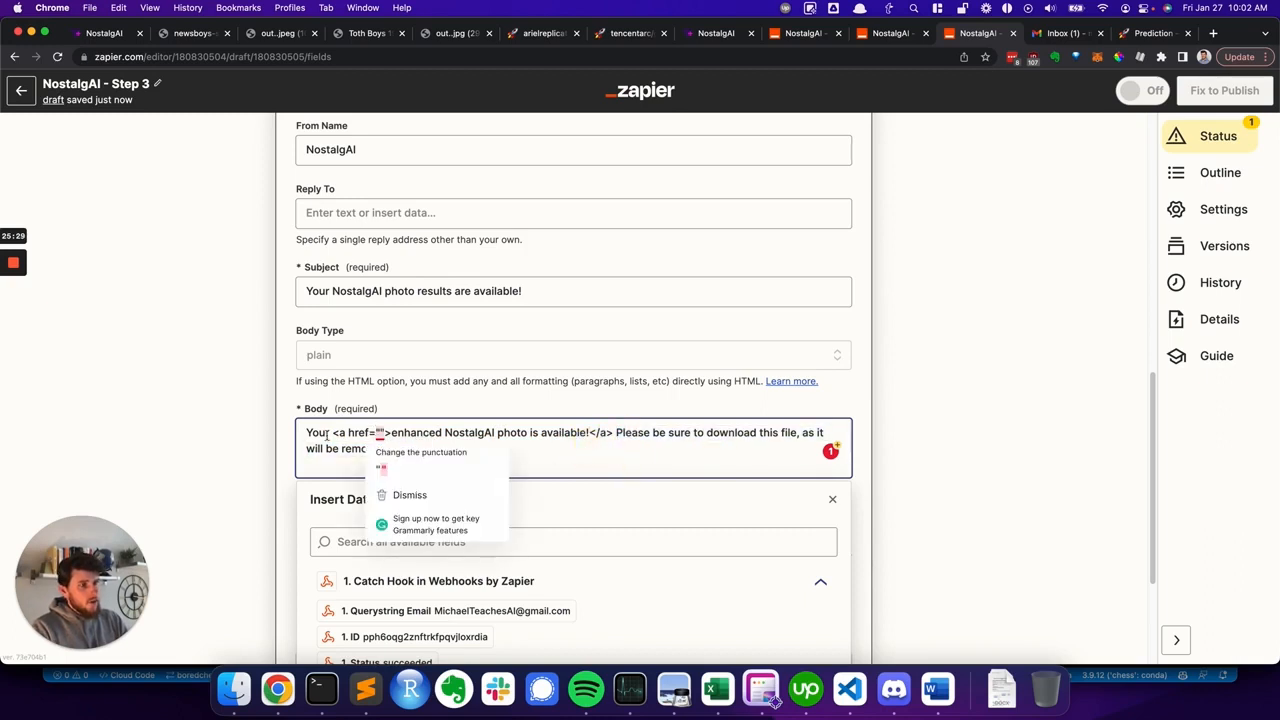
{"action": "left_click_drag", "start_coordinate": [332, 432], "coordinate": [378, 433]}
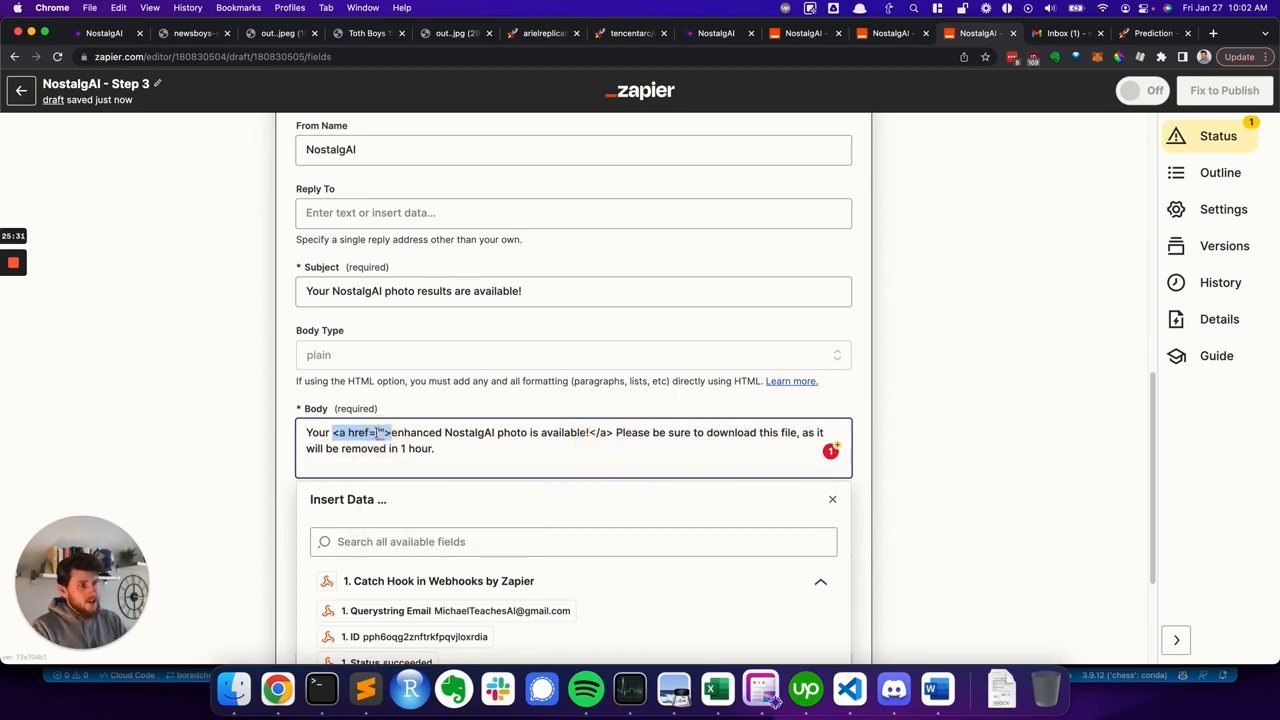
- Insert the Catch Hook's 1. Output field between the href quotes of the body's link
{"action": "left_click", "coordinate": [378, 433]}
{"action": "scroll", "coordinate": [367, 601], "scroll_direction": "down", "scroll_amount": 2}
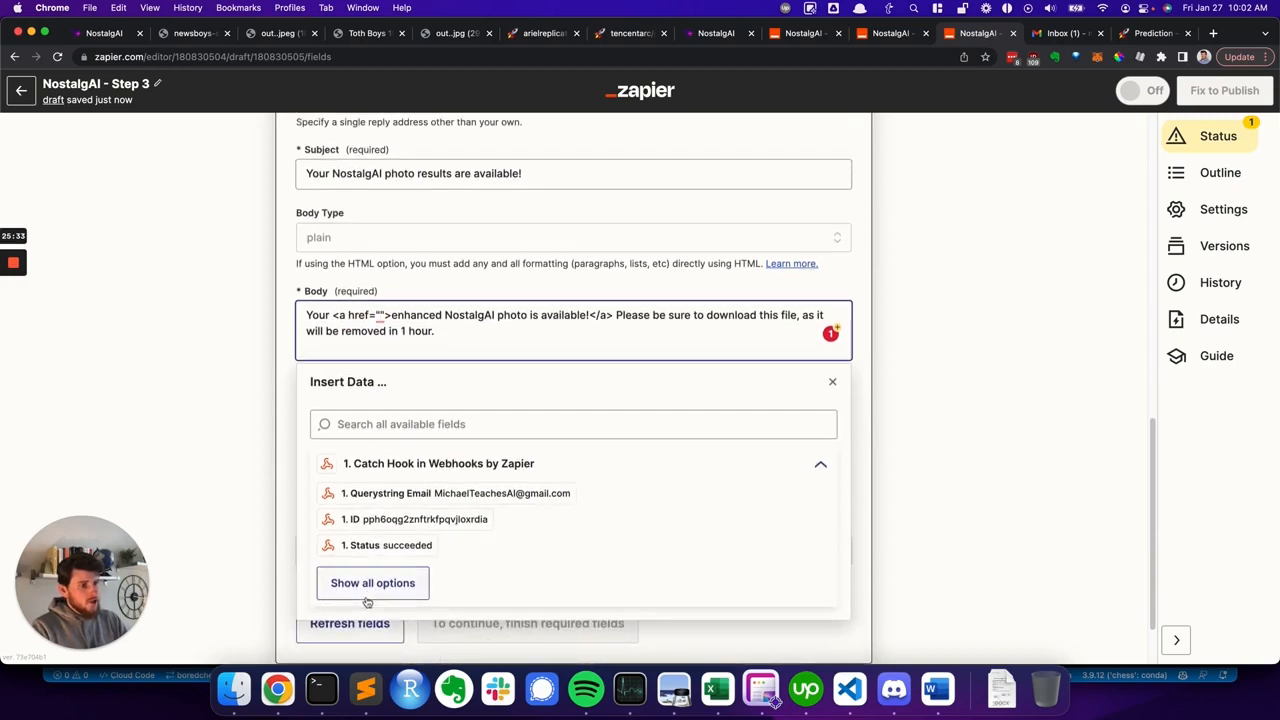
{"action": "left_click", "coordinate": [366, 586]}
{"action": "scroll", "coordinate": [372, 578], "scroll_direction": "down", "scroll_amount": 1}
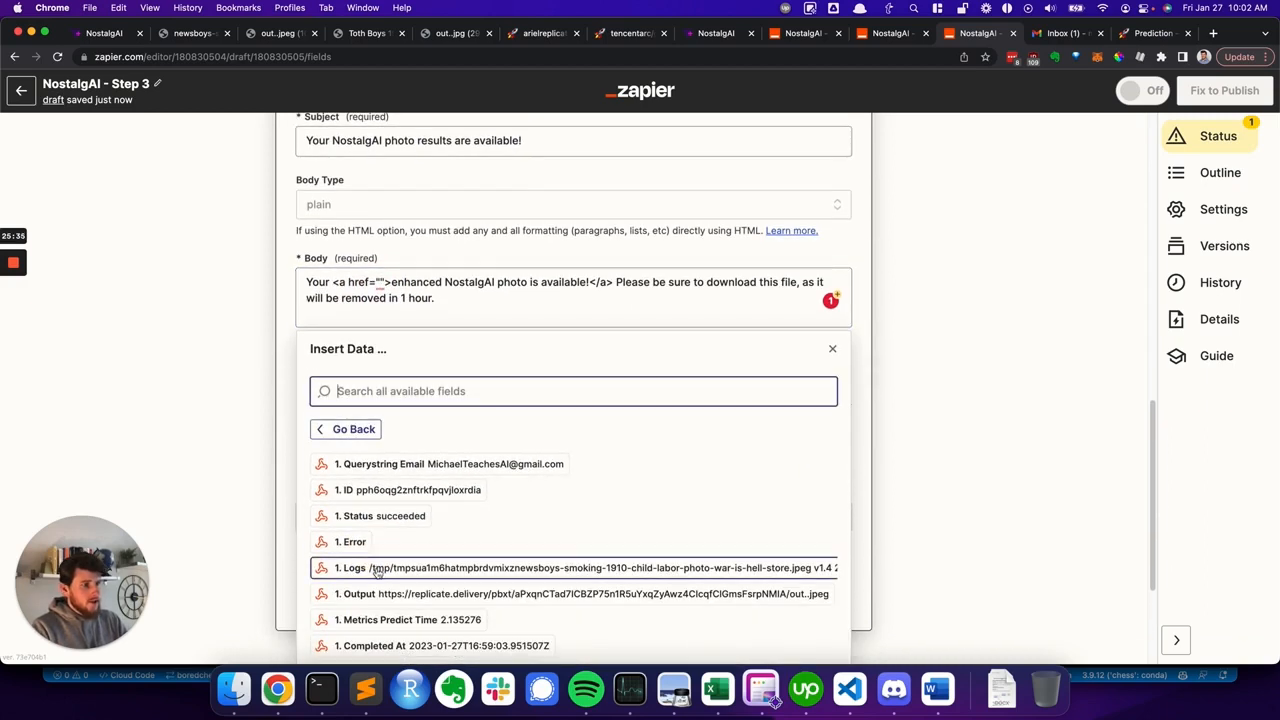
{"action": "left_click", "coordinate": [385, 598]}
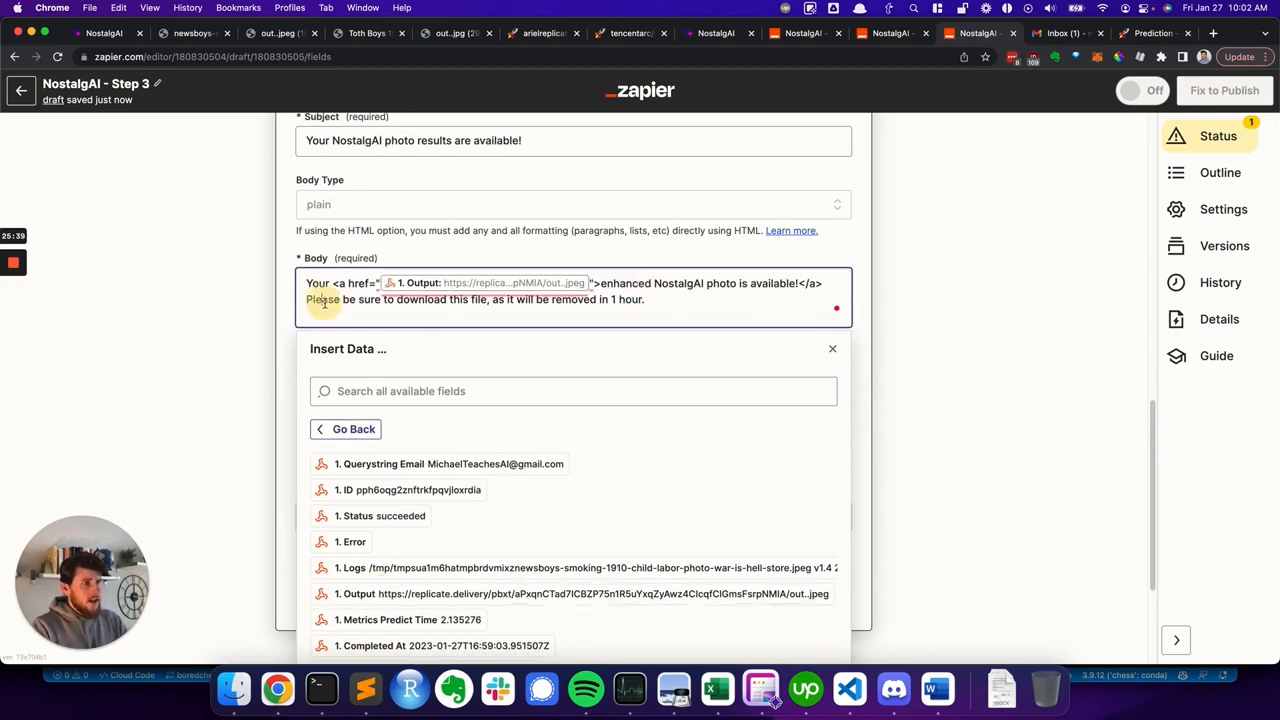
{"action": "left_click", "coordinate": [684, 303]}
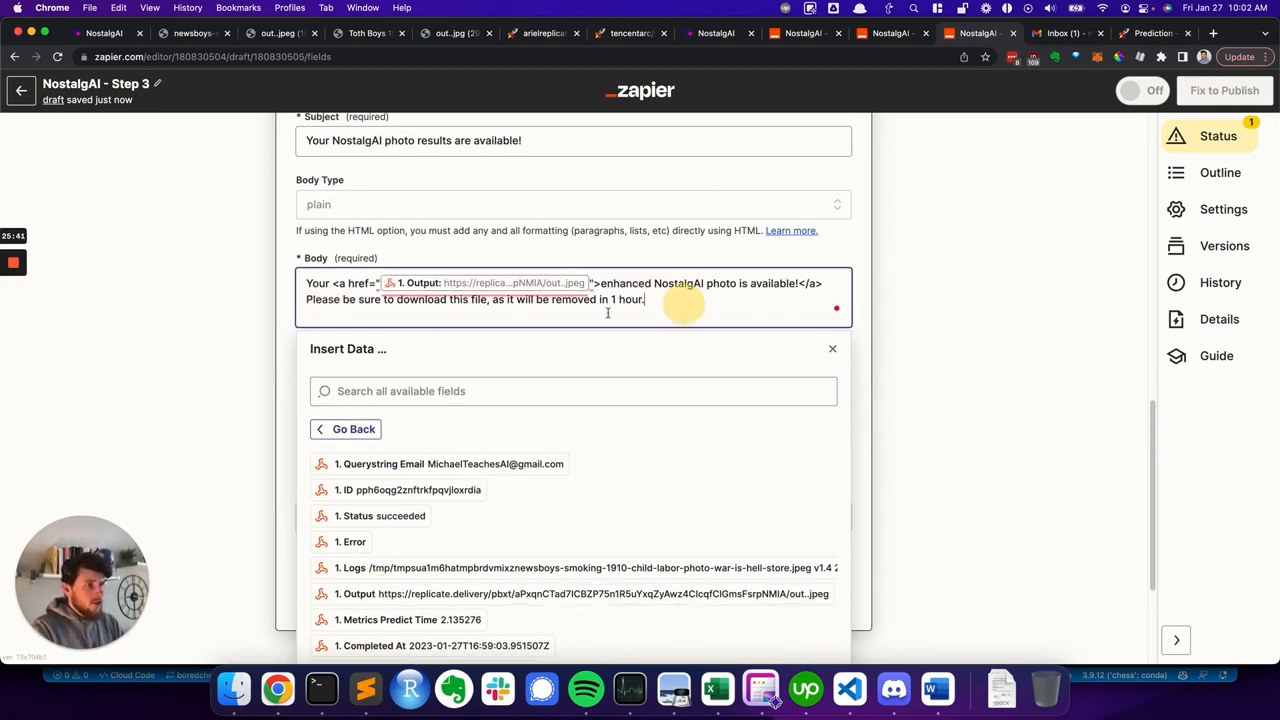
{"action": "left_click", "coordinate": [280, 285]}
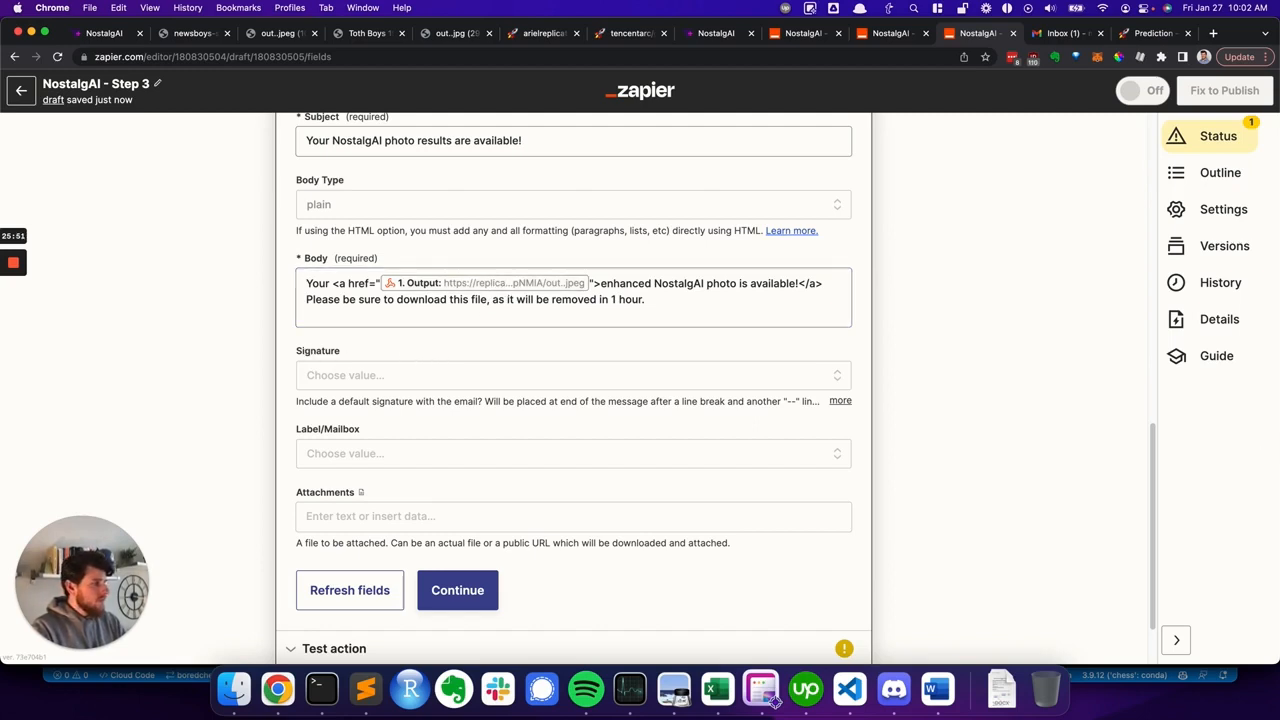
- Continue from the email setup and run the action test to send a test email
{"action": "scroll", "coordinate": [463, 423], "scroll_direction": "down", "scroll_amount": 1}
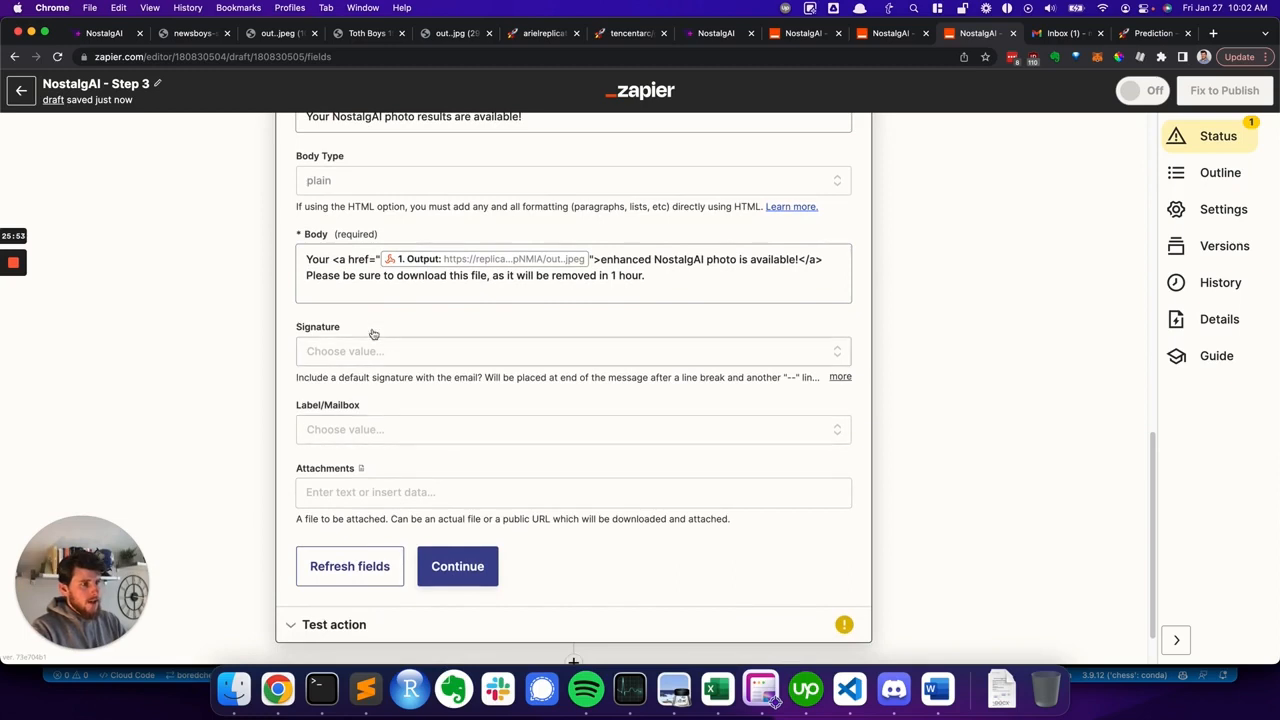
{"action": "left_click", "coordinate": [457, 568]}
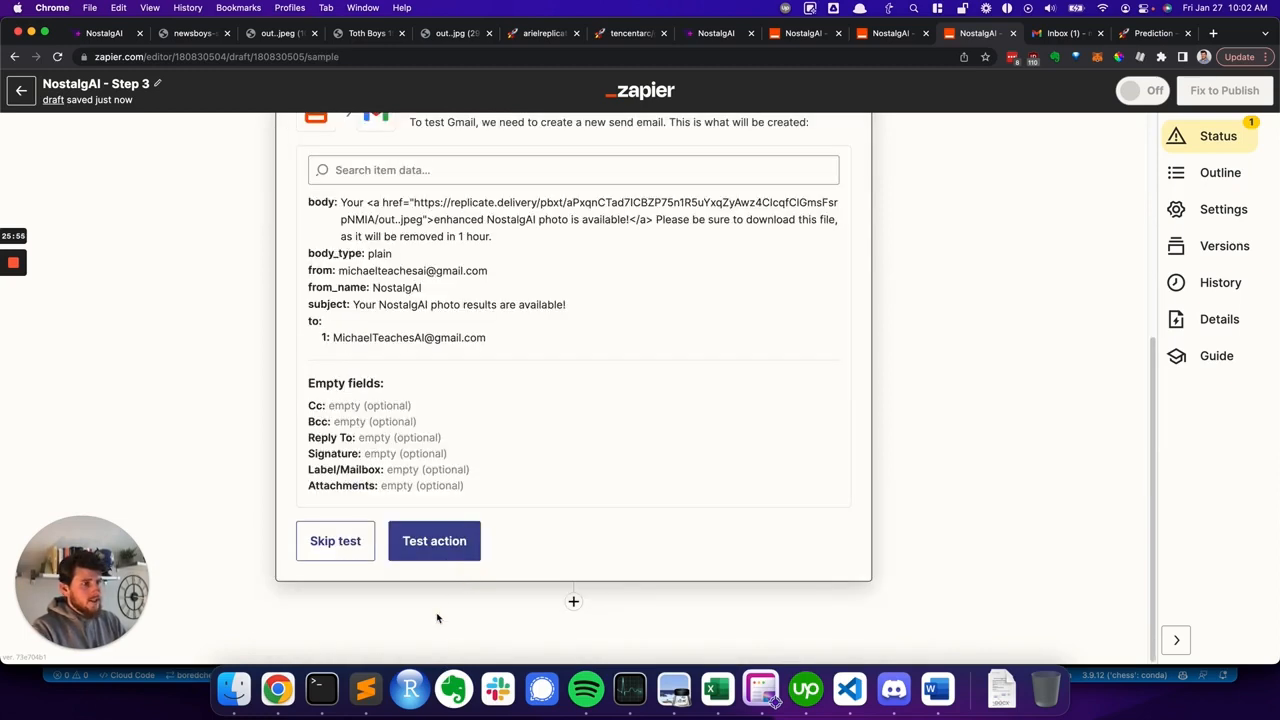
{"action": "left_click", "coordinate": [436, 555]}
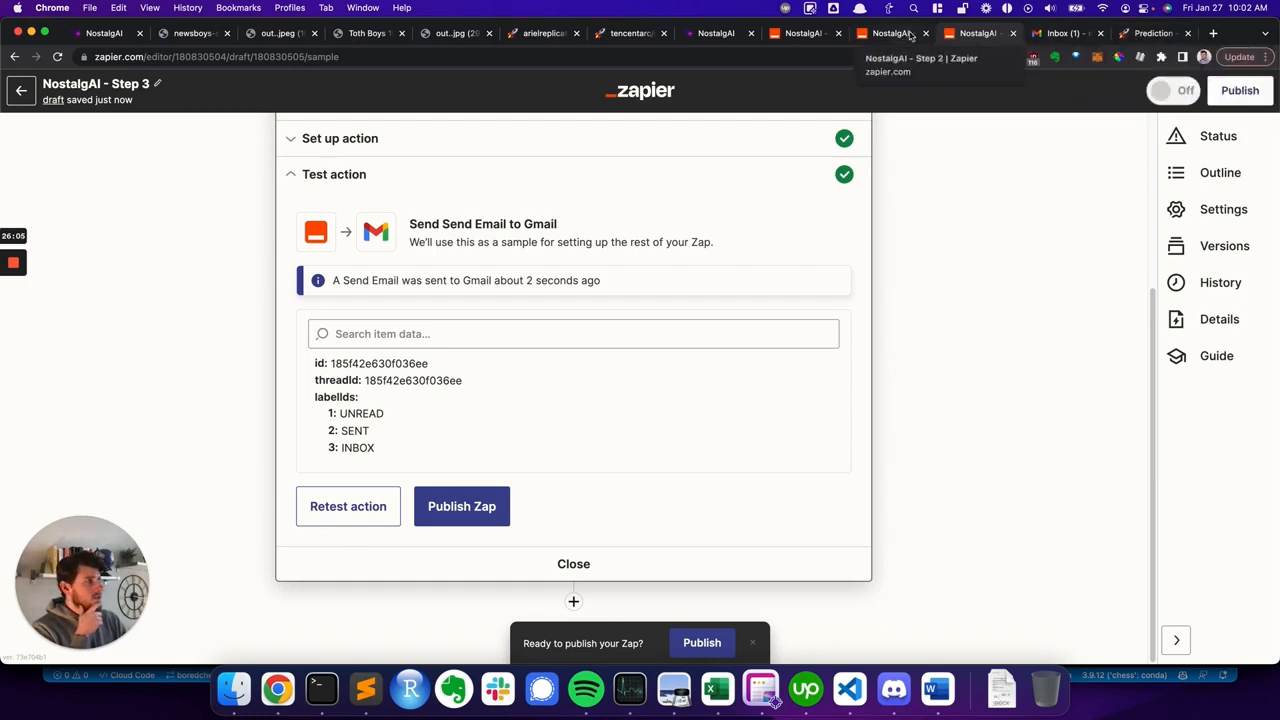
- Open the test email in the Gmail inbox and follow its link to the colorized image
{"action": "left_click", "coordinate": [1066, 35]}
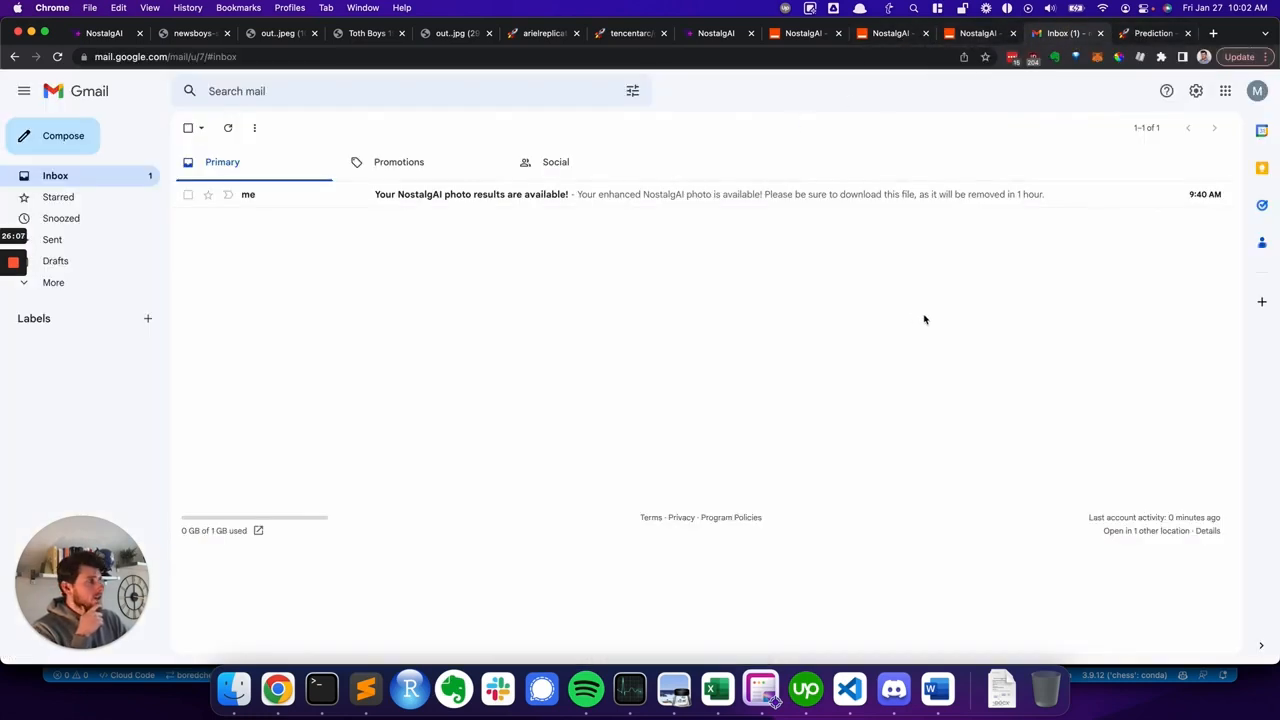
{"action": "left_click", "coordinate": [229, 129]}
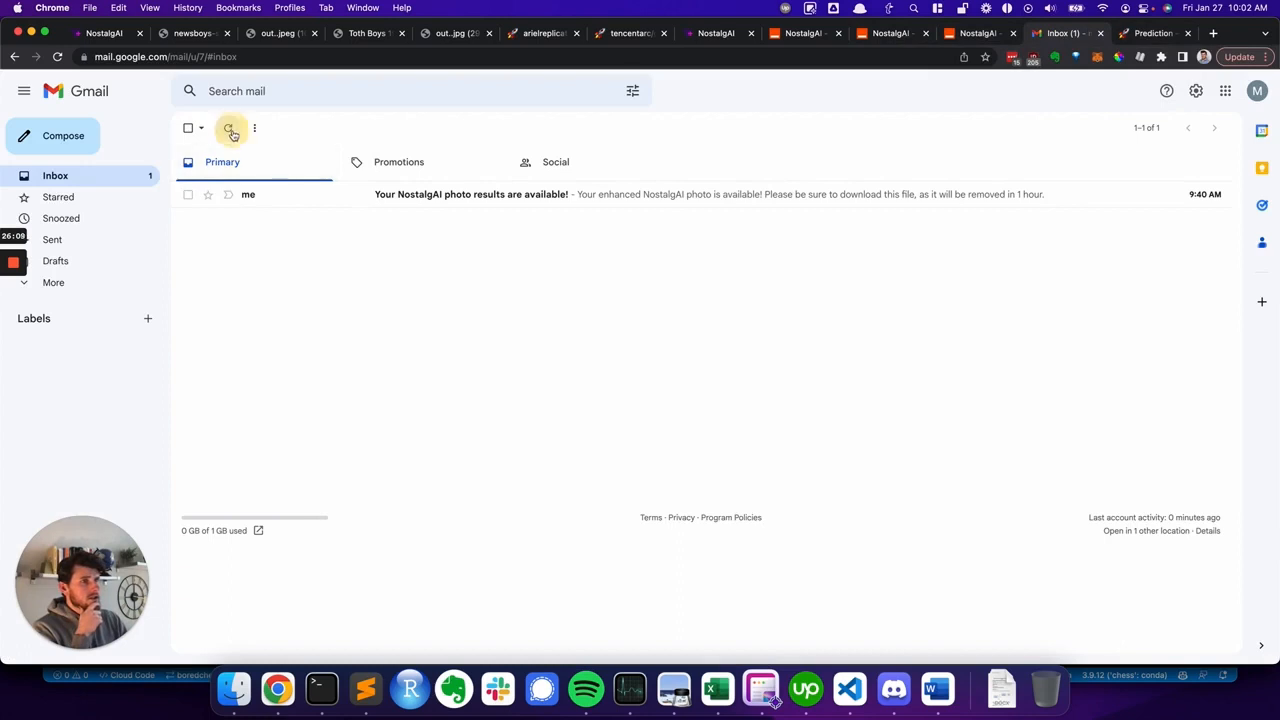
{"action": "left_click", "coordinate": [392, 194]}
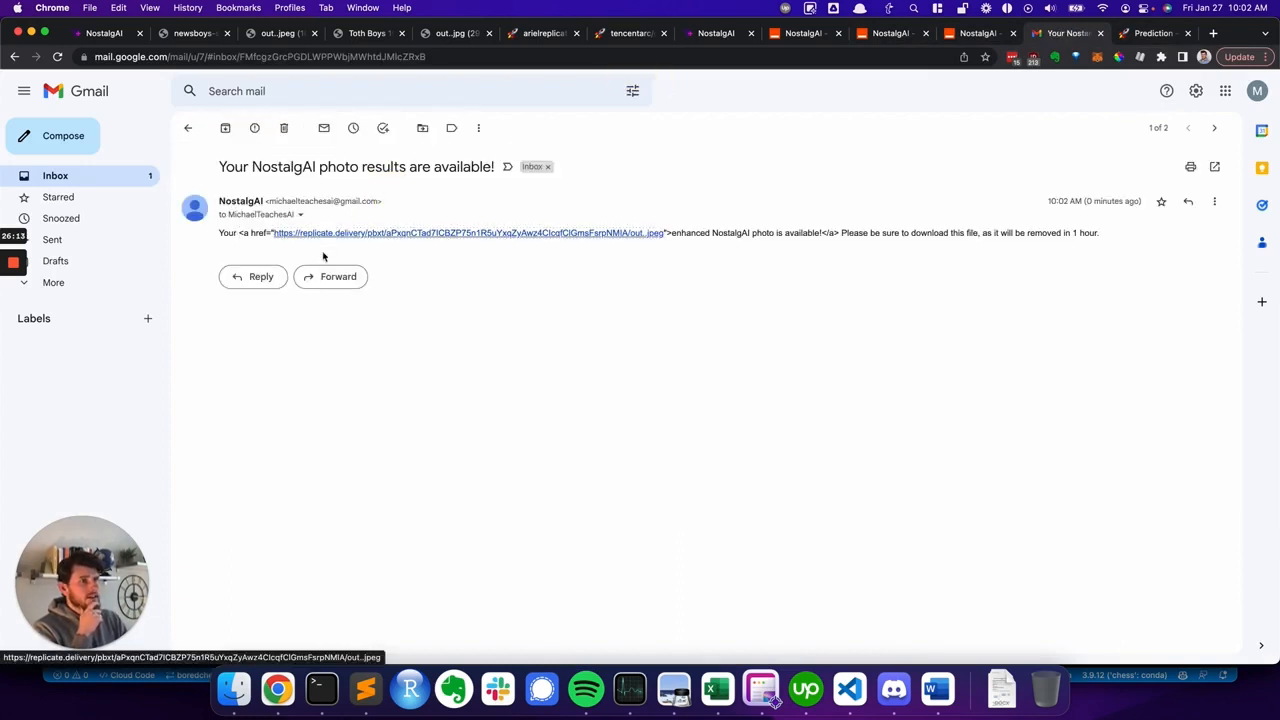
{"action": "left_click", "coordinate": [574, 240]}
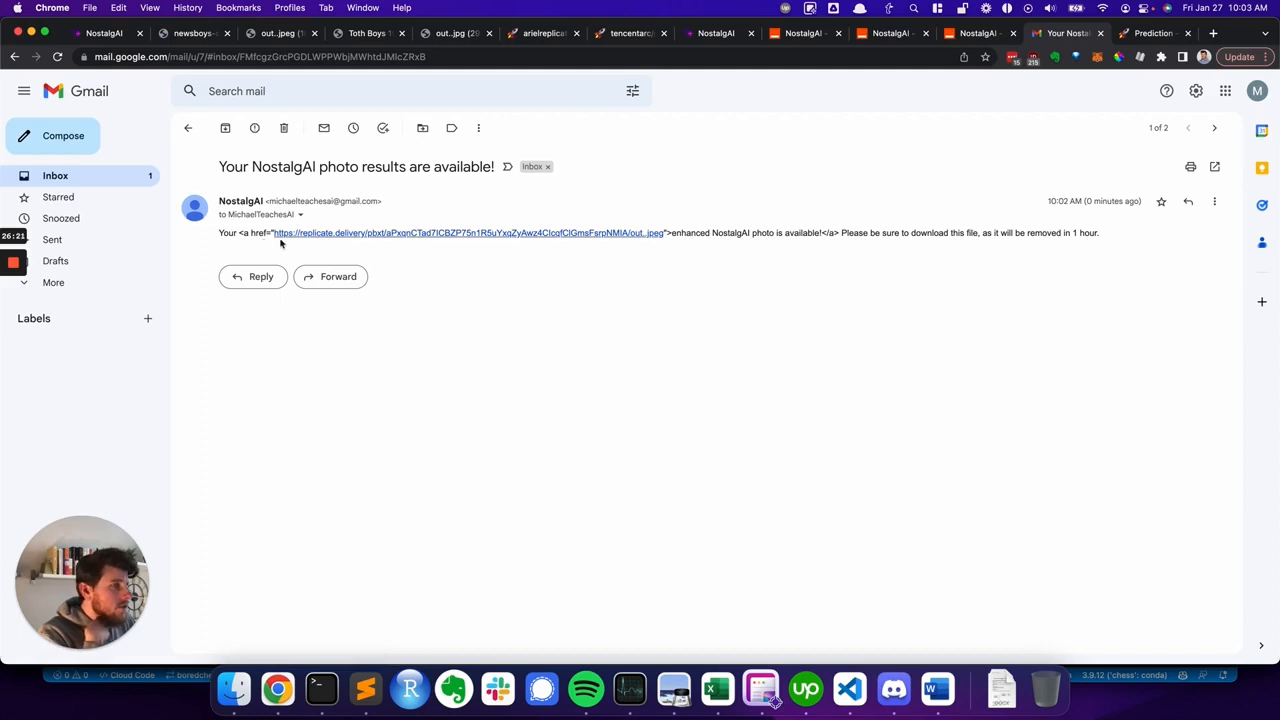
{"action": "left_click", "coordinate": [312, 233]}
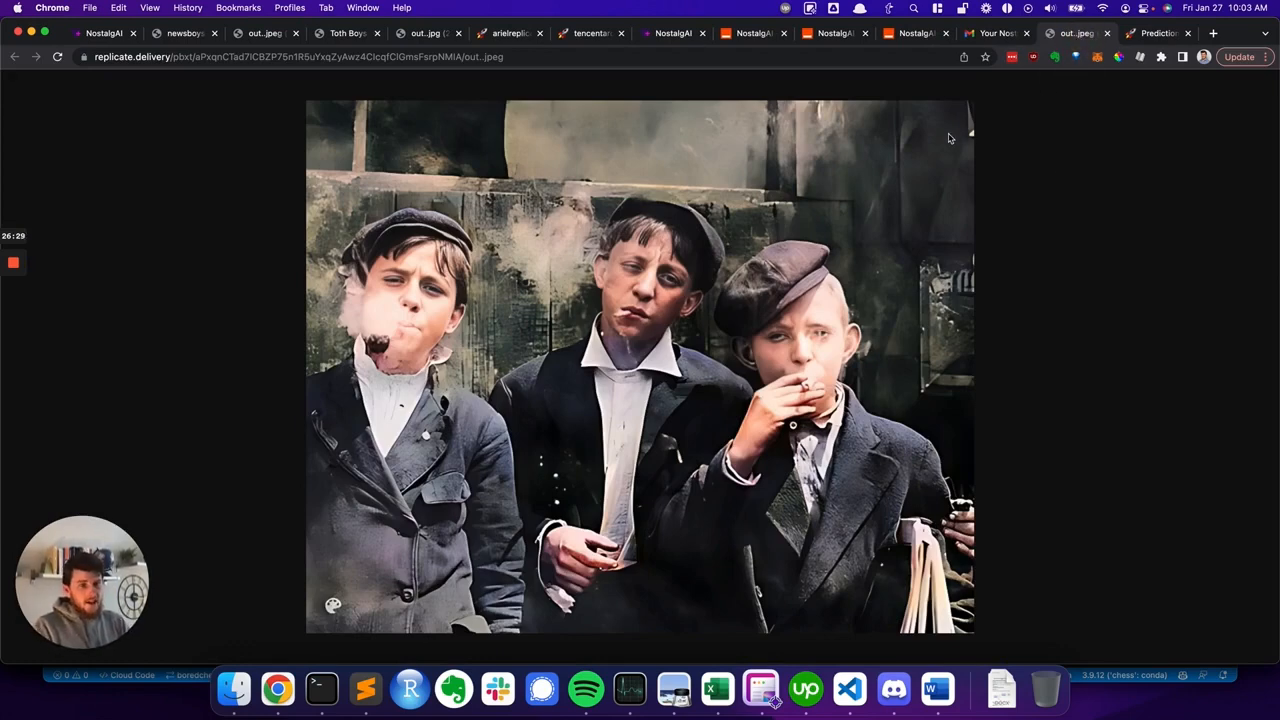
- Return to the Step 3 Zap and publish it with Publish & Turn On
{"action": "left_click", "coordinate": [998, 36]}
{"action": "left_click", "coordinate": [905, 33]}
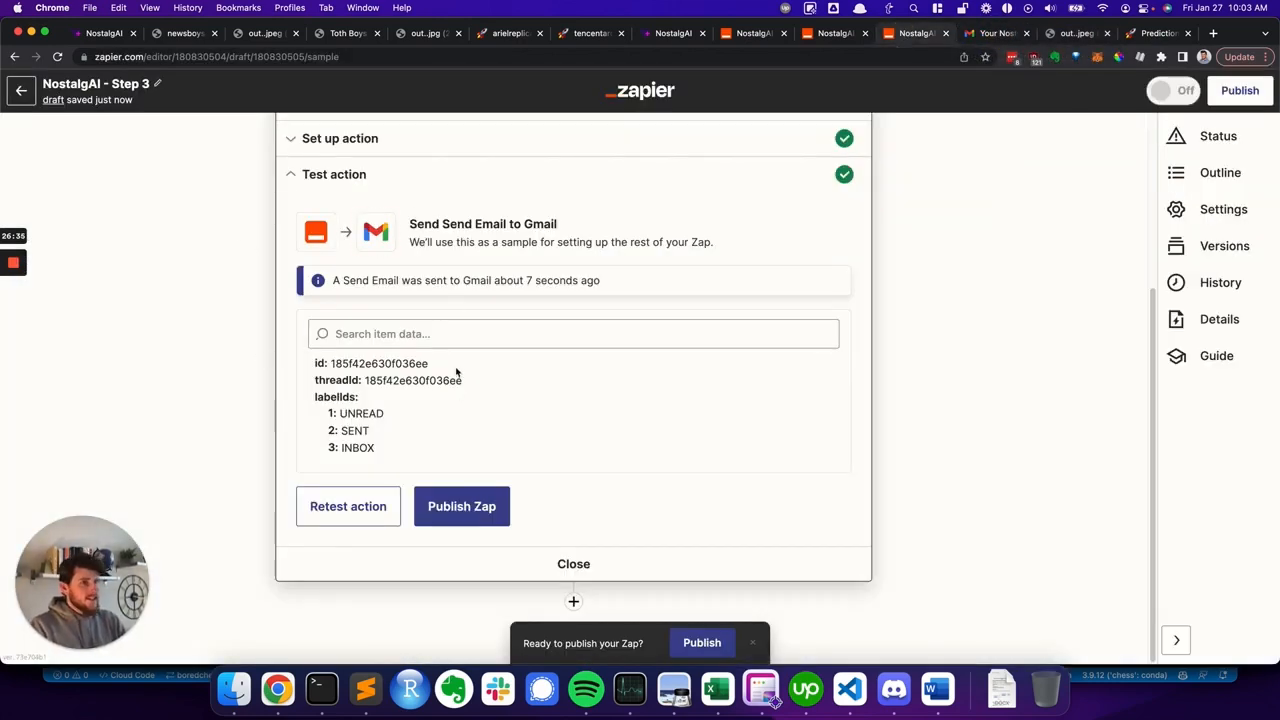
{"action": "scroll", "coordinate": [801, 370], "scroll_direction": "up", "scroll_amount": 3}
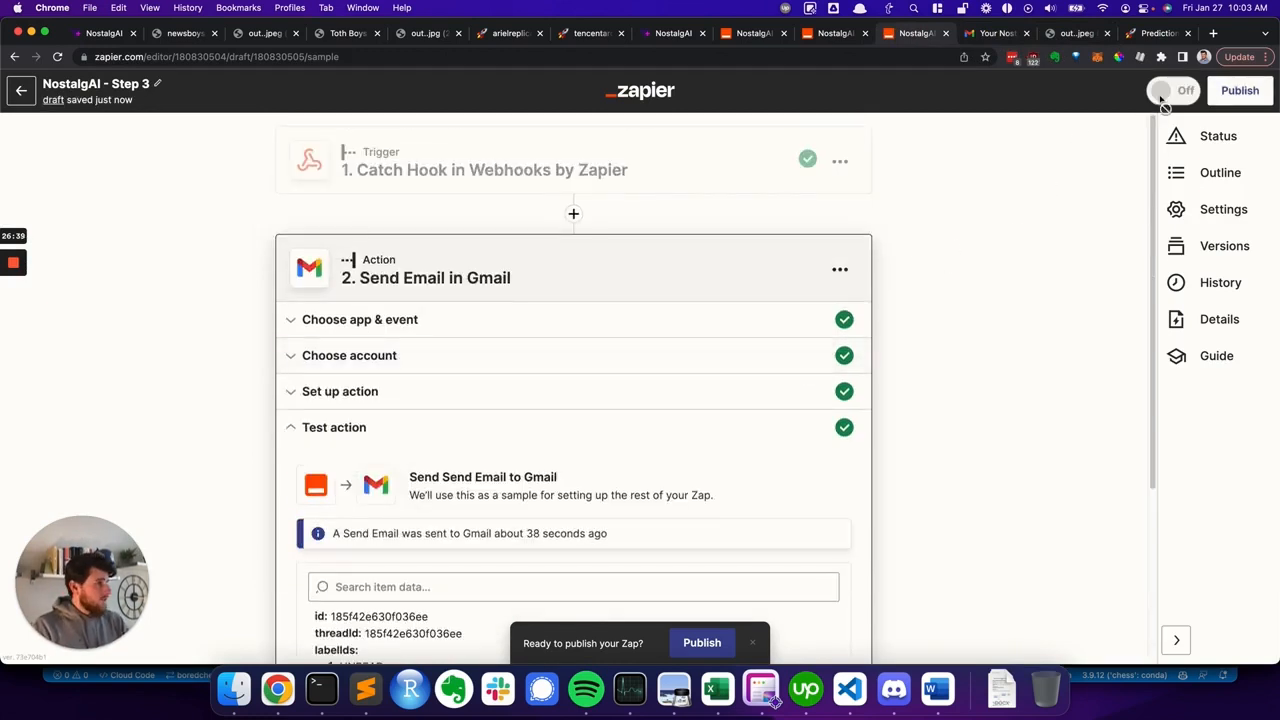
{"action": "left_click", "coordinate": [1240, 98]}
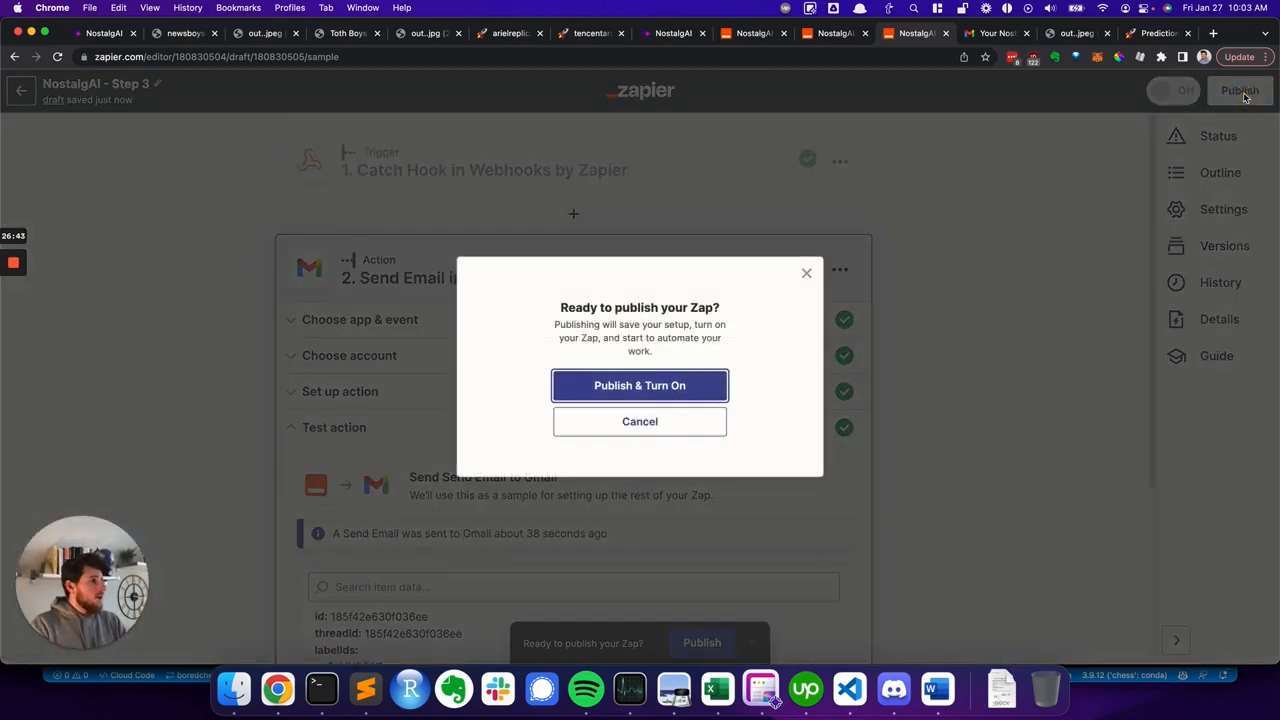
{"action": "left_click", "coordinate": [668, 386]}
- Publish and turn on the NostalgAI - Step 2 Zap in the neighbouring tab
{"action": "key", "text": "super+alt+Left"}
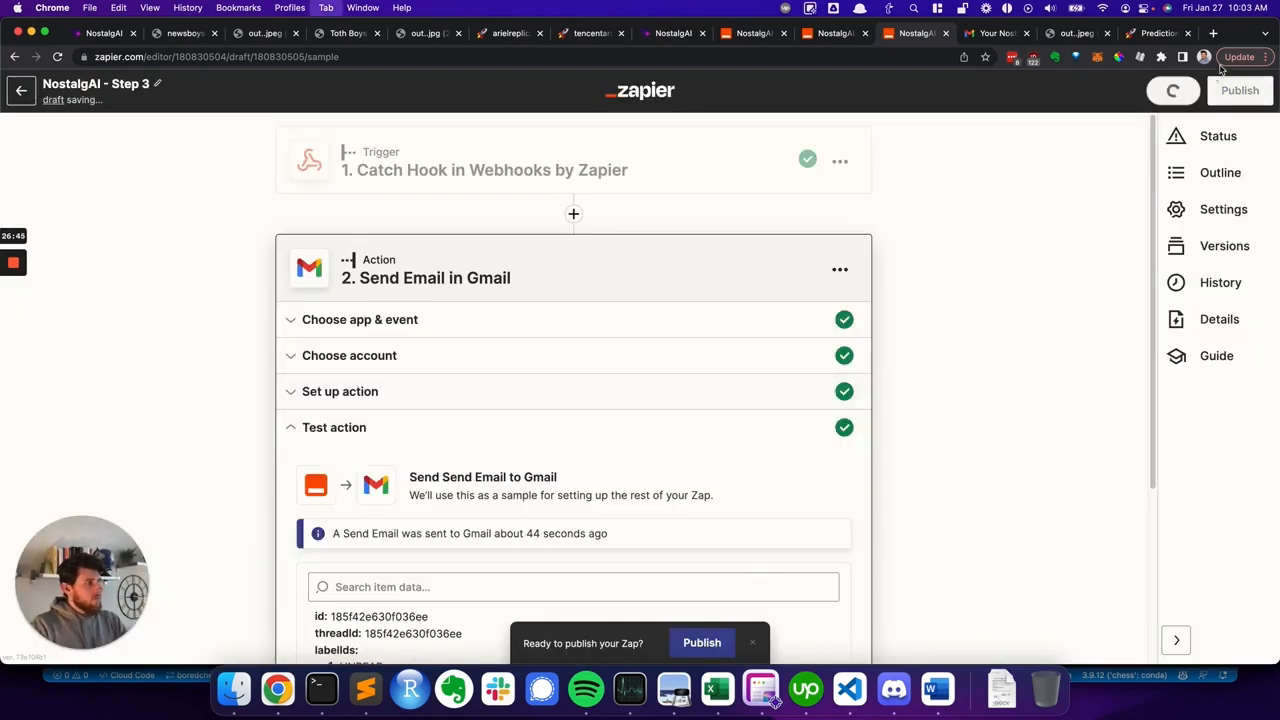
{"action": "left_click", "coordinate": [1252, 100]}
{"action": "left_click", "coordinate": [688, 388]}
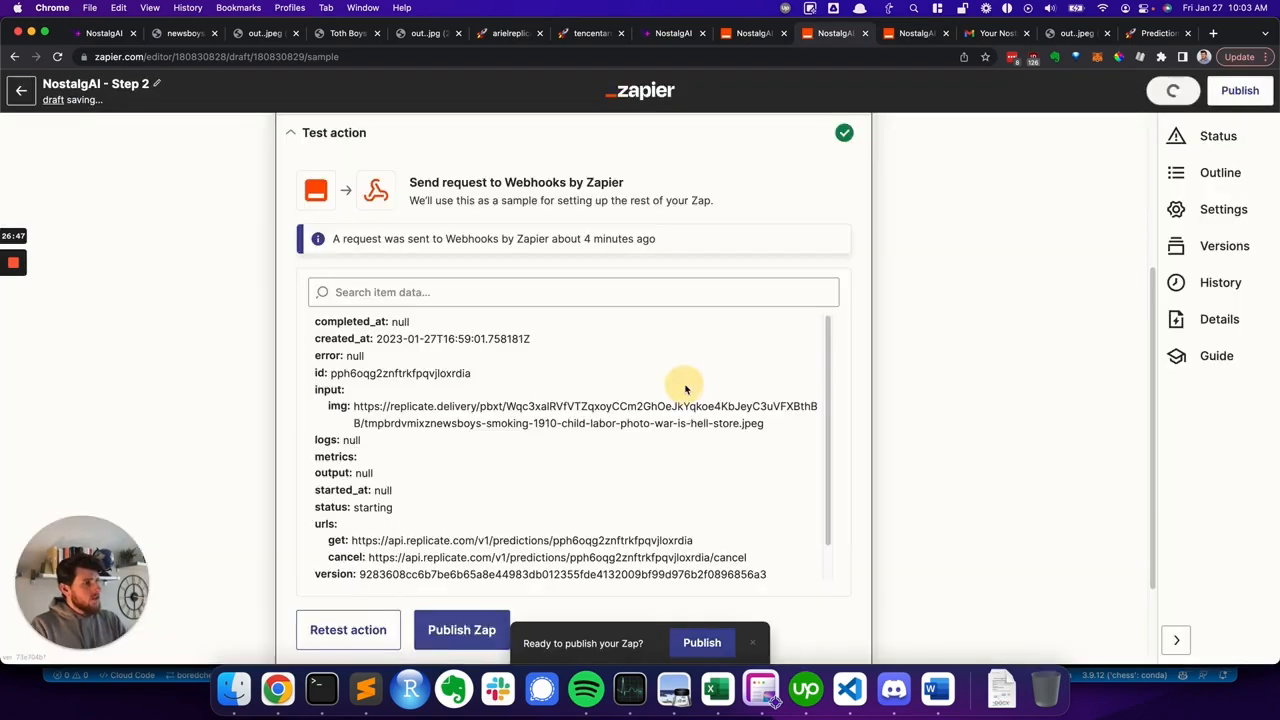
- Publish and turn on the NostalgAI - Step 1 Zap and return to the Step 2 Zap's tab
{"action": "key", "text": "super+alt+Left"}
{"action": "left_click", "coordinate": [1240, 96]}
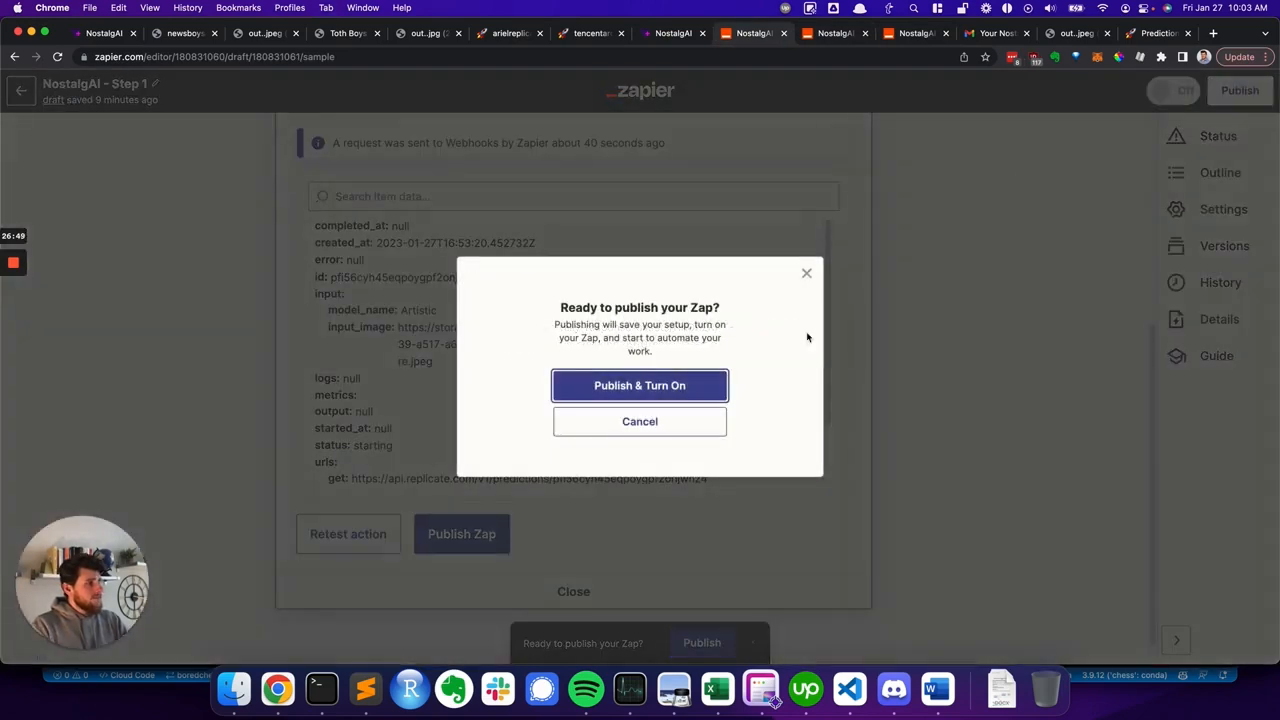
{"action": "key", "text": "Return"}
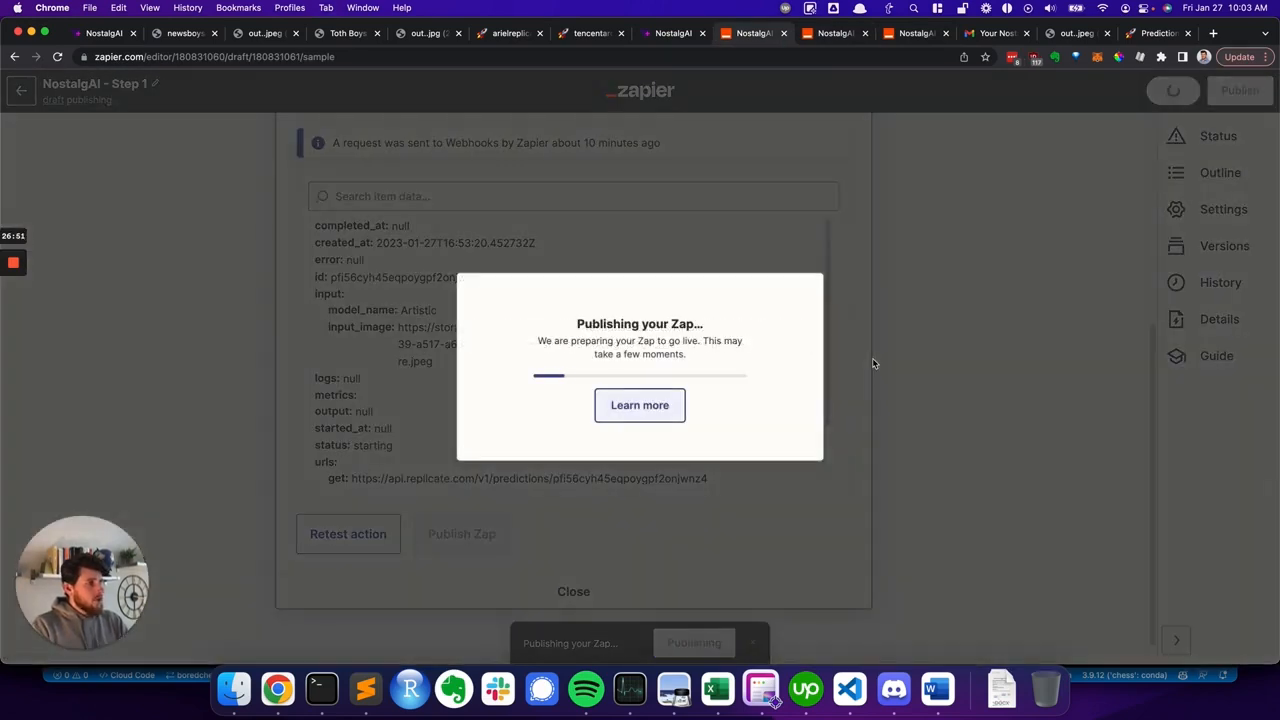
{"action": "key", "text": "super+alt+Right"}
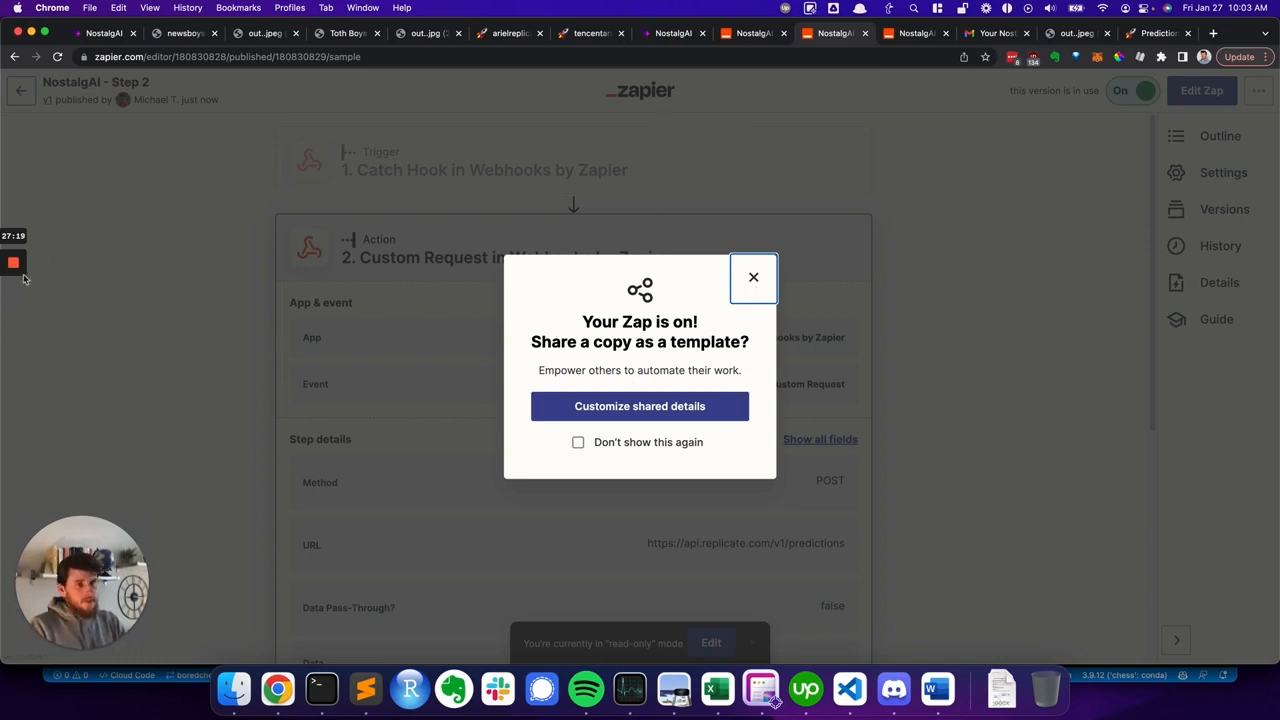
{"action": "mouse_move", "coordinate": [15, 263]}
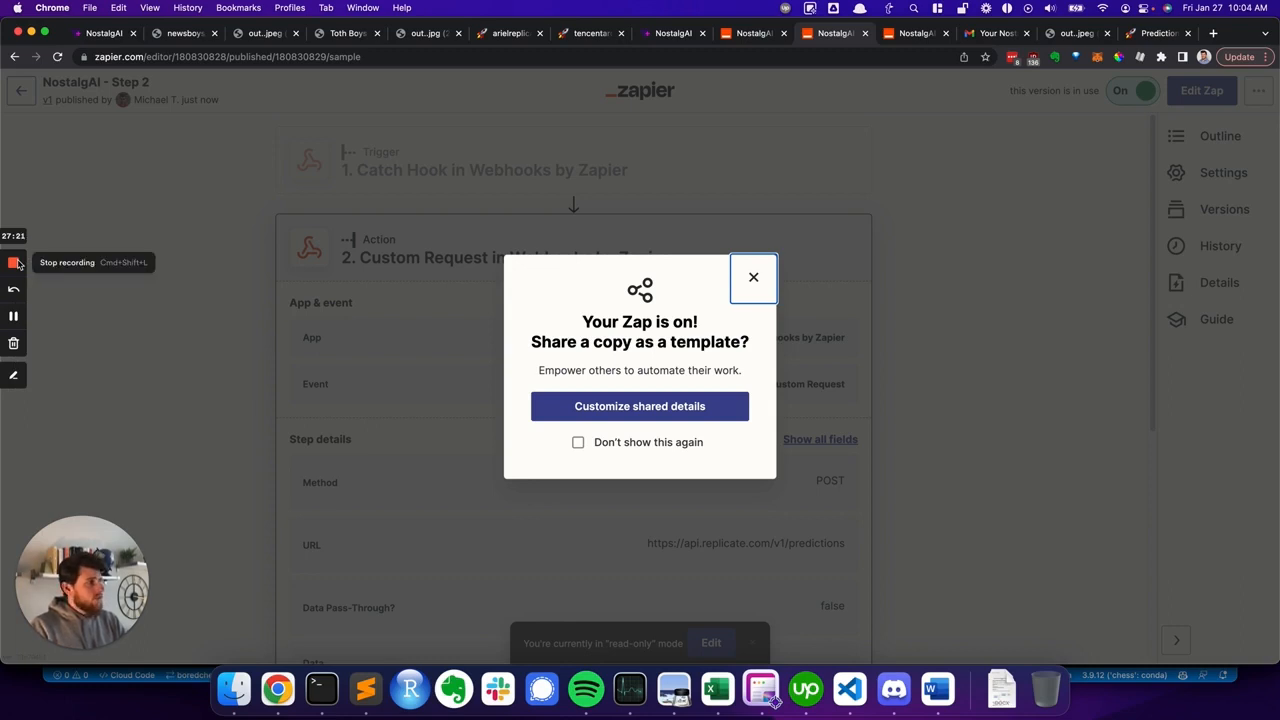